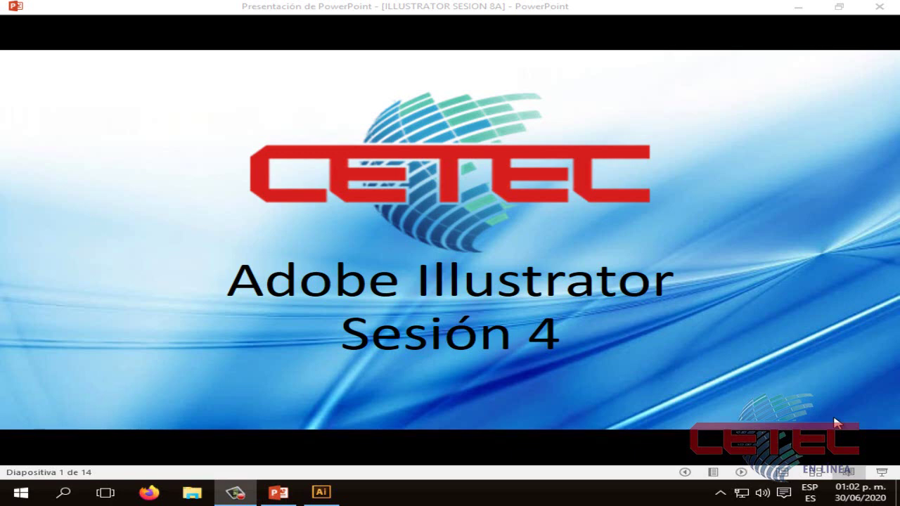
Step: Advance the slideshow to slide 2, Herramientas de dibujo, about the Pincel brush
click(779, 354)
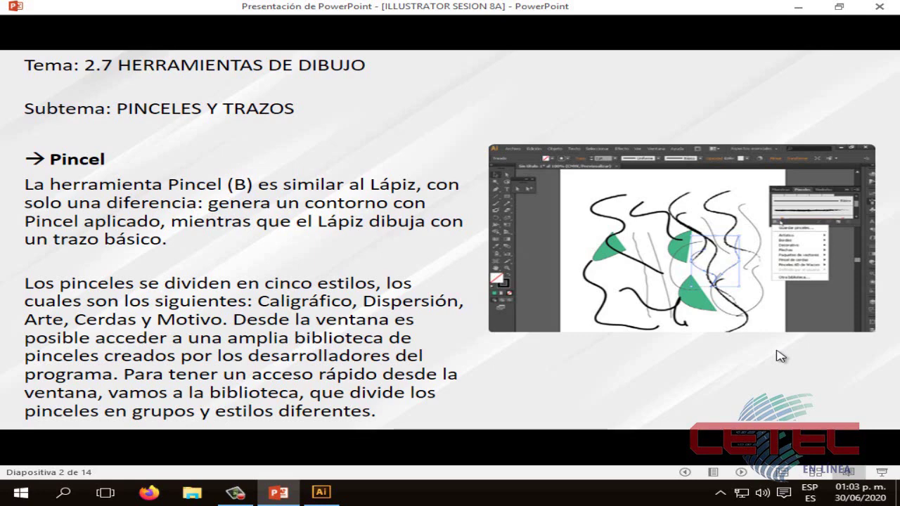
Step: Go to slide 3 on calligraphic brushes, then switch to Illustrator's blank Sin título-1 document
click(779, 357)
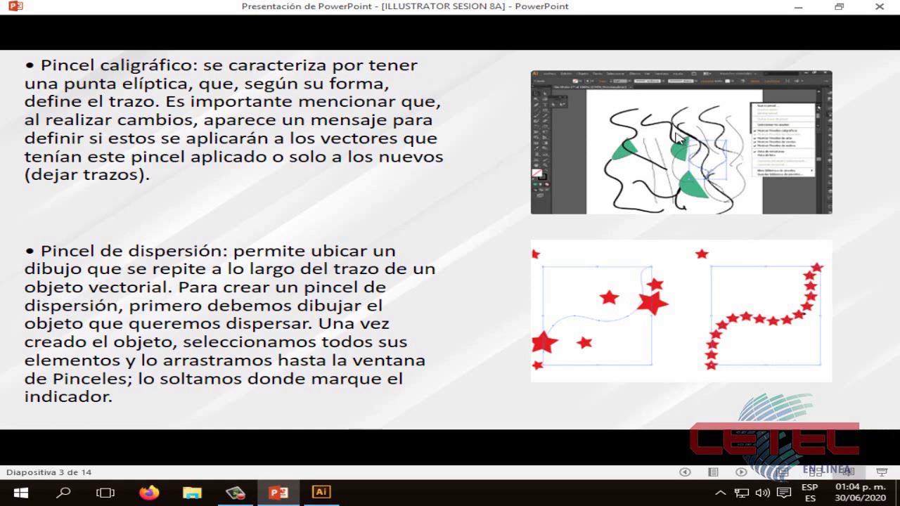
click(322, 492)
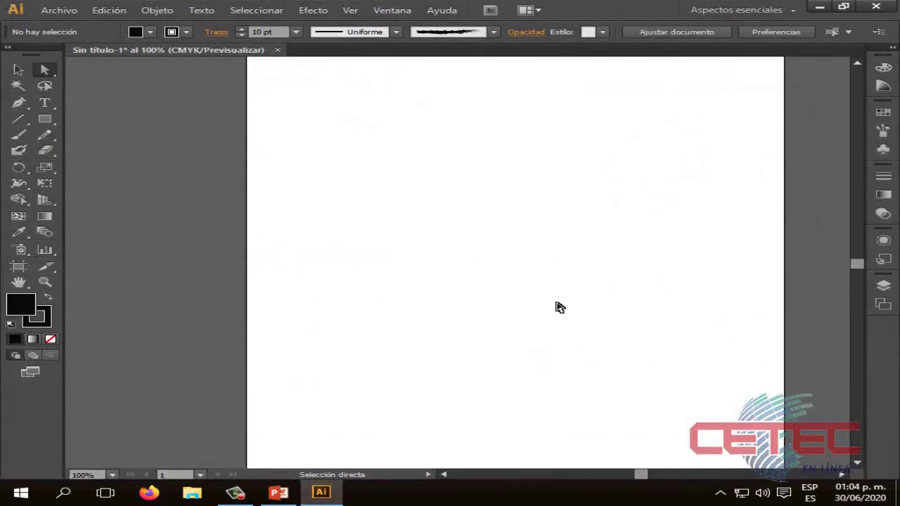
Step: Select the Paintbrush tool and lower the Trazo stroke weight to 1 pt
scroll(560, 307, up, 1)
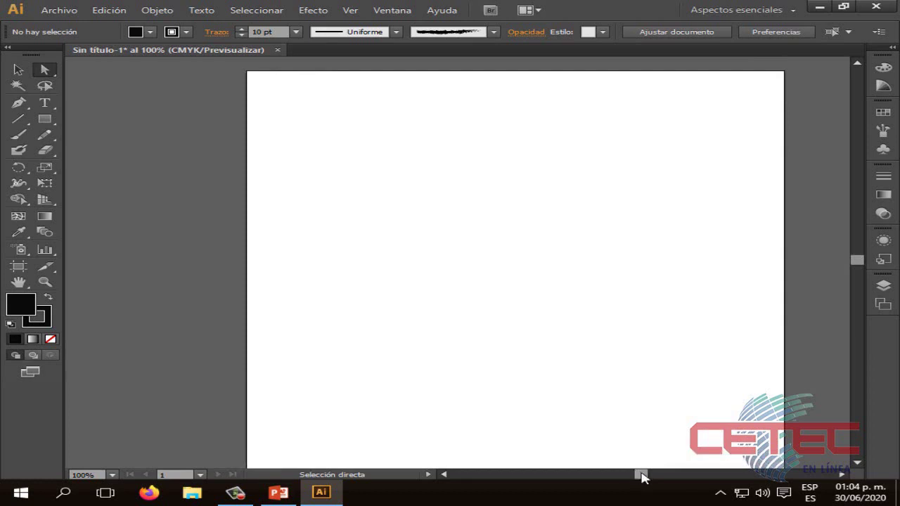
drag(640, 474, 641, 474)
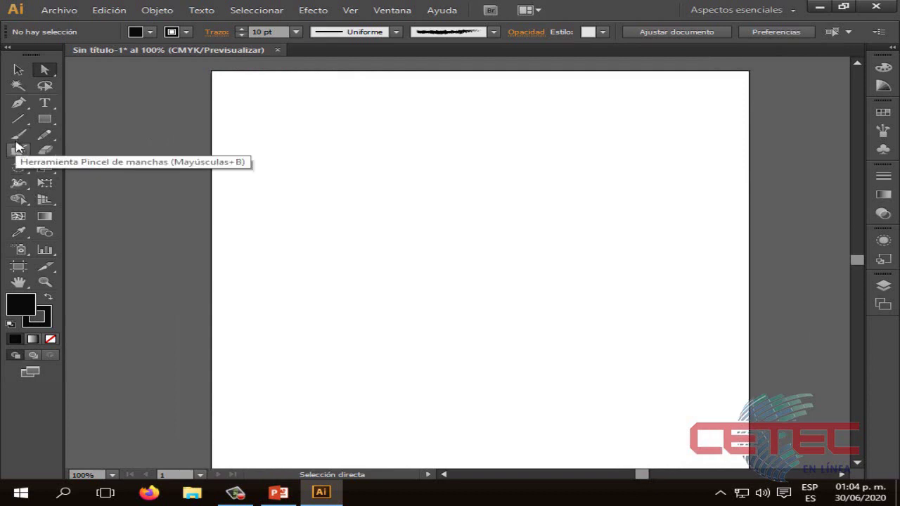
click(16, 139)
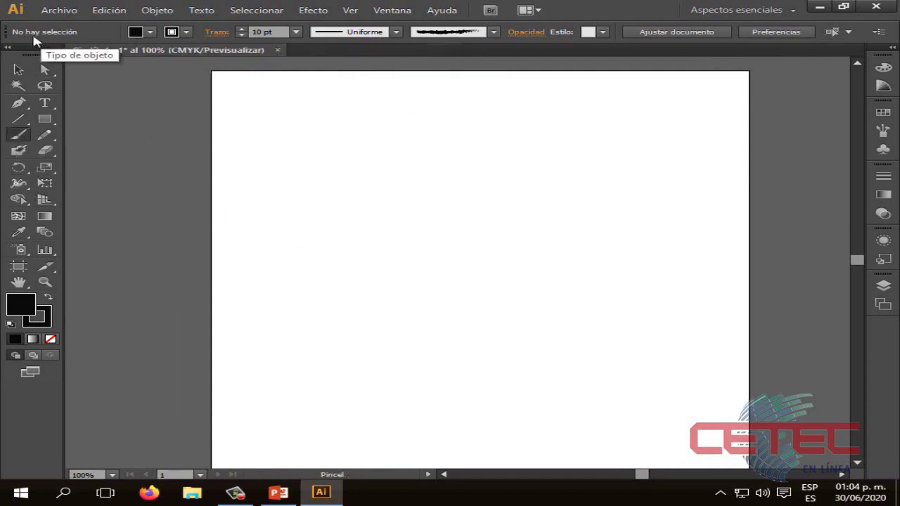
click(241, 35)
click(241, 35)
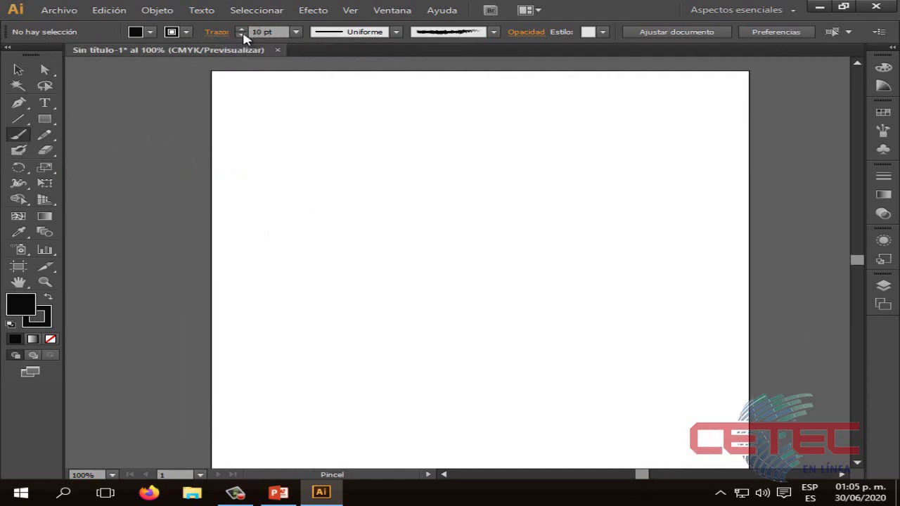
click(241, 36)
click(241, 35)
click(241, 35)
click(242, 35)
click(241, 35)
Step: Choose the Redondo 5 pt. brush from the Brush Definition list
click(398, 35)
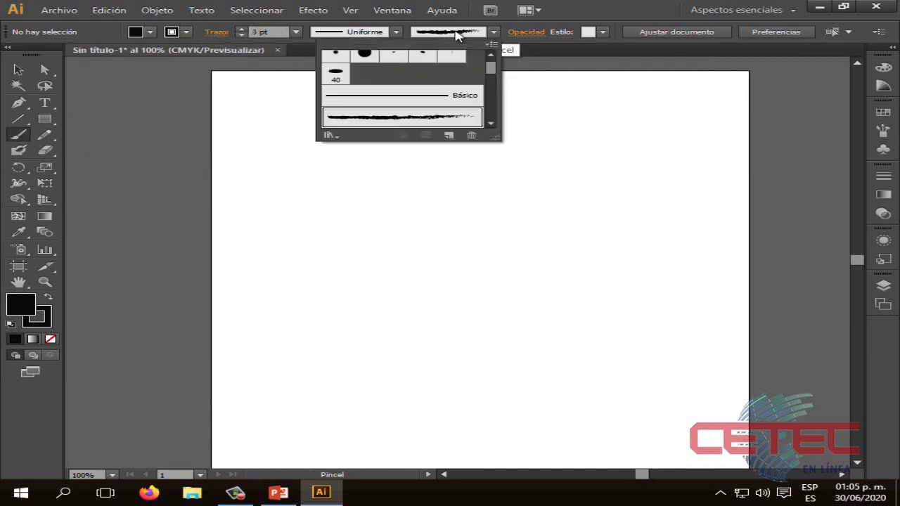
click(482, 35)
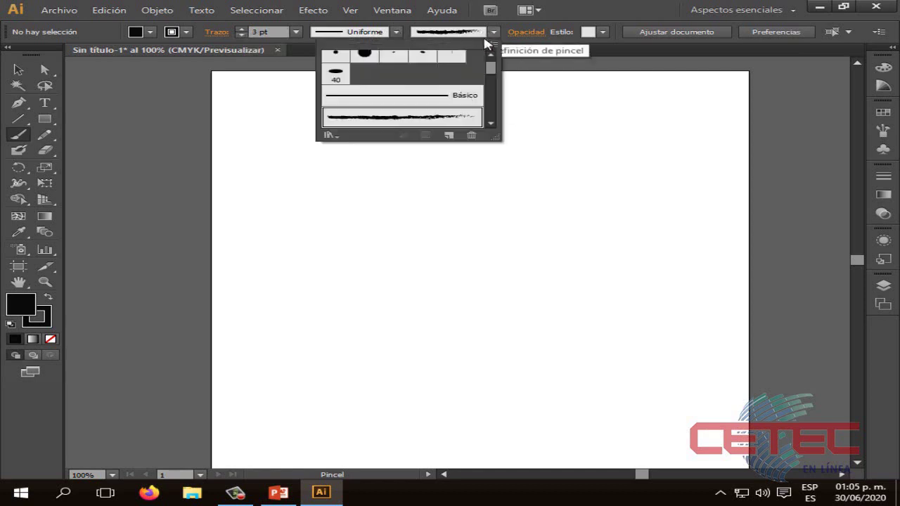
drag(490, 67, 492, 76)
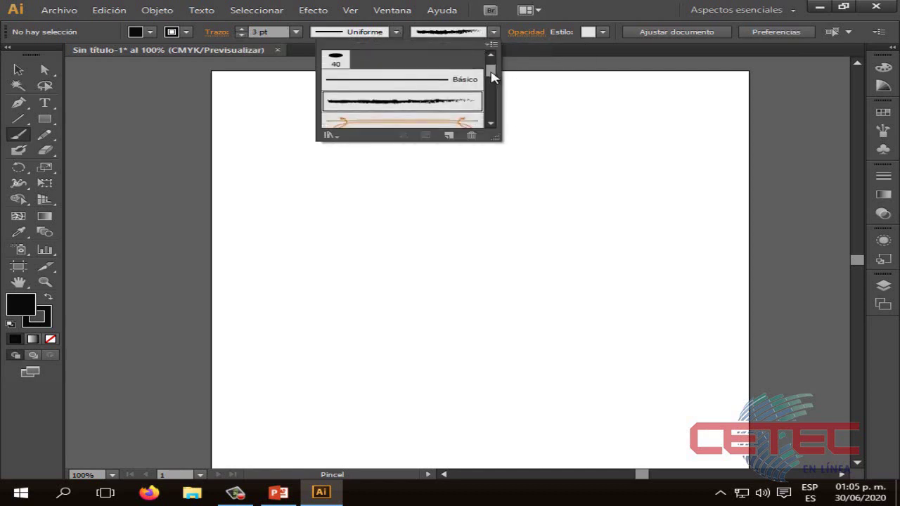
scroll(492, 74, down, 1)
scroll(491, 74, down, 1)
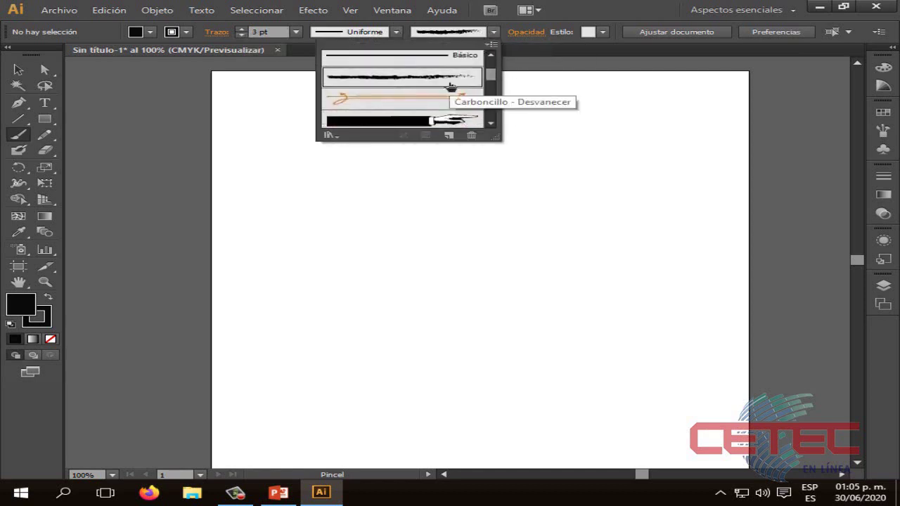
scroll(492, 75, down, 1)
scroll(492, 74, down, 1)
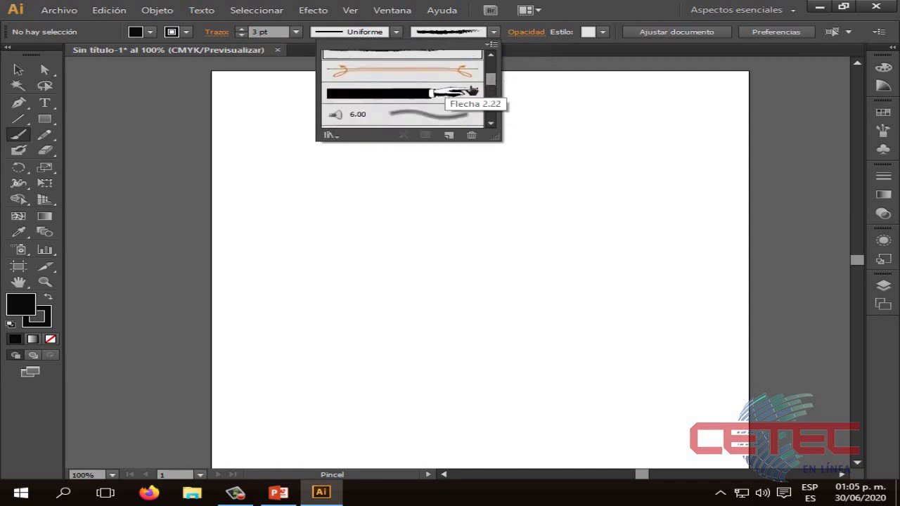
mouse_move(492, 80)
mouse_down()
mouse_move(489, 114)
mouse_move(490, 64)
mouse_up()
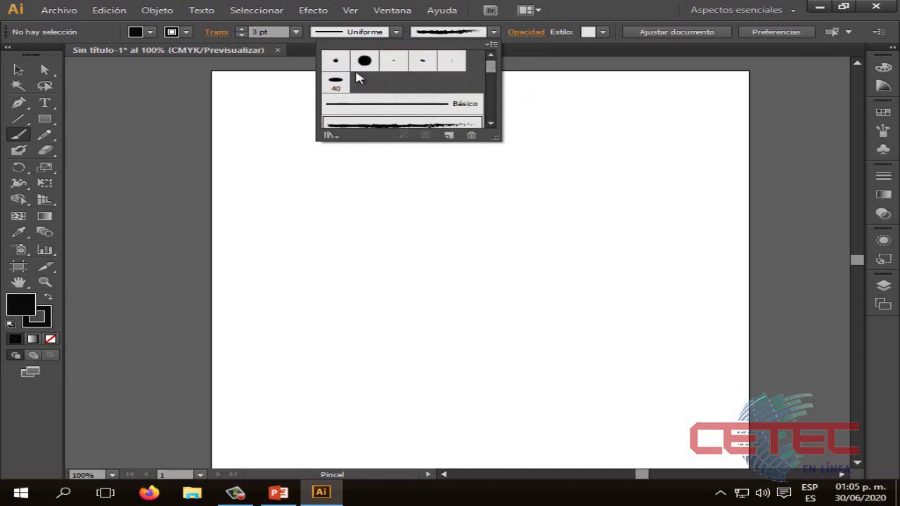
click(335, 65)
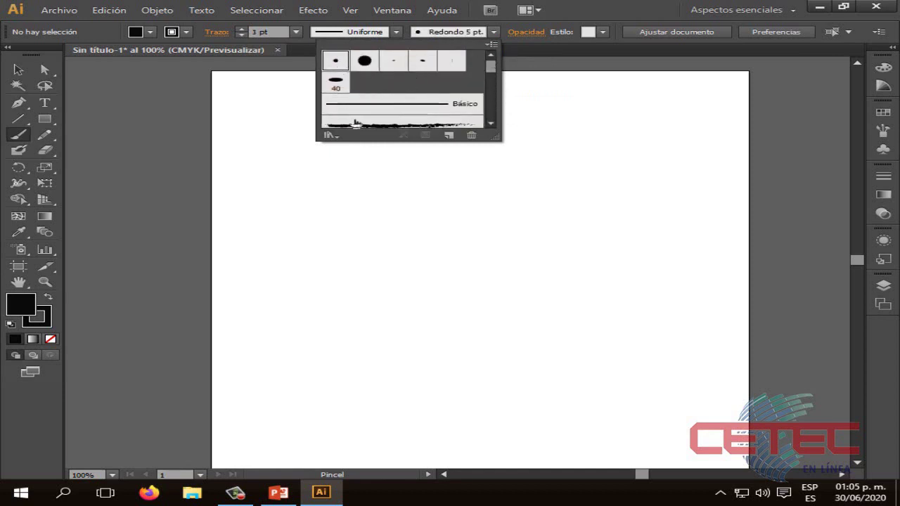
click(307, 180)
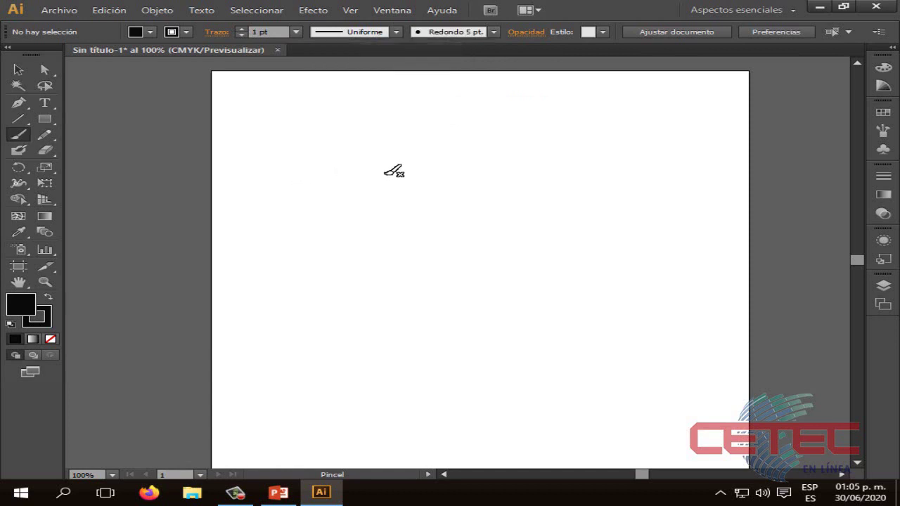
Step: Brush-paint the wavy brow line, both eyes, teardrops and the nose in black
drag(280, 154, 591, 220)
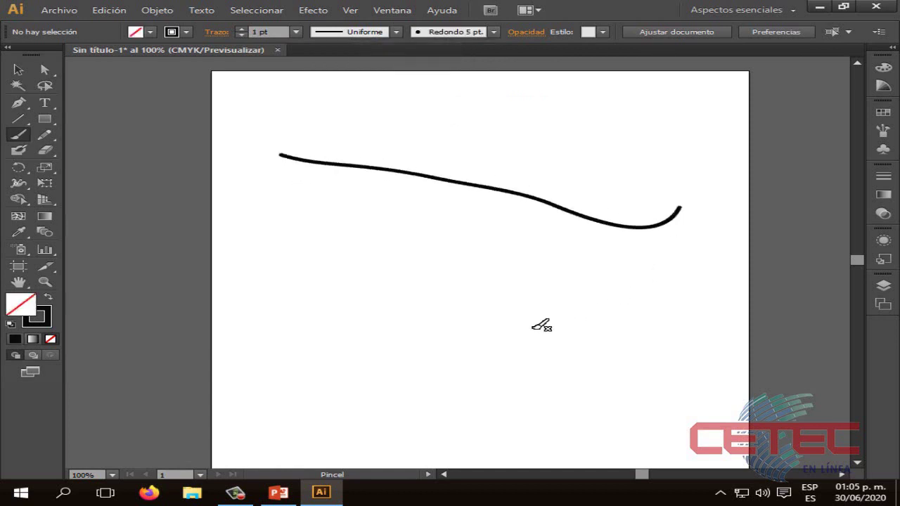
mouse_move(380, 213)
mouse_down()
mouse_move(475, 229)
mouse_move(422, 214)
mouse_up()
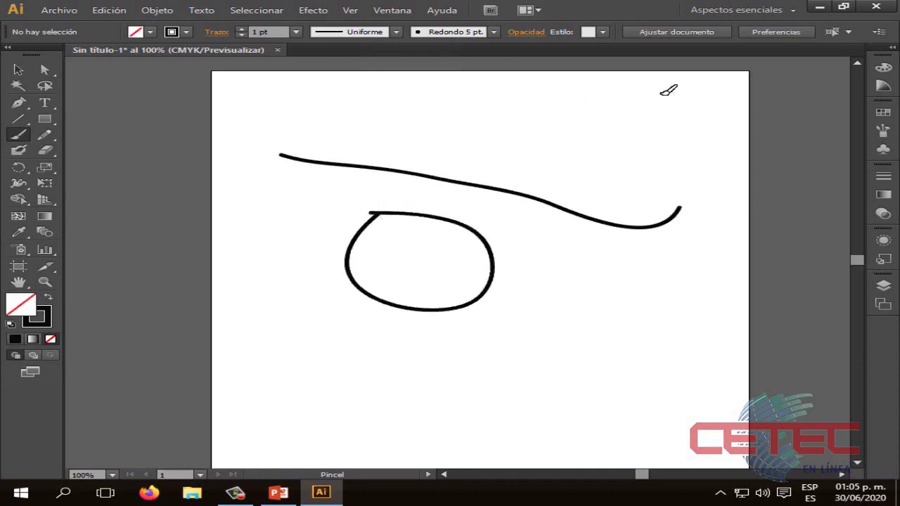
mouse_move(663, 93)
mouse_down()
mouse_move(640, 127)
mouse_move(576, 163)
mouse_move(586, 114)
mouse_move(669, 92)
mouse_up()
mouse_move(606, 246)
mouse_down()
mouse_move(601, 283)
mouse_move(564, 305)
mouse_move(566, 267)
mouse_move(621, 243)
mouse_up()
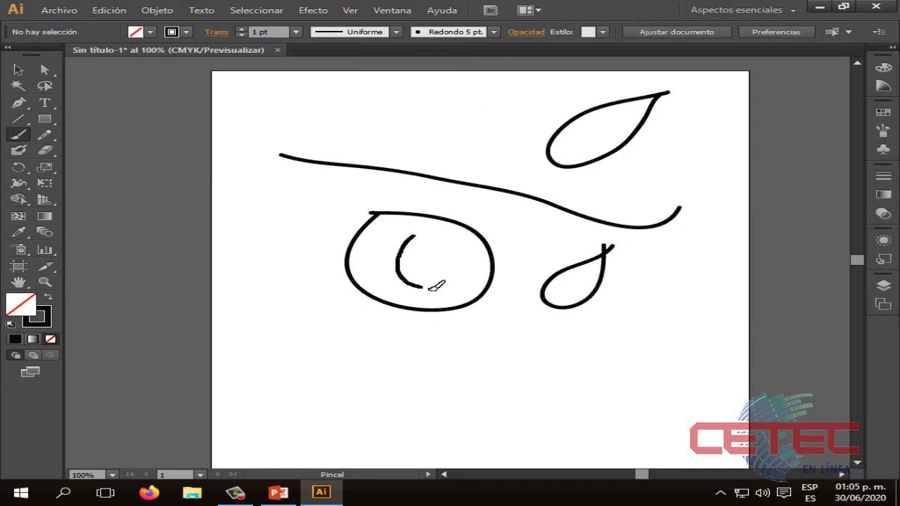
drag(415, 242, 413, 238)
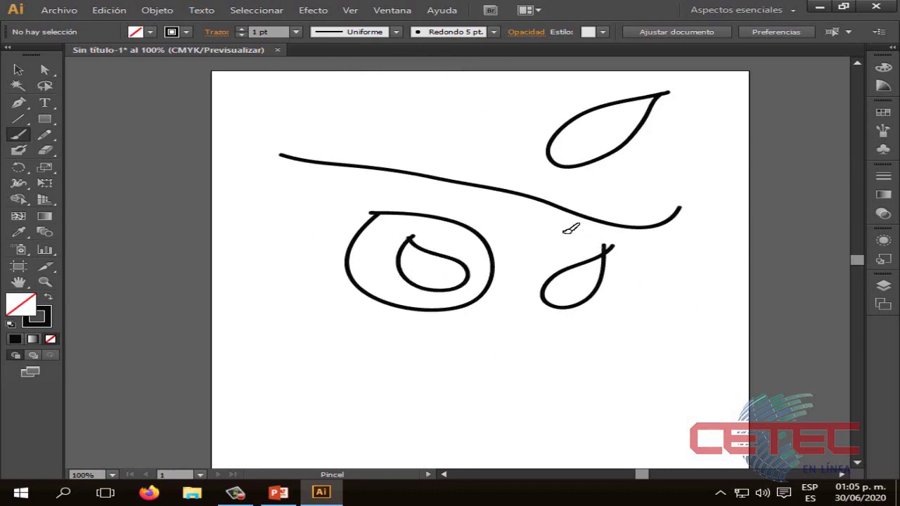
mouse_move(610, 232)
mouse_down()
mouse_move(549, 241)
mouse_move(562, 233)
mouse_up()
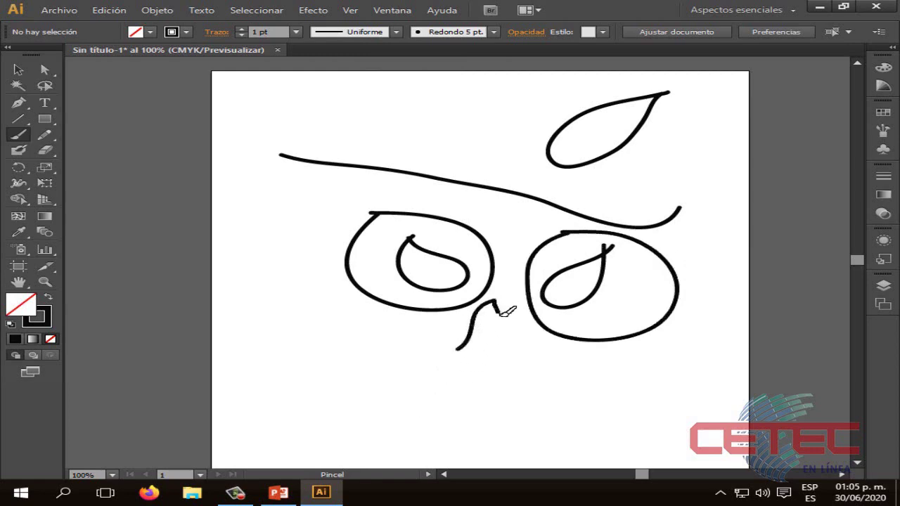
drag(468, 350, 454, 348)
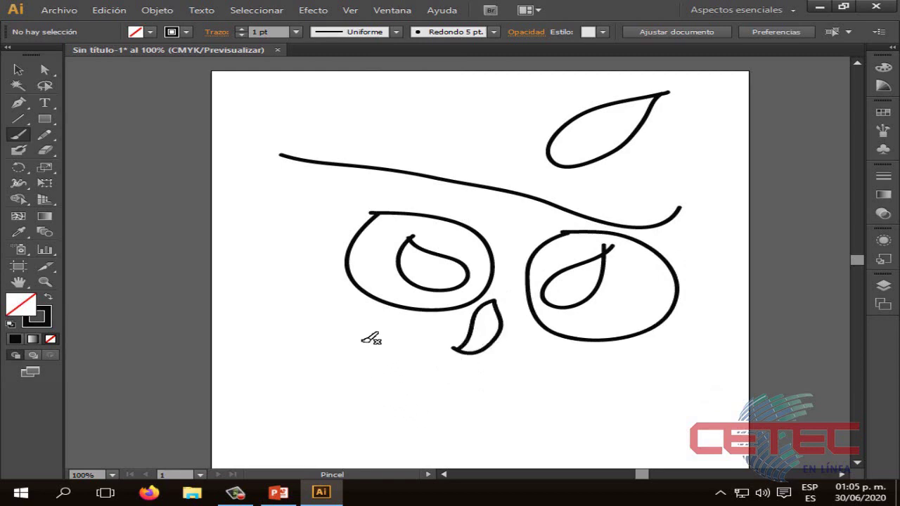
mouse_move(354, 342)
mouse_down()
mouse_move(383, 337)
mouse_move(399, 366)
mouse_move(480, 382)
mouse_move(595, 372)
mouse_up()
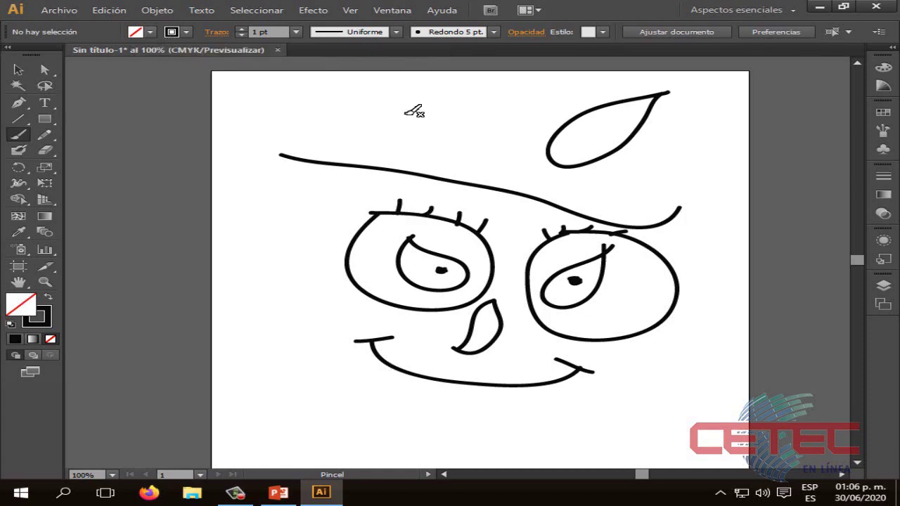
Step: Paint dark-blue wavy strokes across the top, beside the teardrop and down the left side
drag(315, 113, 477, 123)
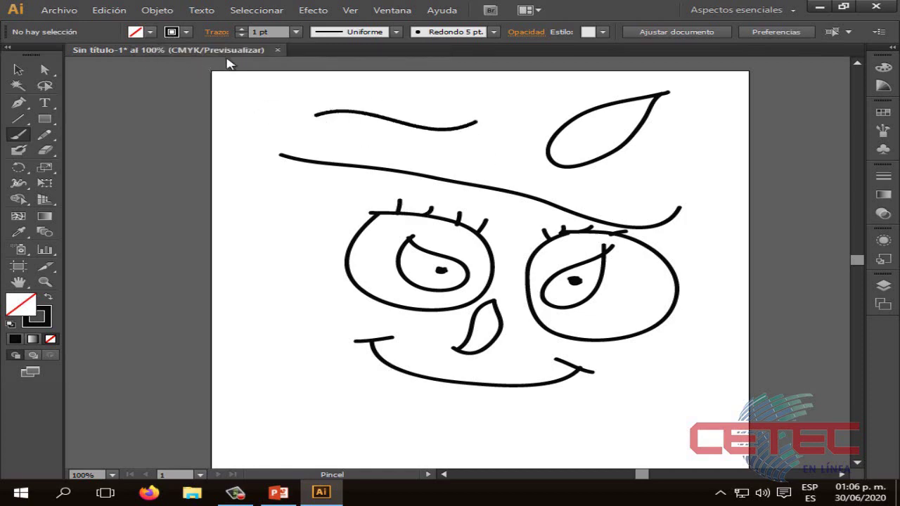
click(187, 32)
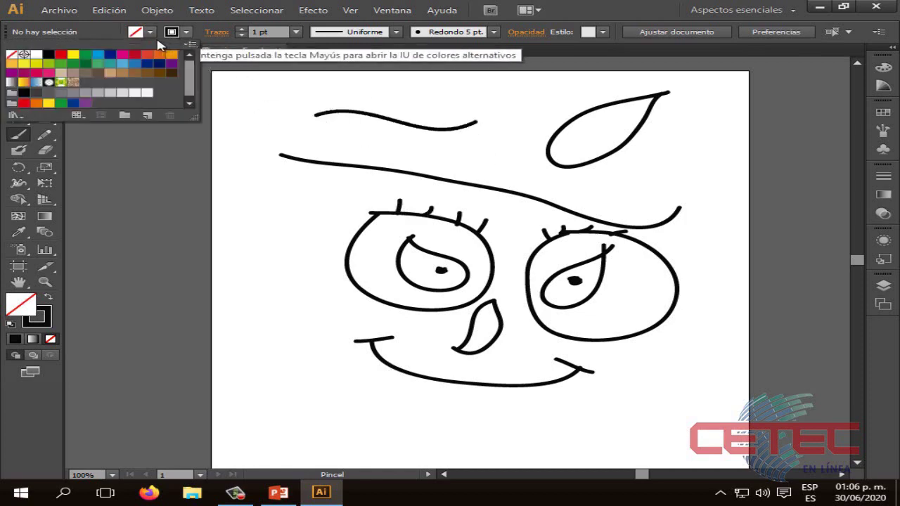
click(110, 54)
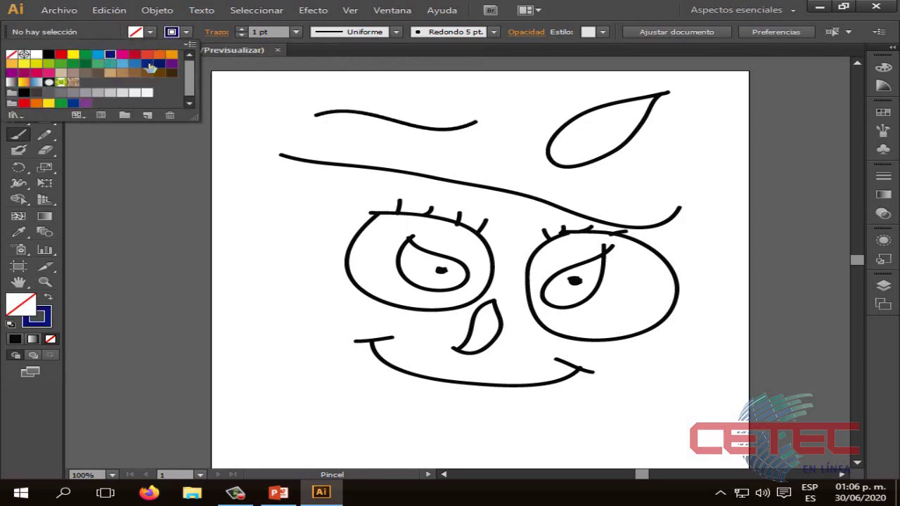
click(330, 133)
drag(318, 139, 494, 149)
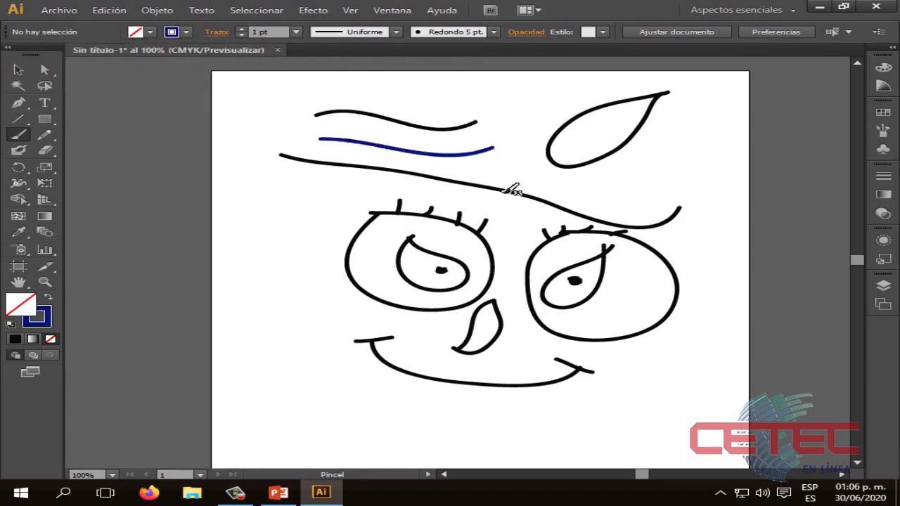
mouse_move(710, 89)
mouse_down()
mouse_move(689, 97)
mouse_move(695, 175)
mouse_move(665, 187)
mouse_up()
drag(400, 98, 557, 89)
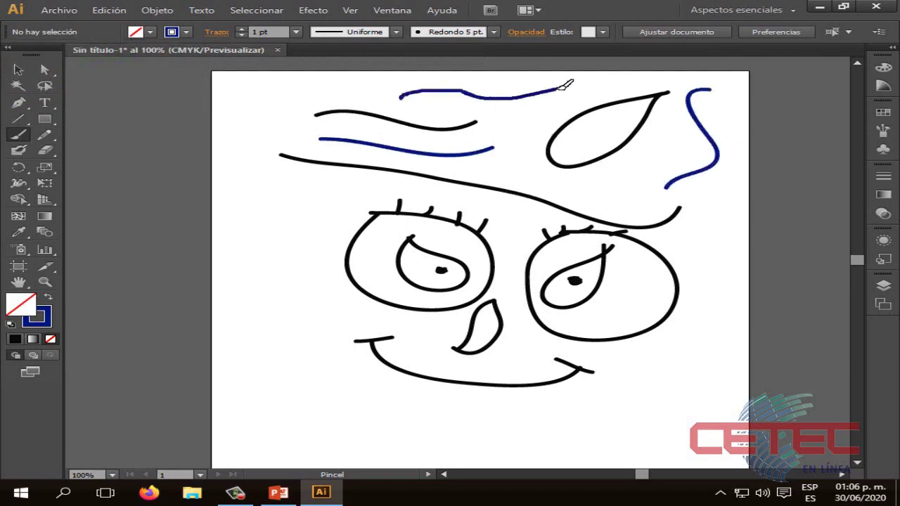
mouse_move(243, 106)
mouse_down()
mouse_move(291, 86)
mouse_move(367, 88)
mouse_up()
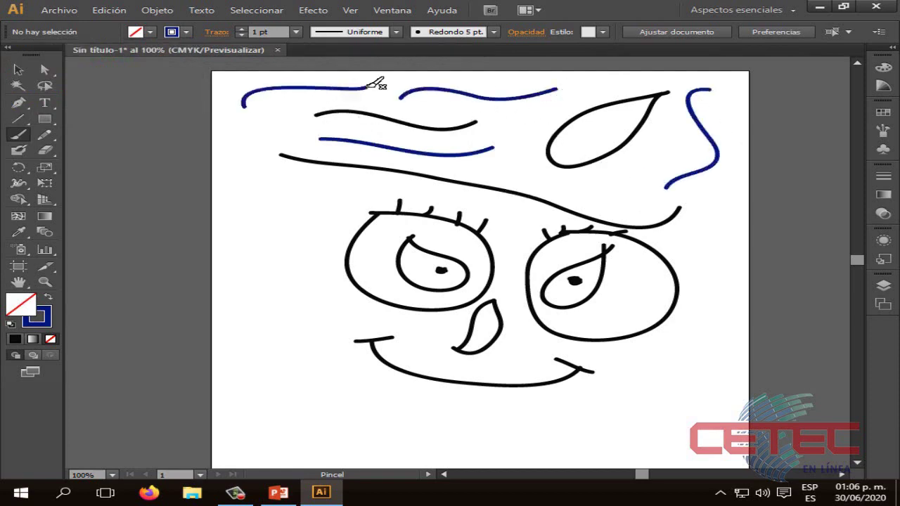
mouse_move(265, 134)
mouse_down()
mouse_move(280, 203)
mouse_move(257, 262)
mouse_up()
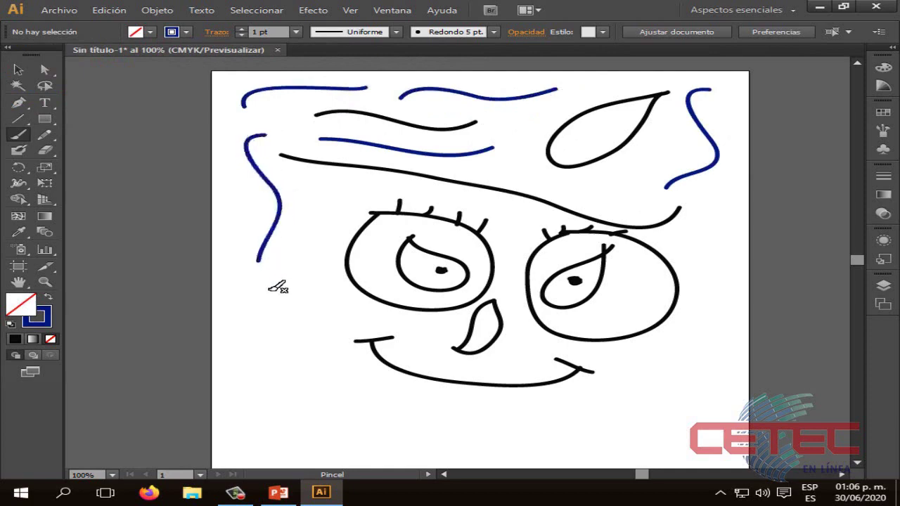
Step: Paint yellow curves, then at 5 pt weight a thick yellow stroke under the face and around the teardrop
click(187, 32)
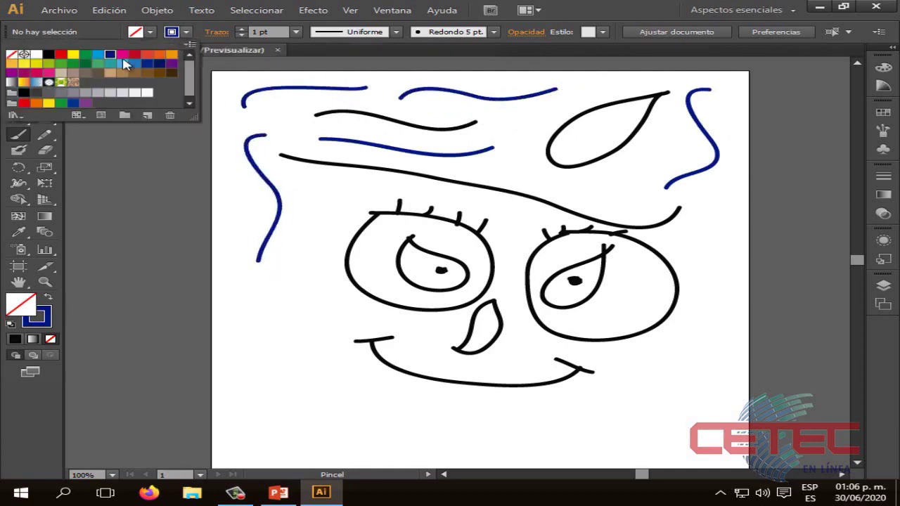
click(73, 54)
mouse_move(250, 298)
mouse_down()
mouse_move(311, 202)
mouse_move(346, 187)
mouse_up()
mouse_move(529, 222)
mouse_down()
mouse_move(452, 189)
mouse_move(351, 206)
mouse_move(312, 254)
mouse_up()
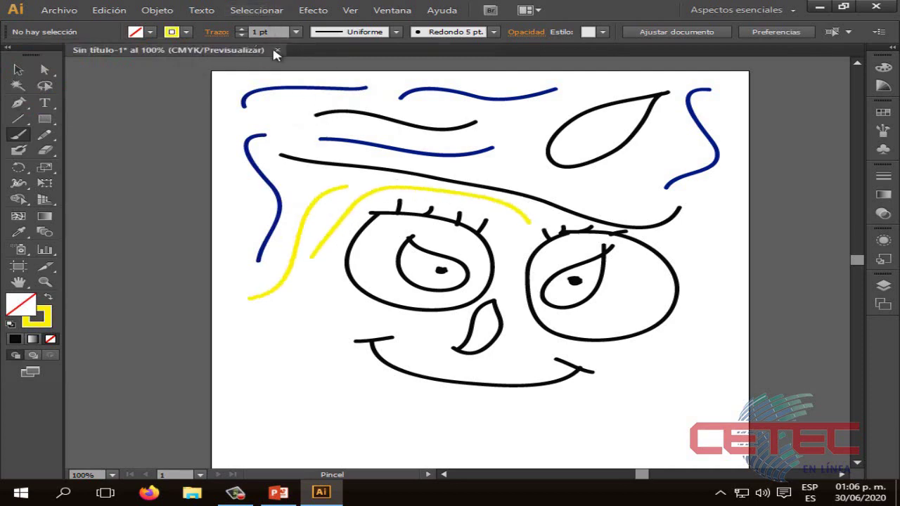
click(242, 28)
click(241, 29)
mouse_move(257, 343)
mouse_down()
mouse_move(452, 407)
mouse_move(663, 381)
mouse_move(728, 294)
mouse_move(709, 188)
mouse_up()
mouse_move(659, 104)
mouse_down()
mouse_move(617, 181)
mouse_move(512, 151)
mouse_move(583, 91)
mouse_move(659, 94)
mouse_move(666, 110)
mouse_up()
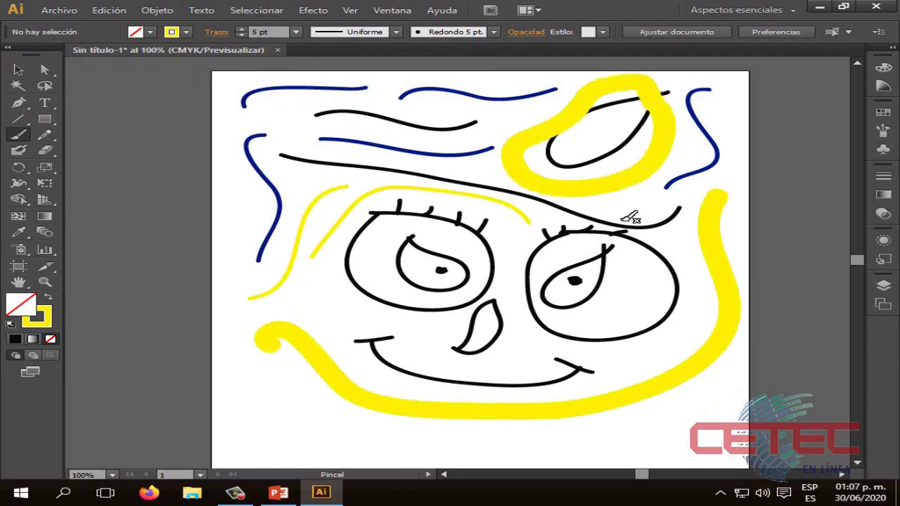
Step: Delete the big yellow stroke, left blue and yellow strokes, eye arc and long black line
click(17, 69)
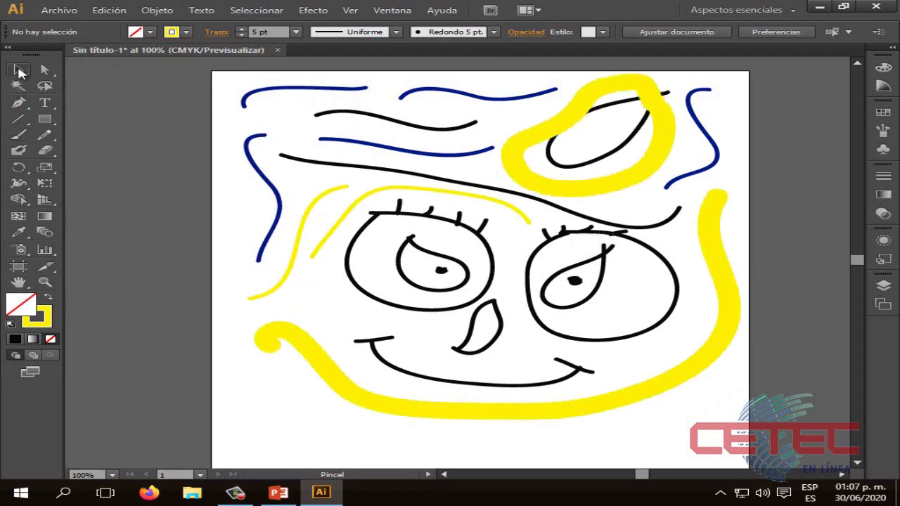
click(643, 398)
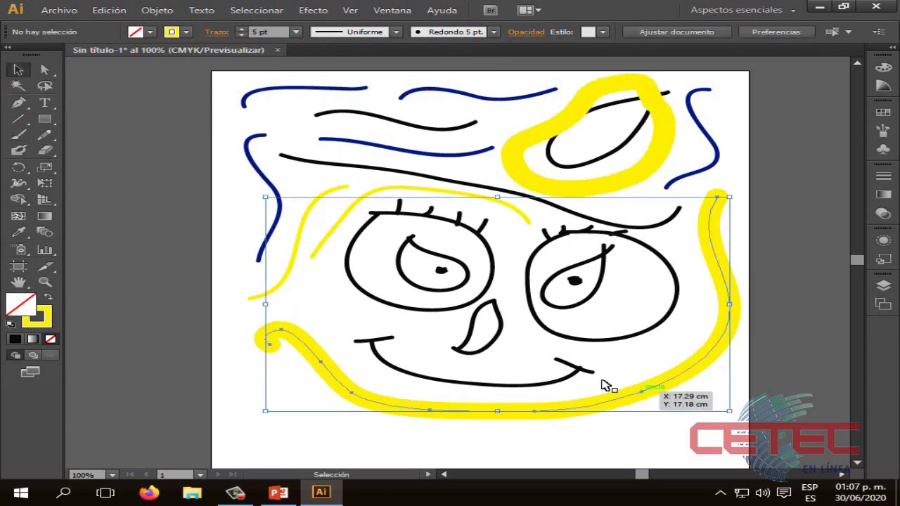
key(Delete)
click(270, 240)
key(Delete)
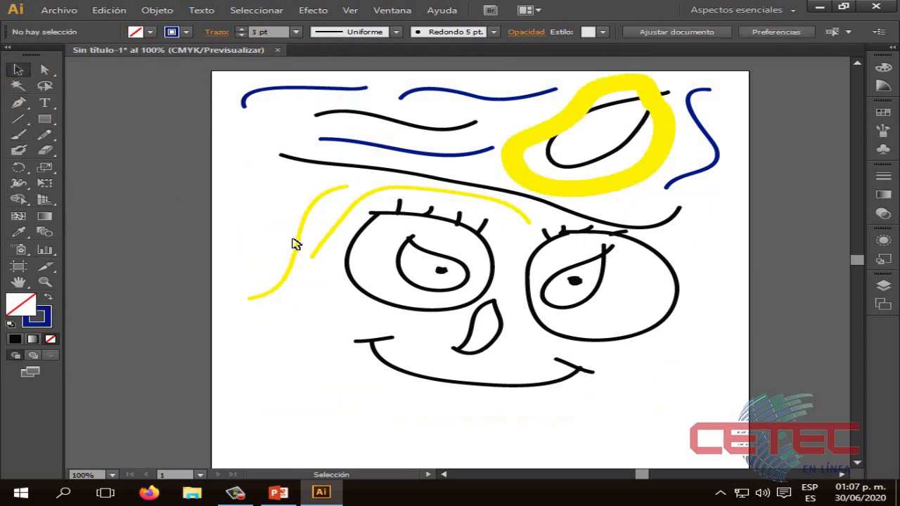
click(295, 244)
key(Delete)
click(321, 237)
key(Delete)
click(361, 163)
key(Delete)
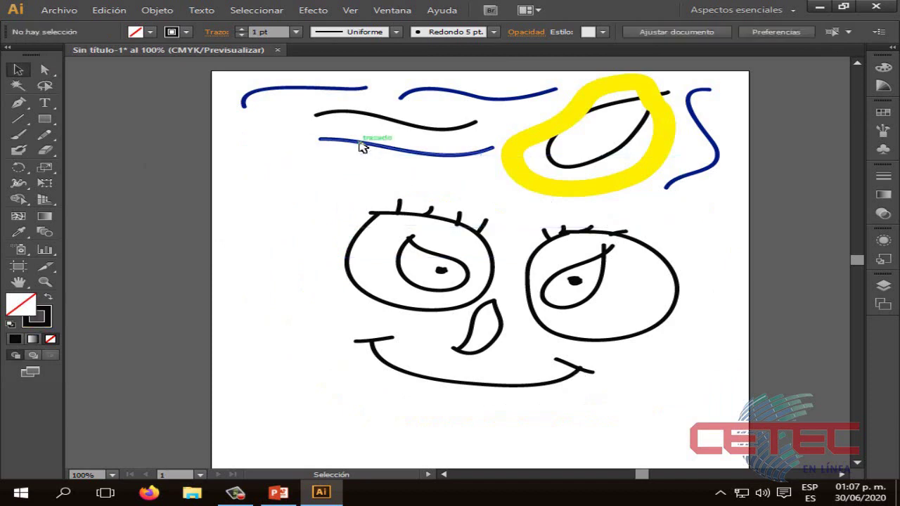
Step: Delete the remaining blue lines, top black line, yellow loop, teardrop loop and blue S-curve
click(361, 147)
key(Delete)
click(363, 117)
key(Delete)
key(Delete)
click(438, 95)
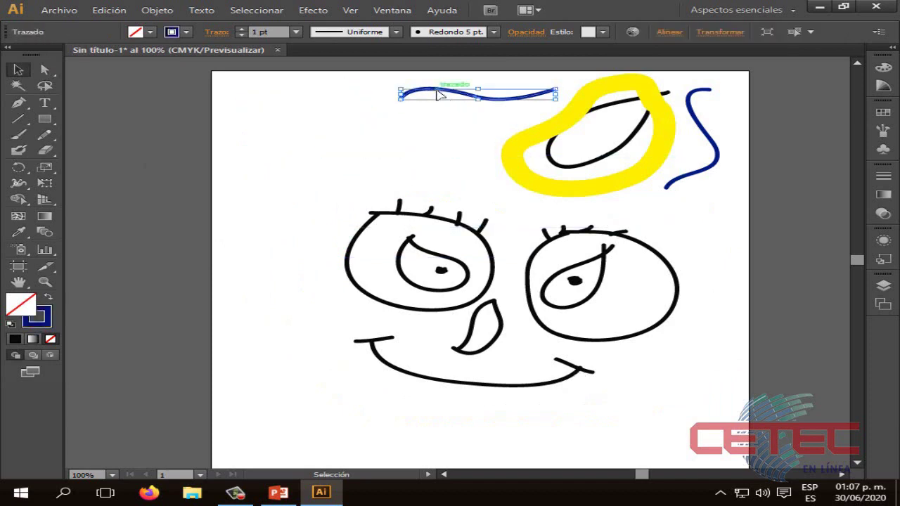
key(Delete)
click(527, 140)
key(Delete)
click(553, 153)
key(Delete)
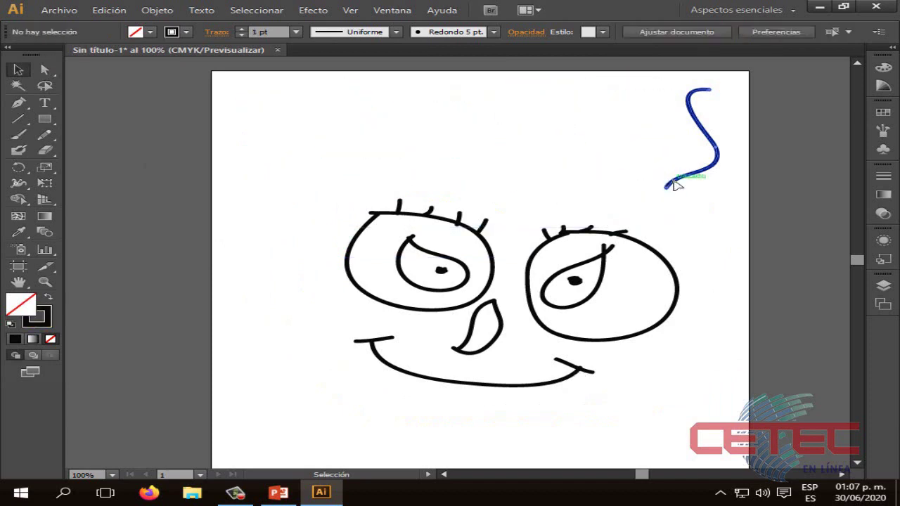
click(673, 184)
key(Delete)
Step: Shrink the face drawing and move it to the artboard's top-left corner
drag(295, 184, 706, 416)
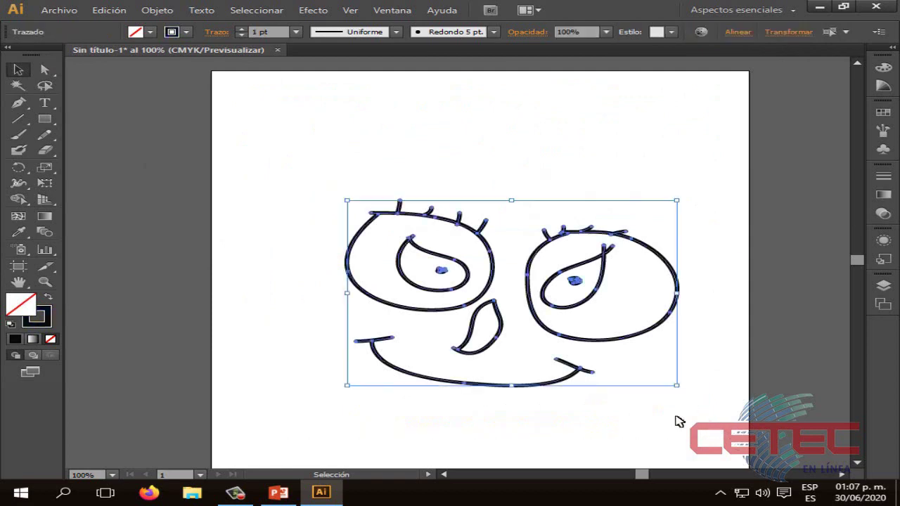
drag(689, 413, 277, 185)
mouse_move(672, 388)
mouse_down()
mouse_move(532, 301)
mouse_move(482, 291)
mouse_move(412, 145)
mouse_move(355, 130)
mouse_up()
click(487, 353)
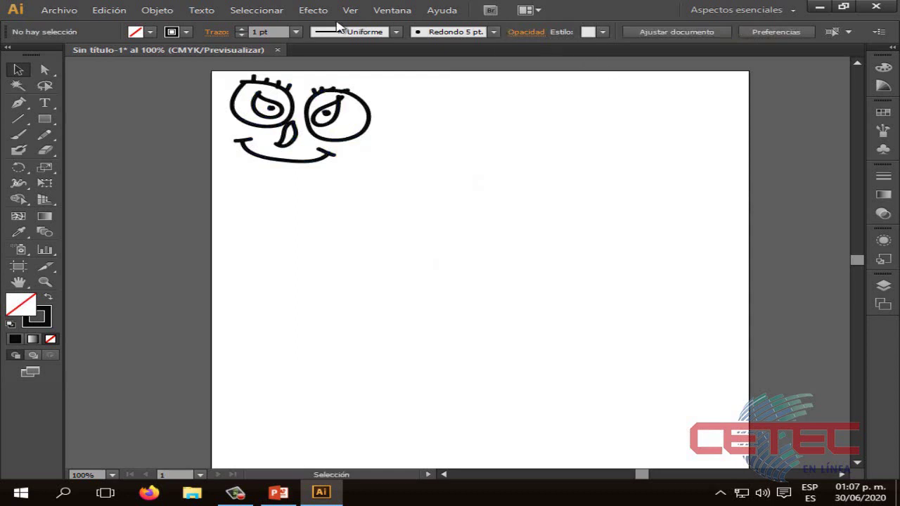
drag(290, 133, 296, 139)
key(ctrl+z)
Step: Show the Pinceles panel and load the Artístico_Caligráfico library with its 30, 40, 50 pt brushes
click(392, 13)
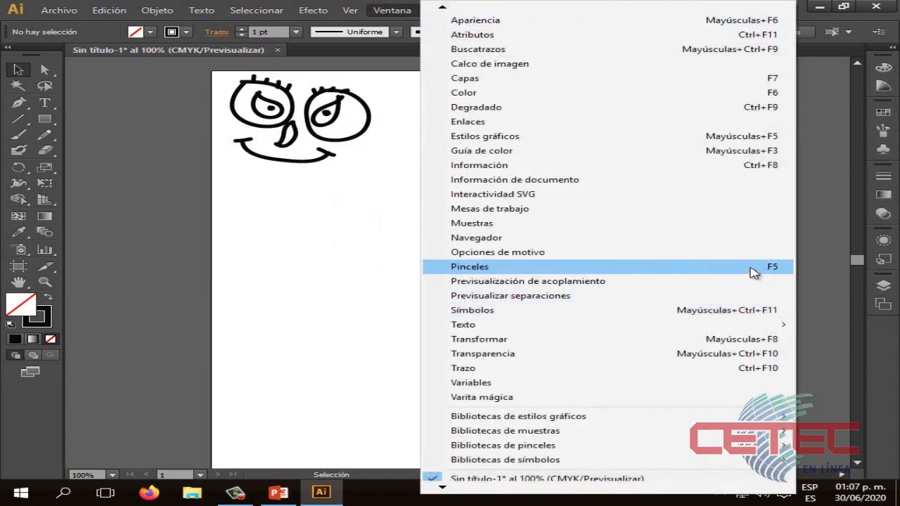
click(822, 208)
click(883, 132)
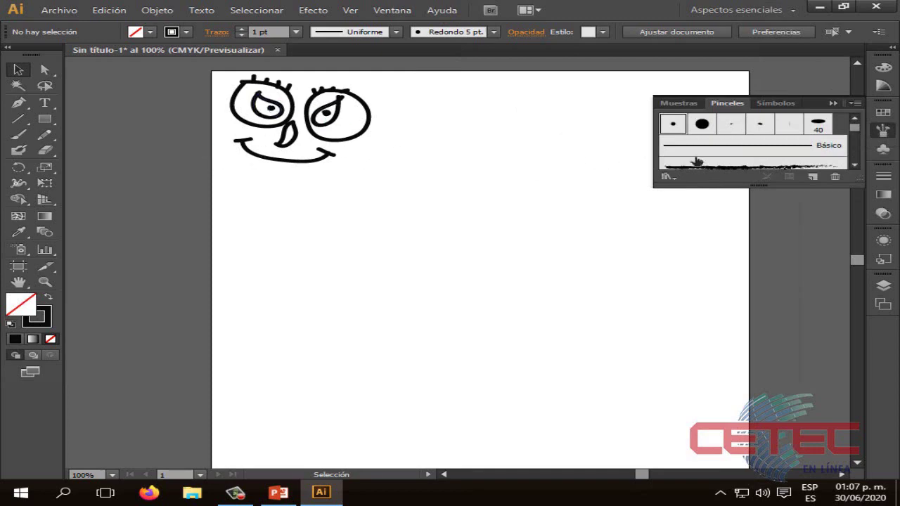
click(666, 177)
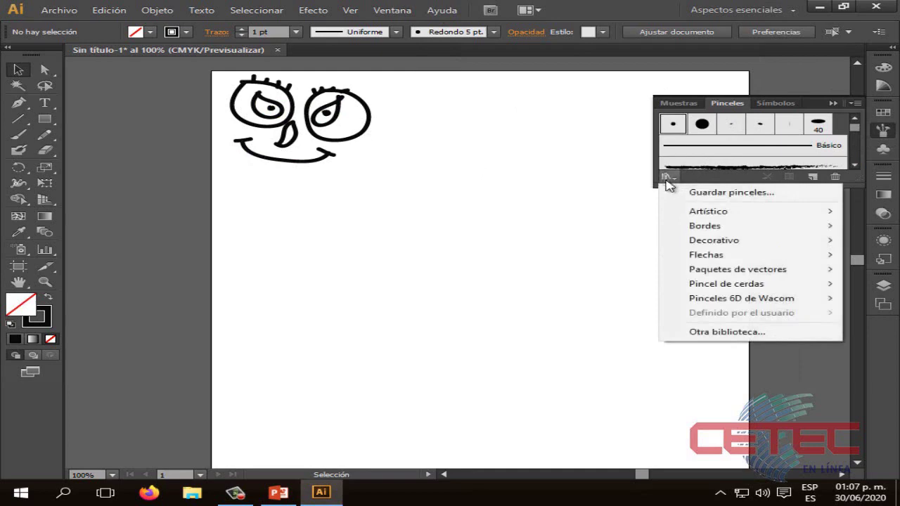
mouse_move(708, 211)
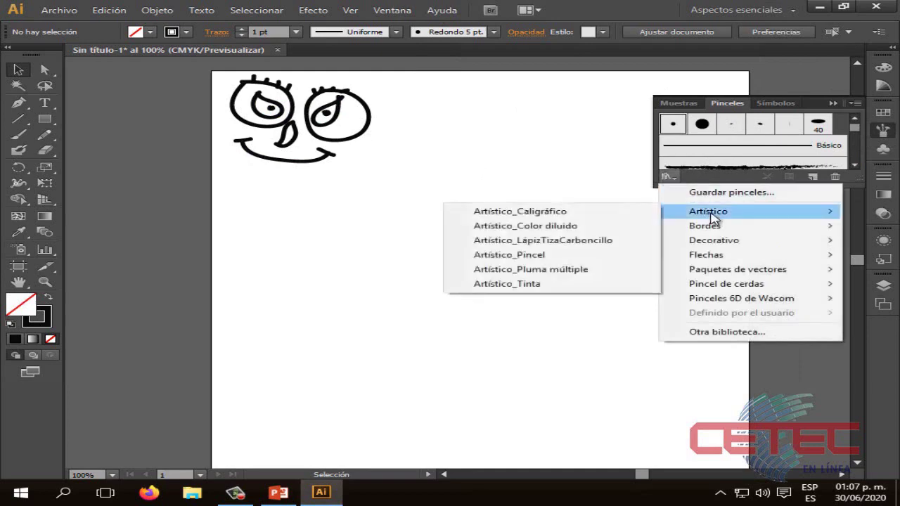
click(585, 217)
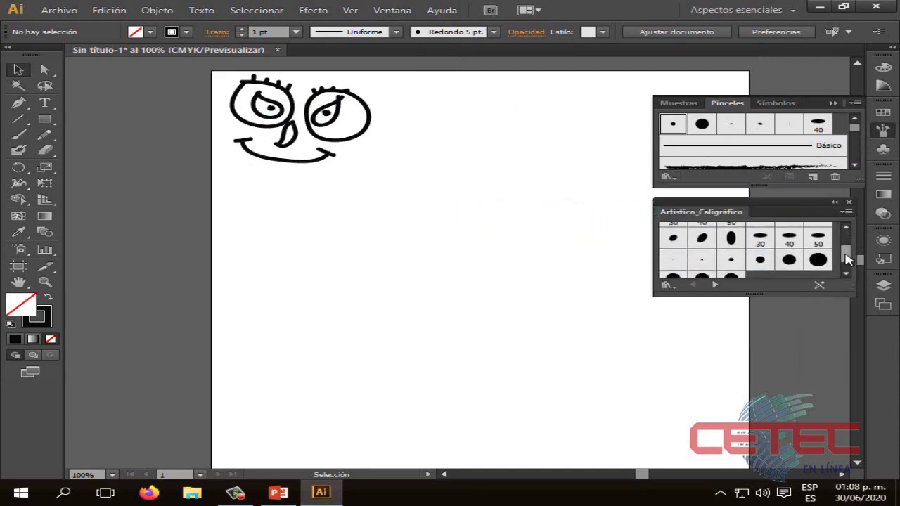
mouse_move(846, 245)
mouse_down()
mouse_move(844, 258)
mouse_move(846, 240)
mouse_up()
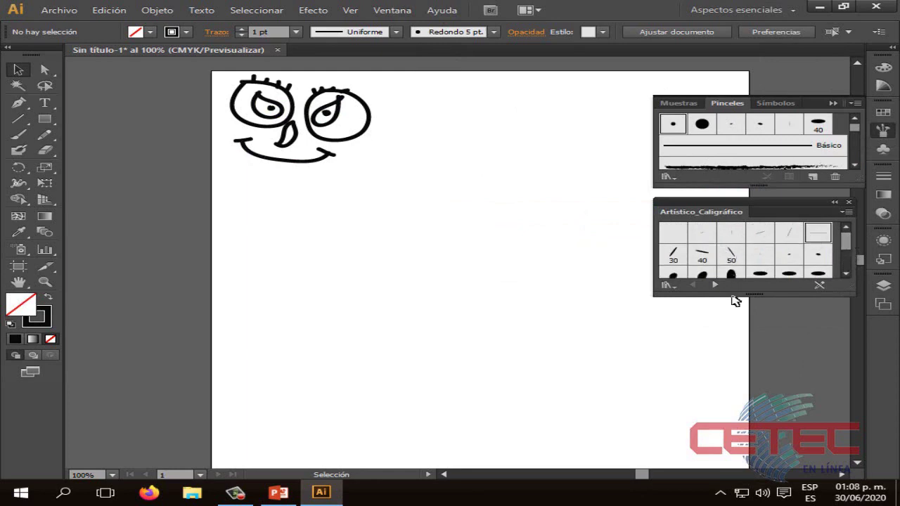
Step: Paint six wavy black strokes with the 30 pt. Plano calligraphic brush
click(673, 258)
click(19, 134)
mouse_move(378, 237)
mouse_down()
mouse_move(532, 205)
mouse_move(576, 146)
mouse_up()
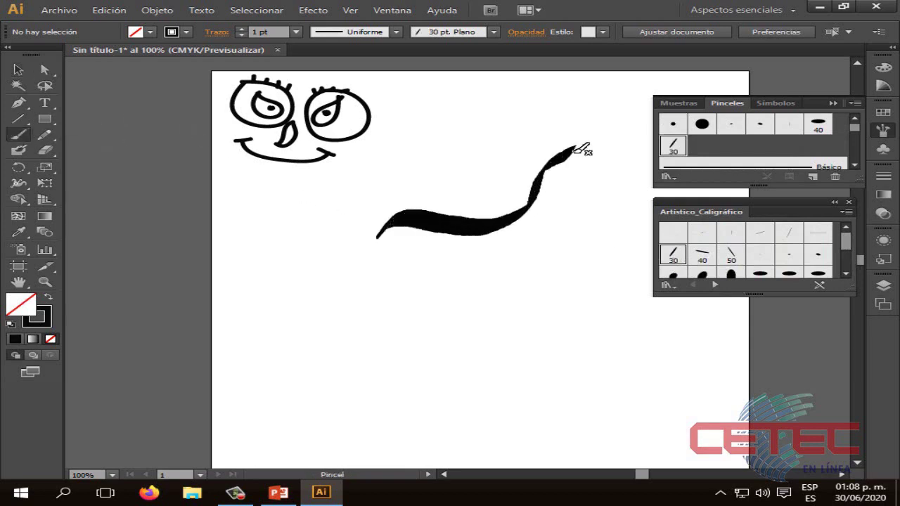
drag(344, 326, 601, 263)
mouse_move(387, 166)
mouse_down()
mouse_move(453, 167)
mouse_move(550, 105)
mouse_up()
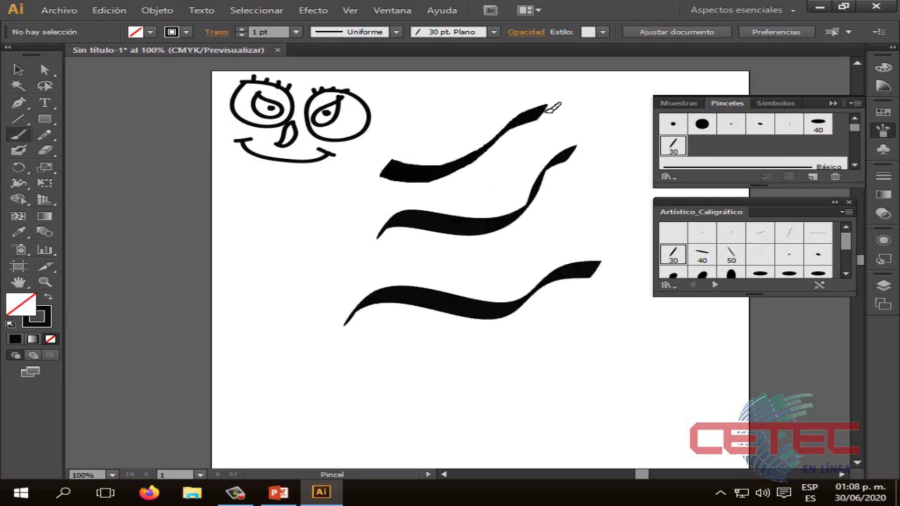
mouse_move(265, 198)
mouse_down()
mouse_move(307, 213)
mouse_move(307, 312)
mouse_move(291, 351)
mouse_move(314, 396)
mouse_up()
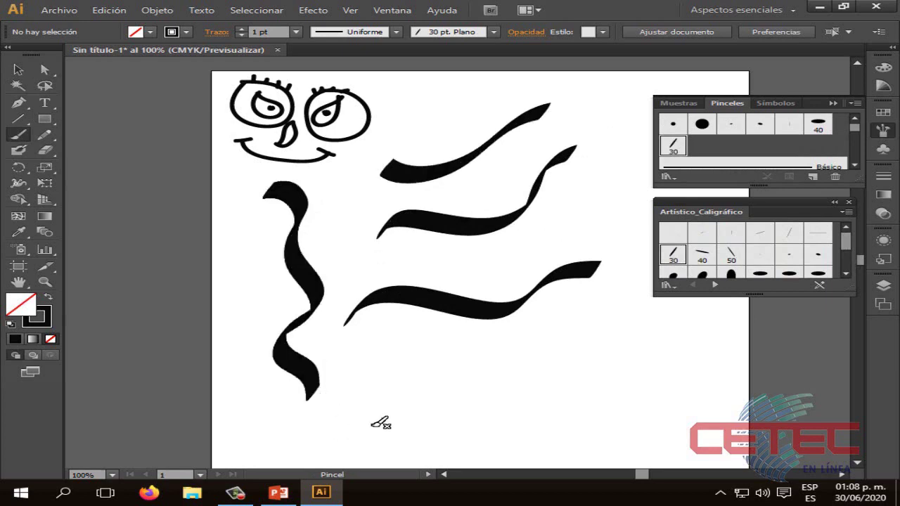
mouse_move(416, 382)
mouse_down()
mouse_move(467, 360)
mouse_move(616, 372)
mouse_move(745, 360)
mouse_up()
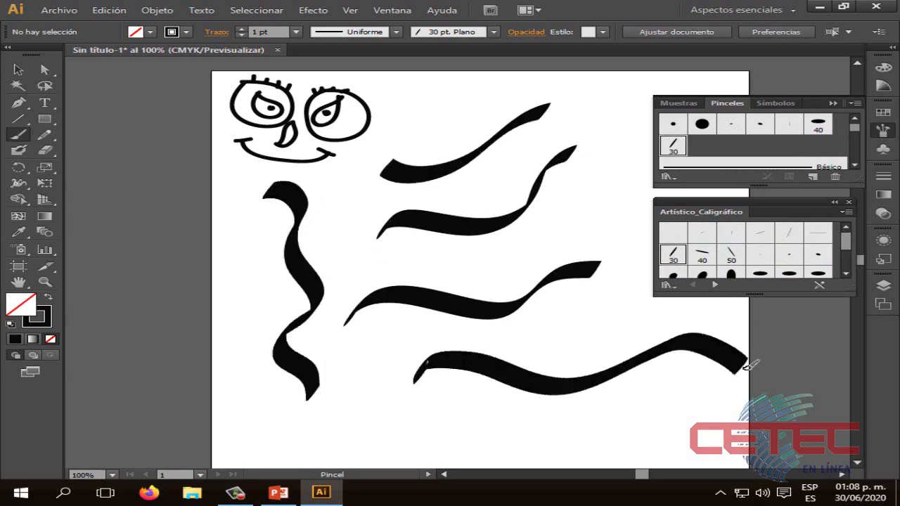
mouse_move(609, 184)
mouse_down()
mouse_move(531, 246)
mouse_move(468, 270)
mouse_up()
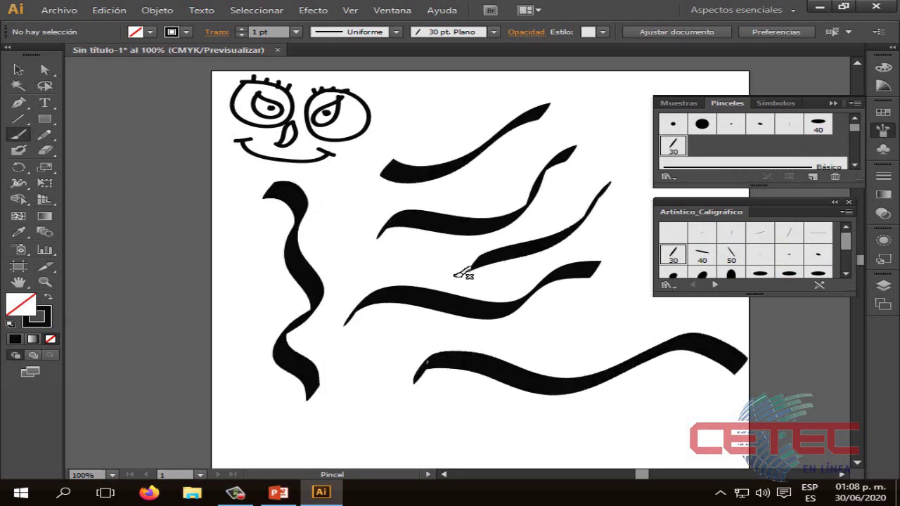
Step: Paint three dark red waves between the black strokes, then select all artwork
click(187, 32)
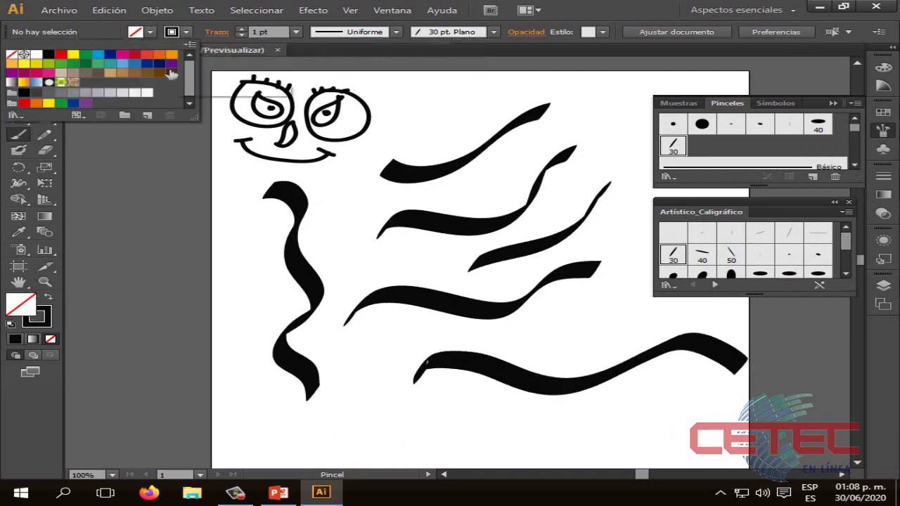
click(139, 59)
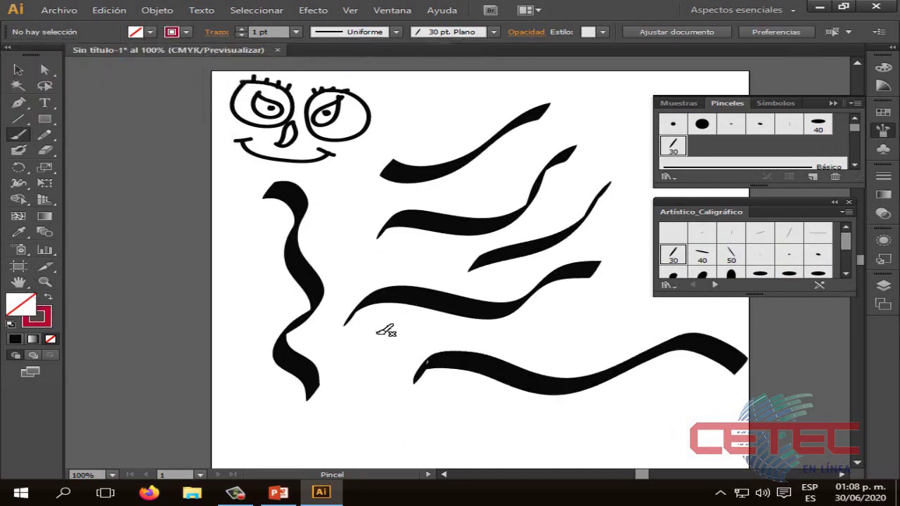
drag(364, 351, 716, 317)
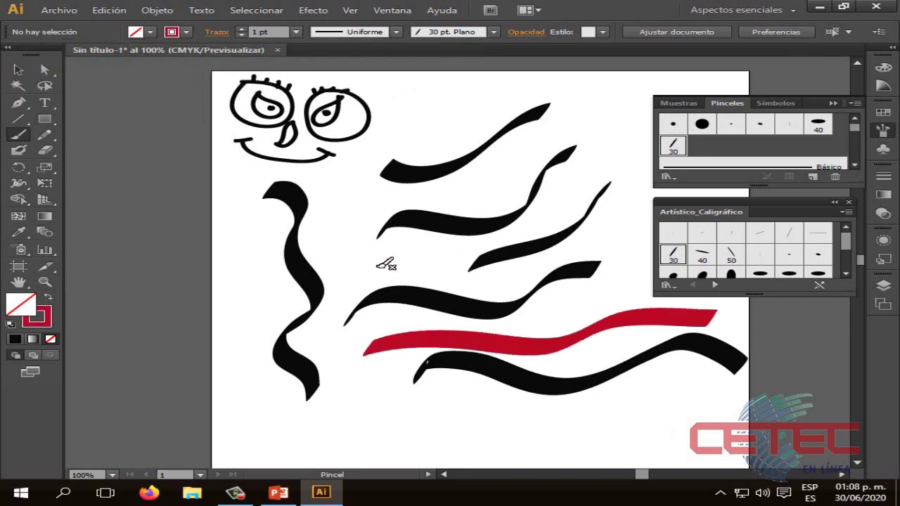
drag(371, 271, 606, 248)
drag(388, 204, 599, 118)
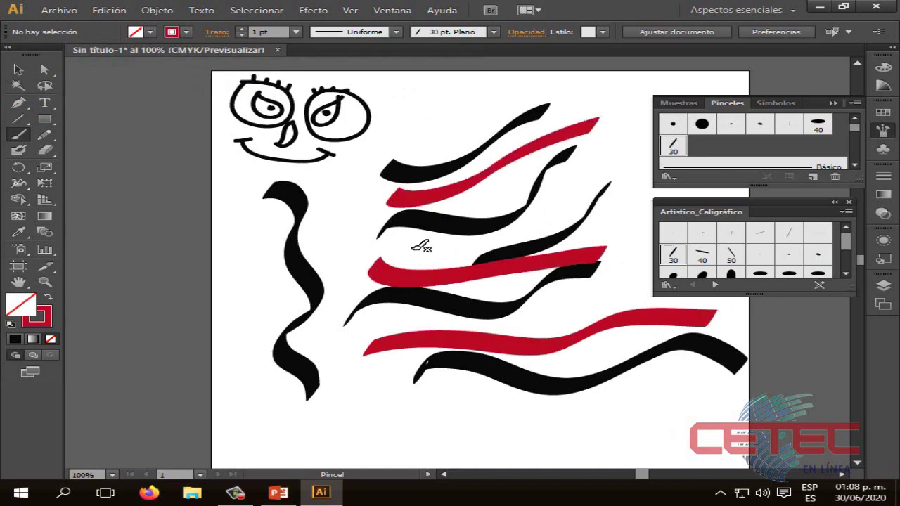
key(ctrl+a)
Step: Scale the strokes down, delete the long black curve, and rearrange and copy strokes beside the face
drag(739, 393, 439, 238)
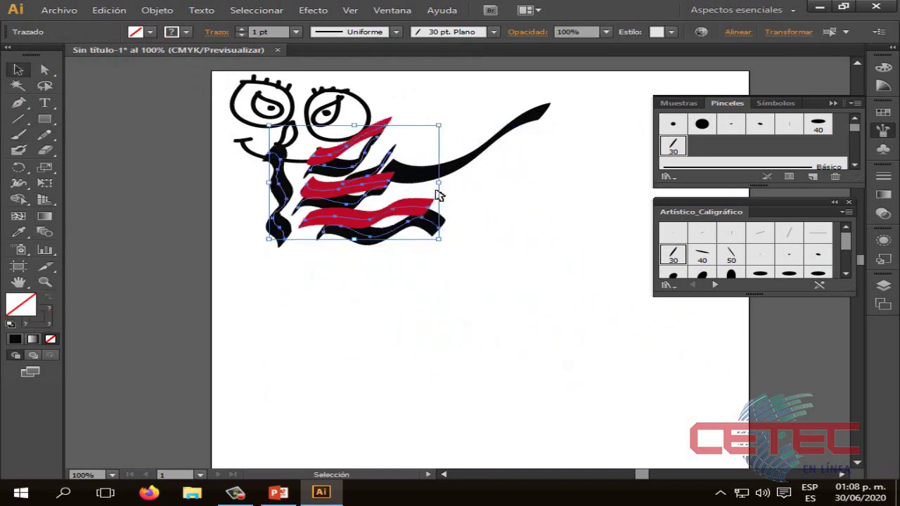
click(458, 171)
key(Delete)
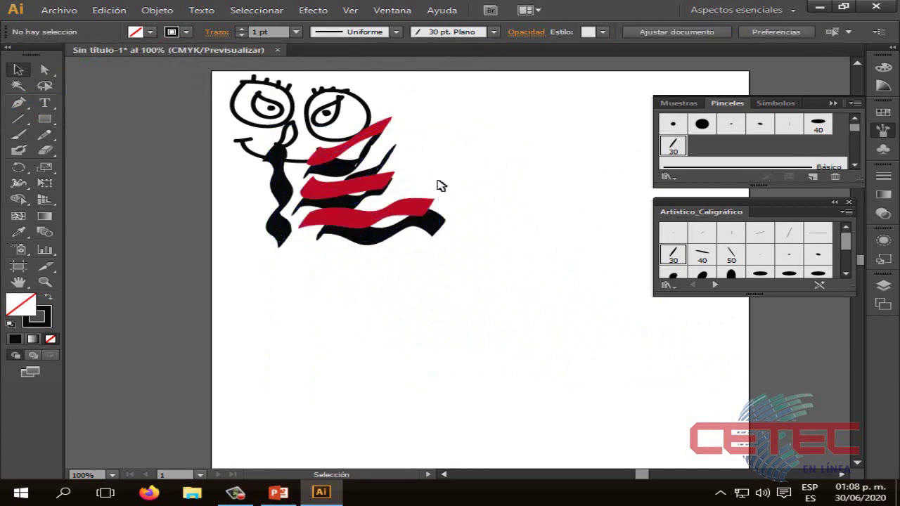
drag(430, 204, 586, 151)
drag(445, 226, 587, 102)
drag(418, 131, 571, 136)
drag(584, 123, 588, 121)
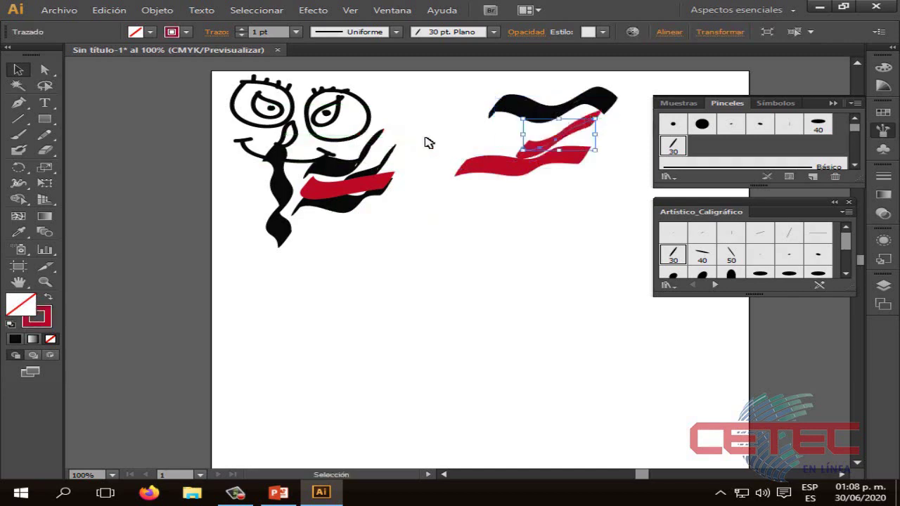
mouse_move(378, 158)
mouse_down()
mouse_move(478, 104)
mouse_move(562, 190)
mouse_up()
mouse_move(350, 193)
mouse_down()
mouse_move(444, 147)
mouse_move(488, 200)
mouse_up()
mouse_move(261, 195)
mouse_down()
mouse_move(375, 202)
mouse_move(383, 189)
mouse_up()
Step: Fine-tune the red and black stroke positions into a compact cluster and deselect
click(466, 249)
mouse_move(539, 150)
mouse_down()
mouse_move(571, 138)
mouse_move(548, 104)
mouse_up()
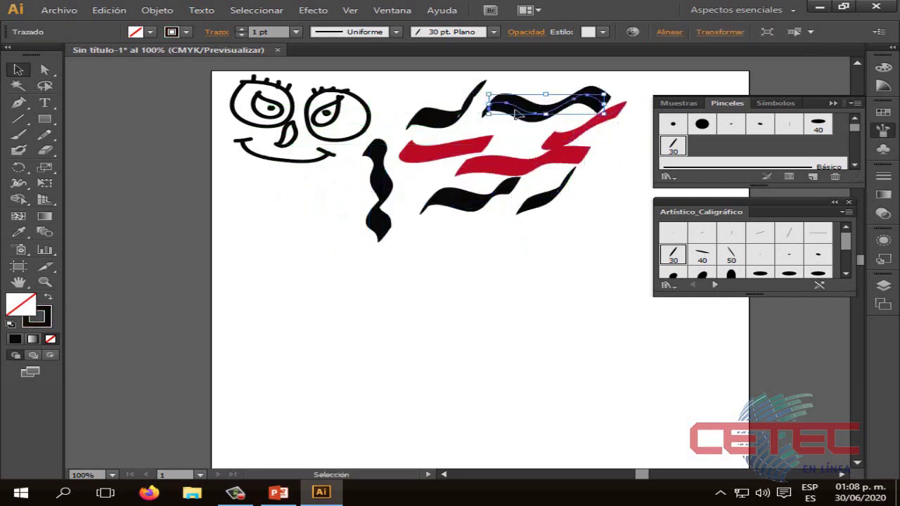
click(596, 209)
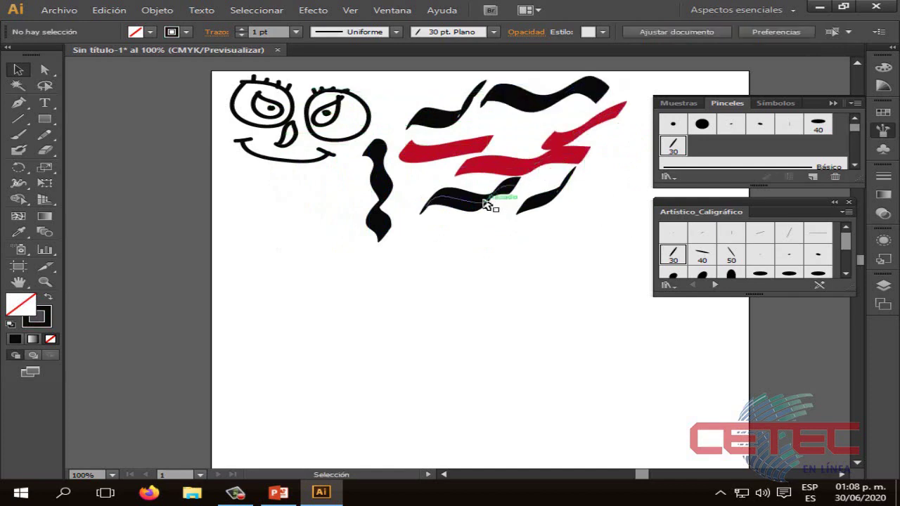
drag(488, 201, 517, 169)
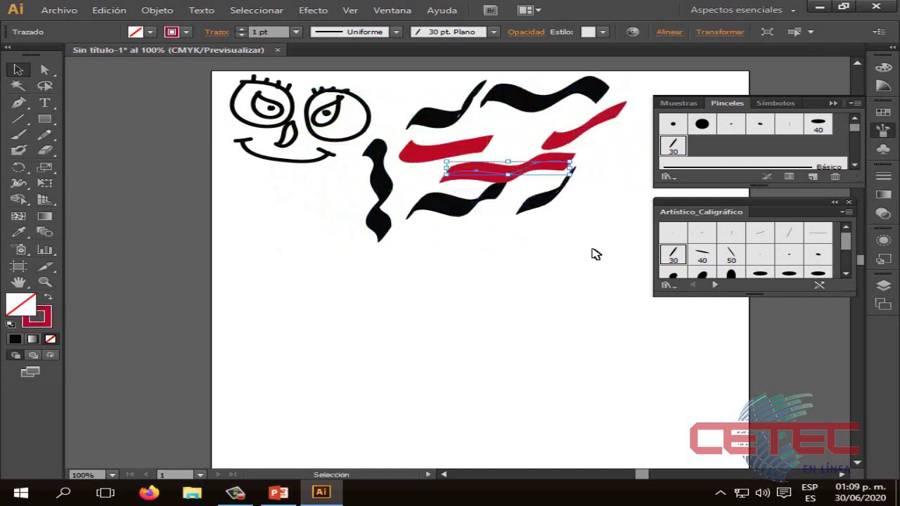
click(576, 274)
drag(476, 196, 476, 206)
click(549, 259)
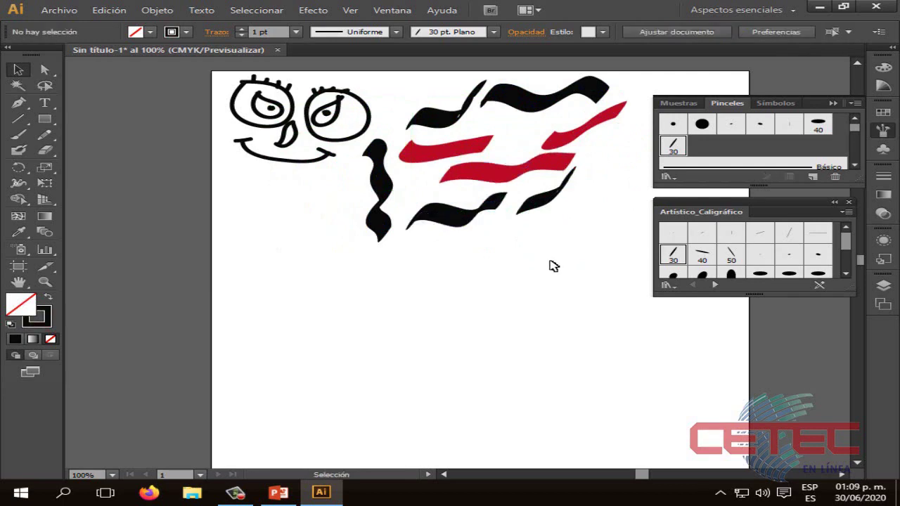
drag(846, 242, 847, 253)
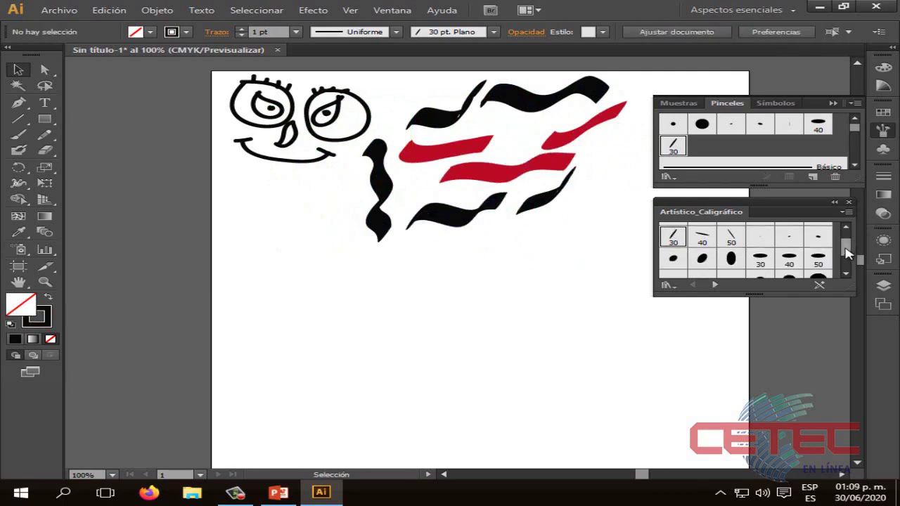
Step: Paint three thick black waves below the drawings with the 50 pt oval calligraphic brush
click(735, 250)
click(19, 134)
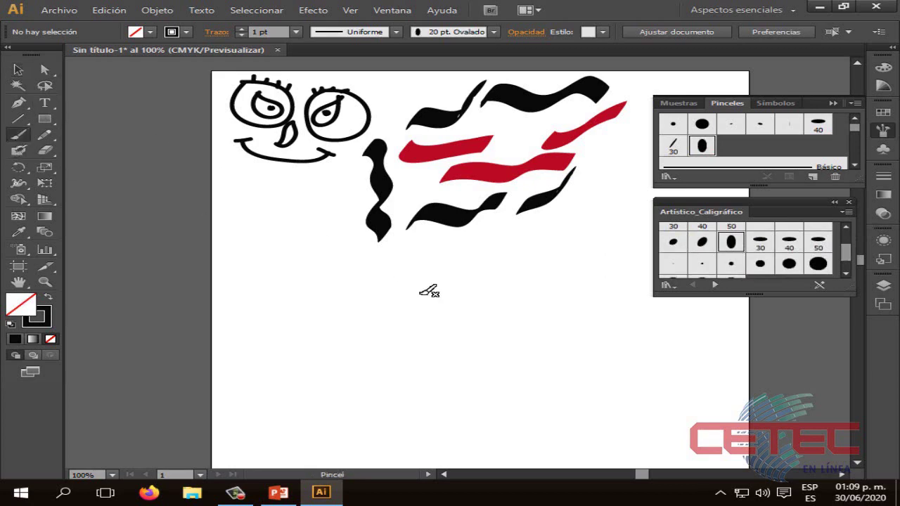
mouse_move(289, 283)
mouse_down()
mouse_move(403, 302)
mouse_move(574, 268)
mouse_up()
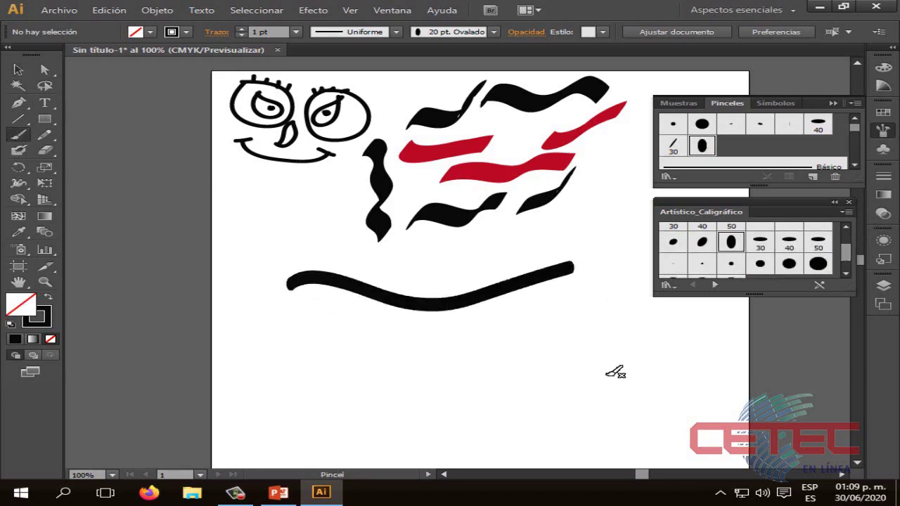
mouse_move(335, 351)
mouse_down()
mouse_move(546, 362)
mouse_move(641, 337)
mouse_up()
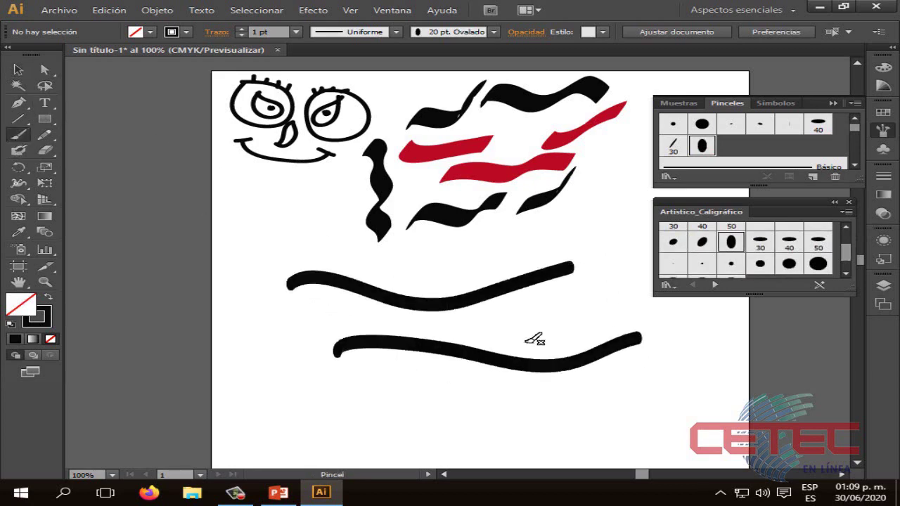
drag(289, 320, 658, 322)
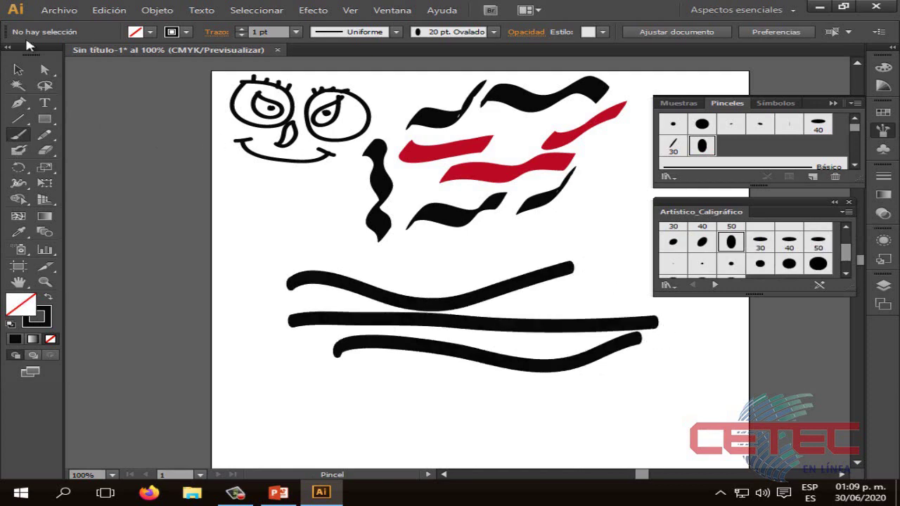
Step: Paint blue strokes above, below and left of the black waves
click(185, 32)
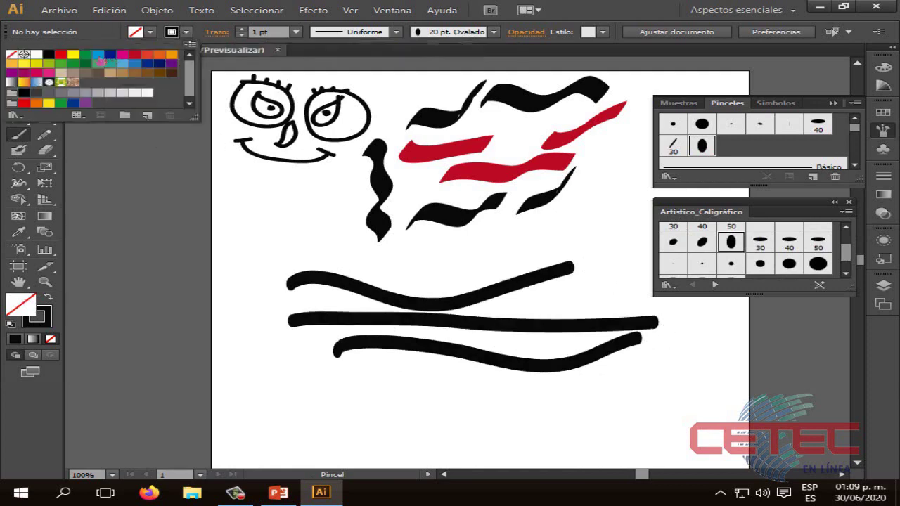
click(109, 62)
drag(281, 254, 559, 246)
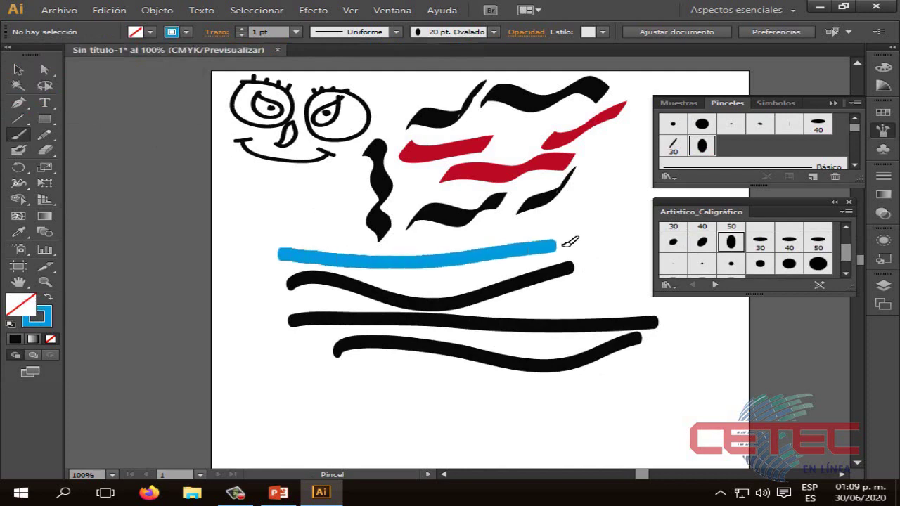
mouse_move(641, 383)
mouse_down()
mouse_move(466, 411)
mouse_move(291, 395)
mouse_up()
mouse_move(276, 214)
mouse_down()
mouse_move(262, 323)
mouse_move(270, 429)
mouse_up()
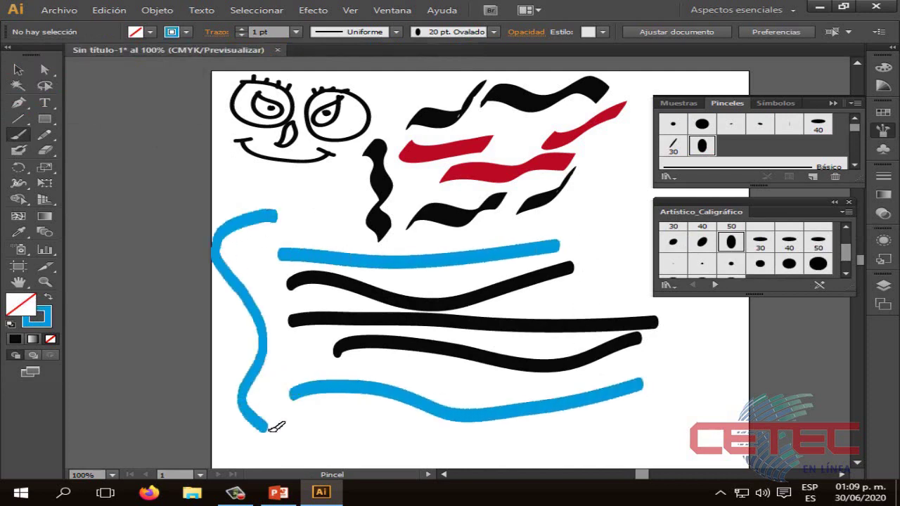
click(16, 70)
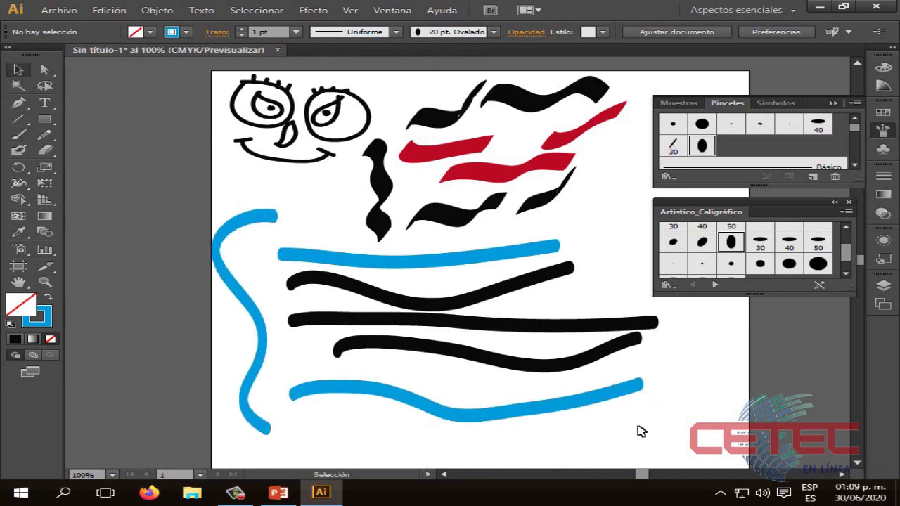
Step: Scale the new black and blue strokes down together and move them right and down
drag(641, 431, 203, 242)
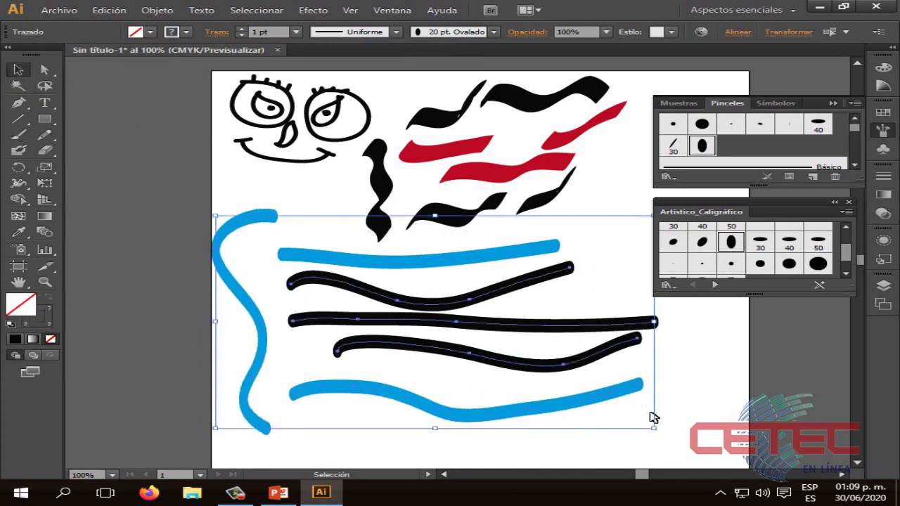
drag(652, 426, 438, 318)
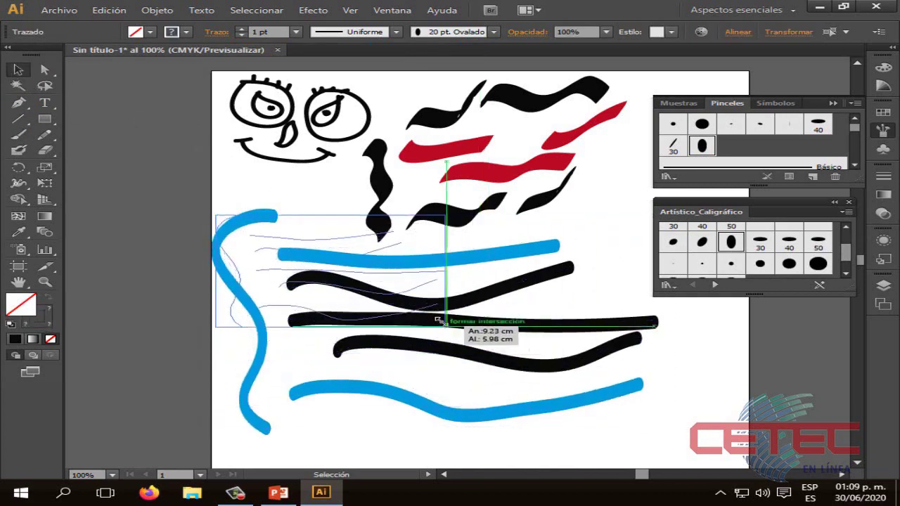
drag(379, 274, 540, 291)
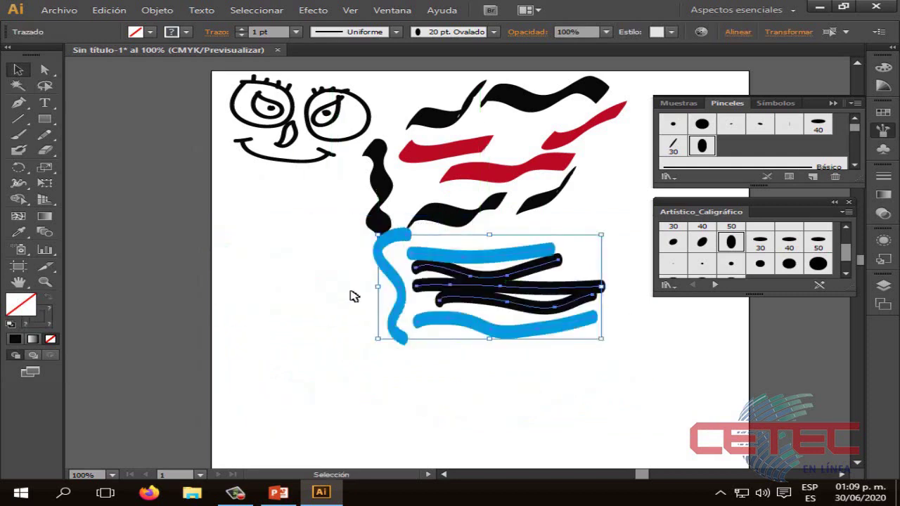
click(351, 295)
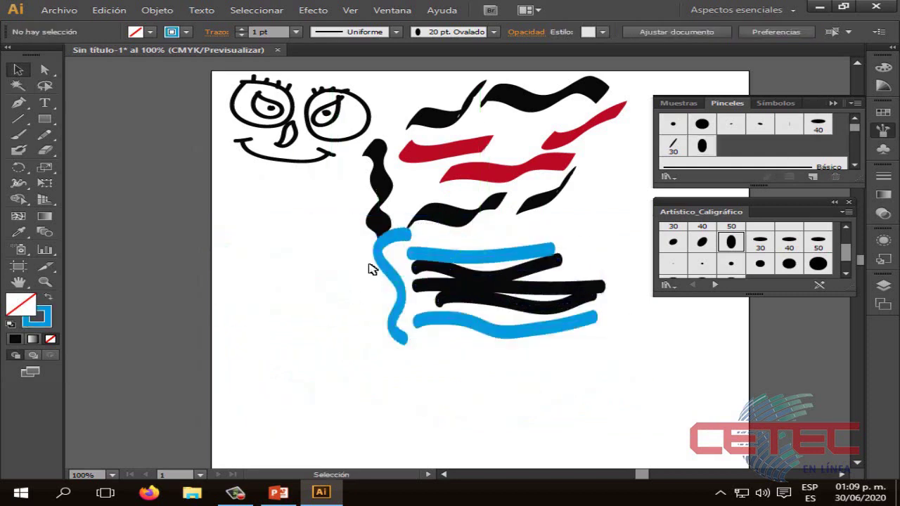
Step: Rearrange the blue S-curve, blue and black strokes individually into a compact cluster under the face
drag(380, 269, 233, 209)
drag(462, 251, 340, 242)
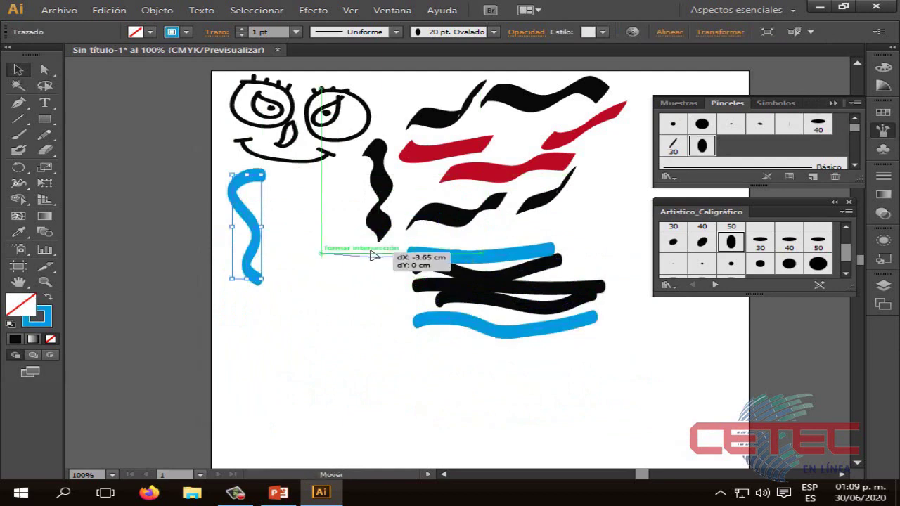
drag(456, 268, 514, 235)
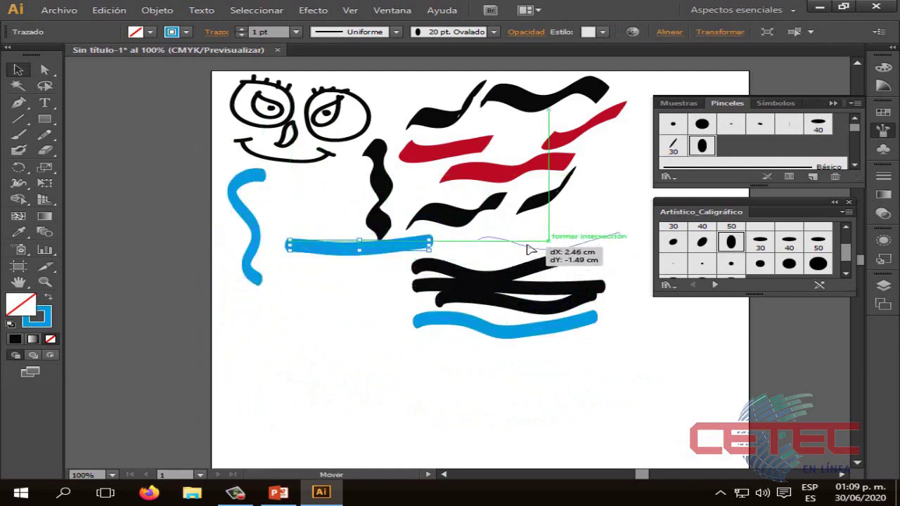
drag(487, 277, 364, 258)
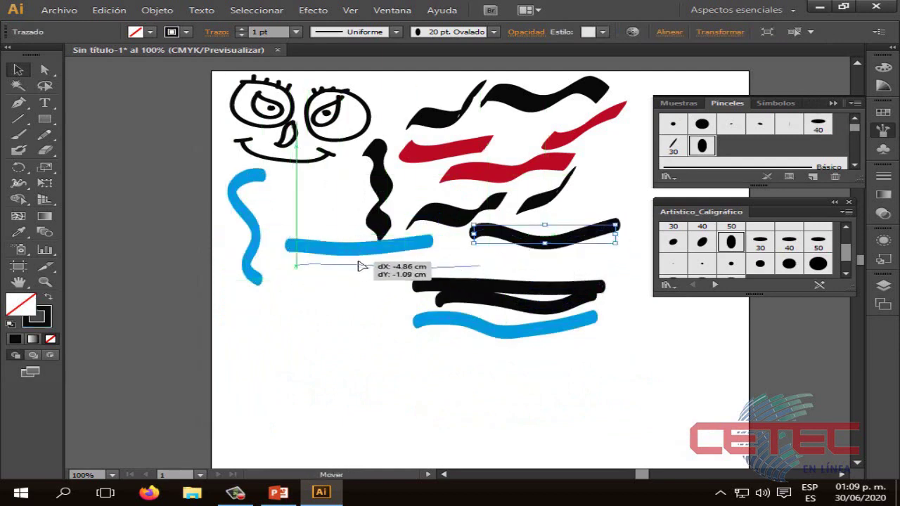
mouse_move(502, 303)
mouse_down()
mouse_move(543, 285)
mouse_move(321, 295)
mouse_up()
click(453, 406)
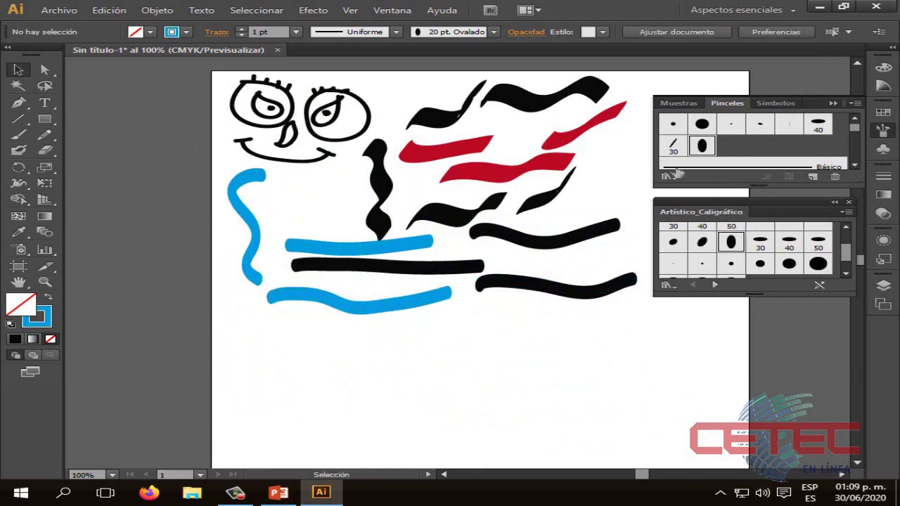
click(851, 204)
Step: Load the Decorativo_Dispersión library from the Decorativo brush library list
click(671, 178)
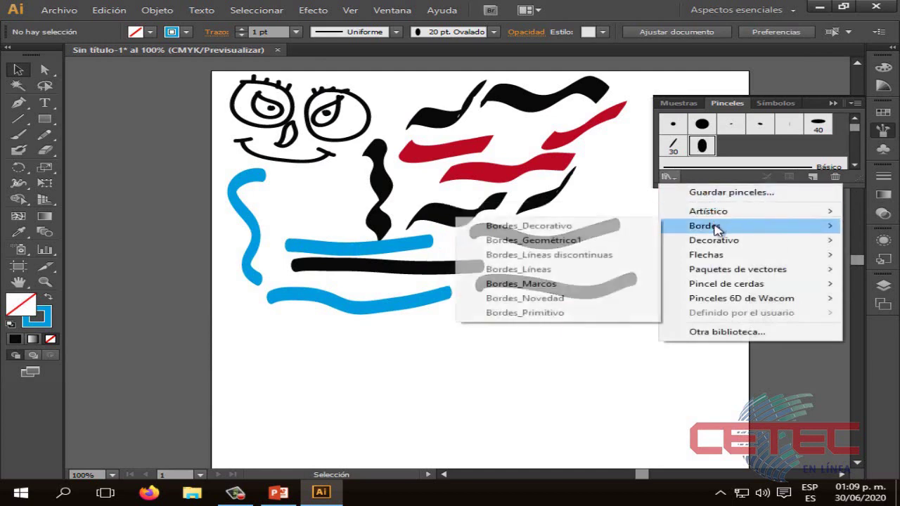
mouse_move(713, 240)
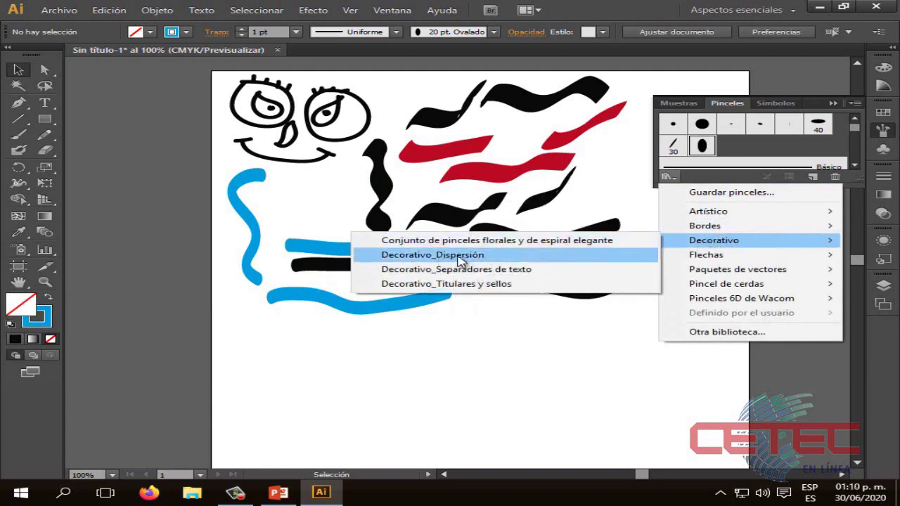
click(458, 258)
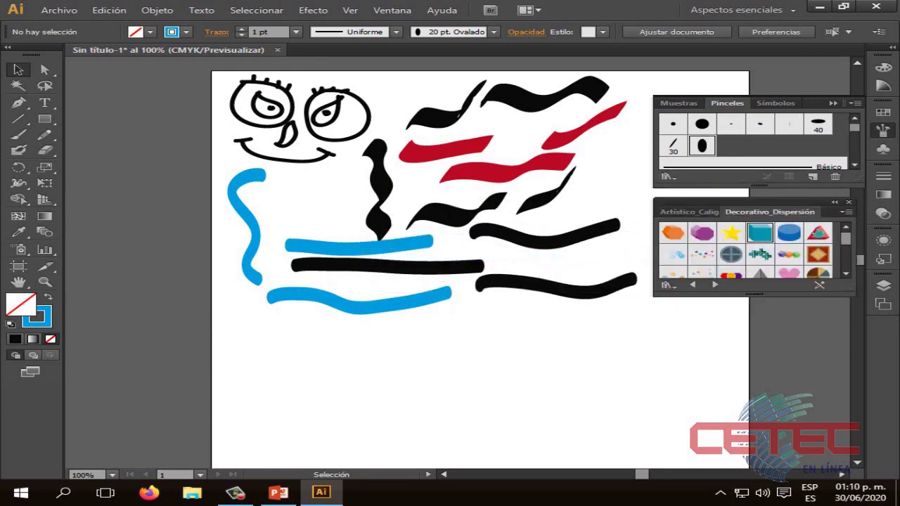
mouse_move(847, 244)
mouse_down()
mouse_move(845, 266)
mouse_move(846, 239)
mouse_up()
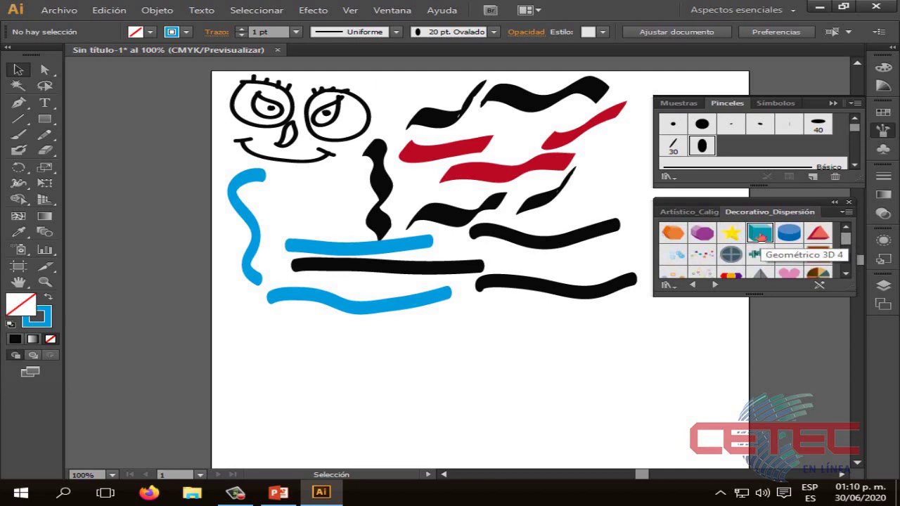
Step: Paint a trial stroke near the page bottom with the Geométrico 3D 4 scatter brush
click(760, 239)
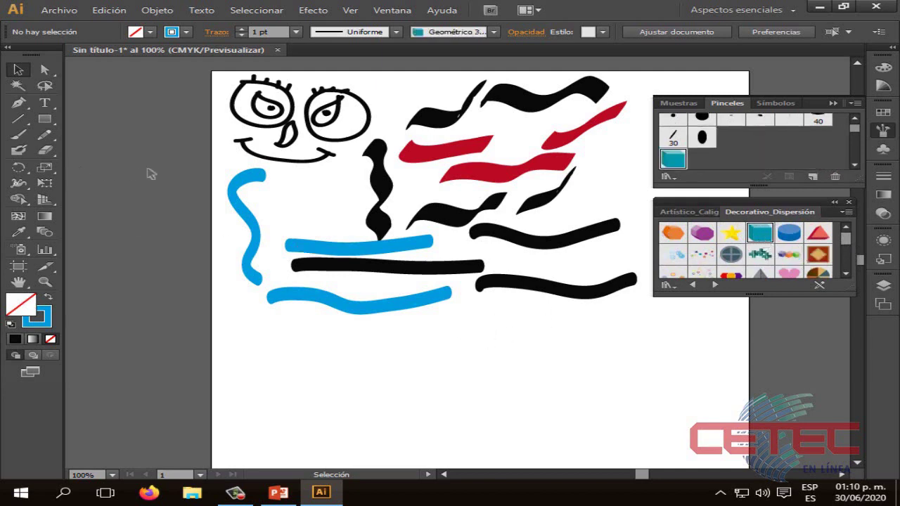
click(19, 135)
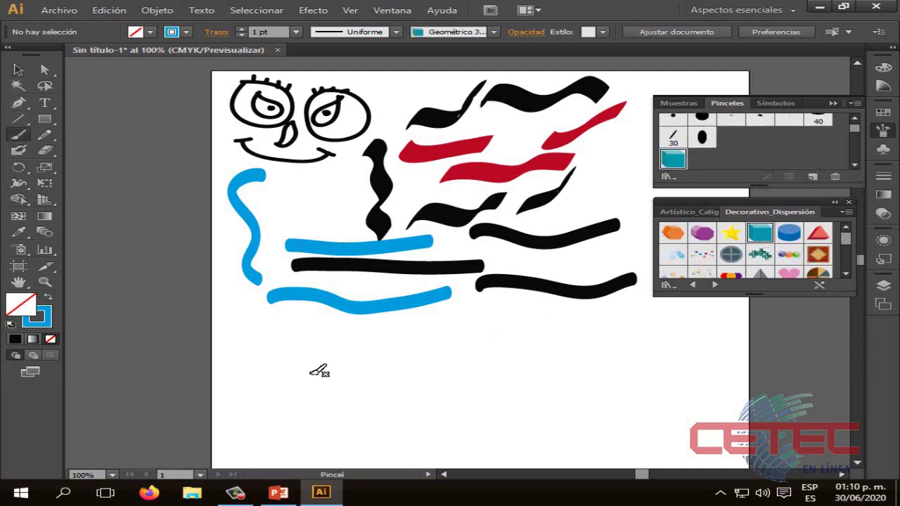
drag(325, 383, 610, 393)
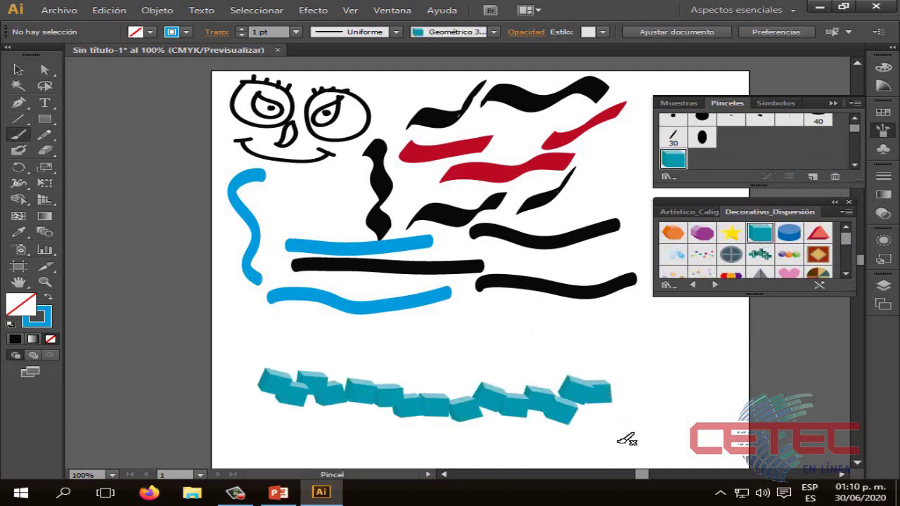
click(19, 70)
Step: Stretch the teal 3D-cube stroke larger, then delete it
scroll(595, 353, down, 3)
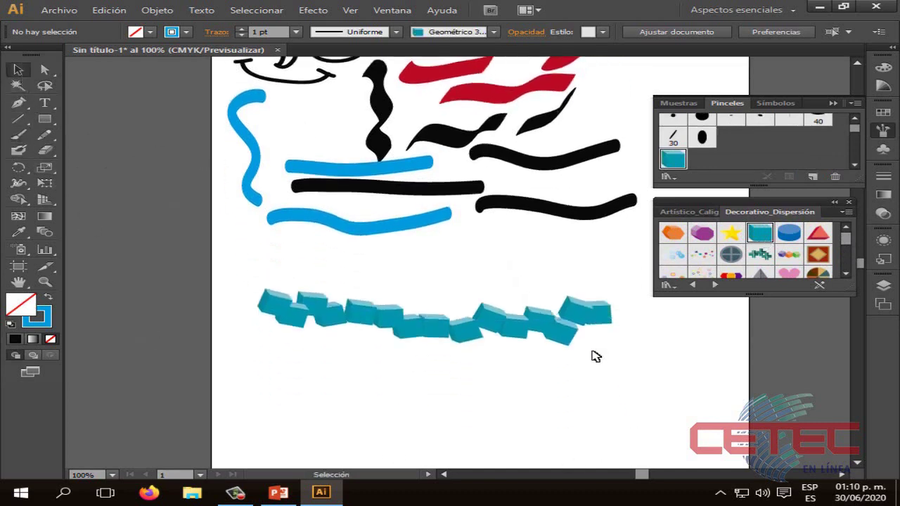
scroll(595, 353, down, 2)
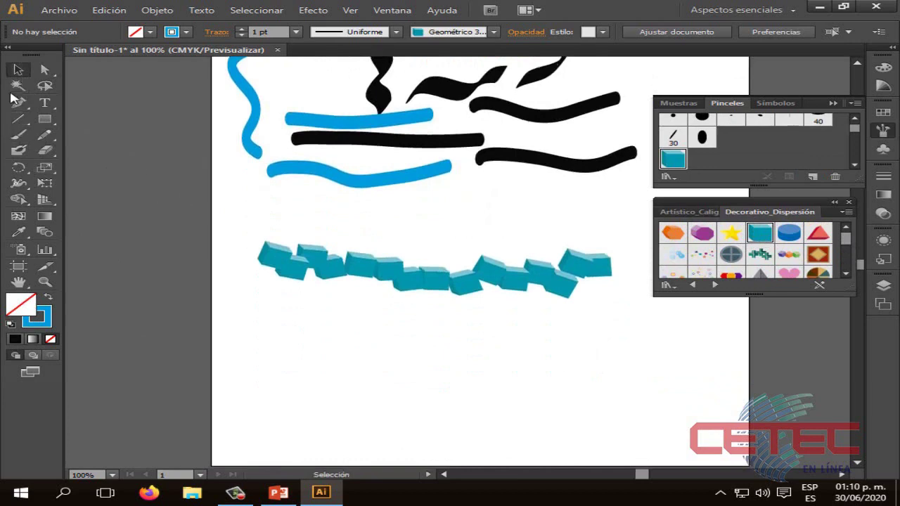
click(422, 277)
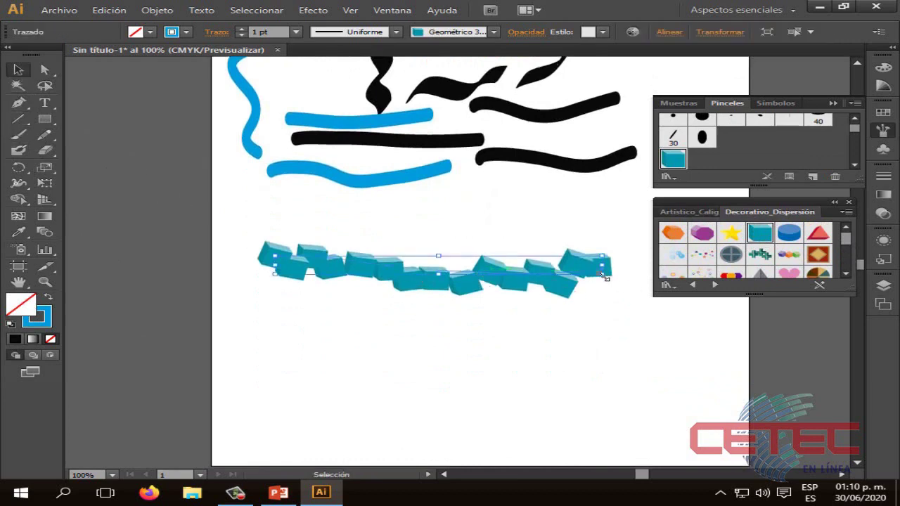
drag(602, 274, 650, 315)
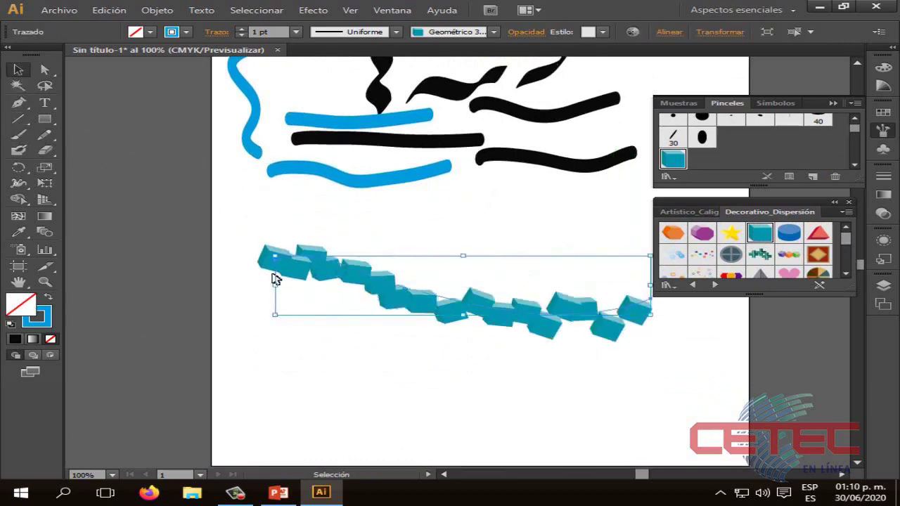
drag(268, 281, 199, 285)
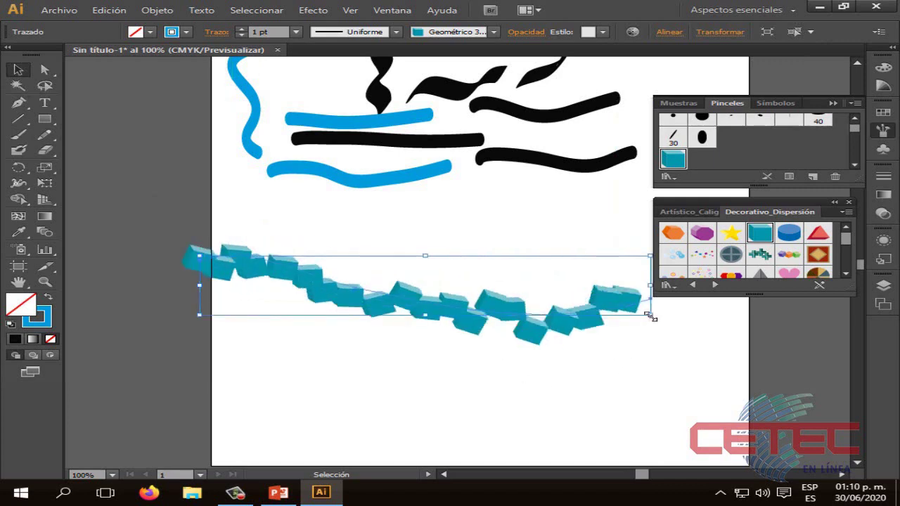
drag(648, 315, 668, 325)
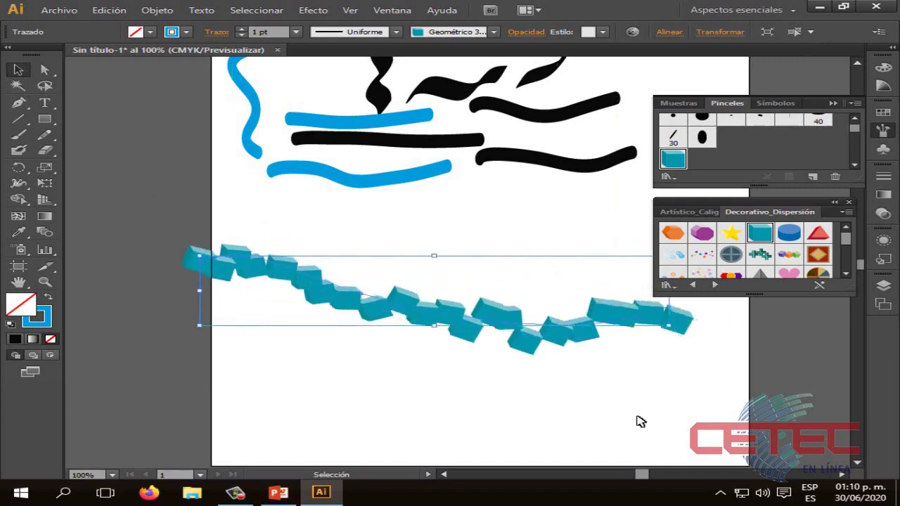
key(Delete)
click(19, 134)
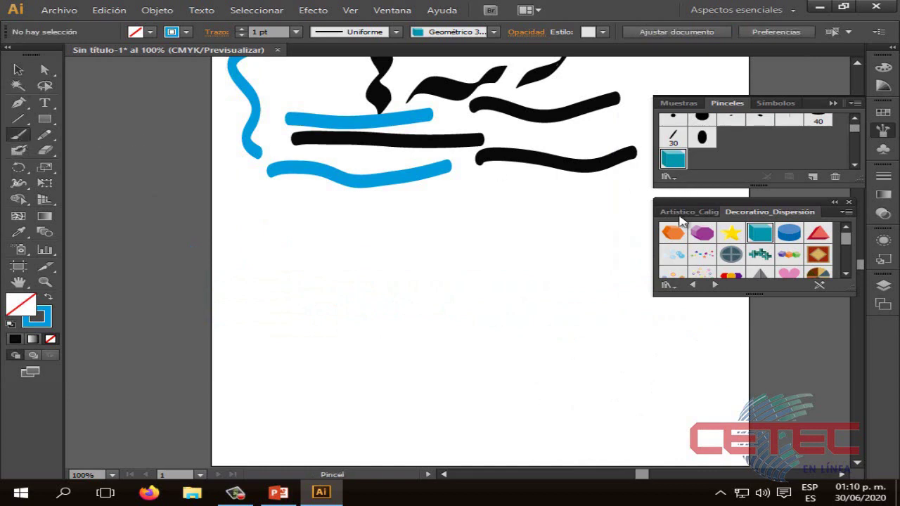
Step: Paint a diagonal star path rising from the lower left and nudge it slightly up
click(728, 239)
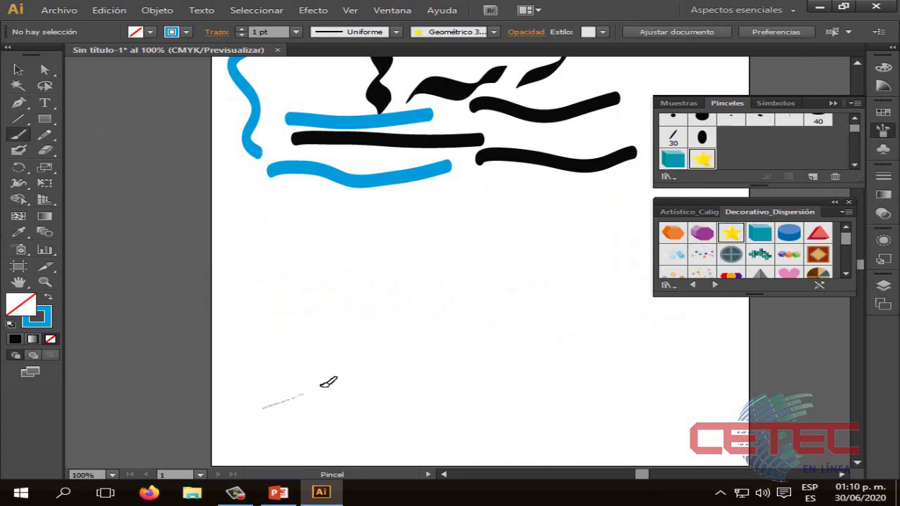
drag(320, 386, 600, 212)
click(18, 68)
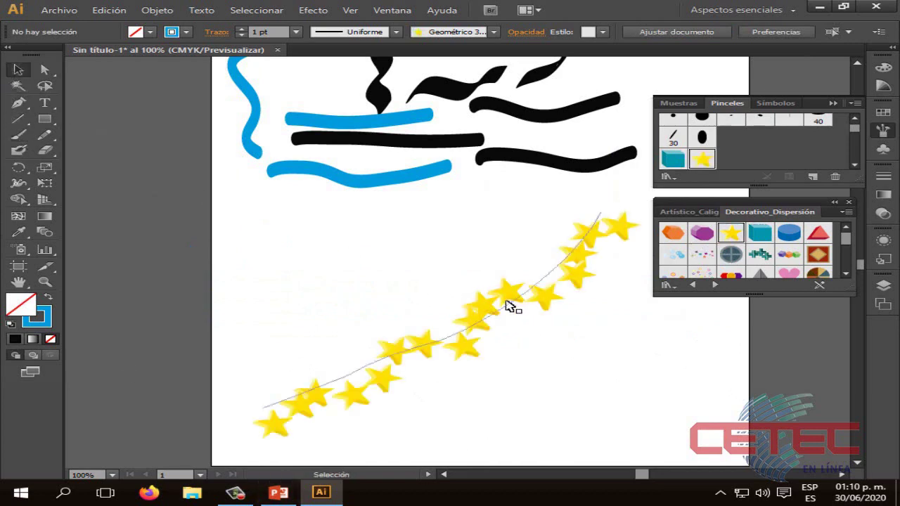
drag(512, 306, 510, 283)
click(610, 413)
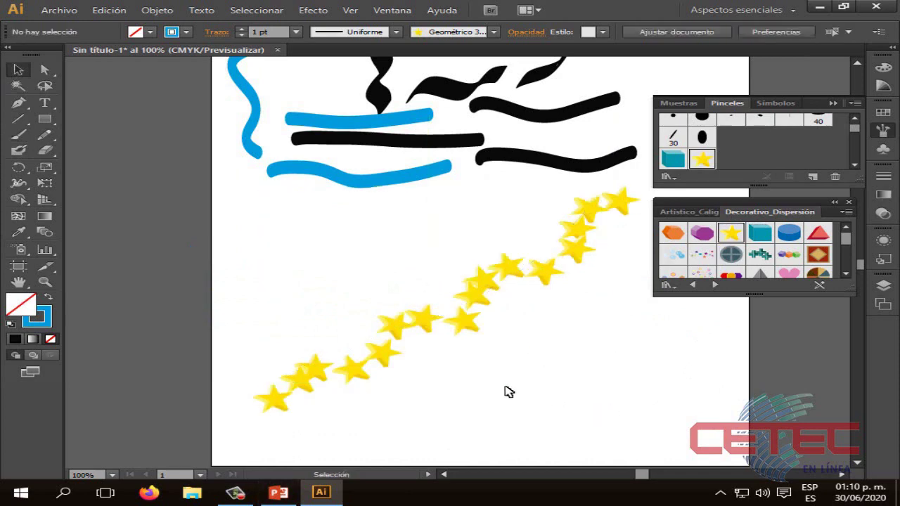
Step: Paint two more star paths: one down the left and up the middle, one across the top gap
click(18, 134)
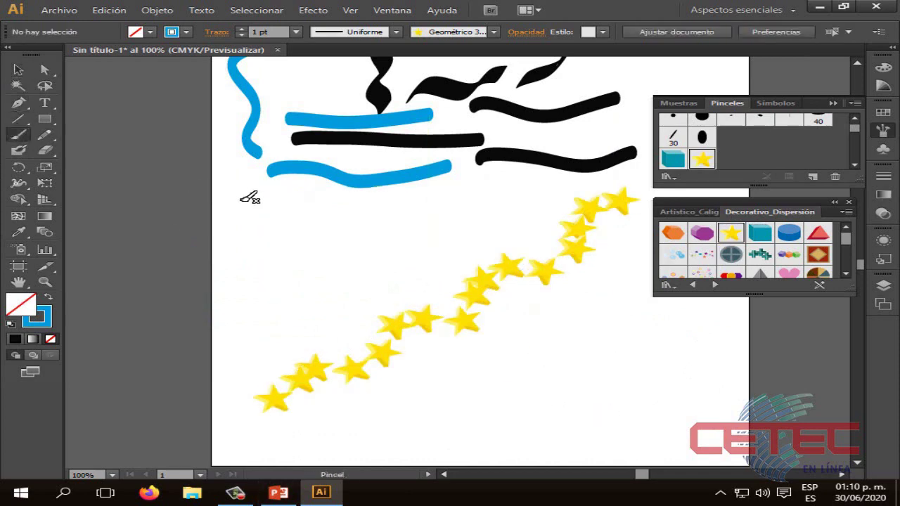
mouse_move(250, 199)
mouse_down()
mouse_move(287, 301)
mouse_move(432, 287)
mouse_up()
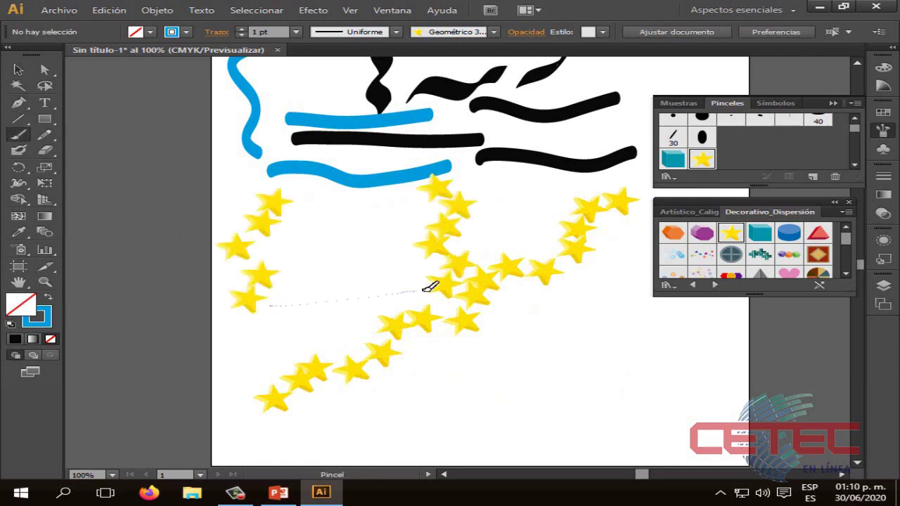
drag(305, 194, 425, 181)
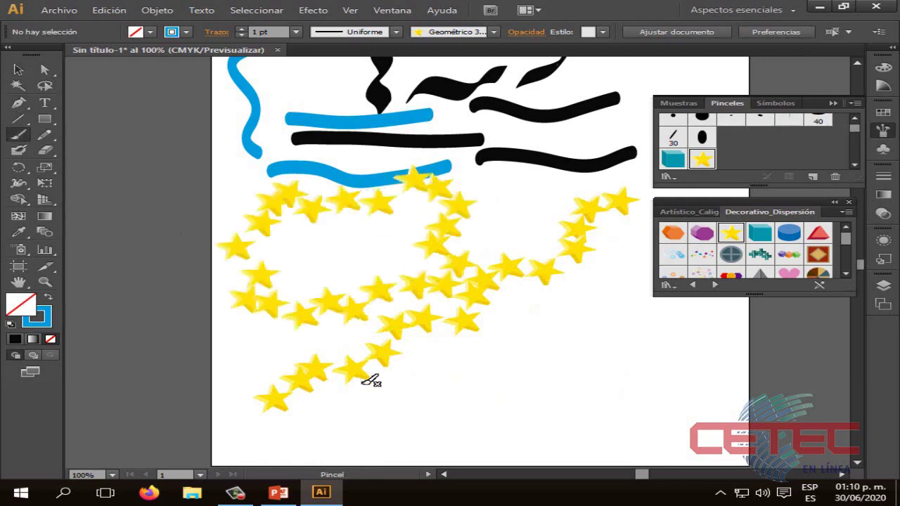
click(19, 70)
click(18, 69)
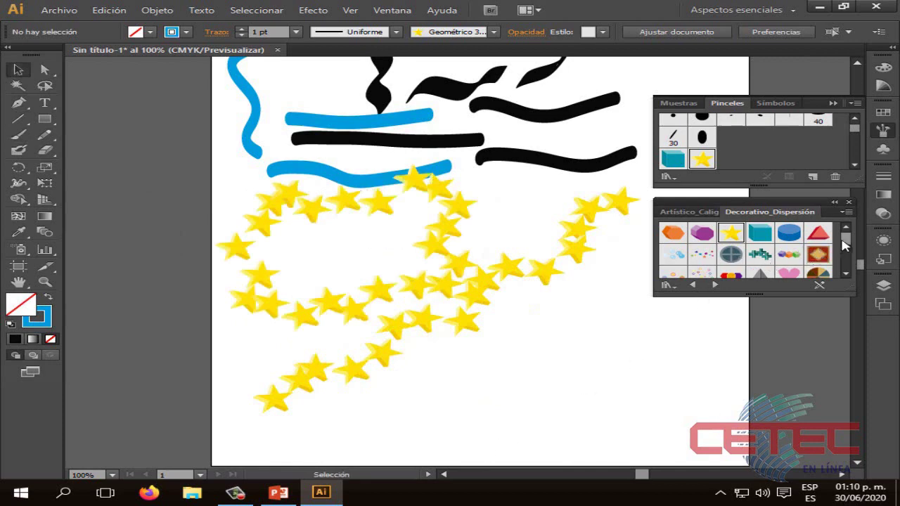
drag(844, 242, 844, 249)
Step: Paint a row, a right-hand column and a left column of Triángulo gris triangles at the lower right
click(757, 250)
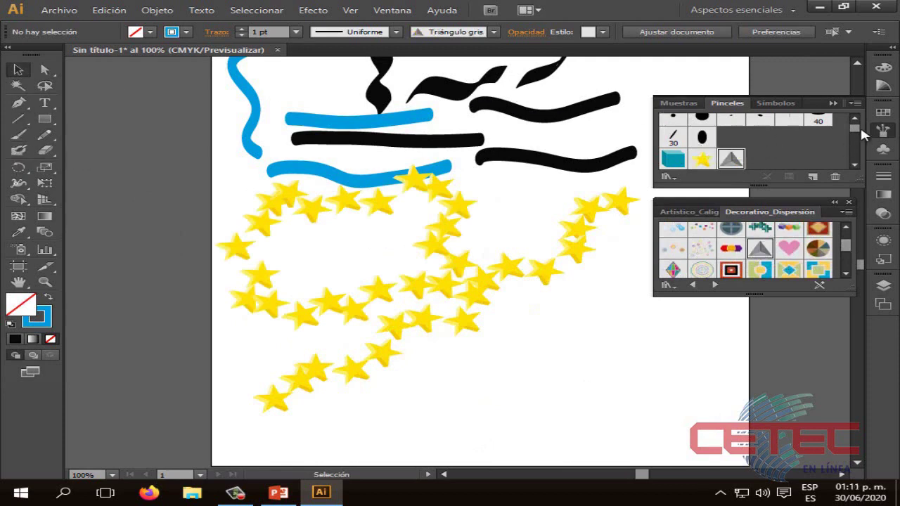
scroll(773, 140, down, 2)
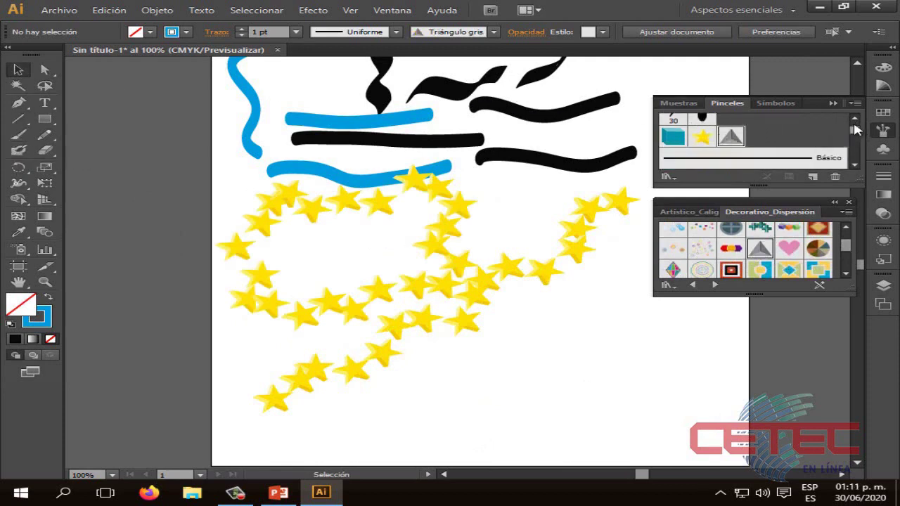
scroll(679, 128, up, 2)
scroll(856, 135, down, 2)
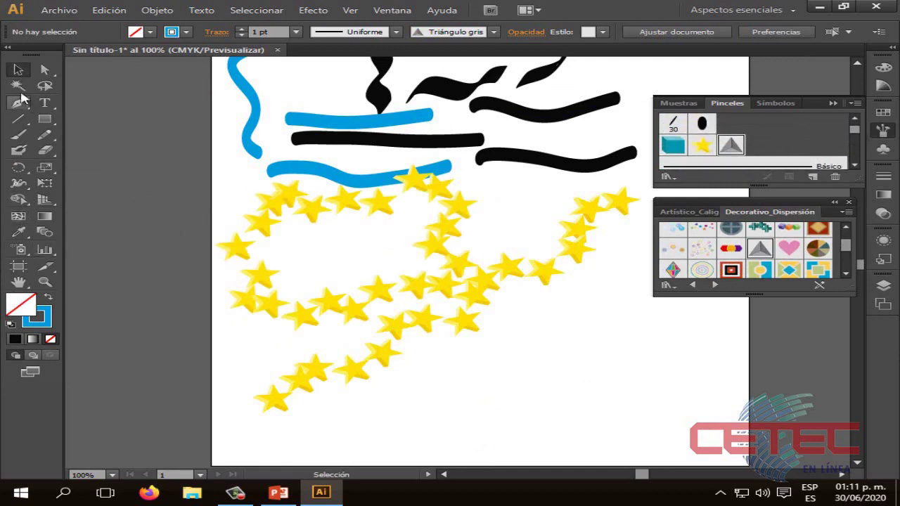
click(18, 134)
drag(467, 366, 653, 362)
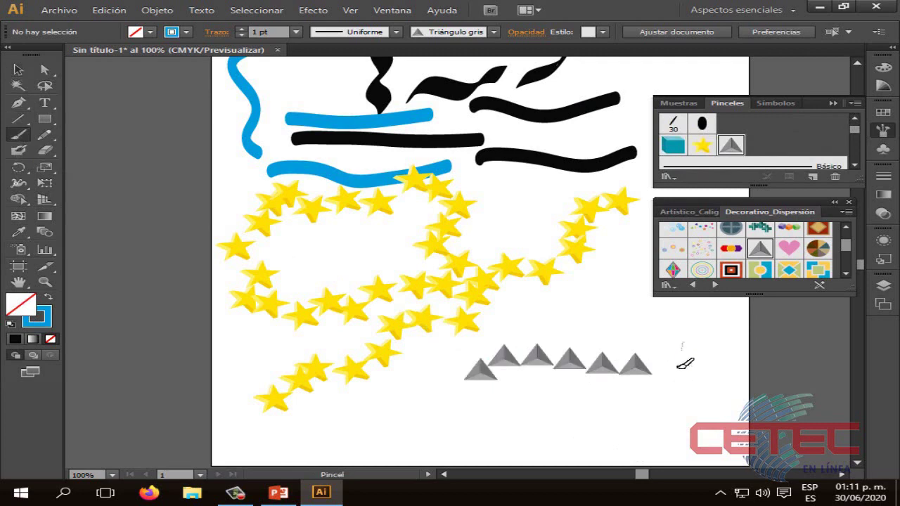
mouse_move(683, 336)
mouse_down()
mouse_move(676, 418)
mouse_move(435, 419)
mouse_up()
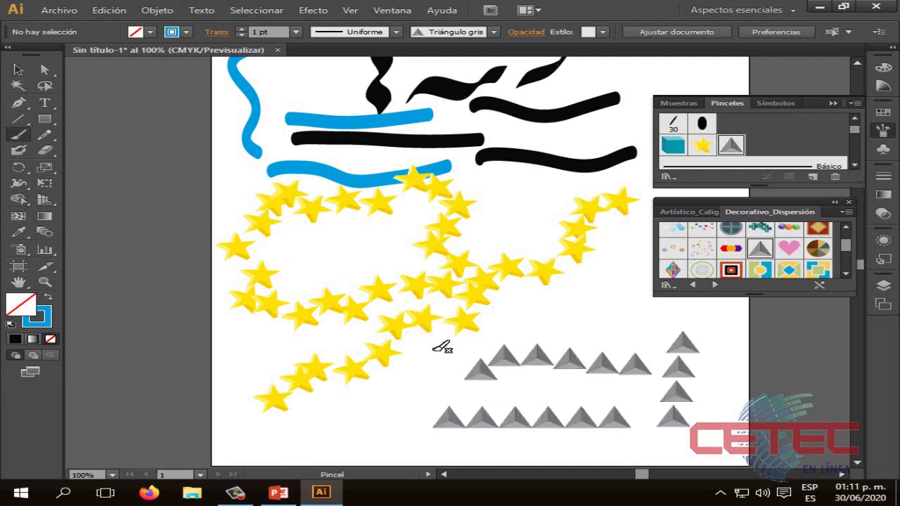
drag(438, 344, 431, 402)
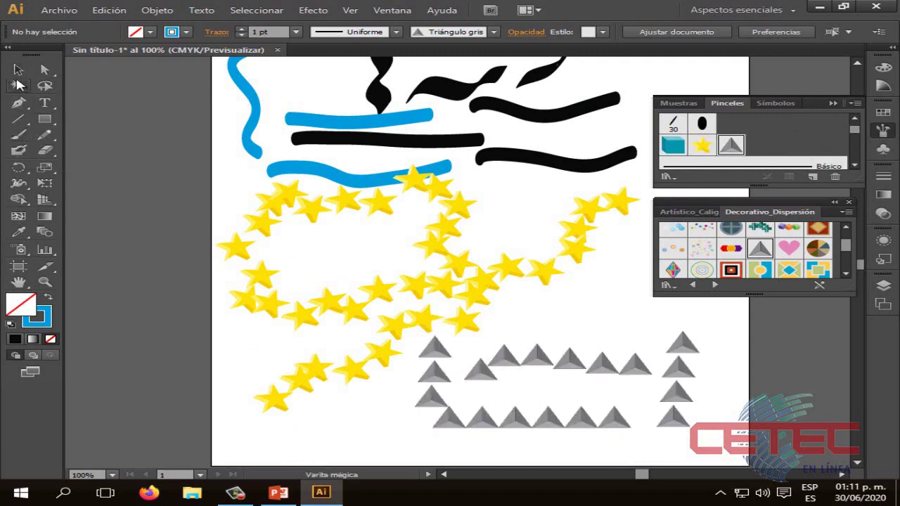
Step: Narrow one star path, then marquee all star and triangle paths and shrink them together
click(18, 71)
click(421, 296)
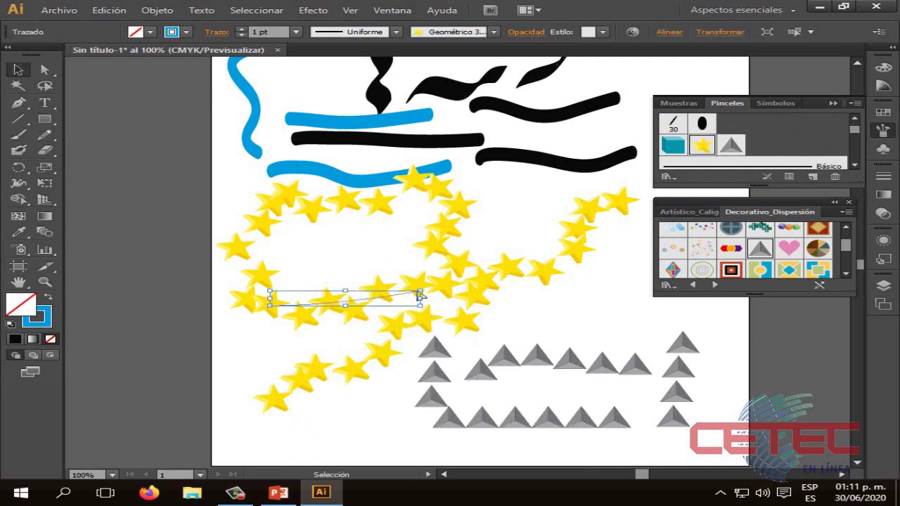
mouse_move(419, 307)
mouse_down()
mouse_move(345, 307)
mouse_move(369, 279)
mouse_up()
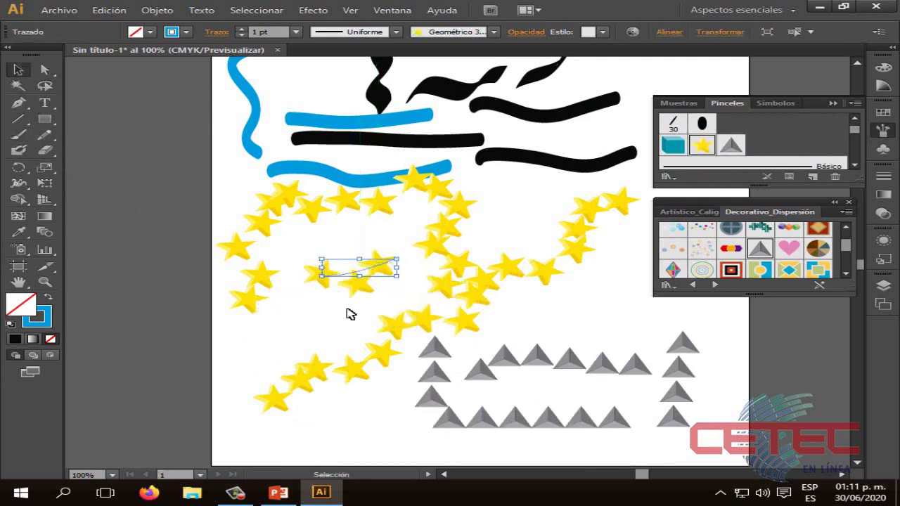
click(261, 291)
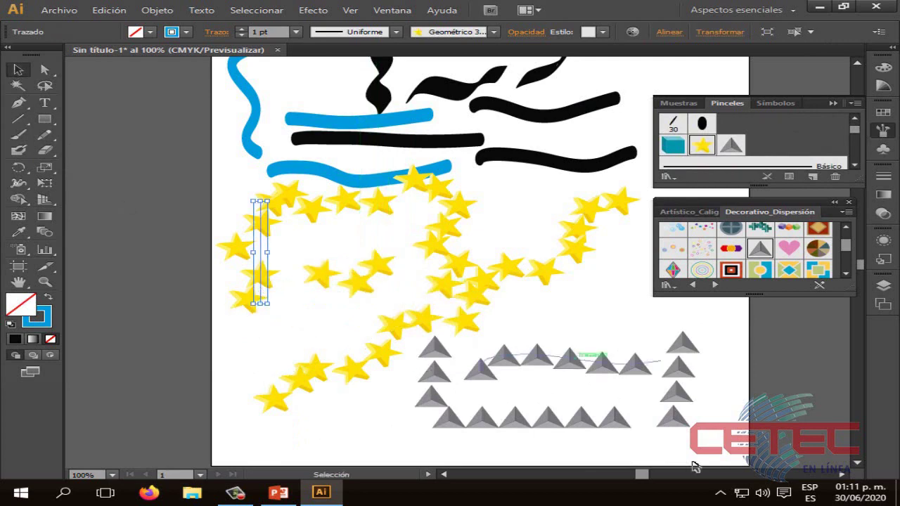
drag(696, 449, 211, 204)
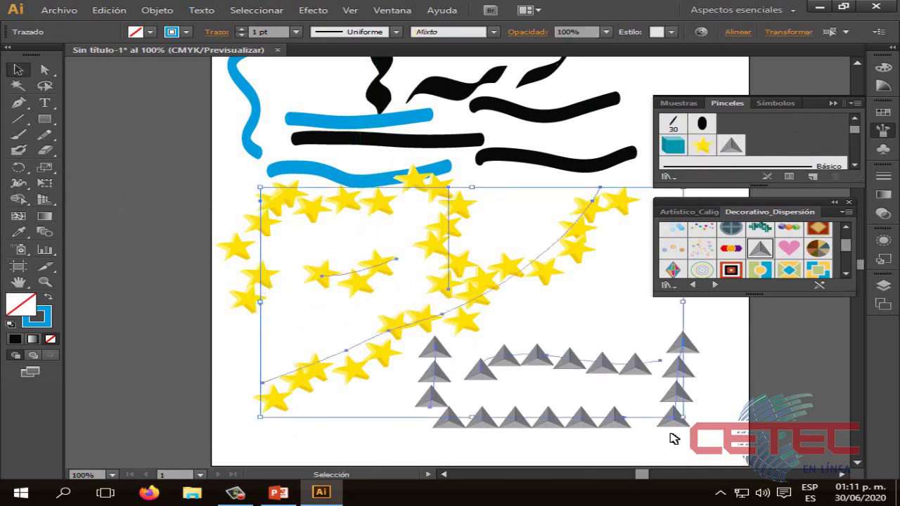
drag(683, 417, 447, 294)
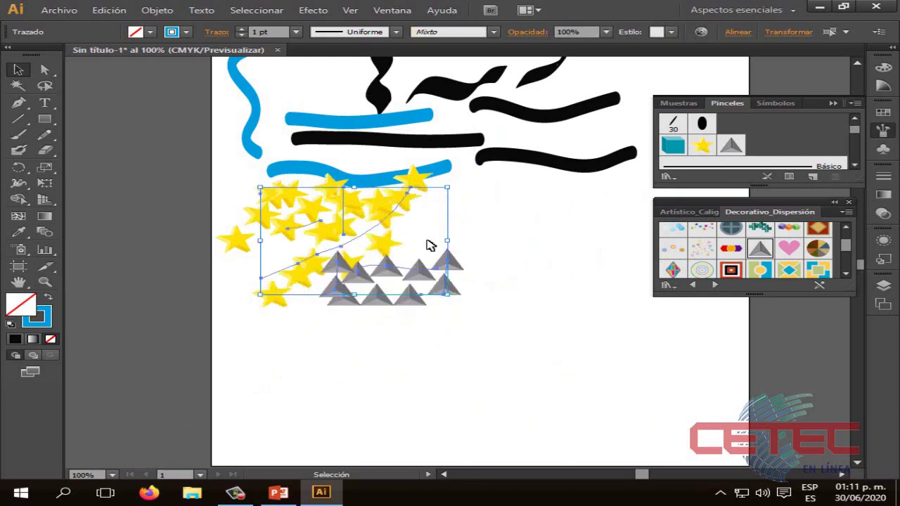
click(546, 229)
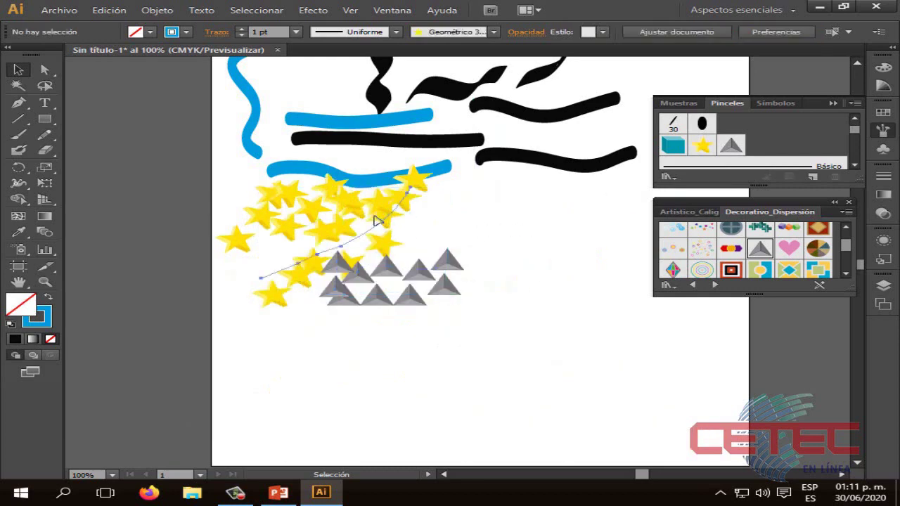
Step: Move the shrunken stars and triangles up and right, just beneath the black strokes
click(376, 216)
drag(474, 350, 193, 196)
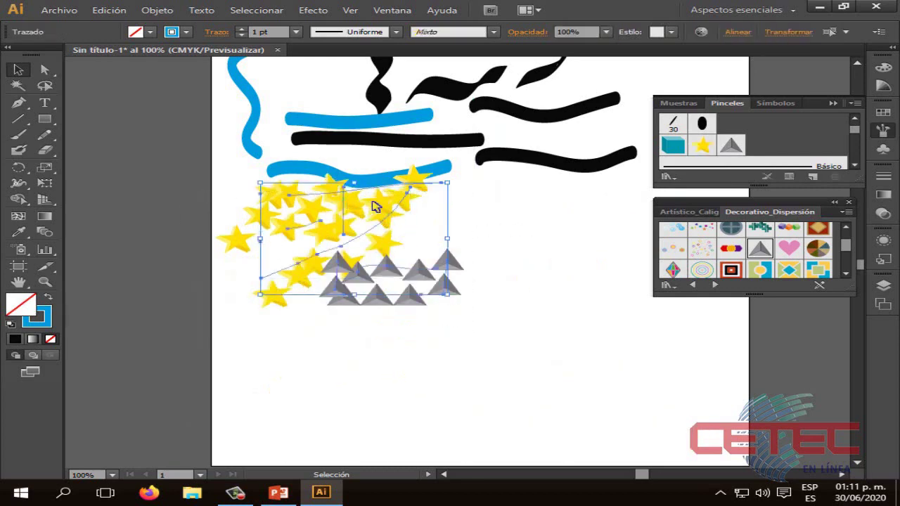
drag(376, 205, 538, 206)
click(380, 329)
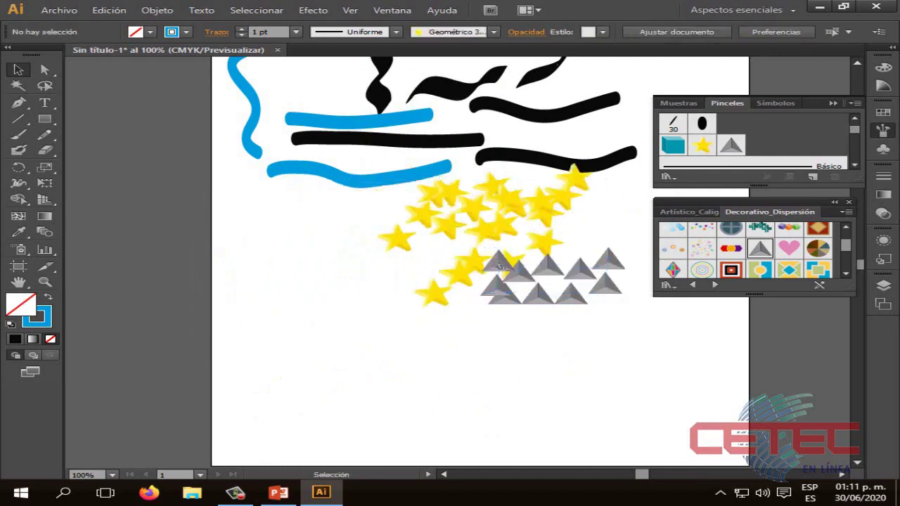
scroll(645, 355, down, 2)
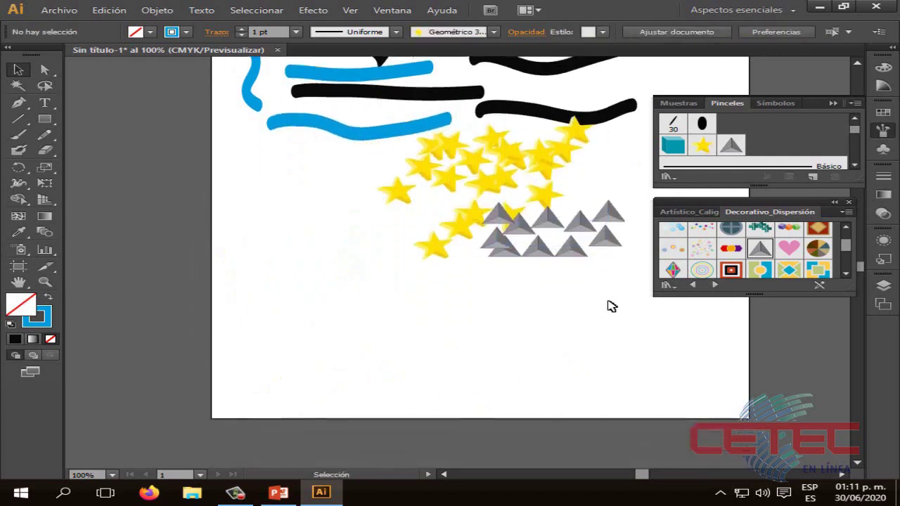
drag(628, 293, 395, 125)
drag(496, 155, 526, 134)
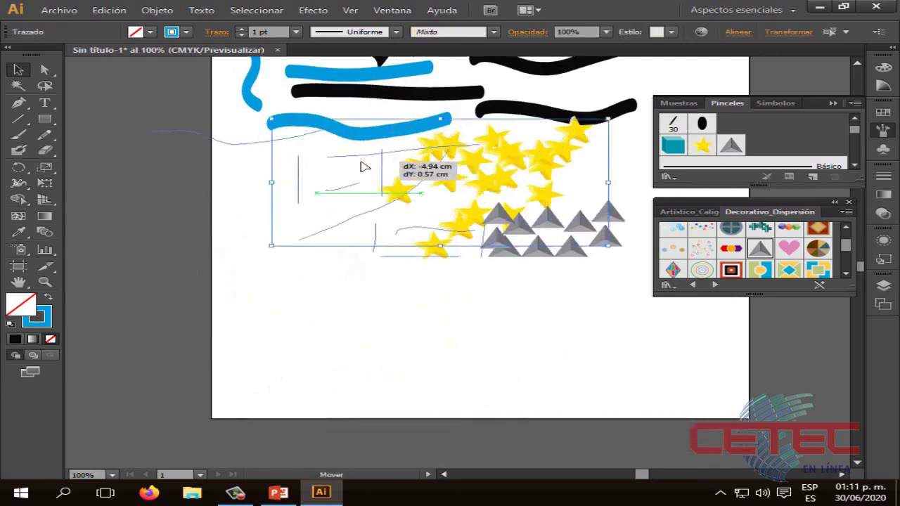
click(531, 256)
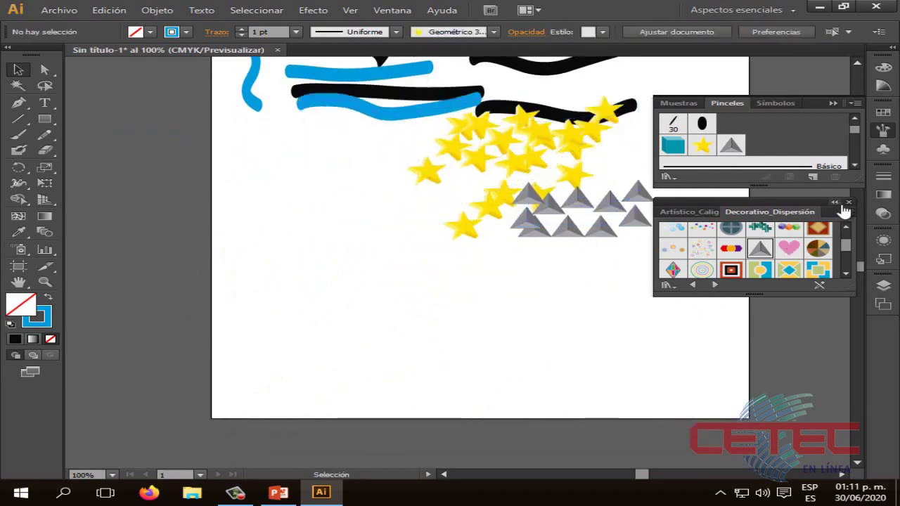
Step: Close the Decorativo_Dispersión panel and view PowerPoint slide 4 on bristle brushes, then return
click(849, 201)
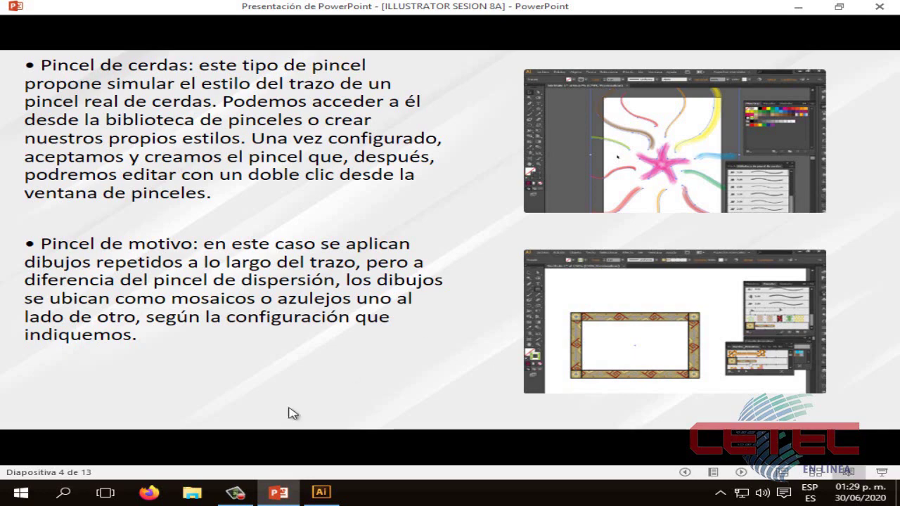
click(320, 492)
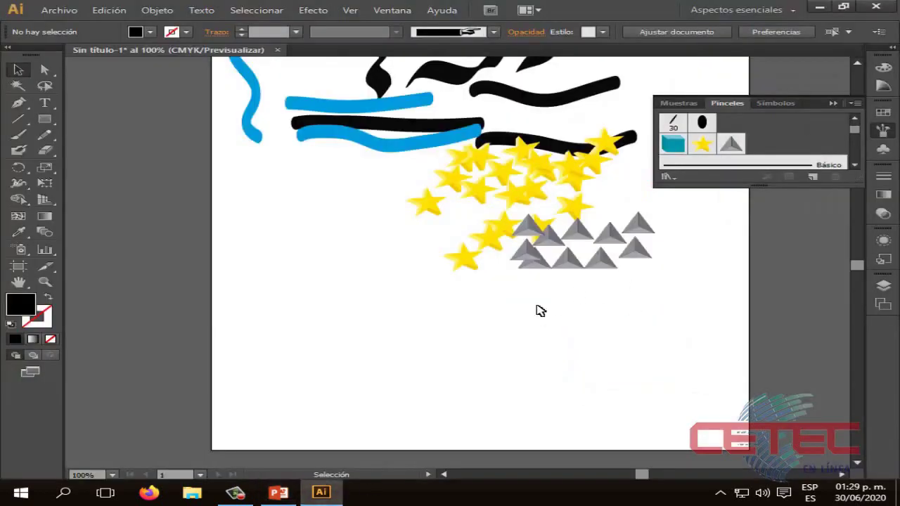
click(294, 492)
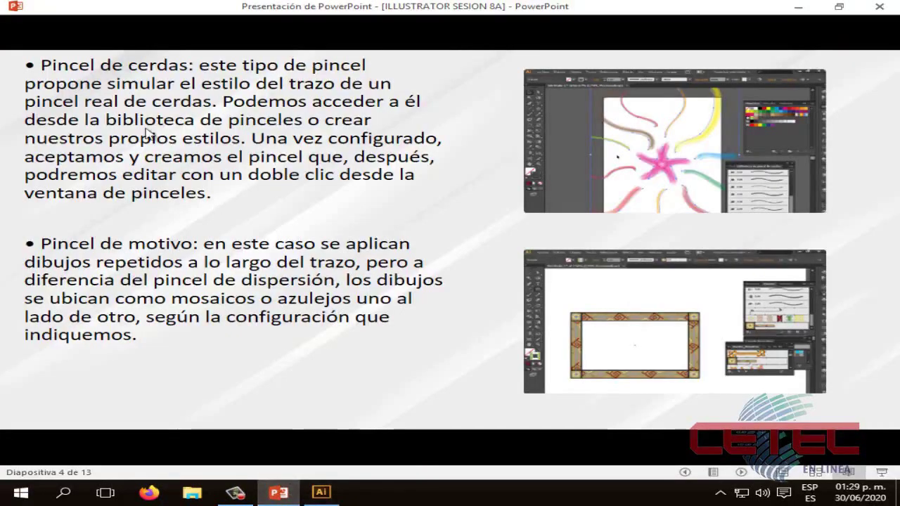
click(324, 492)
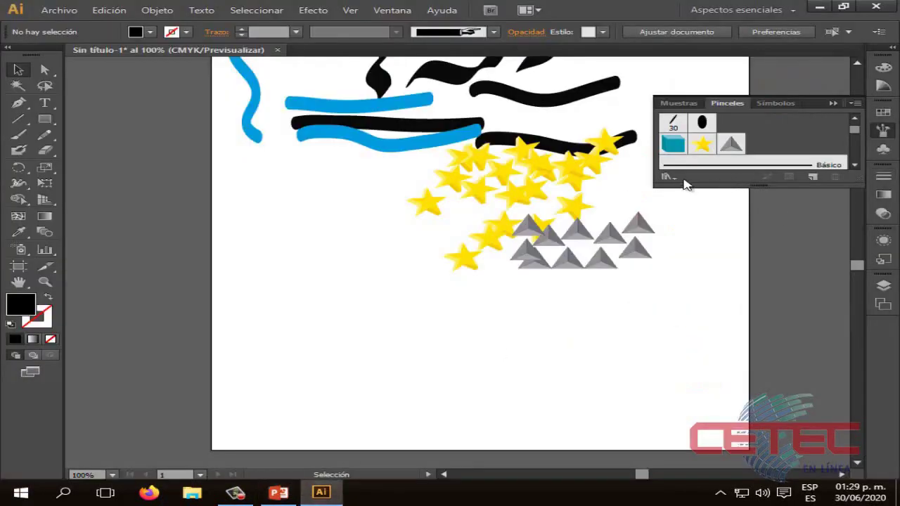
click(668, 177)
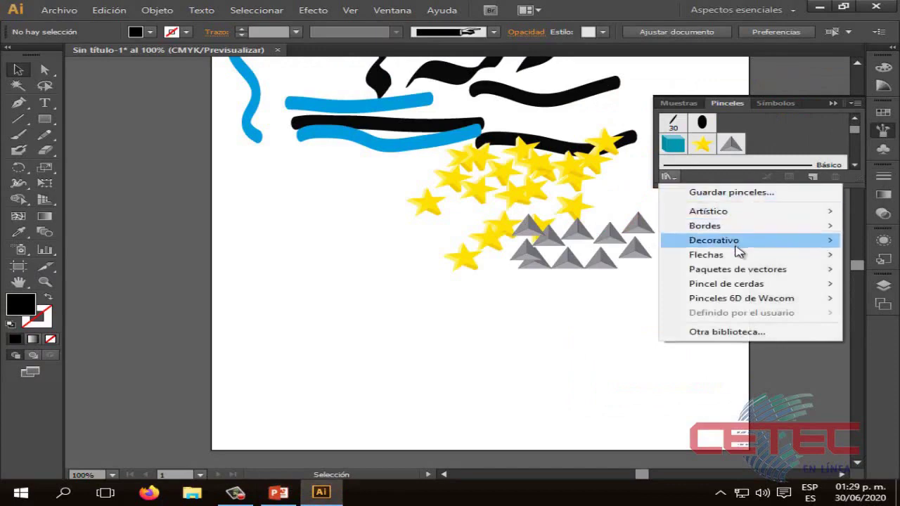
mouse_move(726, 283)
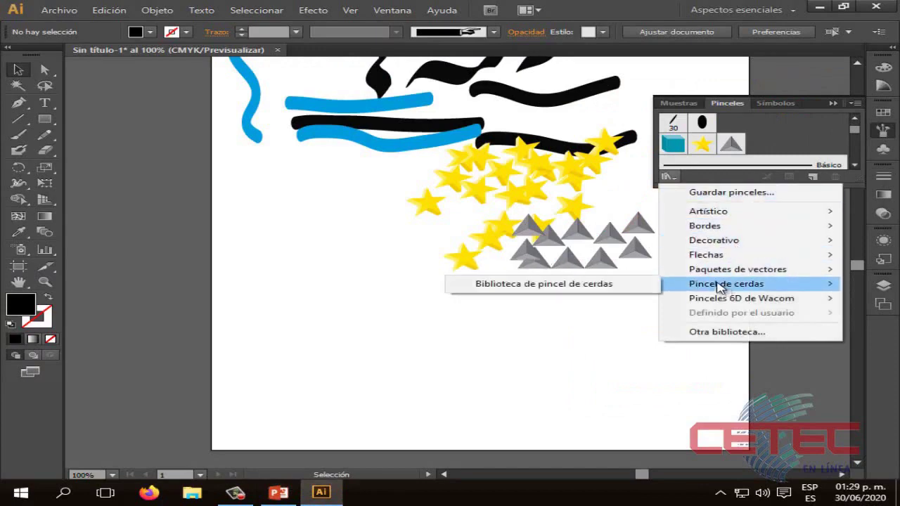
Step: Open the Biblioteca de pincel de cerdas library from the expanded brush library panel group
click(553, 288)
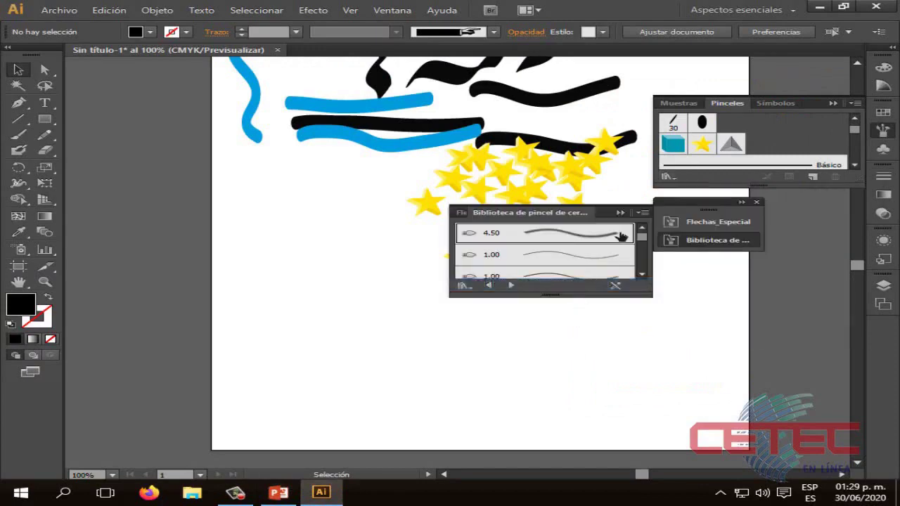
drag(687, 208, 742, 225)
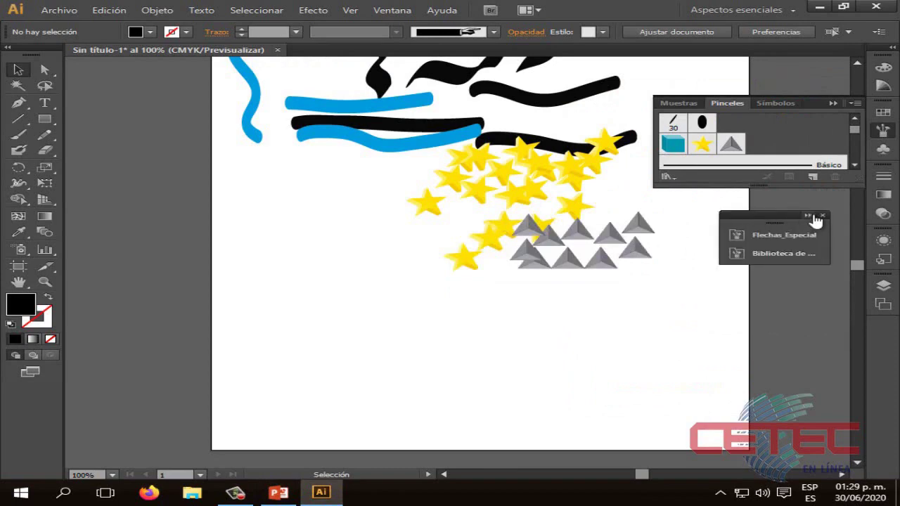
click(735, 234)
click(735, 254)
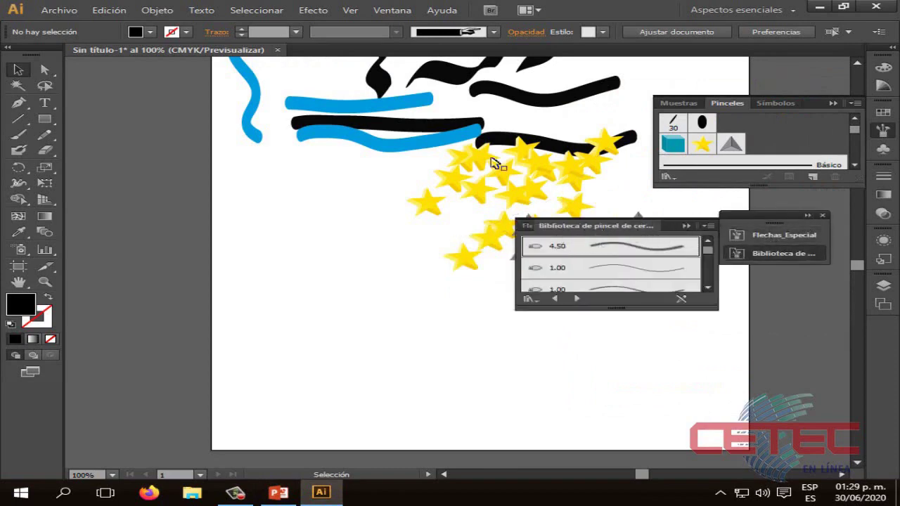
click(257, 109)
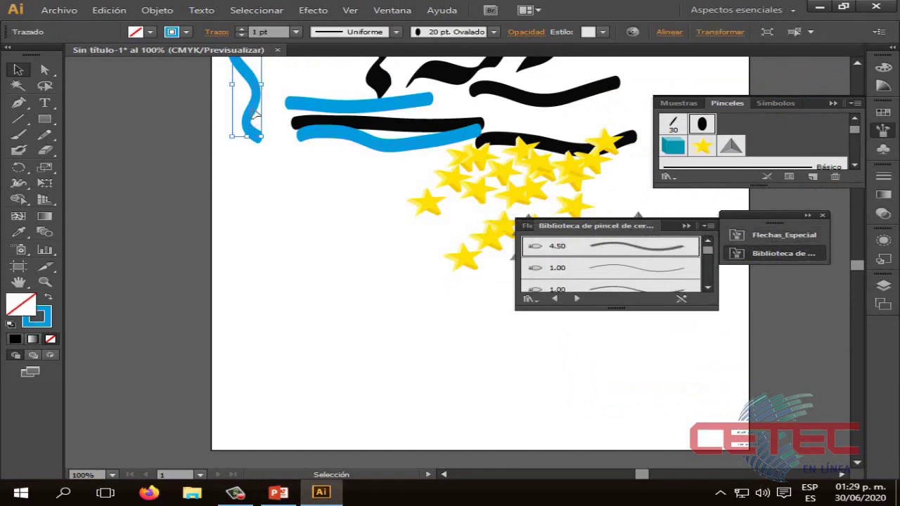
Step: Move the wavy blue stroke down the page, enlarge it and try 3.00 and 1.00 bristle brushes
drag(258, 114, 353, 284)
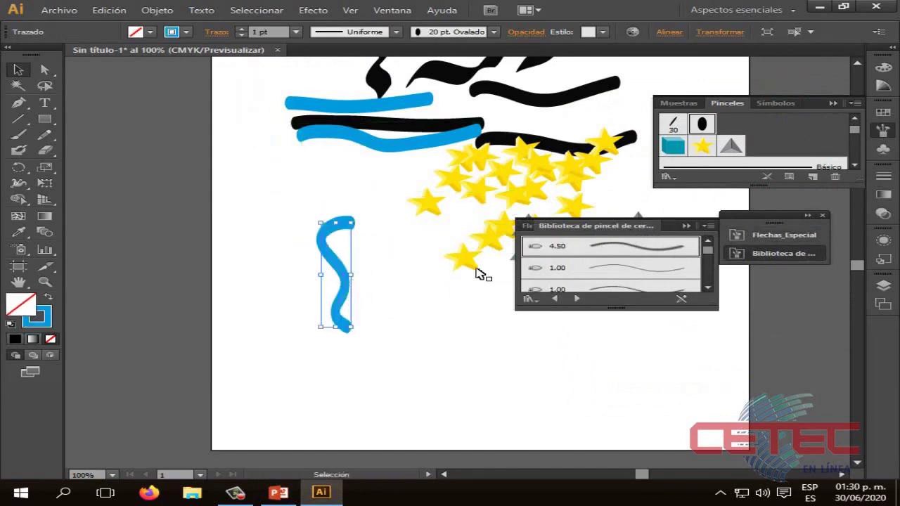
scroll(711, 257, down, 2)
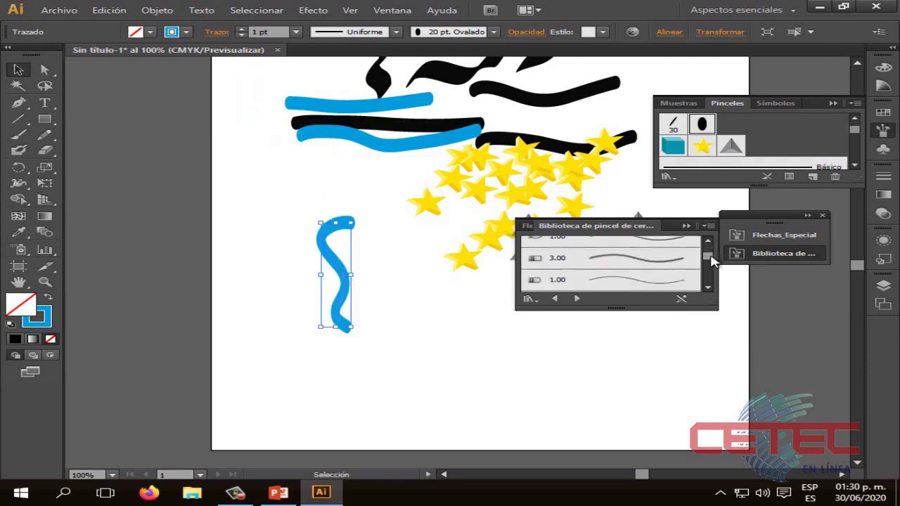
click(672, 258)
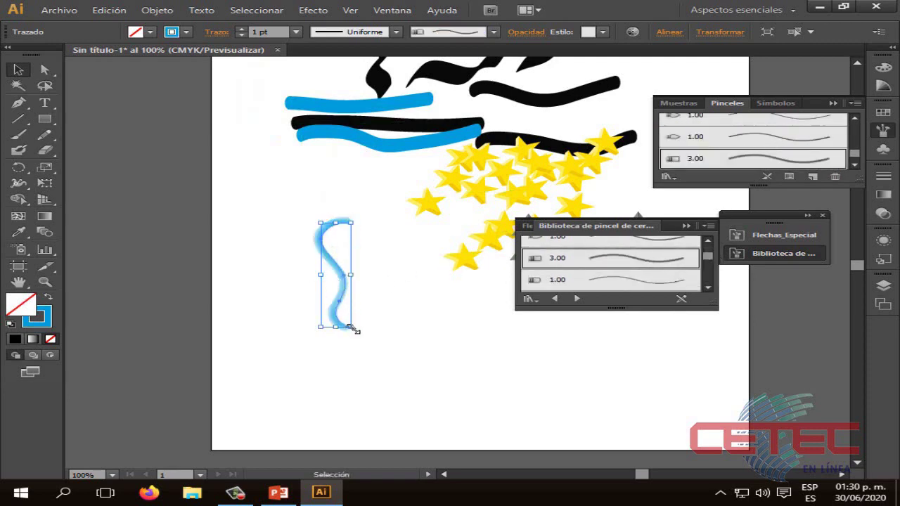
drag(350, 327, 402, 409)
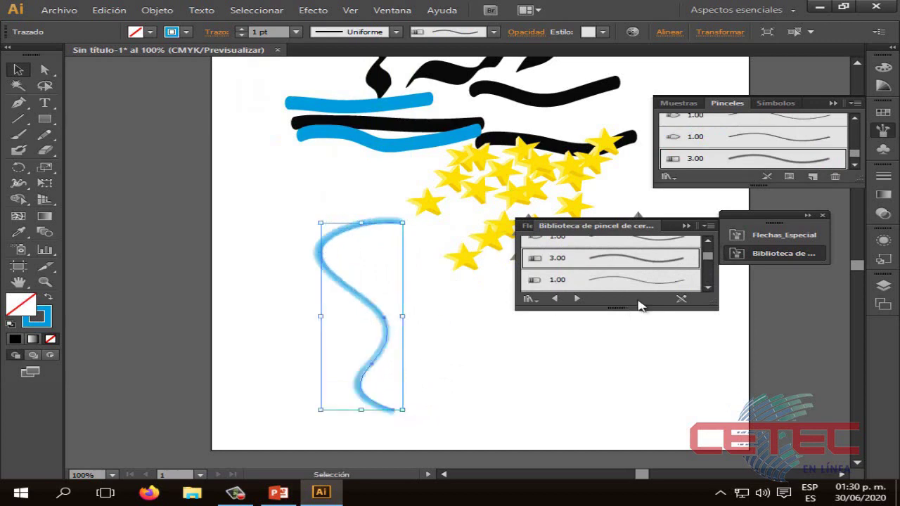
scroll(710, 260, up, 1)
click(635, 257)
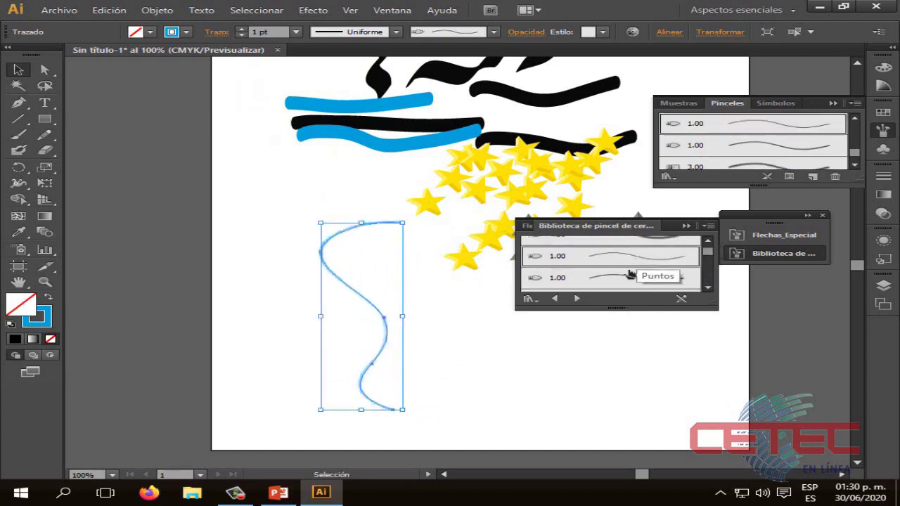
click(624, 279)
Step: Cycle the wavy blue stroke through 4.50, 4.00 and 3.00 bristle brushes, settle on 2.00, shift it left
scroll(709, 253, up, 1)
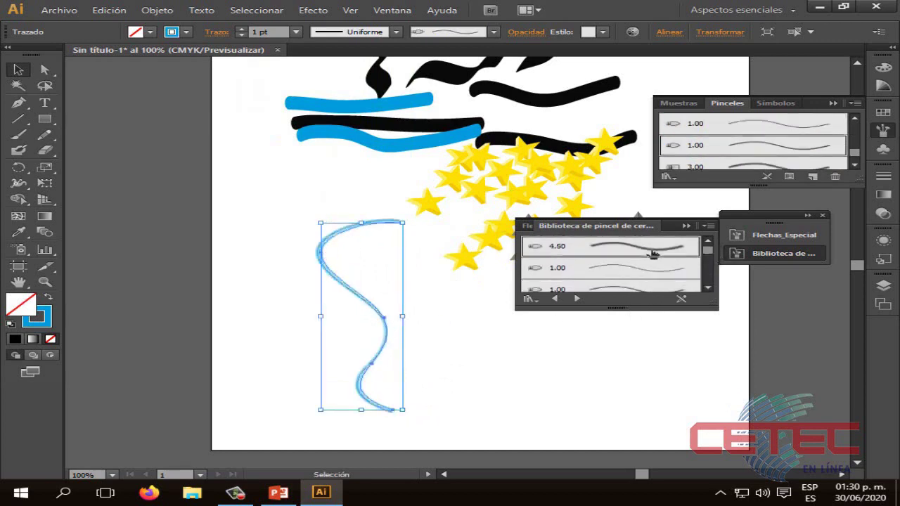
click(652, 250)
scroll(708, 259, down, 1)
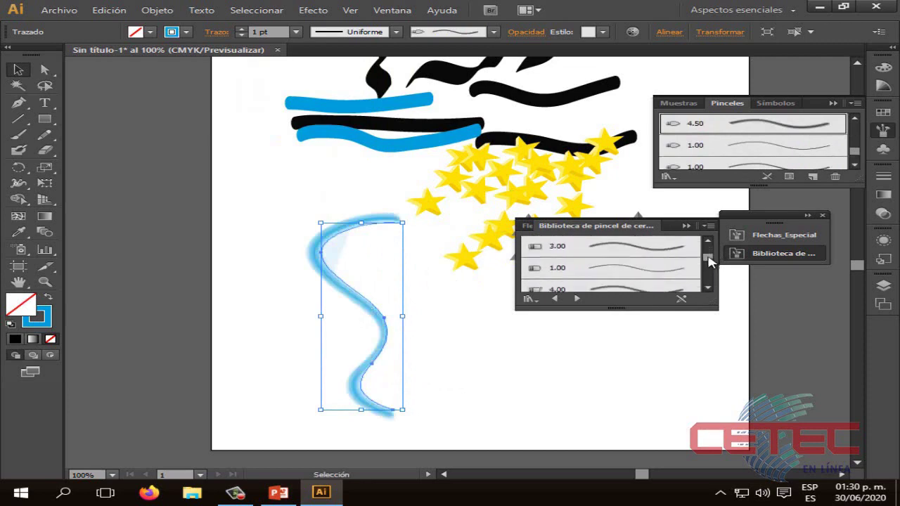
click(623, 288)
scroll(707, 267, down, 1)
click(643, 271)
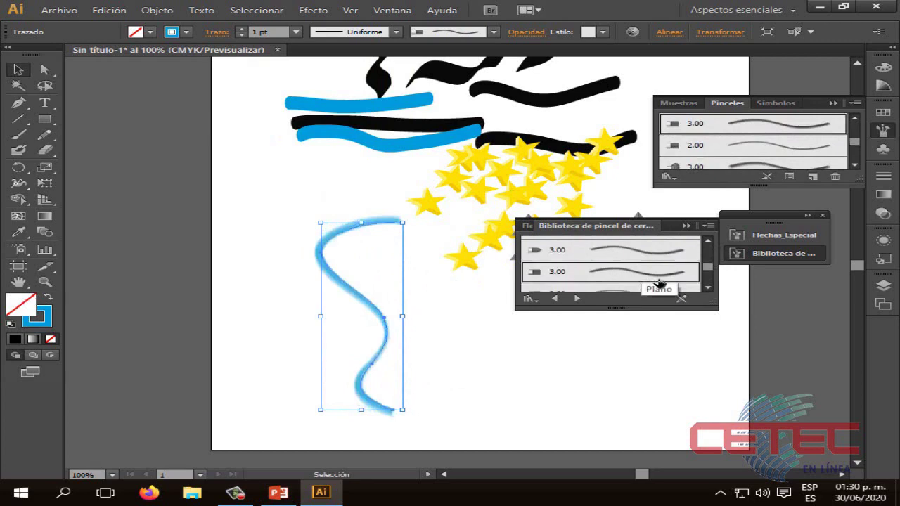
scroll(707, 269, down, 1)
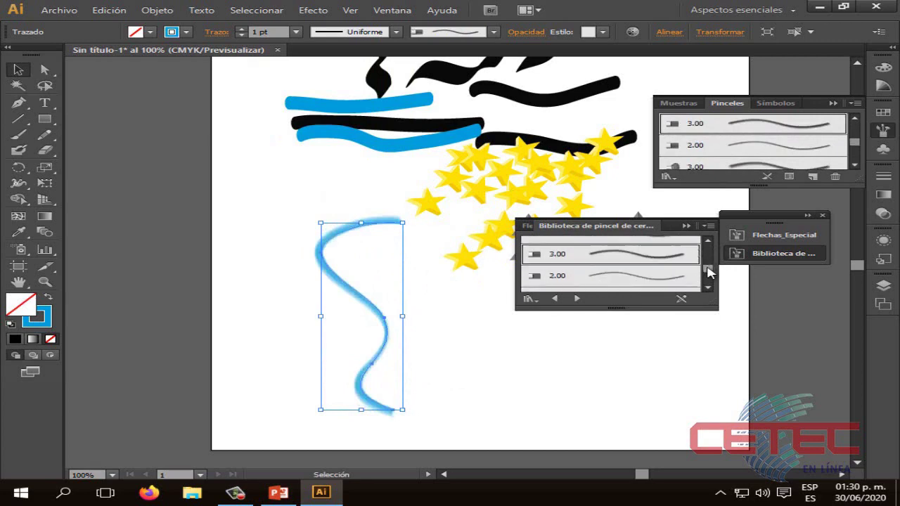
click(650, 271)
scroll(706, 270, down, 1)
scroll(708, 281, down, 1)
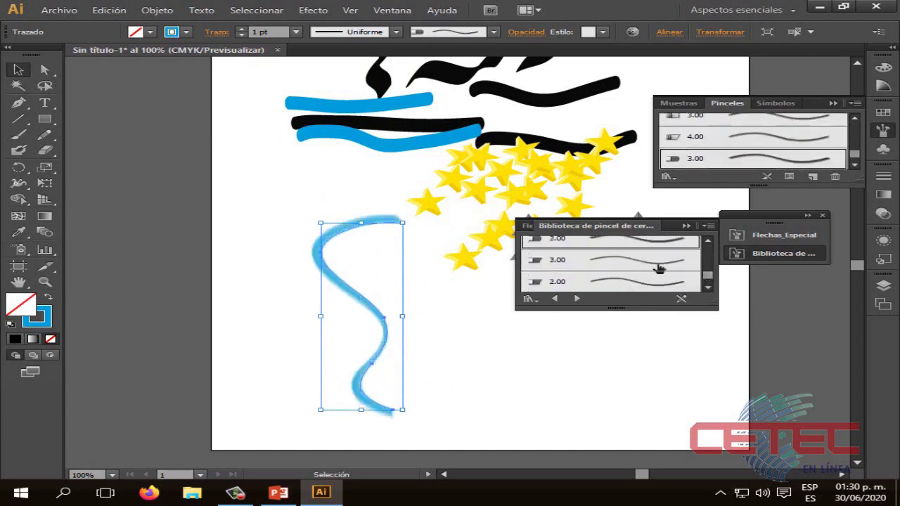
click(658, 265)
click(645, 280)
drag(386, 220, 298, 225)
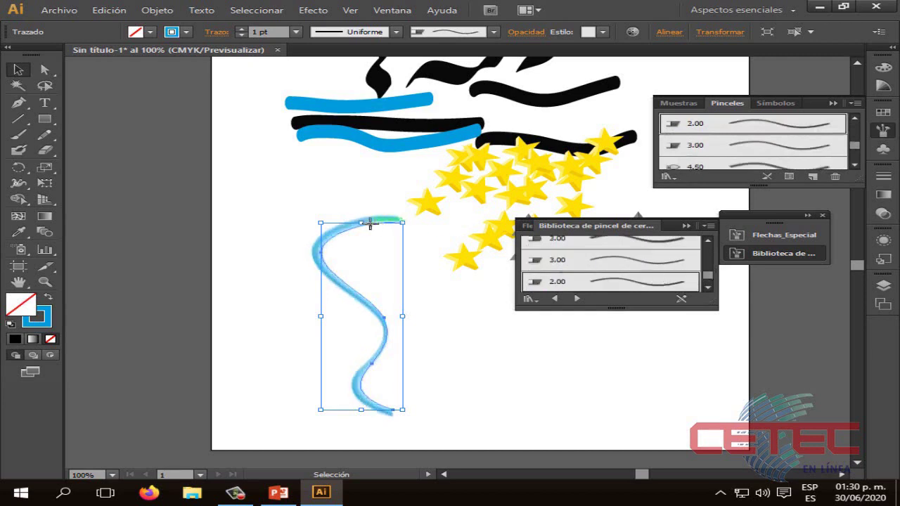
Step: Move a black stroke down, restyle it with the 2.00 bristle brush, and shift it up-left
drag(402, 123, 516, 369)
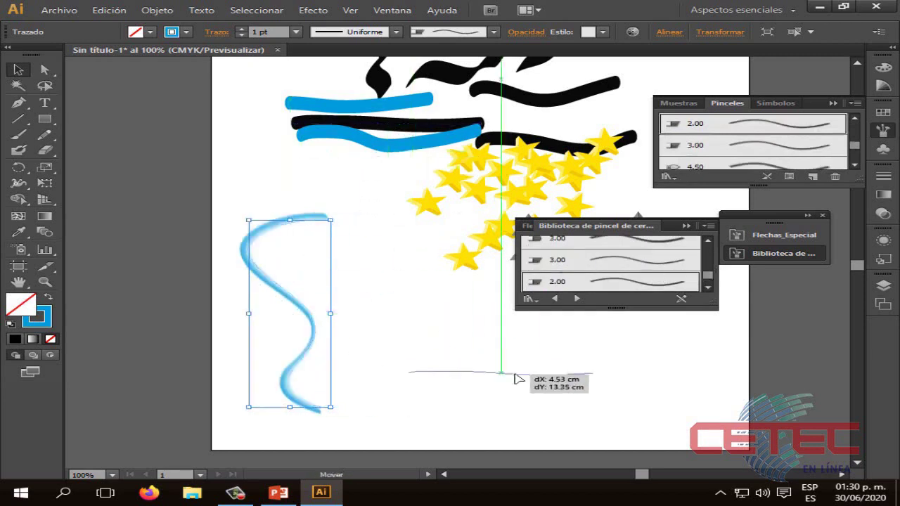
drag(704, 284, 707, 247)
click(636, 249)
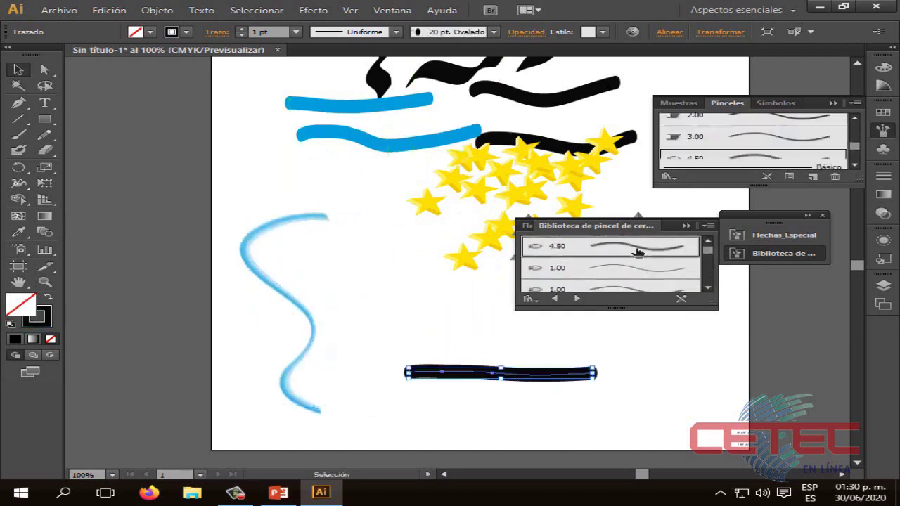
click(636, 288)
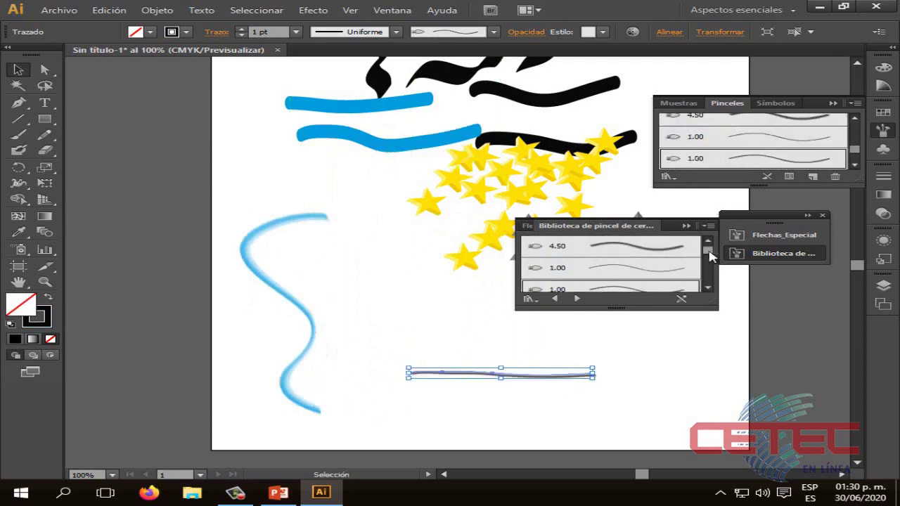
drag(708, 253, 707, 279)
click(686, 282)
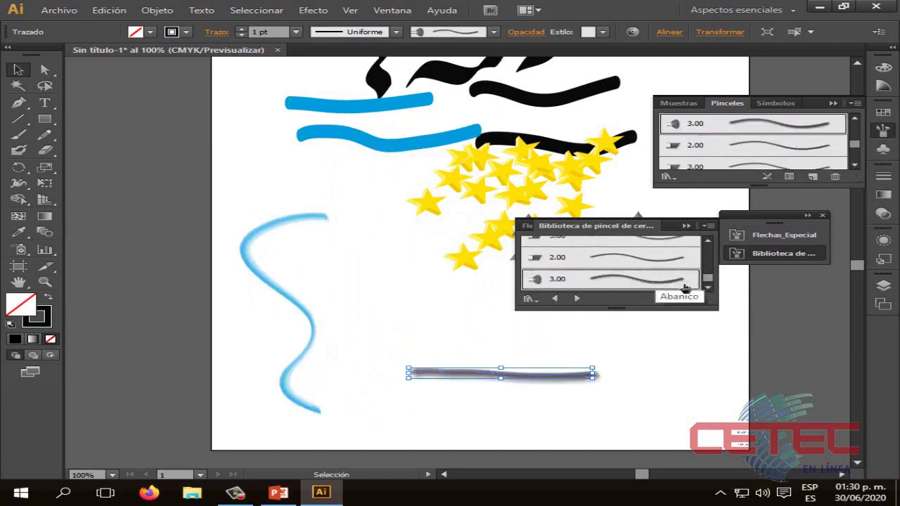
click(644, 259)
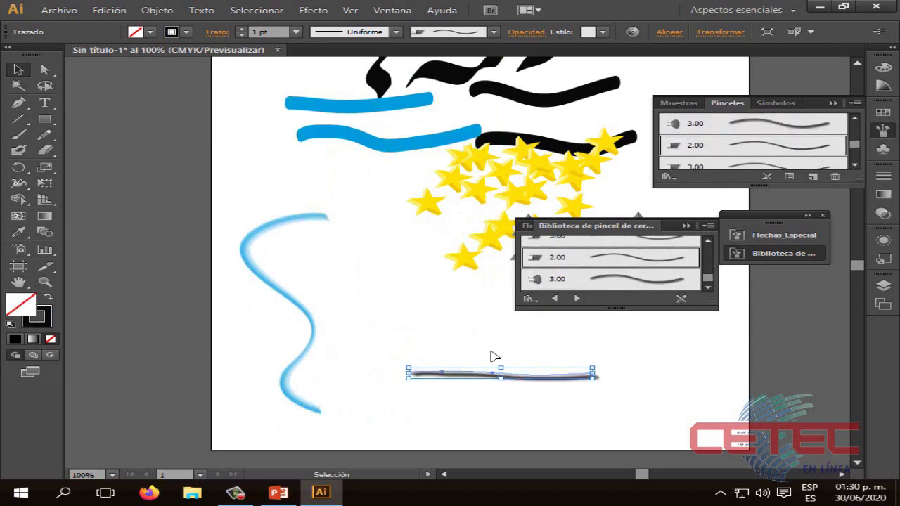
drag(516, 373, 331, 333)
click(457, 365)
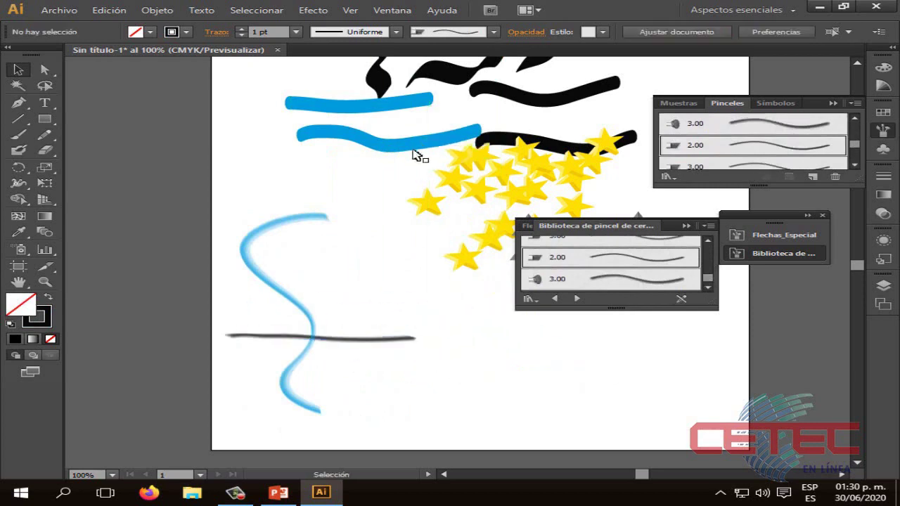
Step: Move the black calligraphic stroke down, apply a thin 1.00 bristle brush, and shift it up-left
drag(450, 79, 444, 395)
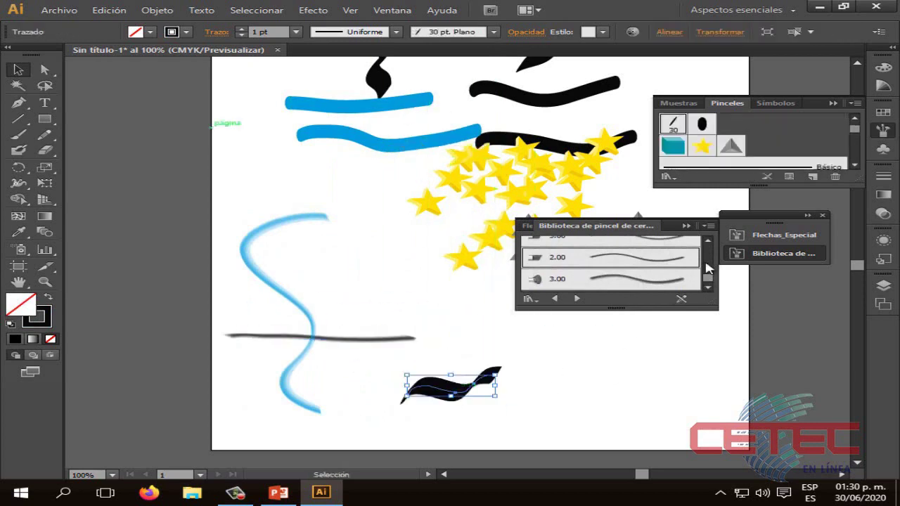
scroll(638, 256, up, 3)
click(638, 267)
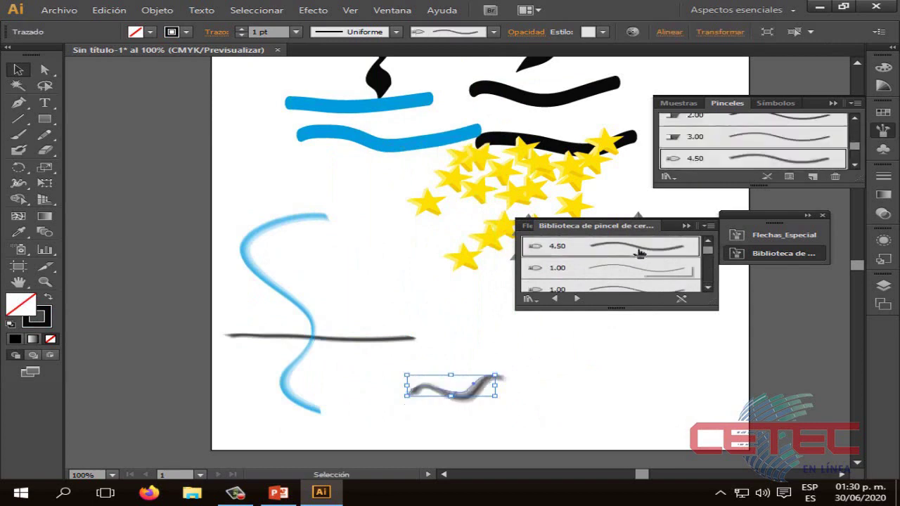
click(624, 286)
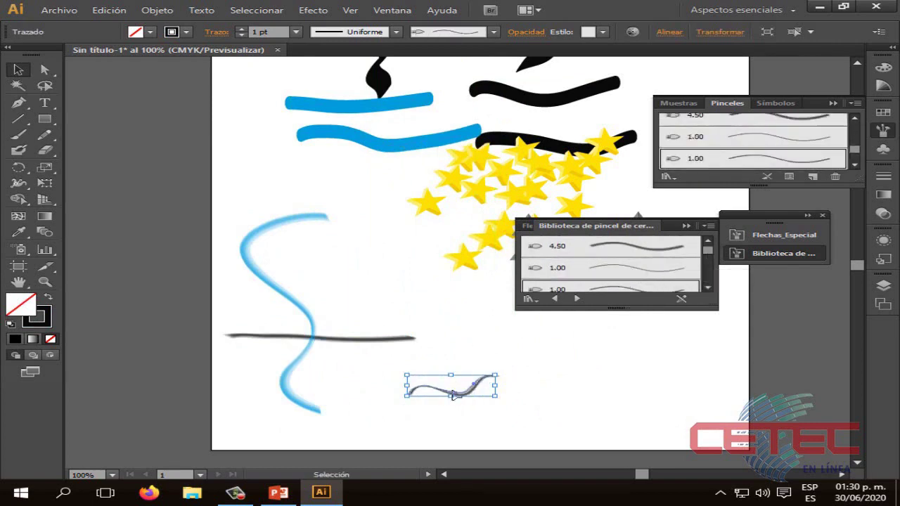
drag(453, 395, 363, 304)
click(425, 376)
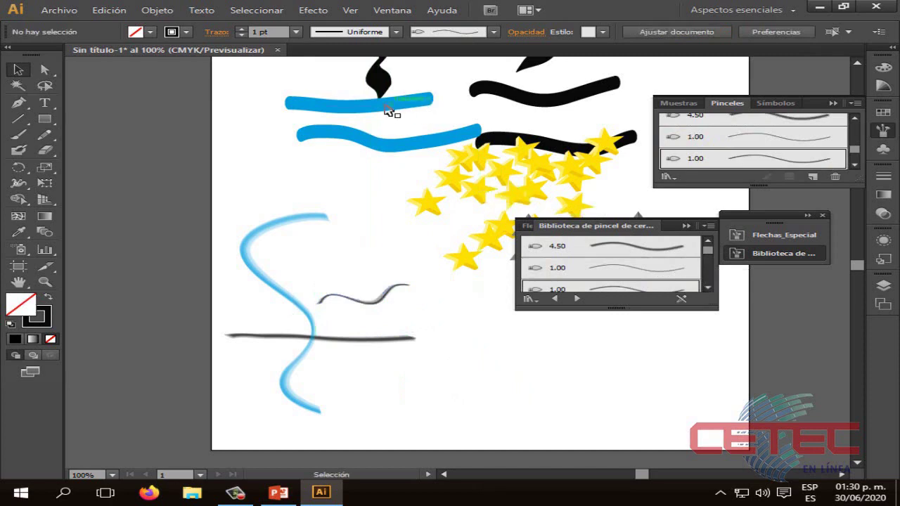
Step: Move the upper blue stroke down, apply a 3.00 bristle brush, and shift it left
drag(385, 111, 513, 385)
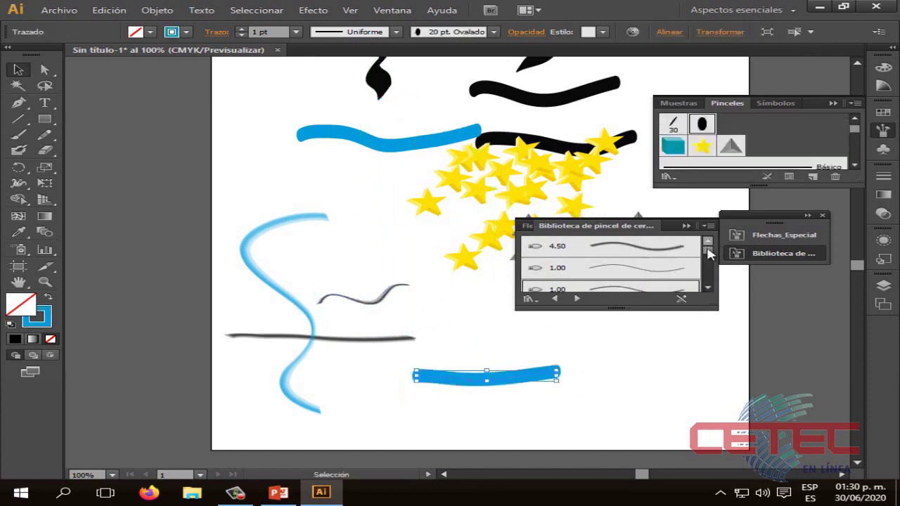
scroll(703, 258, down, 2)
scroll(696, 264, down, 2)
click(652, 250)
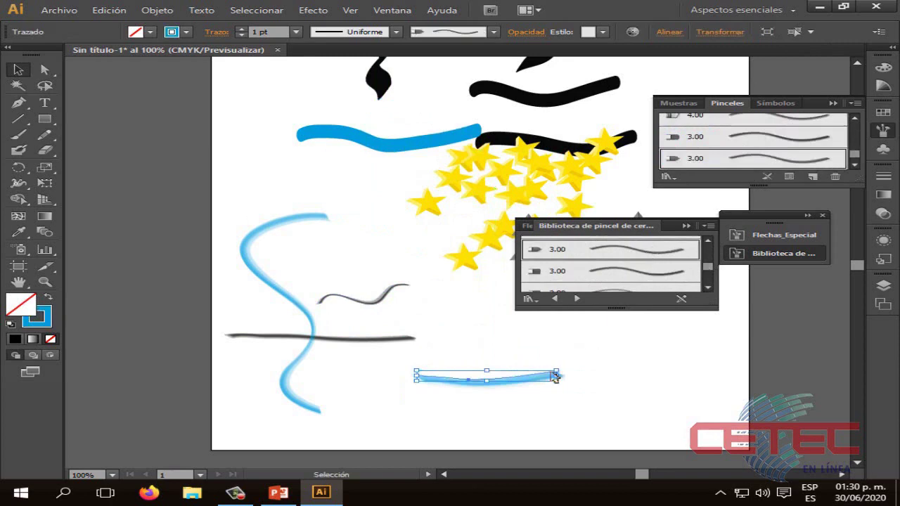
drag(475, 381, 367, 375)
click(506, 405)
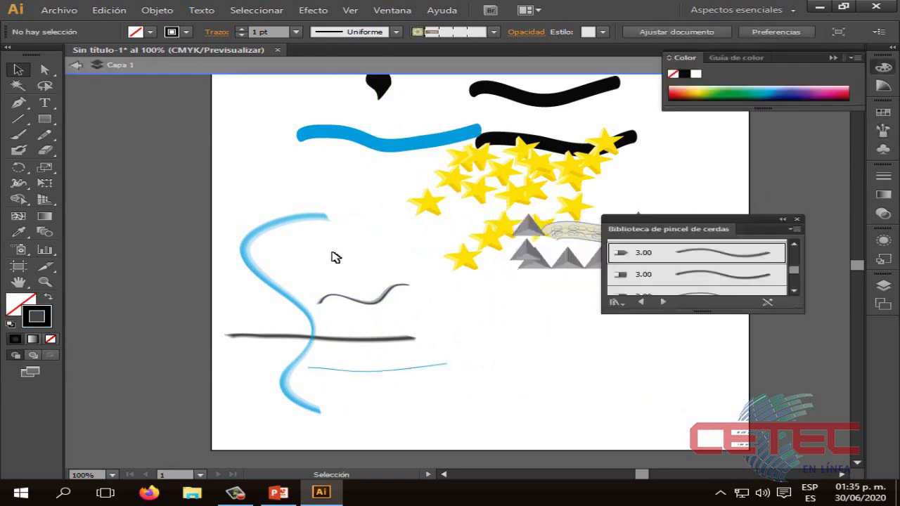
Step: Open the Bordes_Primitivo library and drag the Mosaico brush onto the artboard below the grey lines
click(615, 303)
mouse_move(653, 332)
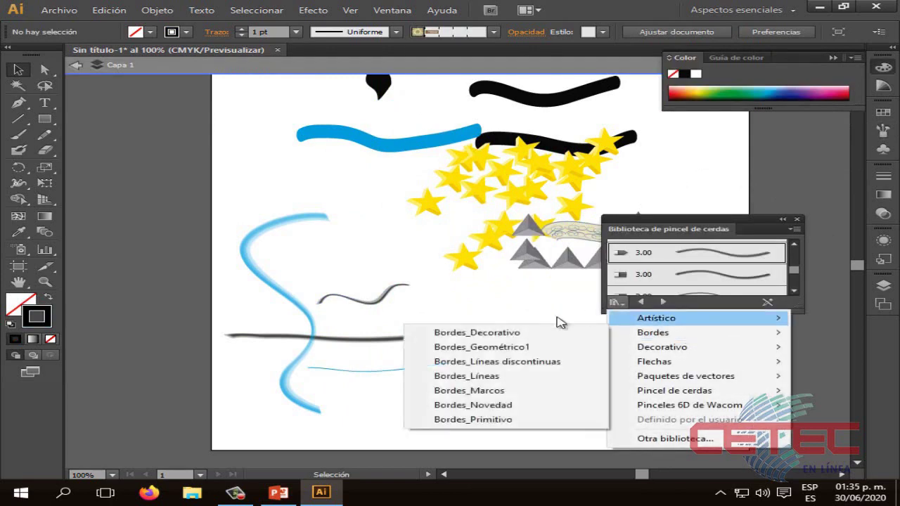
click(485, 419)
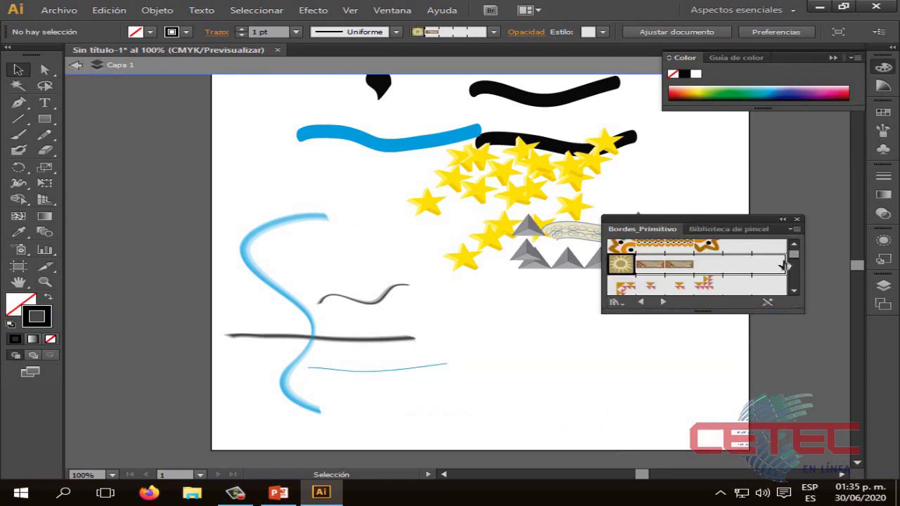
mouse_move(793, 261)
mouse_down()
mouse_move(798, 254)
mouse_move(798, 271)
mouse_up()
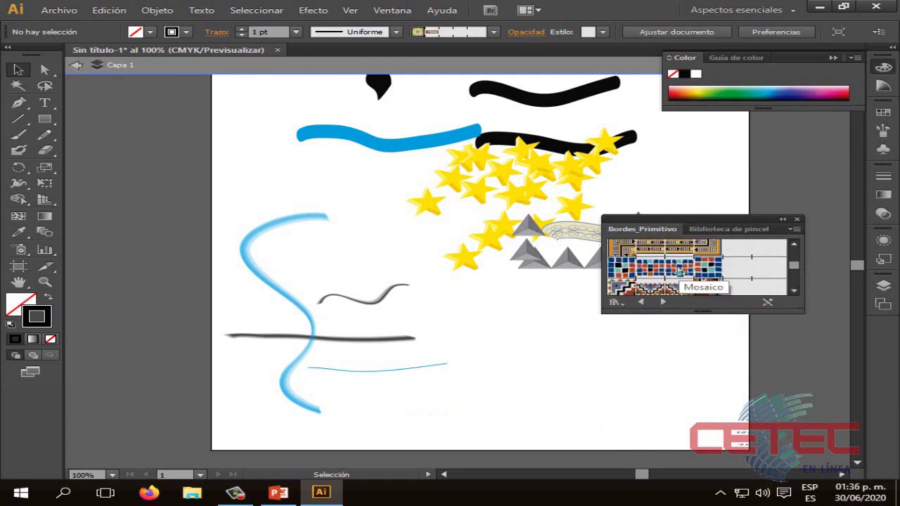
mouse_move(674, 270)
mouse_down()
mouse_move(536, 353)
mouse_move(530, 330)
mouse_up()
Step: Enlarge the three-tile mosaic group and move it up on the artboard
click(574, 373)
click(563, 338)
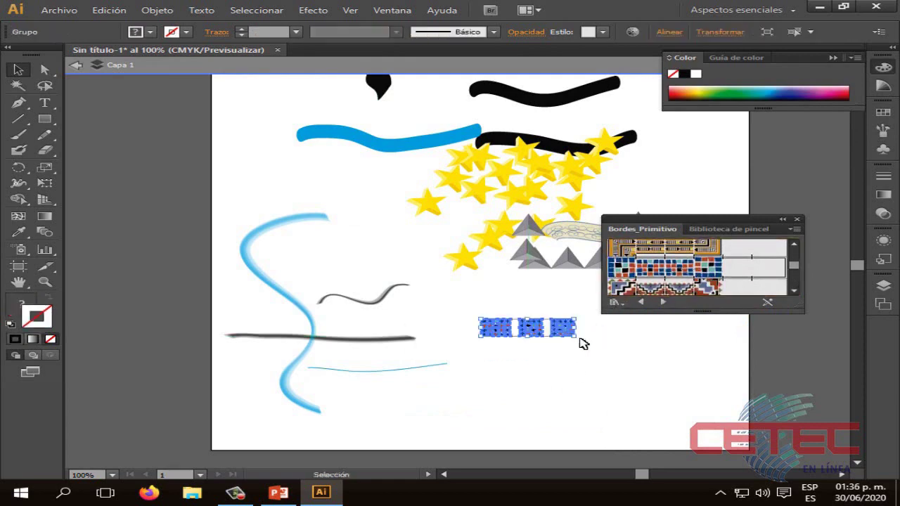
drag(584, 340, 644, 359)
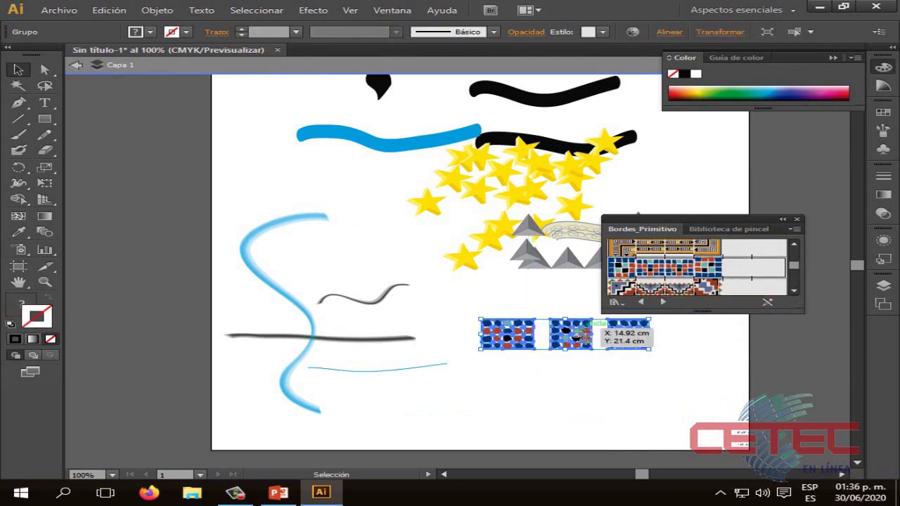
click(589, 394)
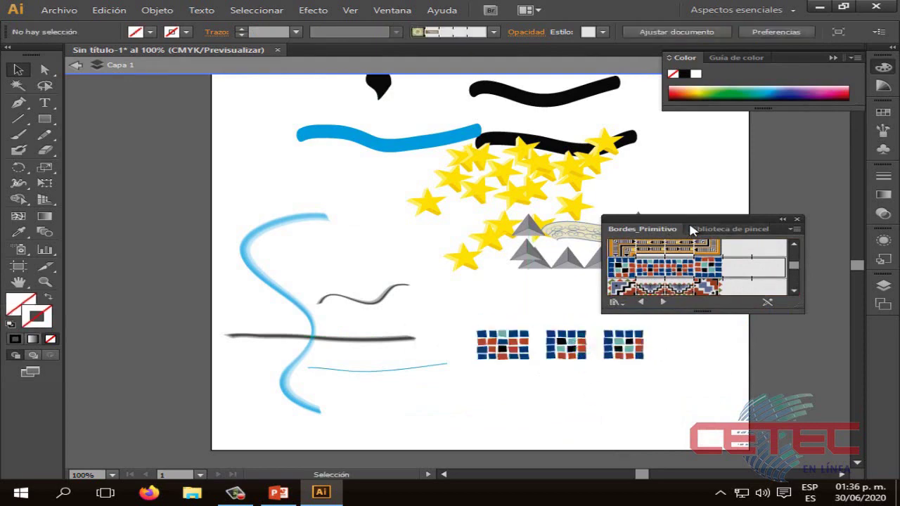
drag(688, 220, 754, 145)
drag(569, 344, 562, 299)
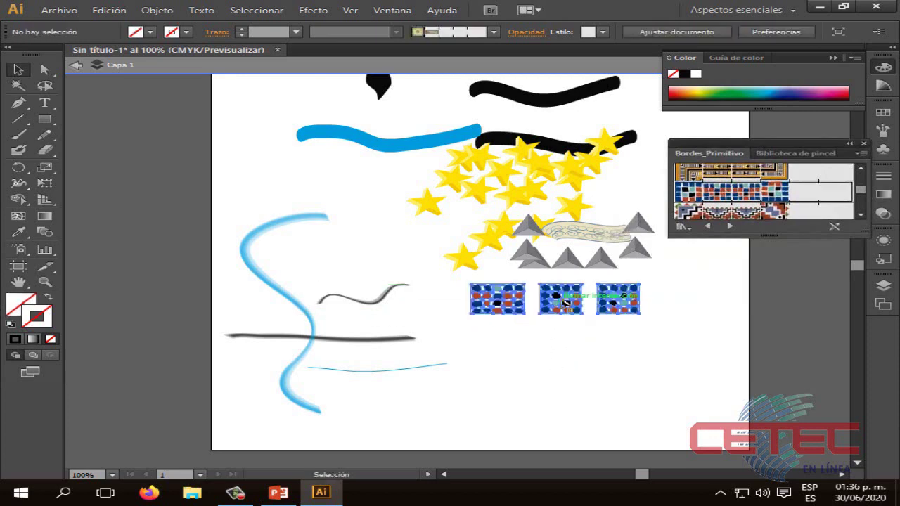
Step: Inside the group, slide the middle and right tiles left toward the first tile
double_click(556, 299)
drag(550, 299, 539, 303)
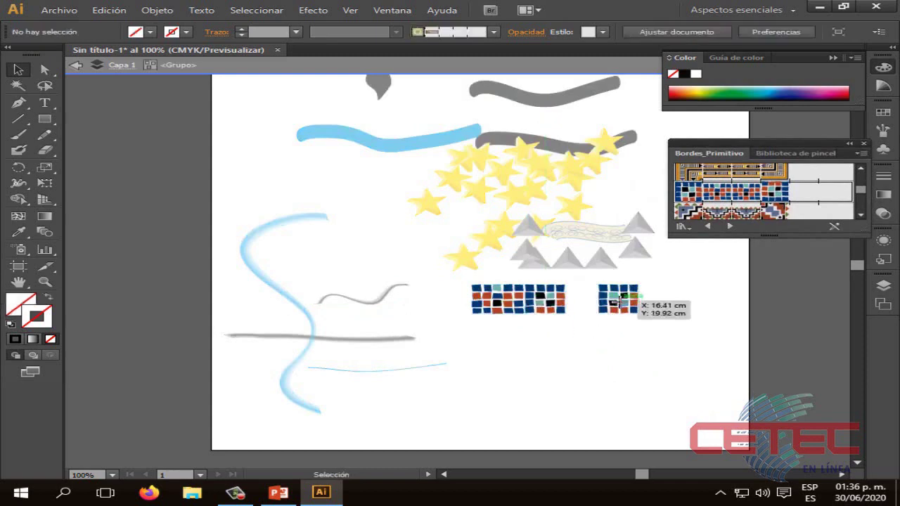
double_click(628, 307)
mouse_move(628, 309)
mouse_down()
mouse_move(591, 304)
mouse_move(621, 303)
mouse_move(589, 280)
mouse_move(583, 304)
mouse_up()
click(598, 328)
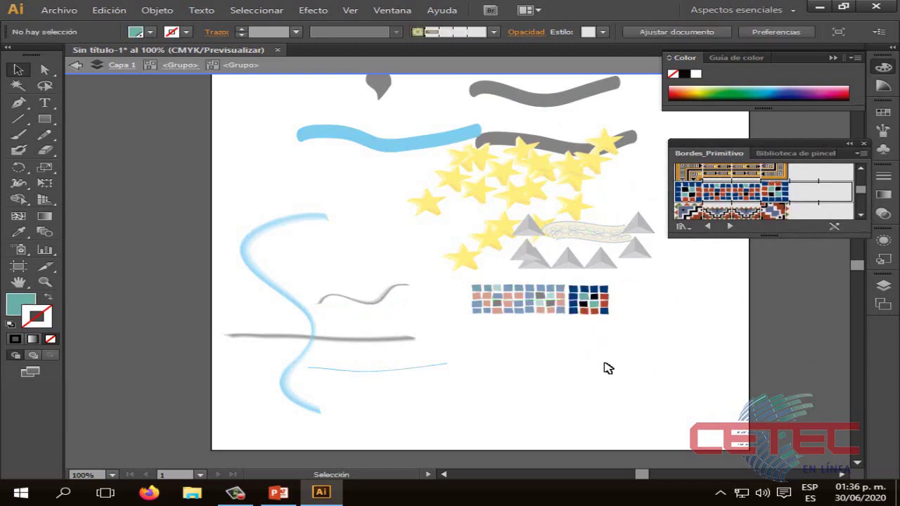
click(597, 324)
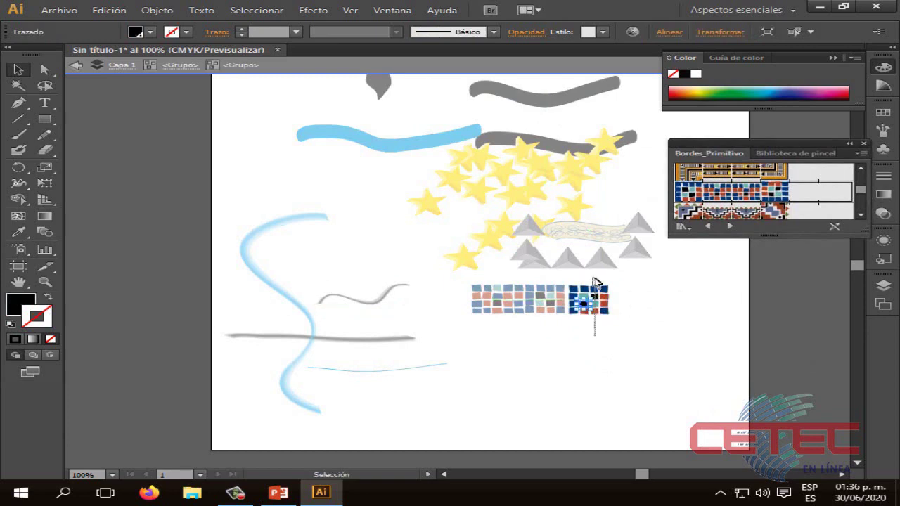
drag(593, 279, 645, 333)
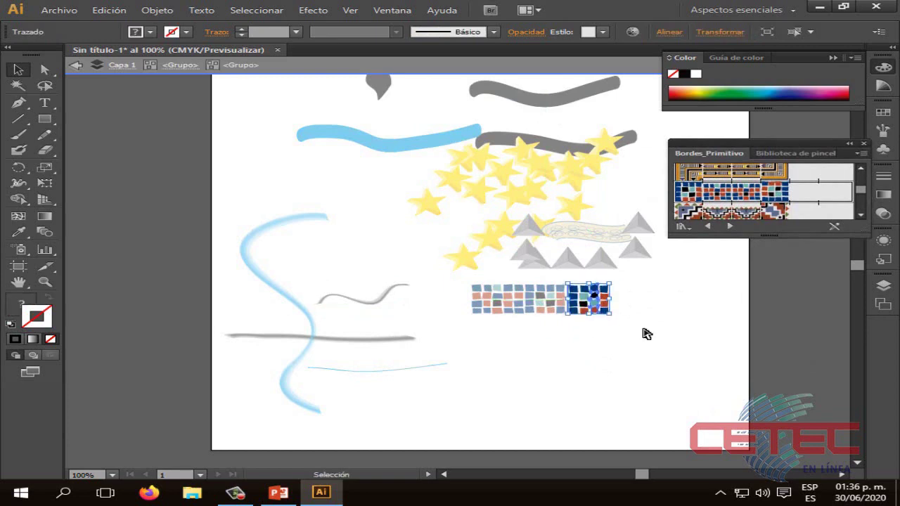
Step: Nudge the right tile until it butts the others, then drop a new border-tile strip below
key(shift+Right)
key(shift+Right)
key(shift+Right)
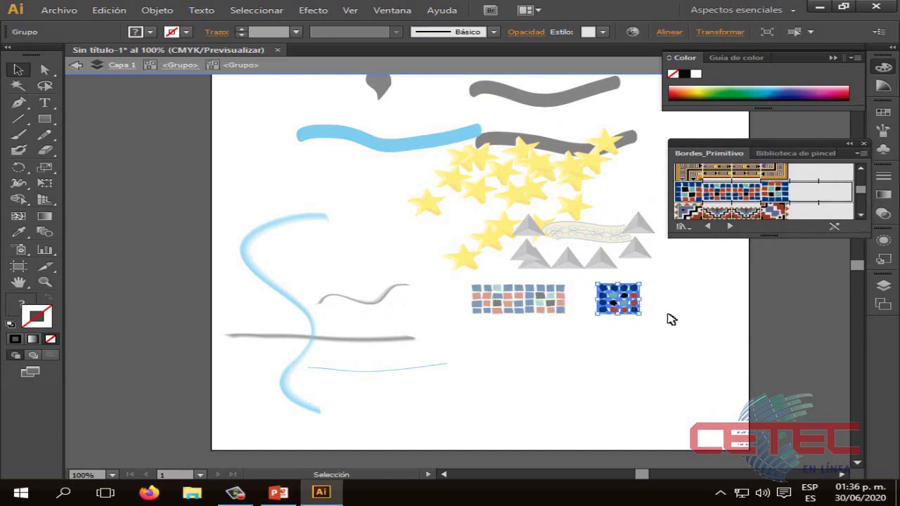
click(672, 320)
mouse_move(662, 322)
mouse_down()
mouse_move(583, 275)
mouse_move(583, 299)
mouse_up()
click(690, 331)
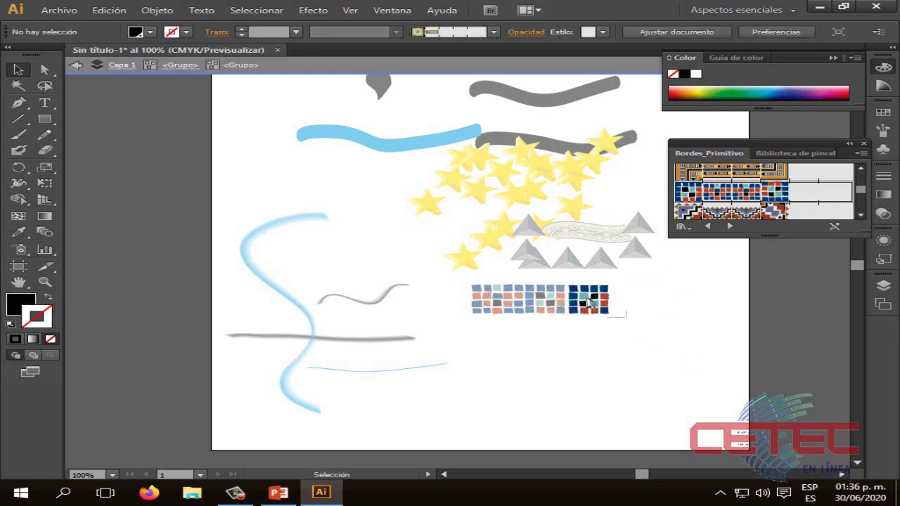
drag(626, 317, 566, 286)
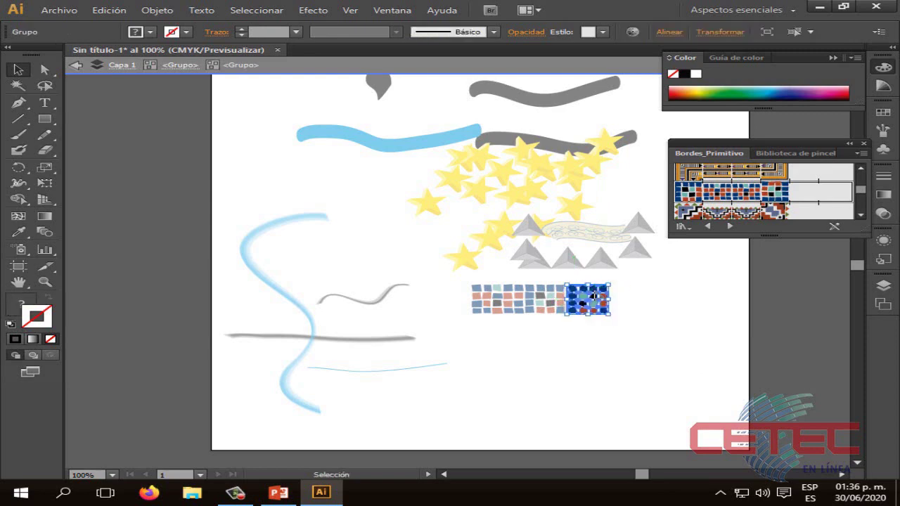
click(583, 337)
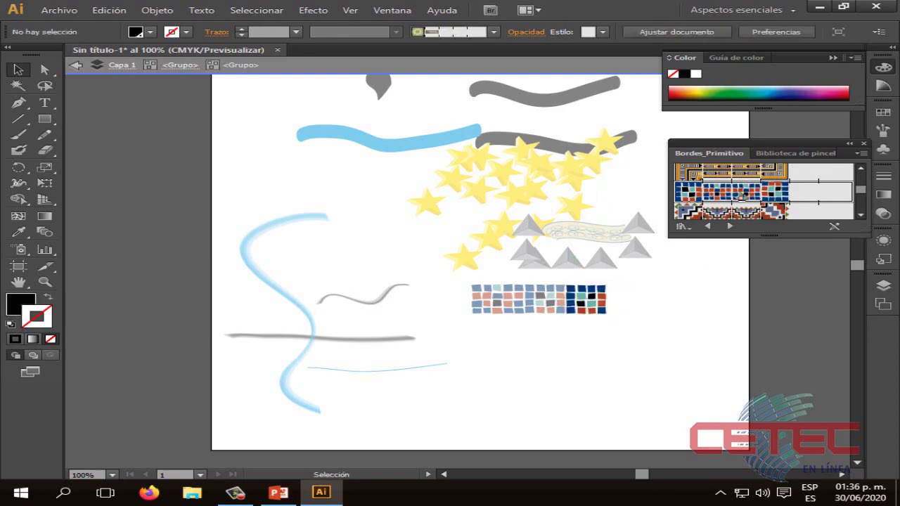
drag(742, 195, 652, 365)
Step: Rotate the new tile strip upright, resize it and place it below the mosaic's right end
click(623, 367)
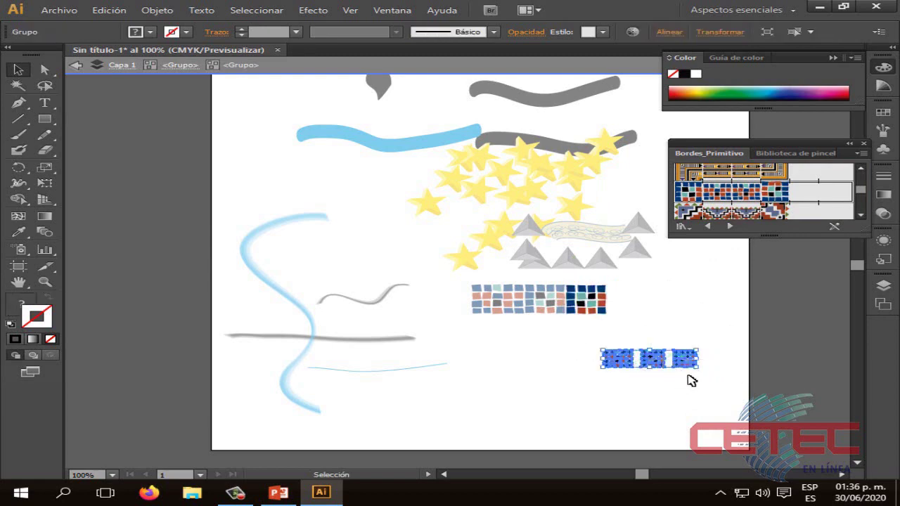
drag(706, 369, 636, 402)
mouse_move(643, 340)
mouse_down()
mouse_move(618, 314)
mouse_move(651, 316)
mouse_up()
drag(653, 370, 662, 397)
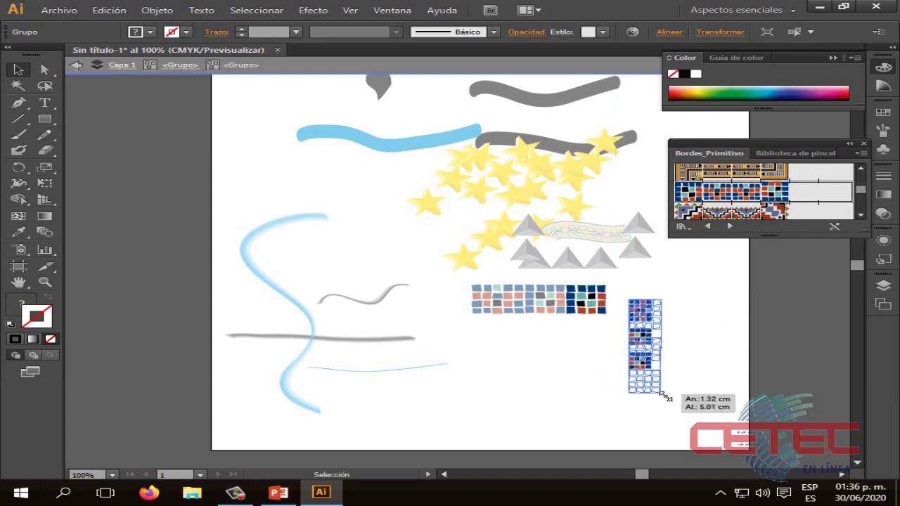
drag(635, 321, 617, 306)
click(684, 380)
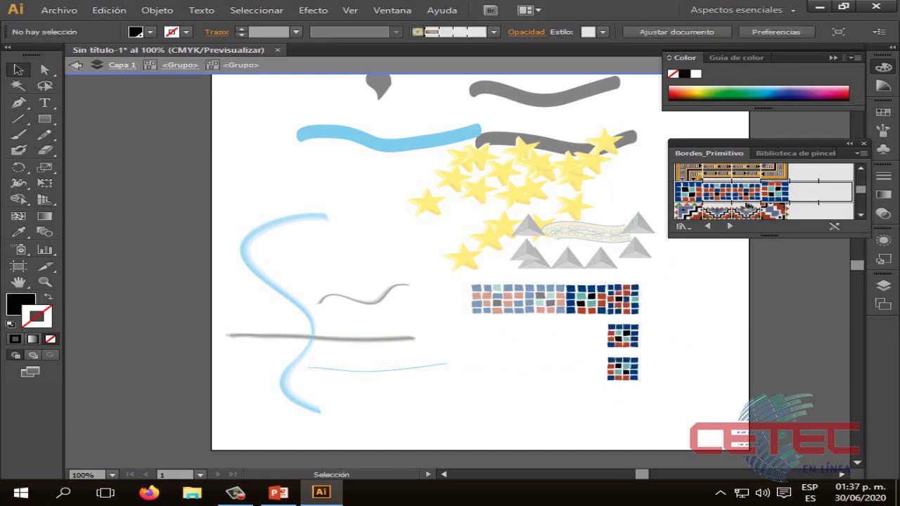
Step: Add three more border tiles near the bottom and resize them into a bottom row
mouse_move(749, 203)
mouse_down()
mouse_move(532, 398)
mouse_move(602, 415)
mouse_up()
click(548, 388)
click(599, 425)
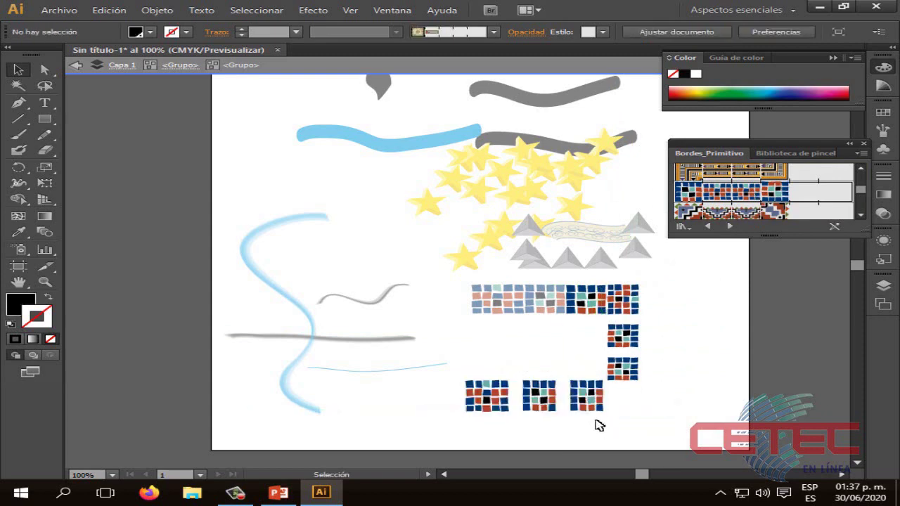
click(598, 397)
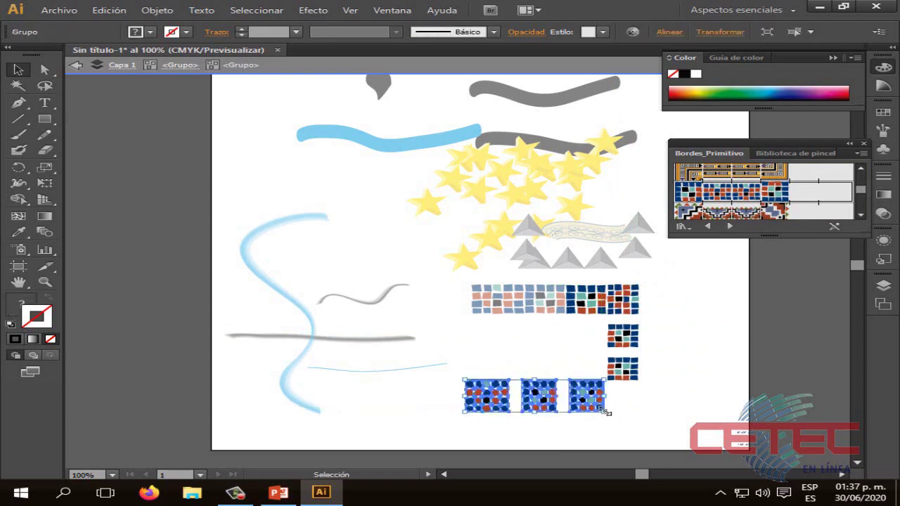
mouse_move(603, 410)
mouse_down()
mouse_move(594, 405)
mouse_move(607, 411)
mouse_up()
click(614, 422)
click(583, 397)
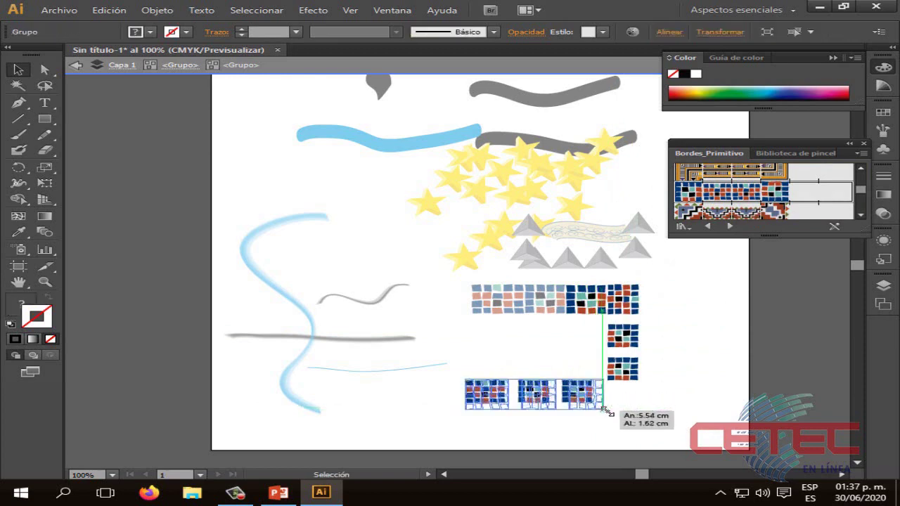
drag(608, 414, 608, 409)
click(633, 421)
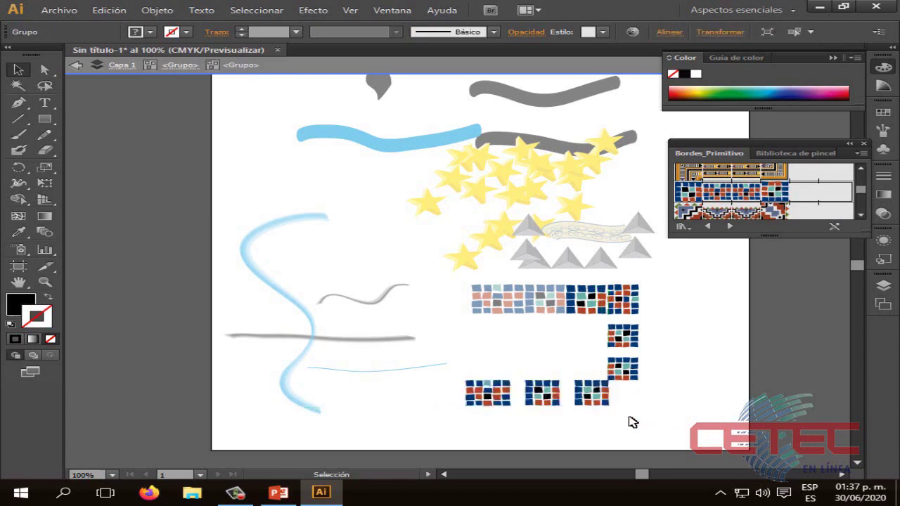
double_click(552, 399)
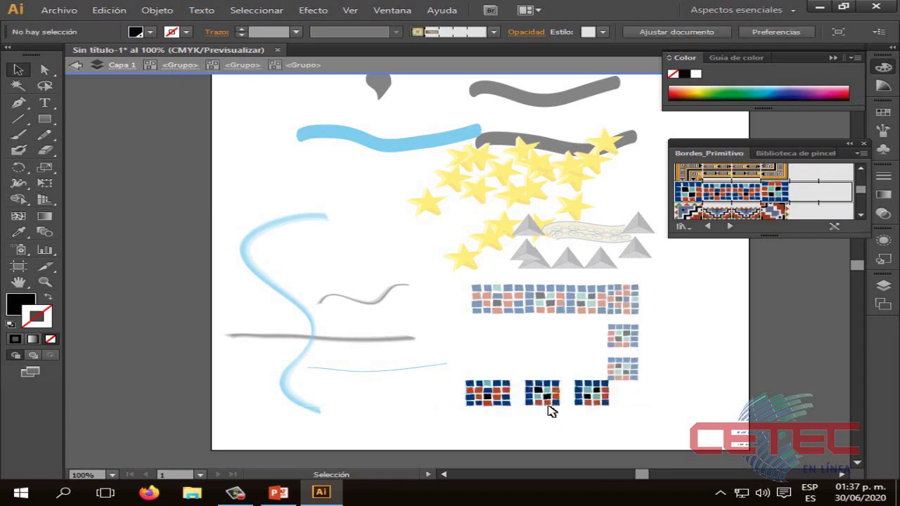
Step: Join the bottom tiles, nudging the lone right tile left until the row is continuous
mouse_move(551, 412)
mouse_down()
mouse_move(522, 375)
mouse_move(532, 391)
mouse_move(504, 375)
mouse_move(537, 394)
mouse_move(511, 376)
mouse_up()
click(562, 420)
click(547, 416)
drag(540, 406, 542, 408)
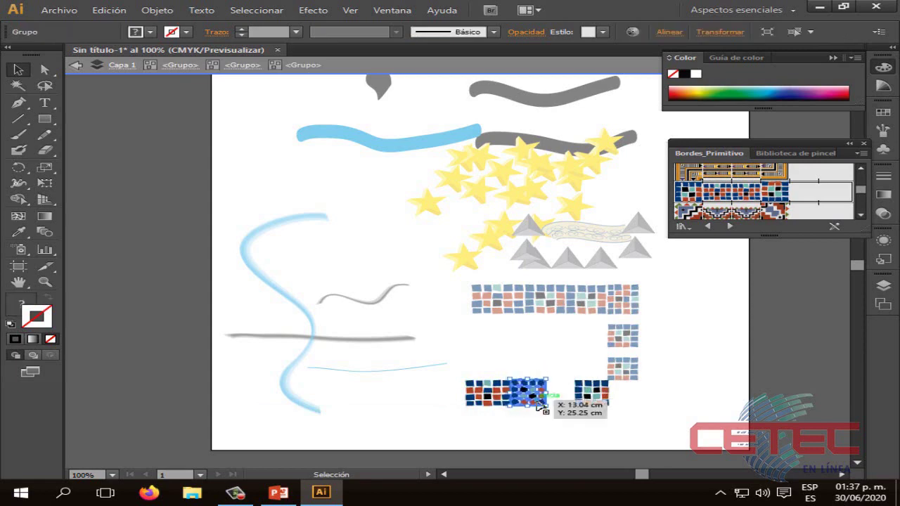
click(552, 458)
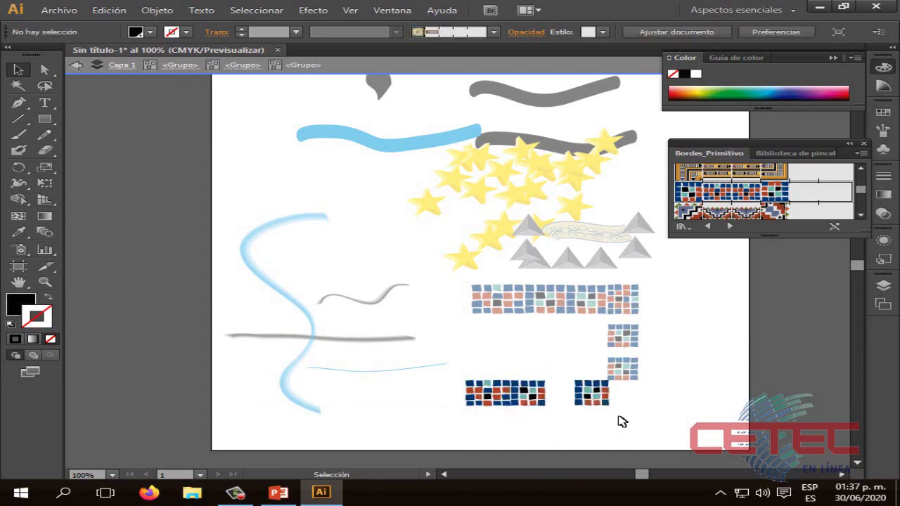
drag(571, 380, 564, 386)
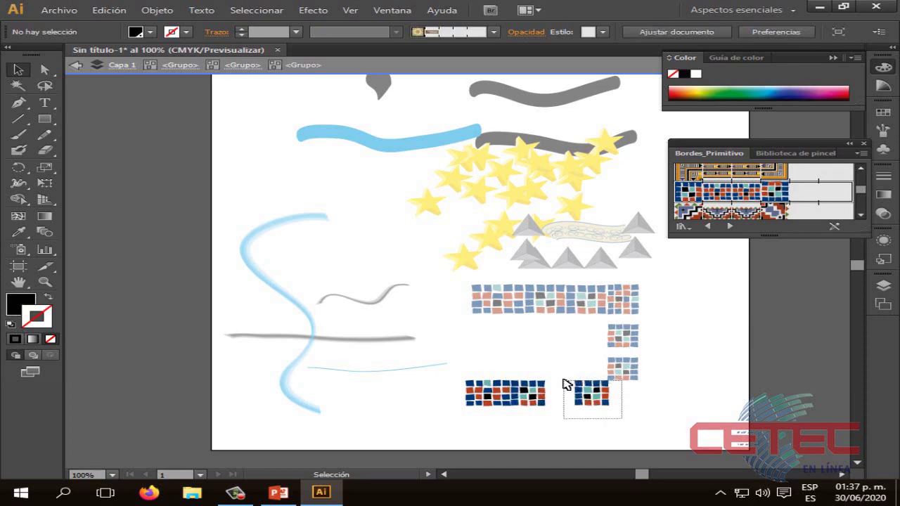
drag(563, 380, 565, 381)
key(Left)
key(Left)
key(Left)
key(Left)
key(Left)
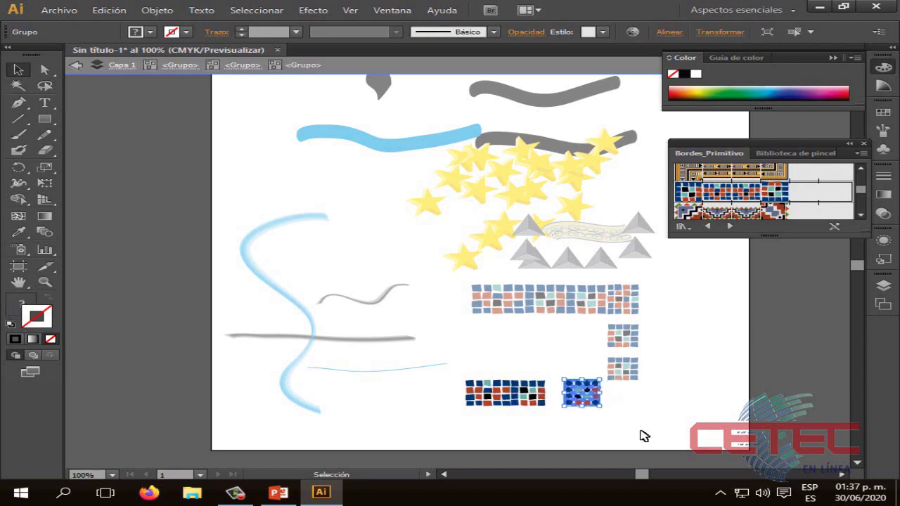
key(Left)
key(Left)
key(Left)
key(Left)
key(Left)
key(Left)
key(Left)
key(Left)
key(Left)
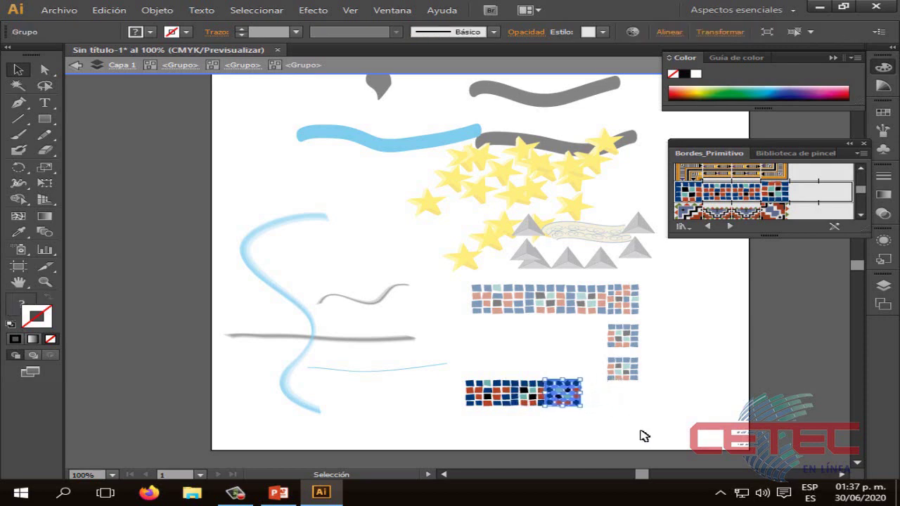
Step: Move the whole bottom row up and right beneath the right-hand tiles
drag(583, 428, 432, 369)
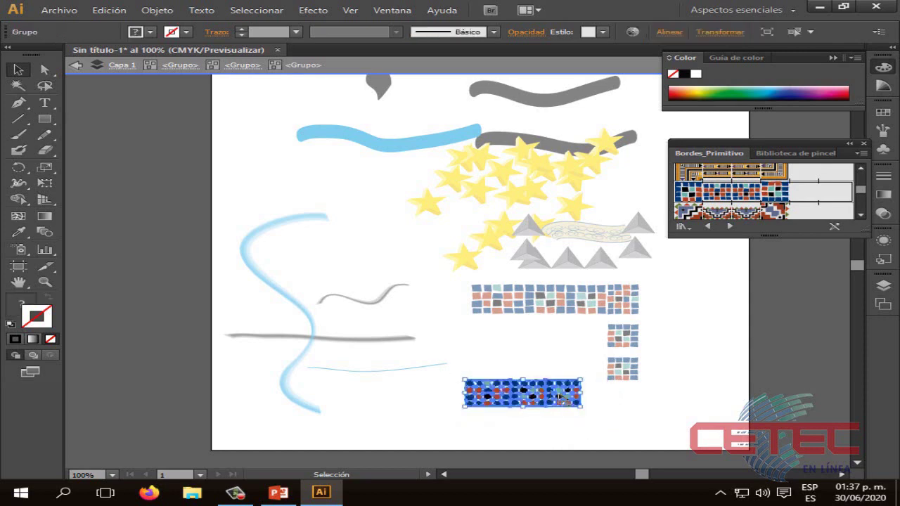
drag(561, 396, 589, 375)
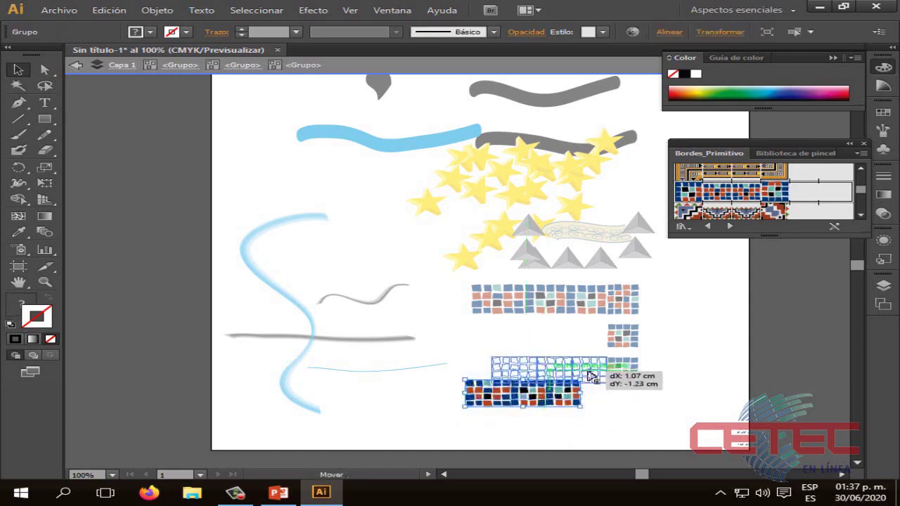
drag(589, 375, 589, 376)
click(627, 414)
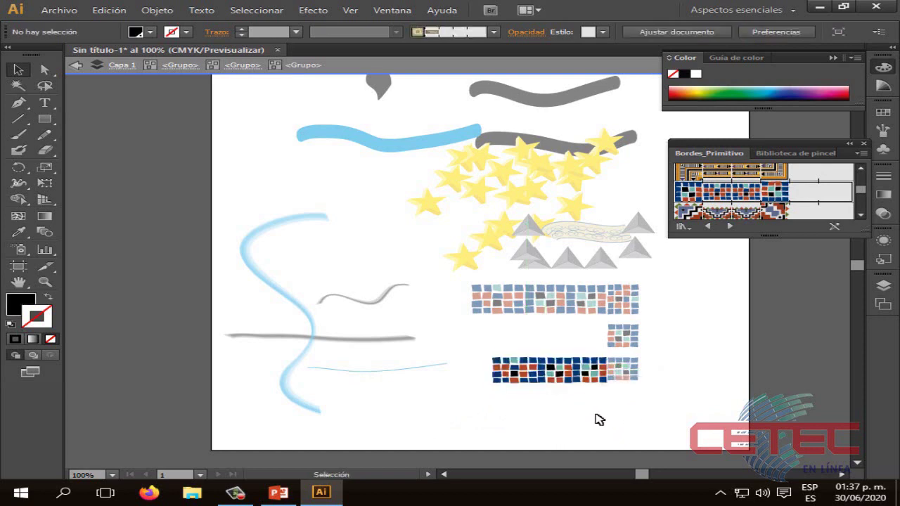
Step: Re-enter the mosaic group and shift the right portion of the top strip rightward
double_click(665, 402)
mouse_move(683, 407)
mouse_down()
mouse_move(514, 328)
mouse_move(401, 295)
mouse_up()
click(665, 430)
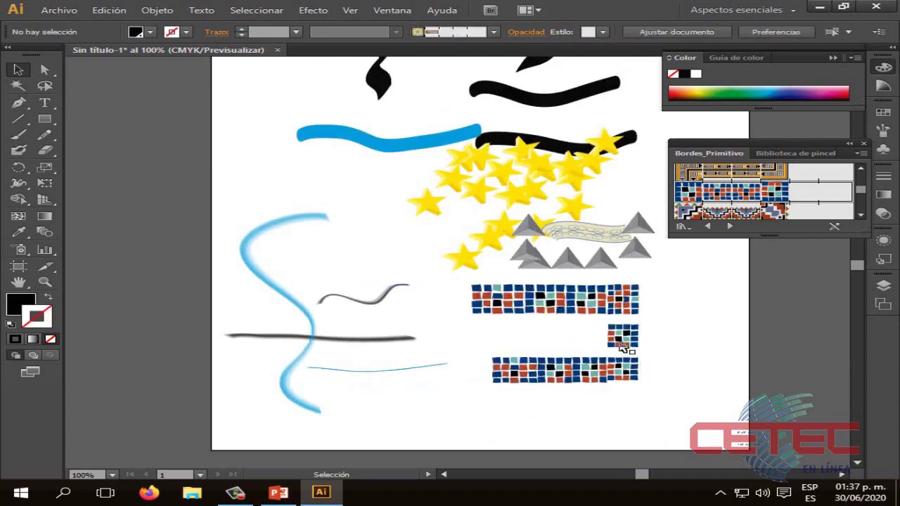
double_click(621, 347)
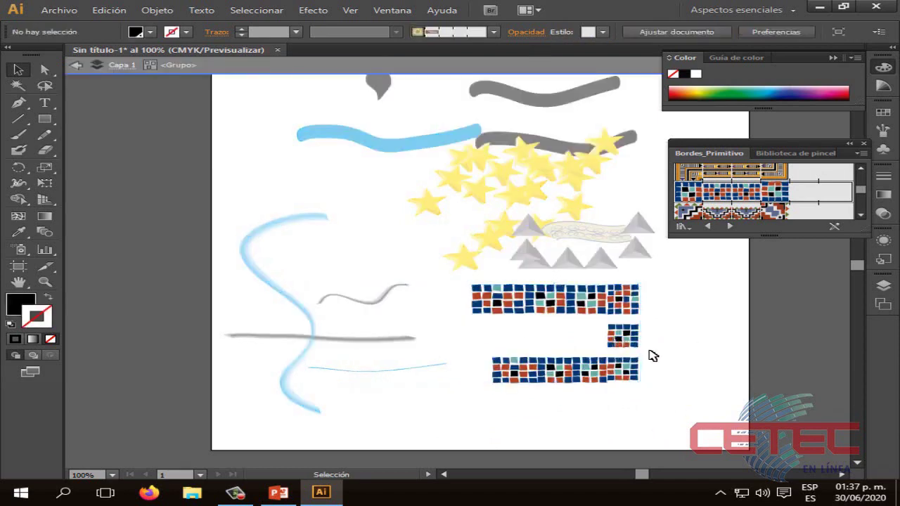
click(610, 319)
drag(609, 330, 646, 336)
drag(667, 393, 527, 303)
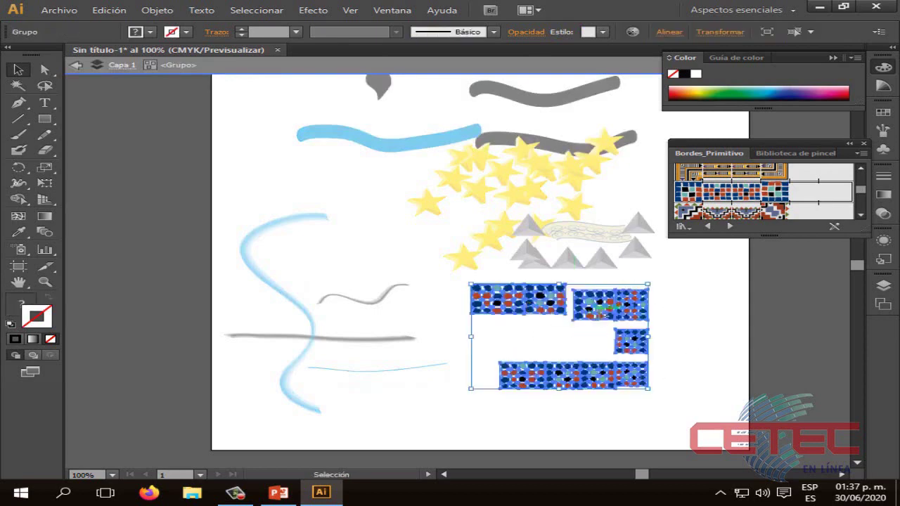
click(683, 320)
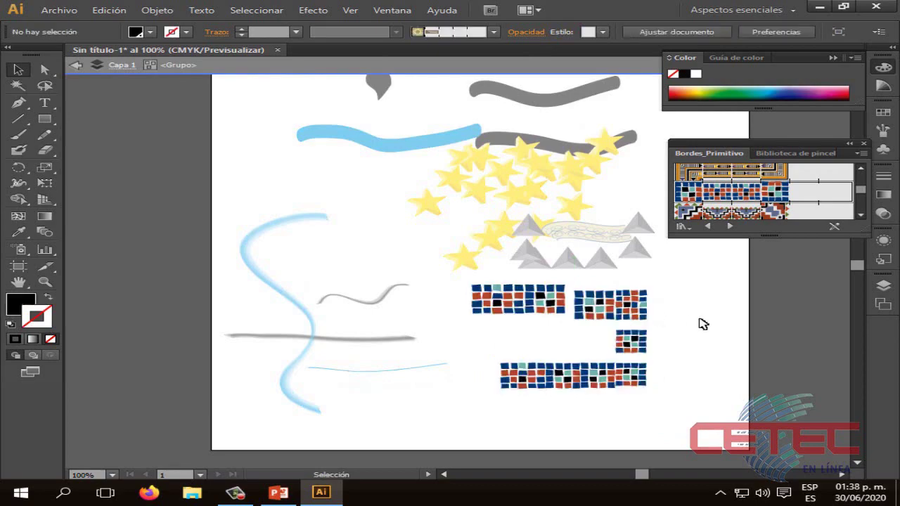
Step: Bring the PowerPoint slideshow forward and advance from slide 4 to slide 5 (Trazo)
click(278, 492)
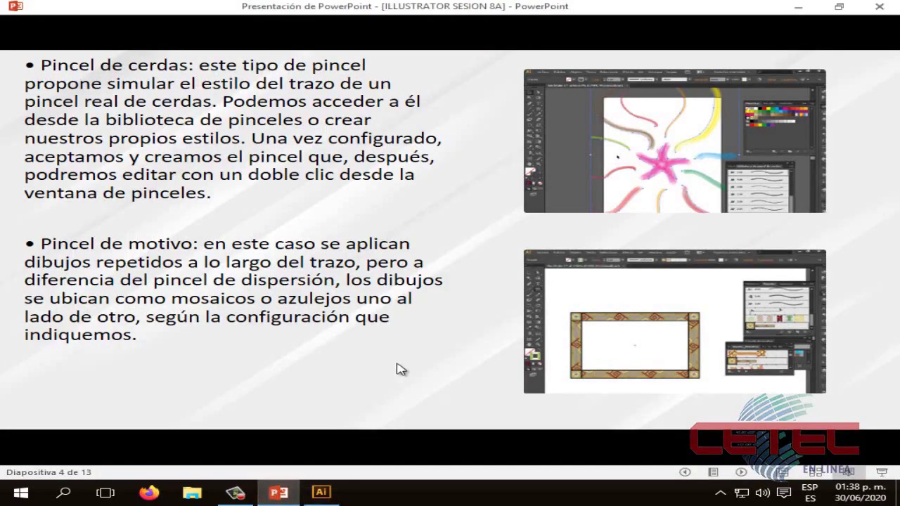
scroll(461, 357, down, 1)
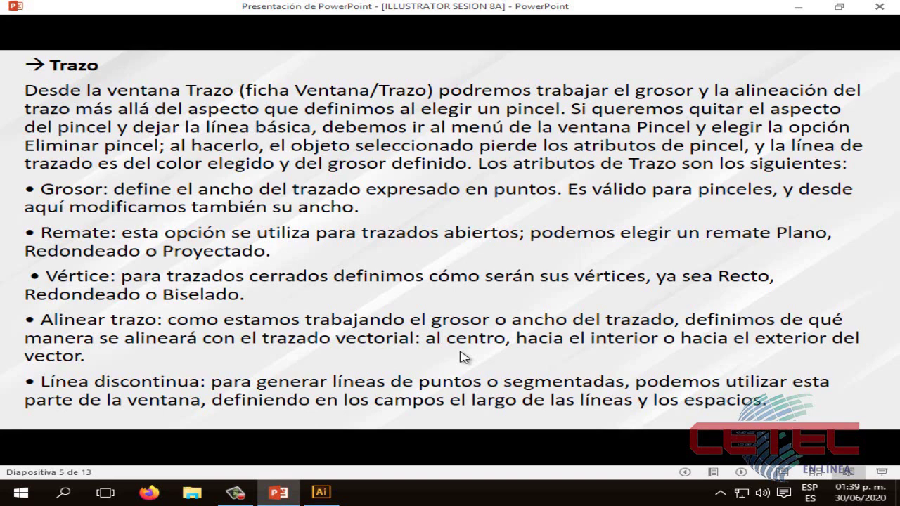
Step: Advance to slide 6 on arrowheads and width profiles, then return to Illustrator
click(462, 357)
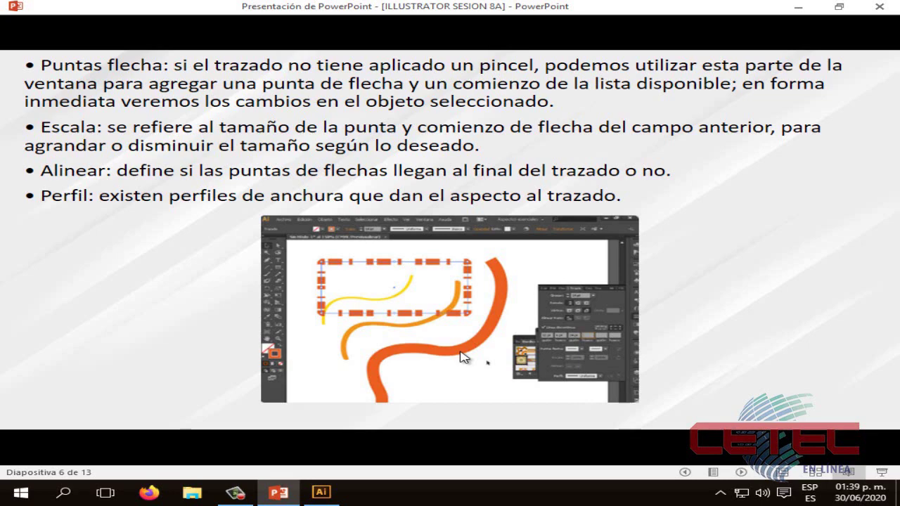
click(321, 492)
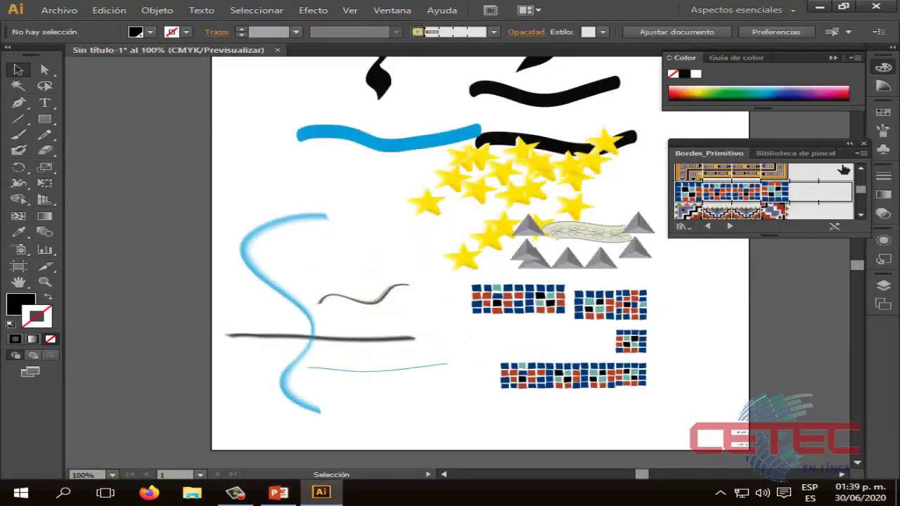
Step: Close the brush library, create Capa 2 beneath Capa 1, and hide Capa 1's artwork
click(850, 143)
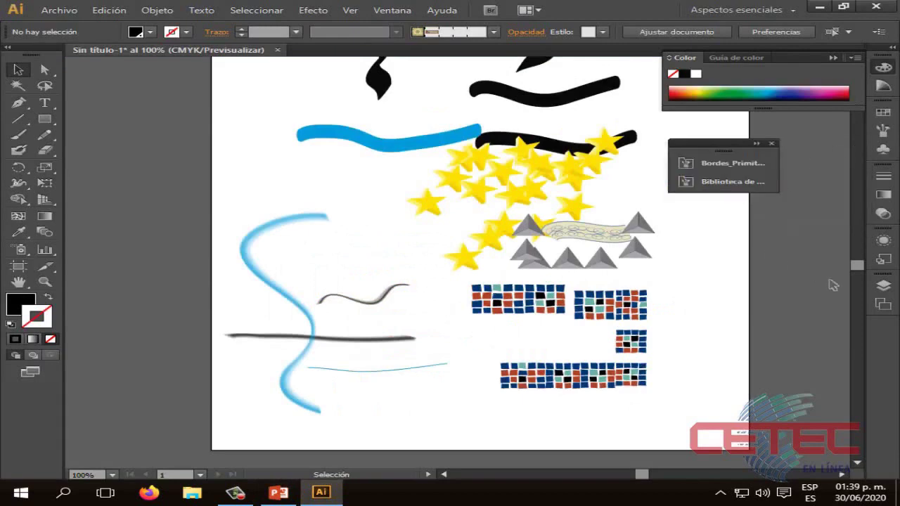
click(775, 142)
click(883, 285)
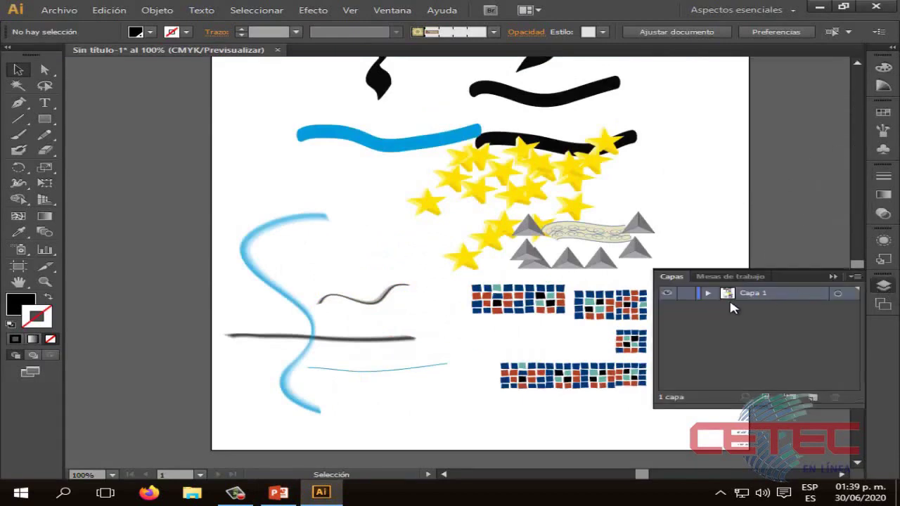
click(812, 397)
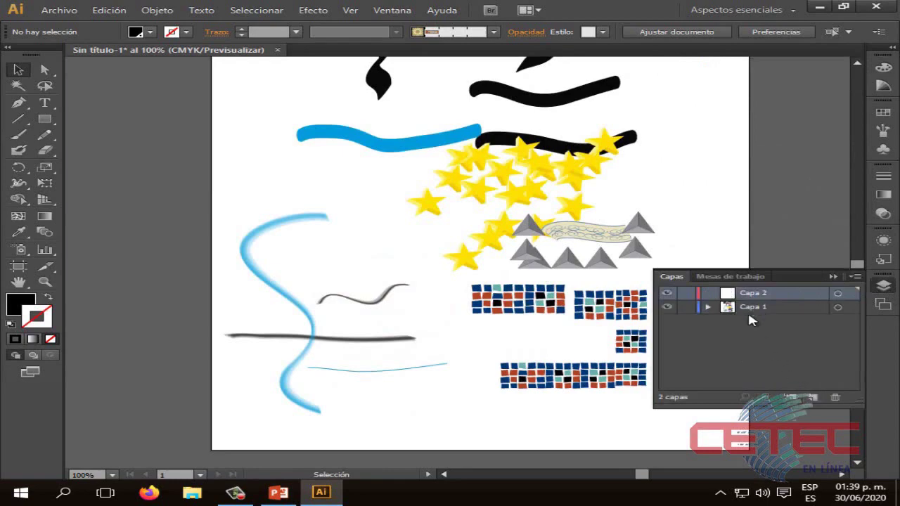
drag(739, 298, 736, 312)
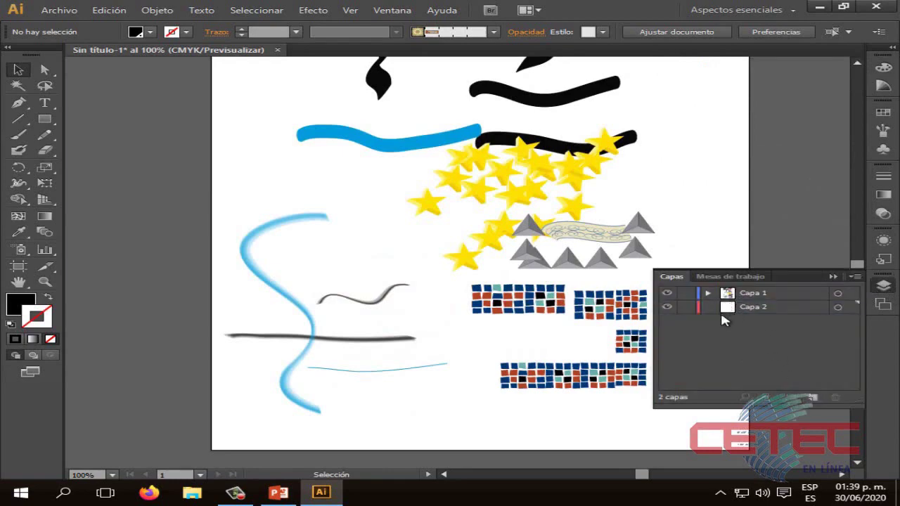
click(666, 293)
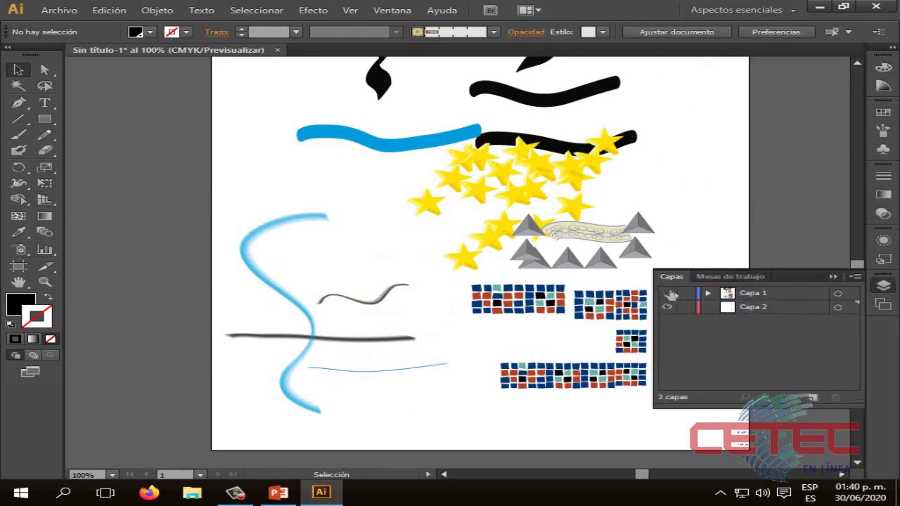
click(730, 311)
double_click(730, 311)
click(693, 331)
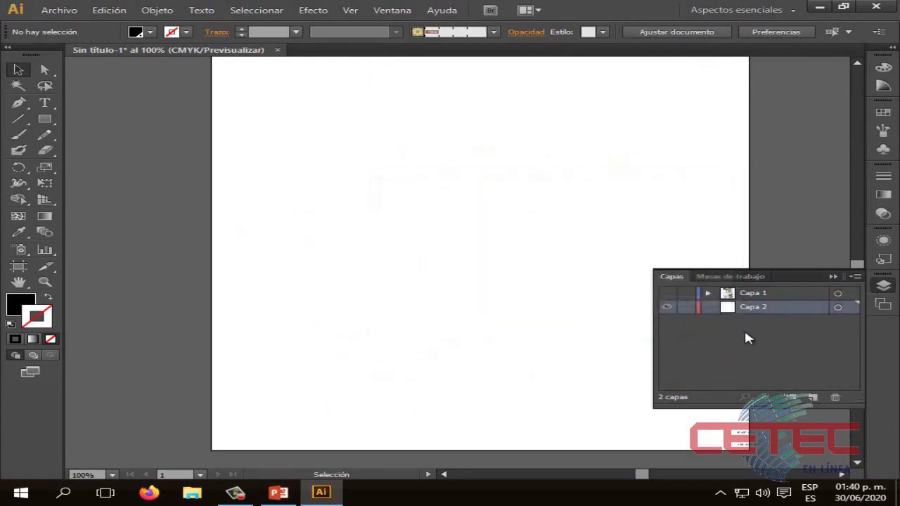
Step: Open the Trazo panel from Ventana and show all its options, including arrowheads and profiles
click(833, 277)
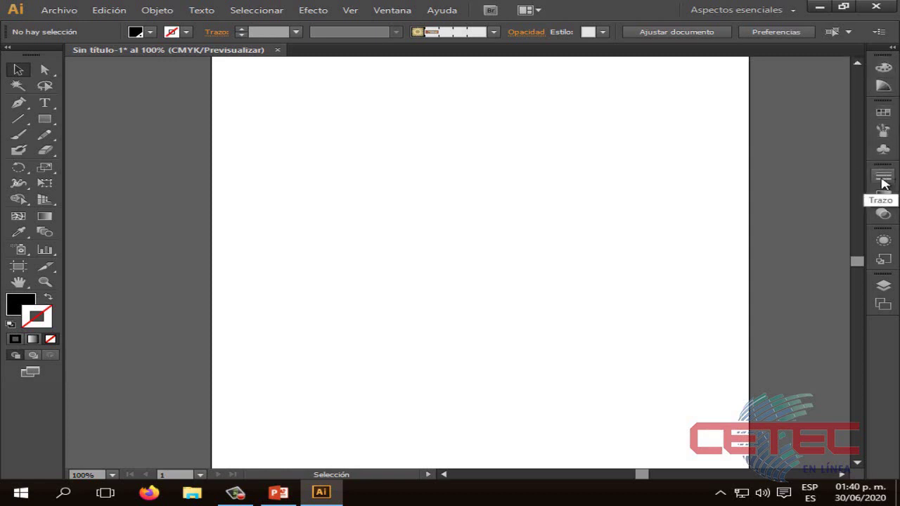
click(405, 16)
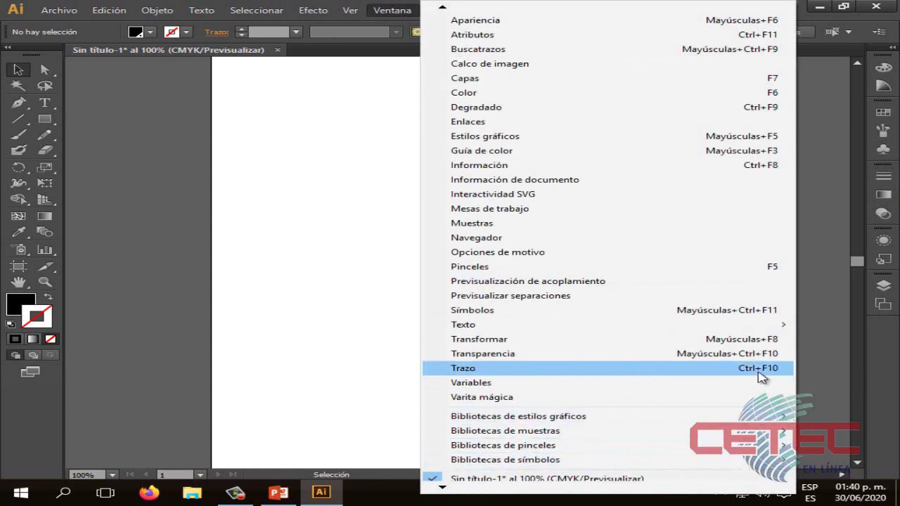
click(870, 184)
click(883, 180)
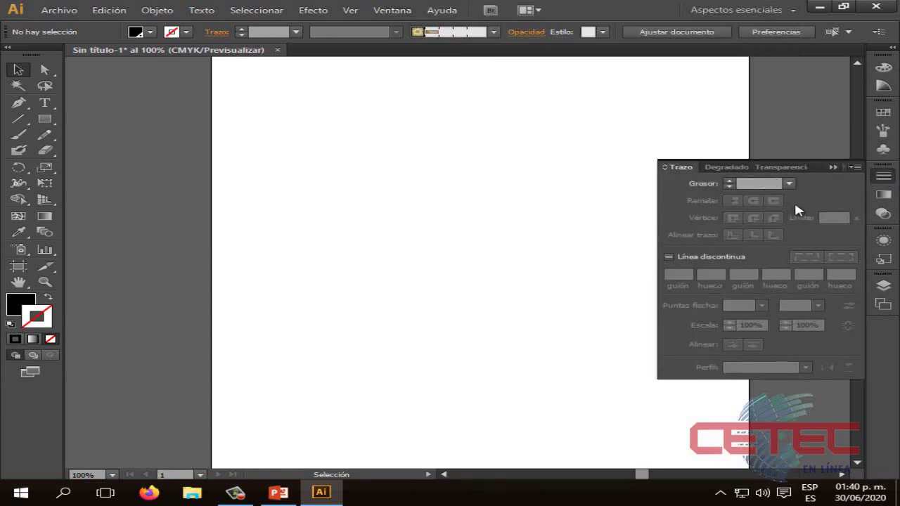
click(856, 168)
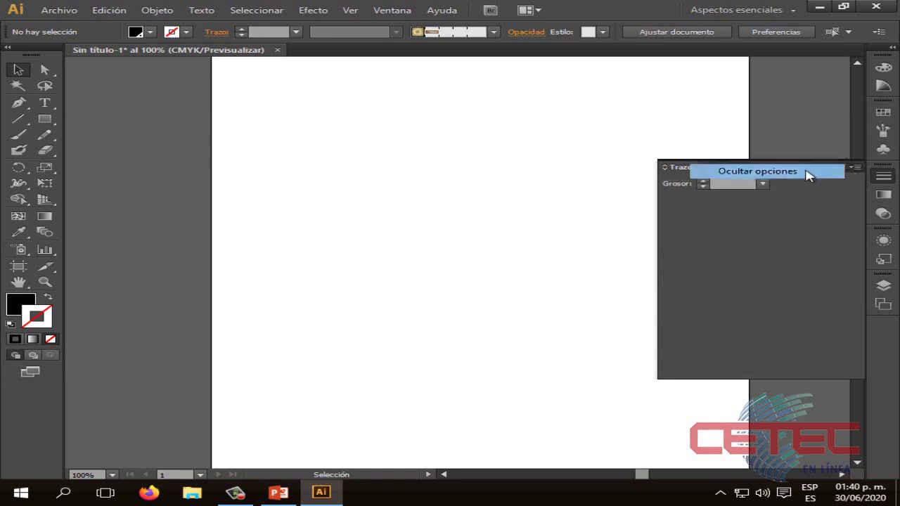
click(817, 174)
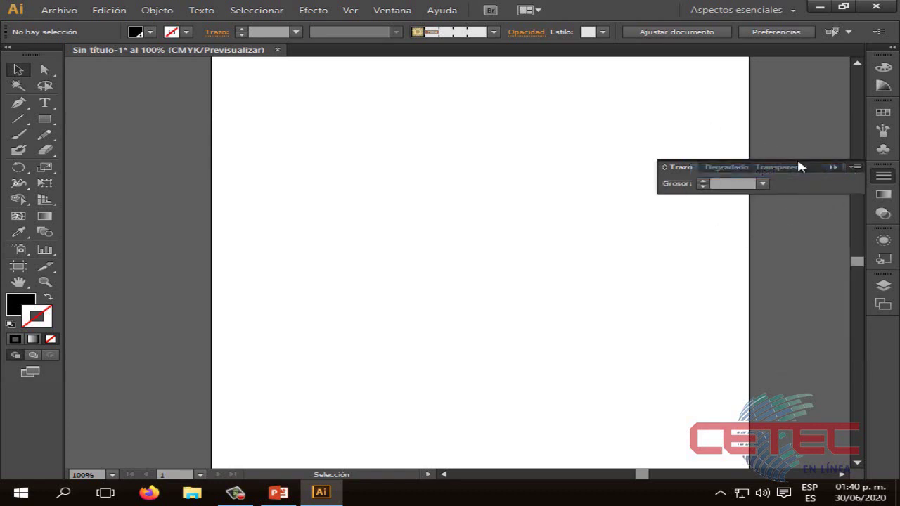
click(853, 167)
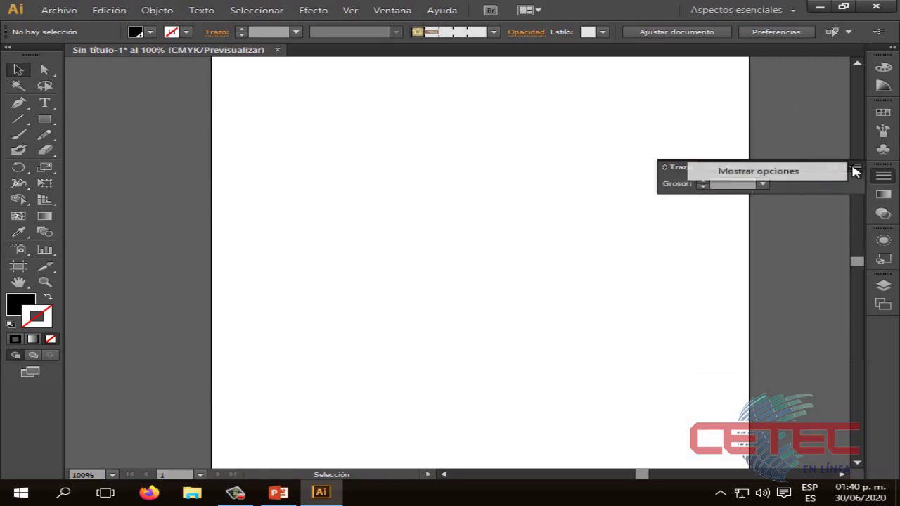
click(762, 174)
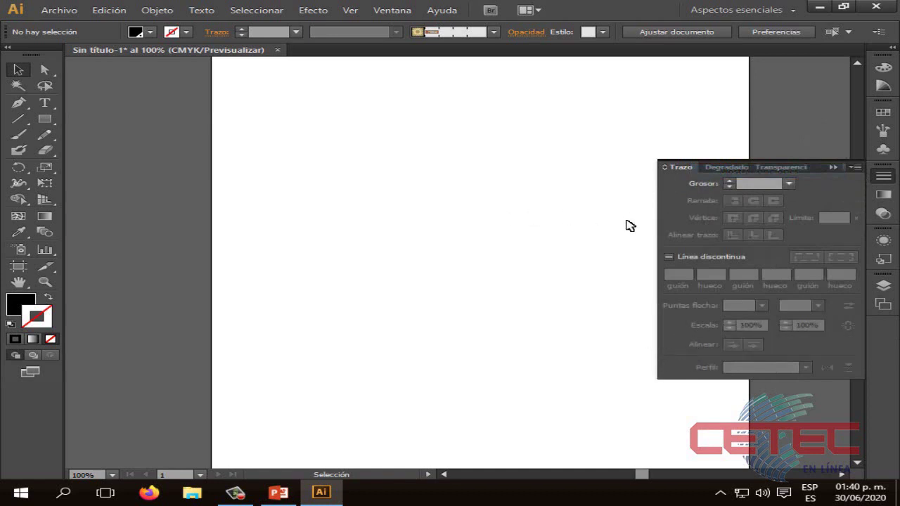
Step: Paint two trial patterned brush strokes across the page, then delete them
click(18, 134)
mouse_move(293, 289)
mouse_down()
mouse_move(304, 257)
mouse_move(472, 253)
mouse_move(554, 215)
mouse_up()
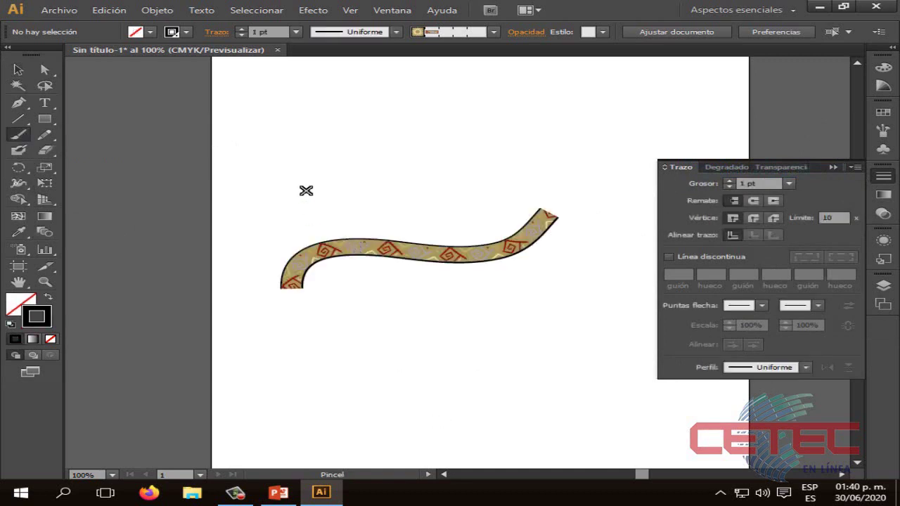
drag(252, 195, 571, 161)
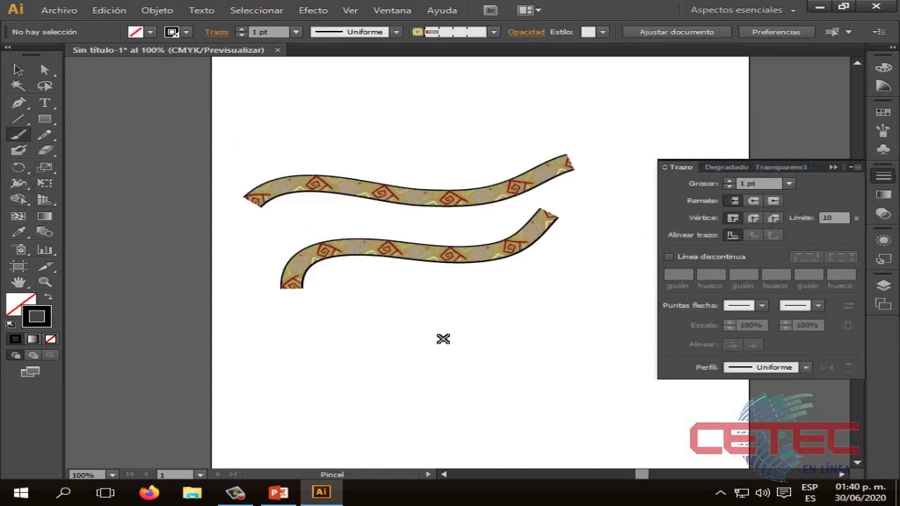
click(19, 70)
drag(558, 312, 176, 123)
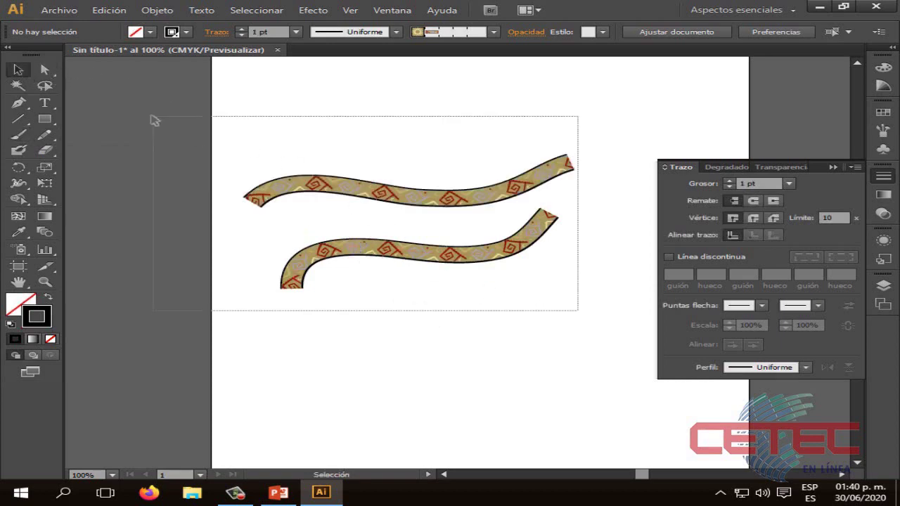
click(494, 32)
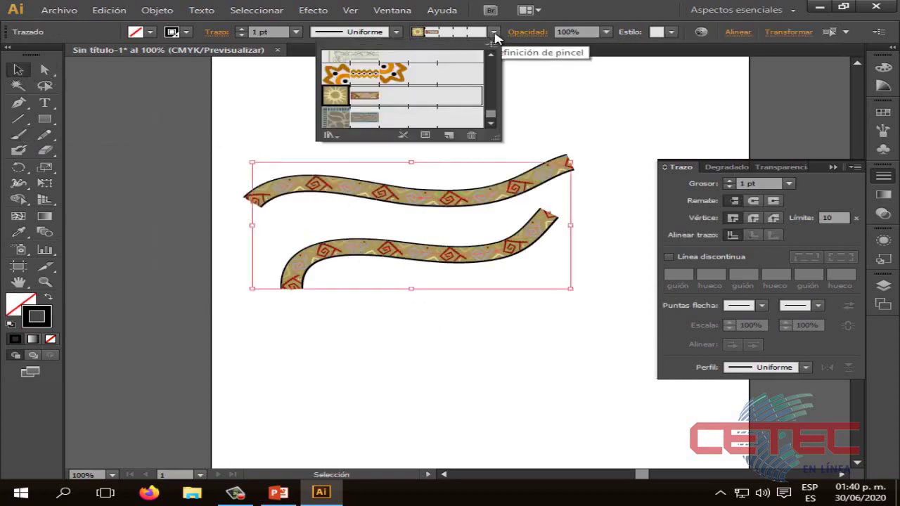
drag(491, 112, 492, 60)
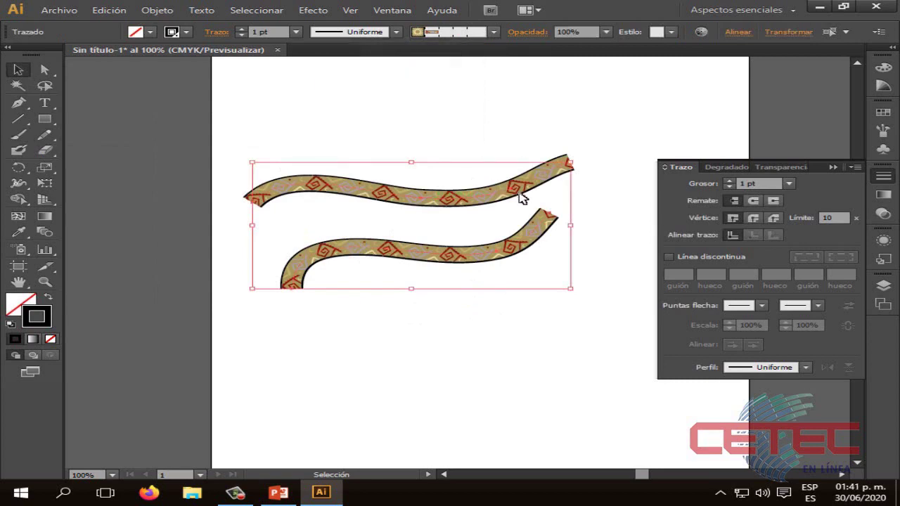
key(Delete)
Step: With the Básico brush, paint a wavy stroke and a short stroke above it
click(494, 32)
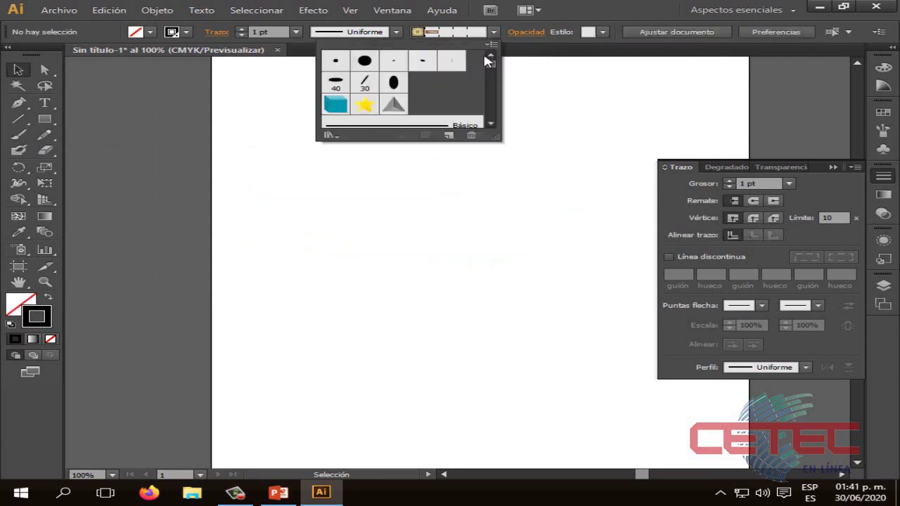
click(445, 124)
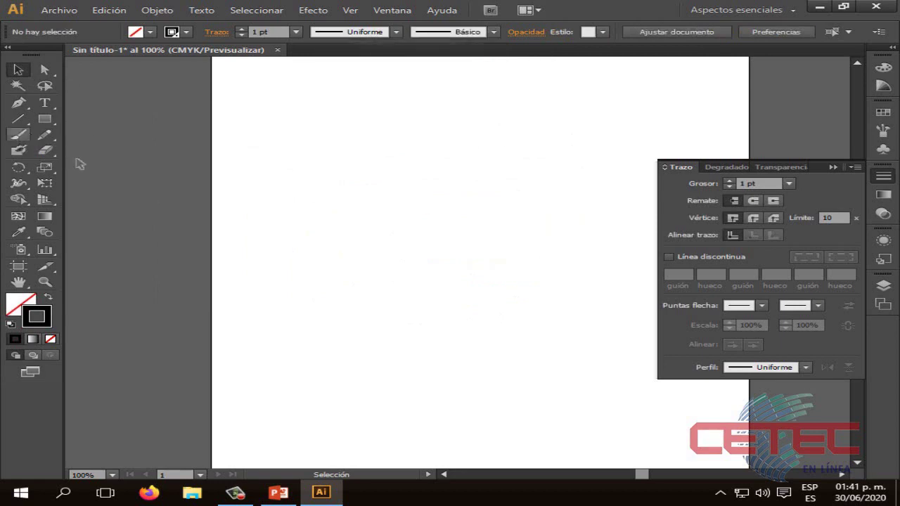
click(18, 134)
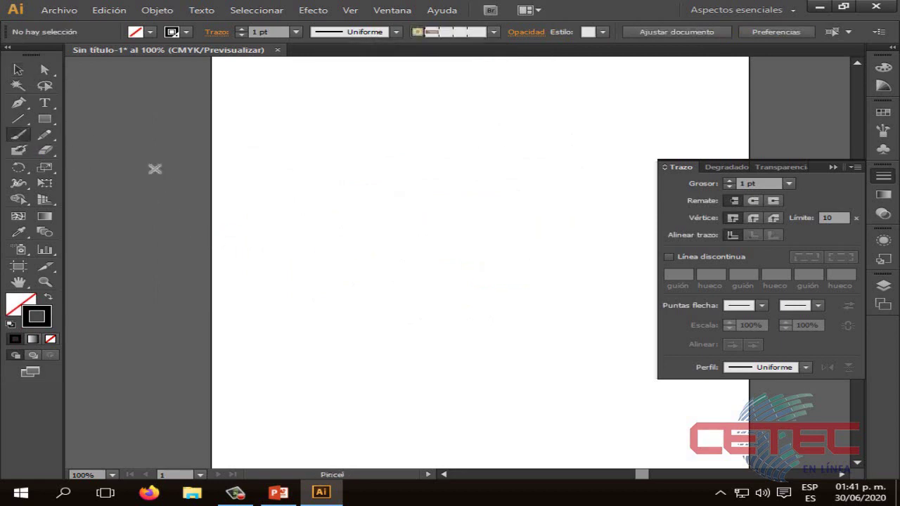
drag(369, 204, 566, 209)
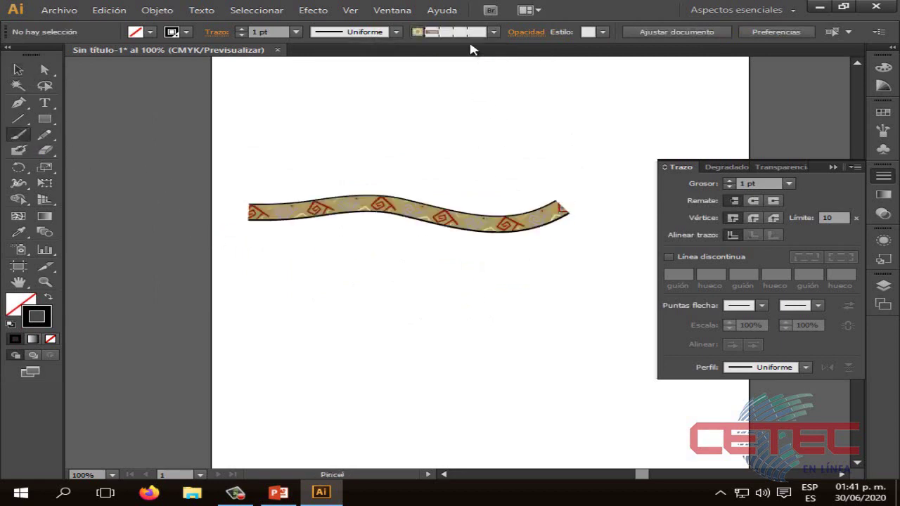
click(494, 32)
drag(491, 111, 490, 58)
click(462, 94)
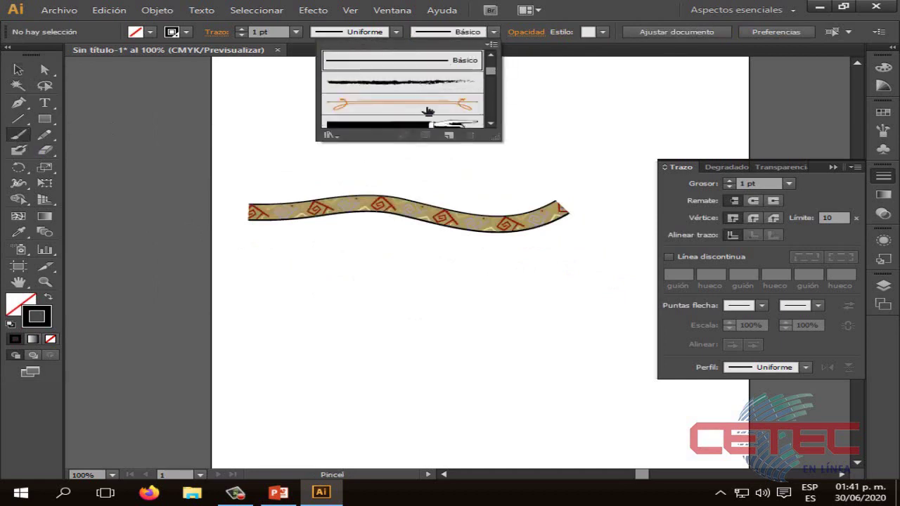
click(416, 169)
drag(535, 153, 391, 152)
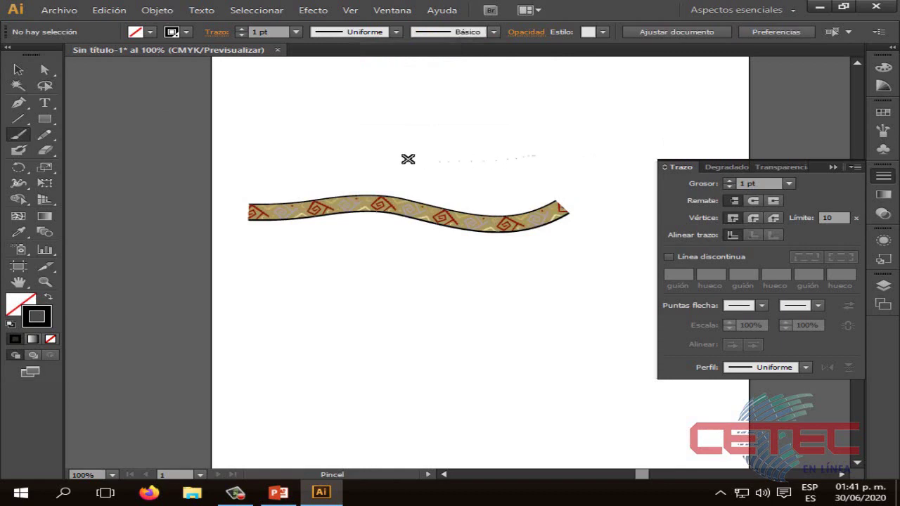
Step: Add a rough charcoal stroke, then select all brush strokes and delete them
click(493, 31)
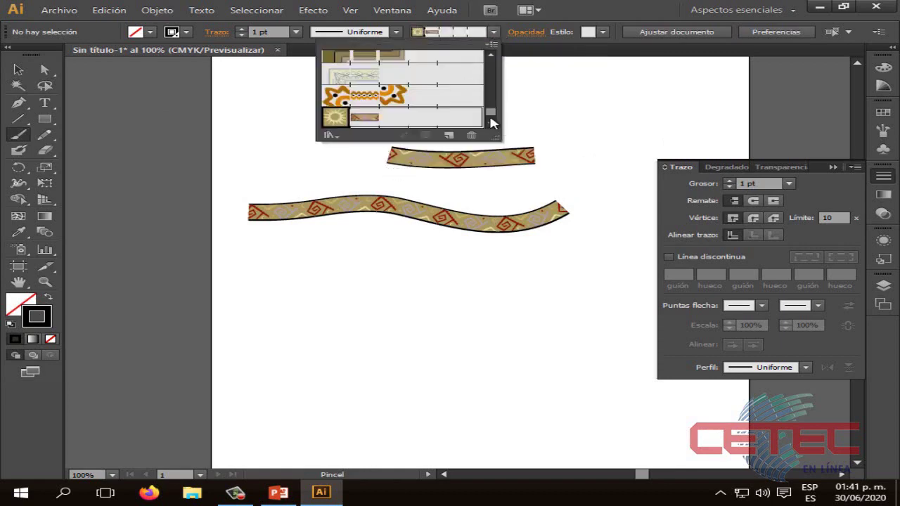
drag(491, 120, 493, 79)
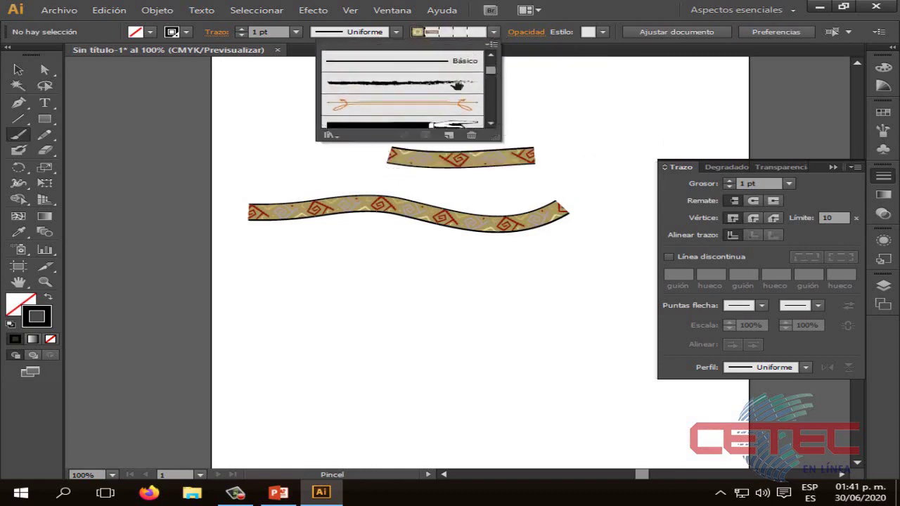
click(456, 84)
drag(379, 174, 551, 181)
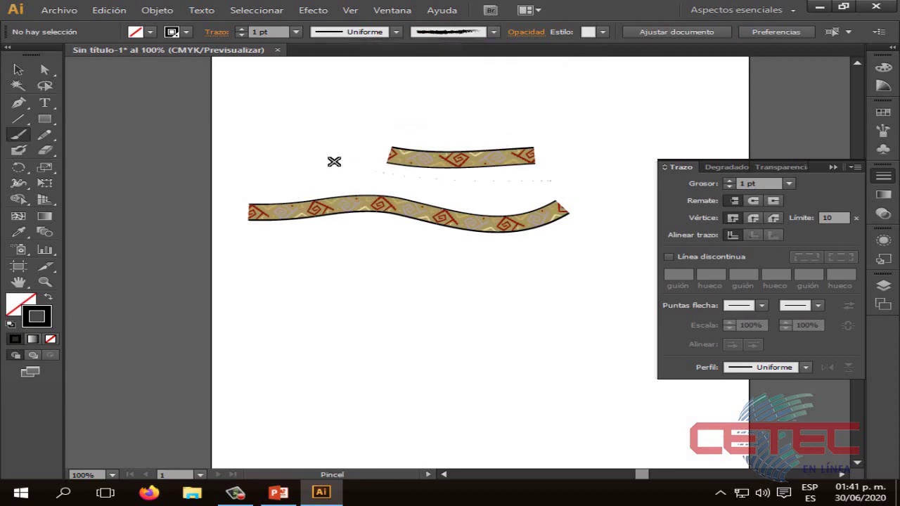
drag(333, 162, 329, 162)
click(18, 69)
drag(521, 273, 227, 79)
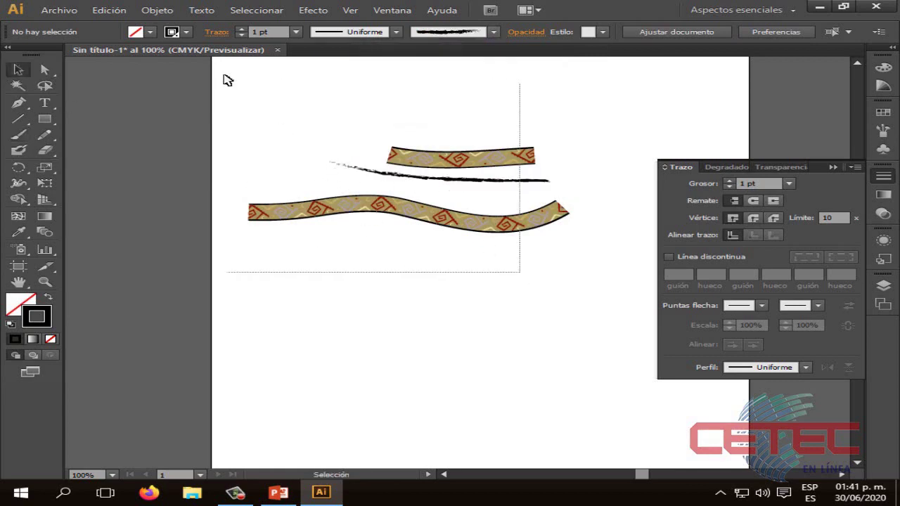
key(Delete)
click(491, 33)
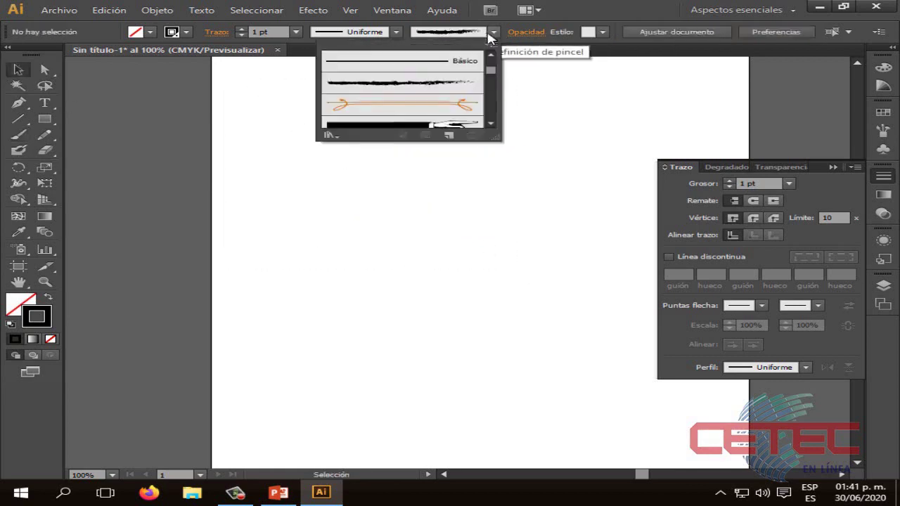
Step: Paint a wavy charcoal stroke across the upper artboard and stretch it wider
click(407, 67)
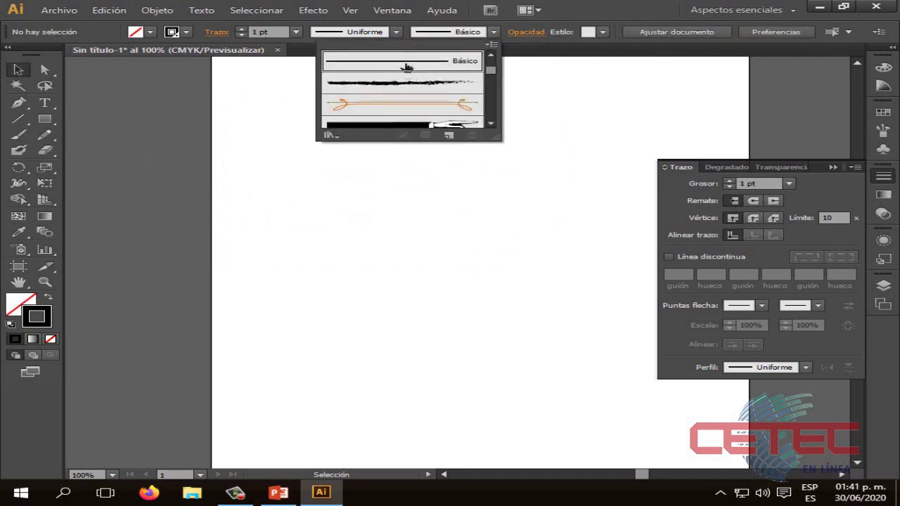
click(300, 189)
click(18, 134)
drag(287, 182, 577, 197)
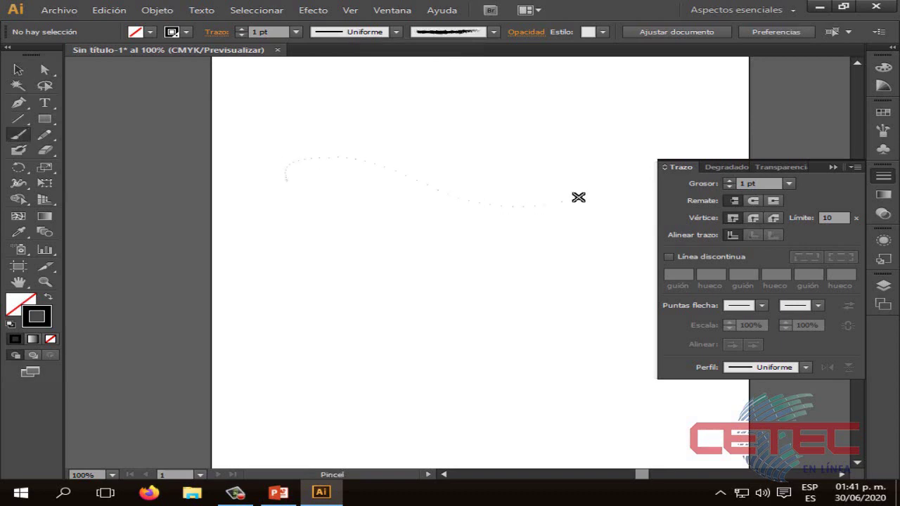
click(494, 32)
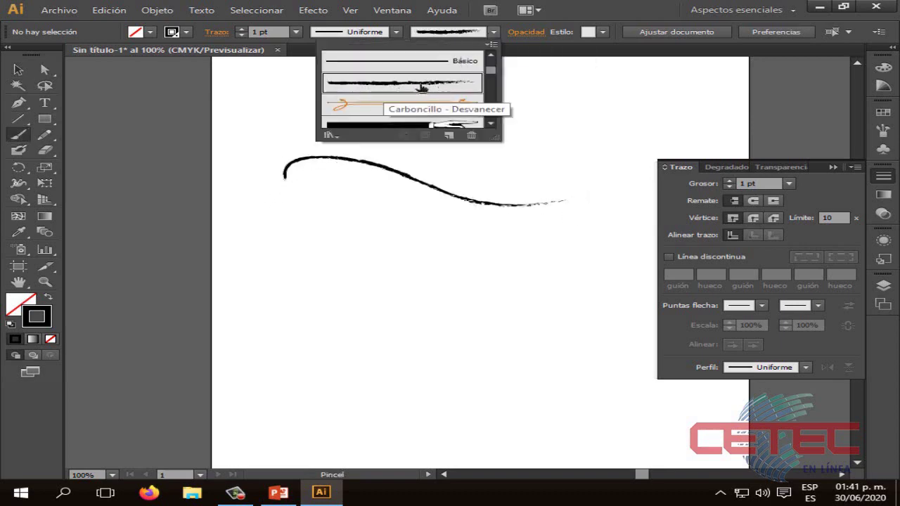
click(323, 200)
key(v)
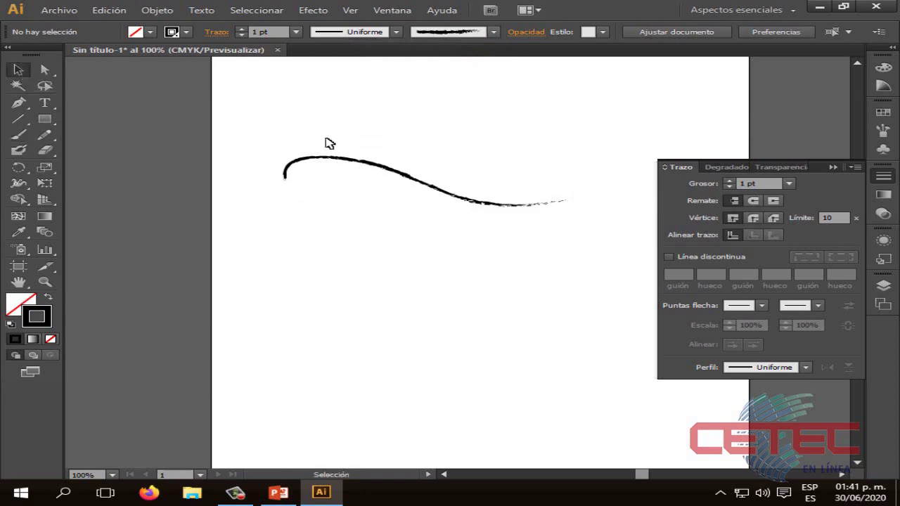
click(373, 166)
mouse_move(555, 220)
mouse_down()
mouse_move(566, 241)
mouse_move(599, 227)
mouse_up()
Step: Set the stroke weight to 10 pt and move the charcoal stroke to the top
click(504, 243)
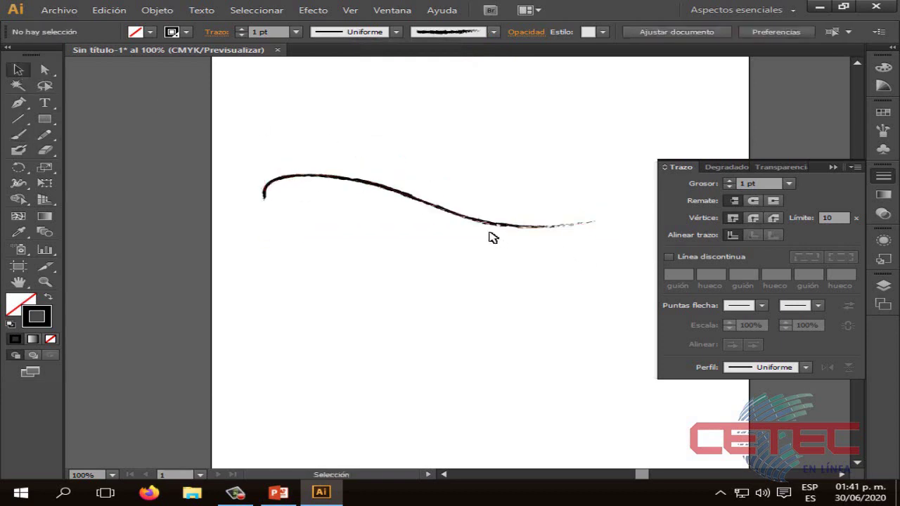
click(492, 227)
click(496, 272)
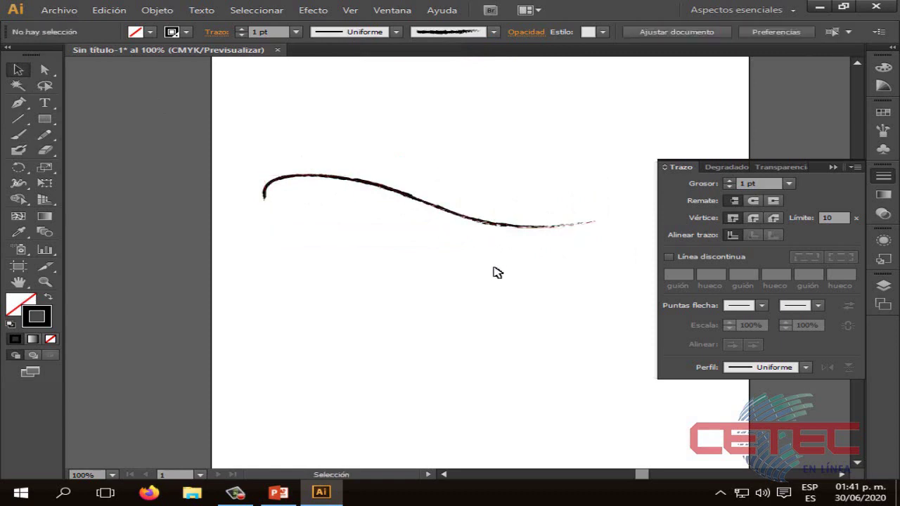
click(490, 227)
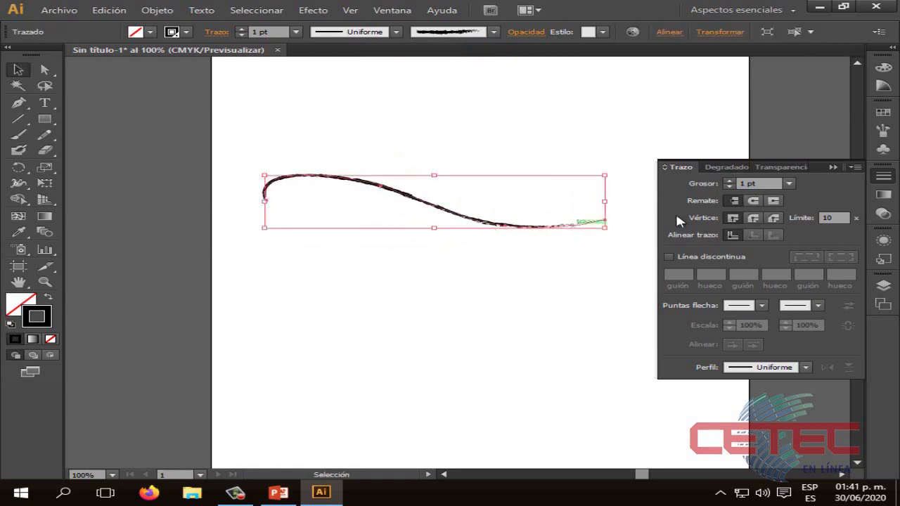
click(789, 183)
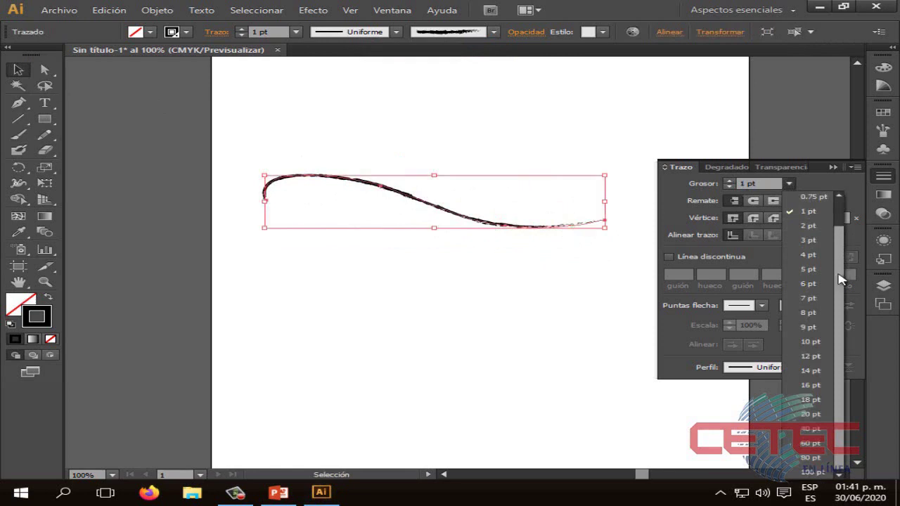
click(810, 341)
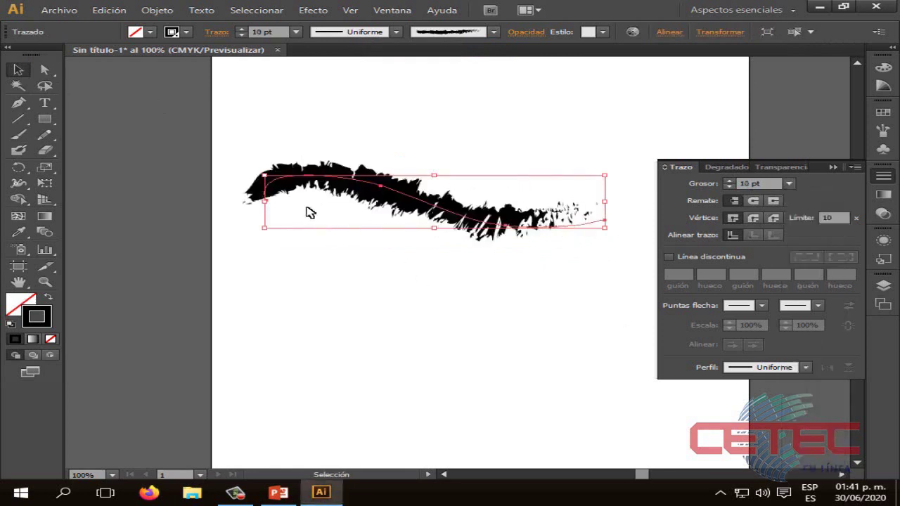
click(789, 183)
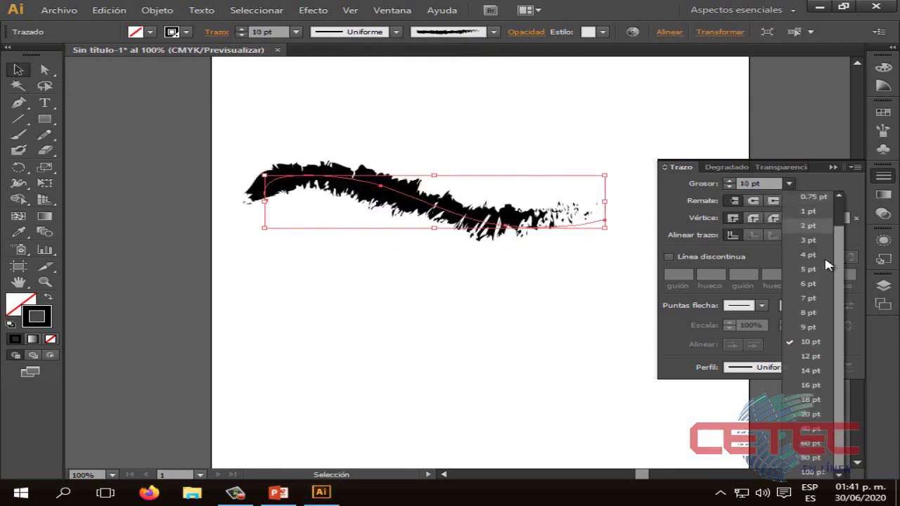
click(808, 407)
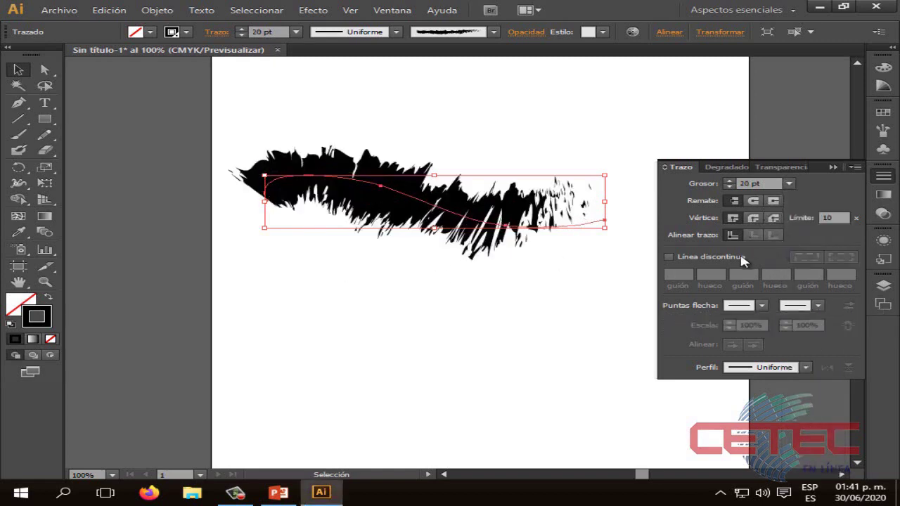
key(ctrl+z)
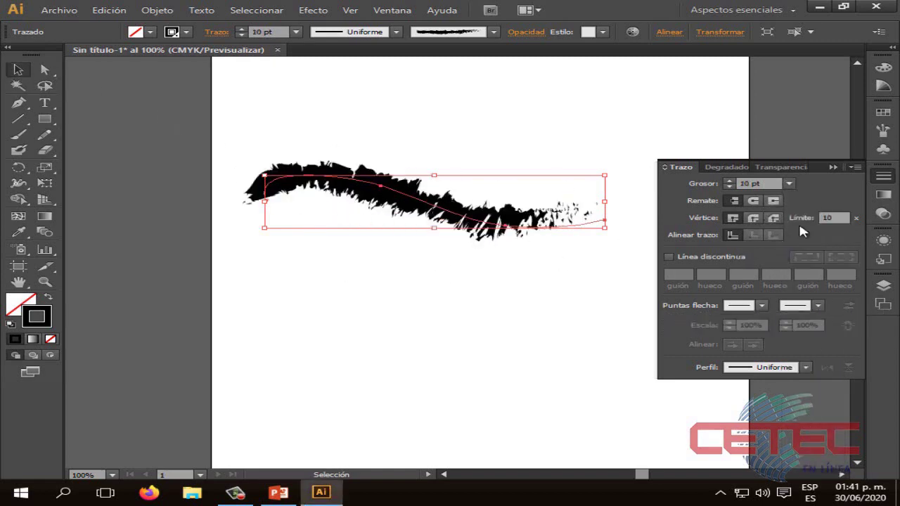
mouse_move(470, 214)
mouse_down()
mouse_move(491, 108)
mouse_move(524, 122)
mouse_up()
Step: Draw a rectangle below the charcoal stroke and select it
click(493, 273)
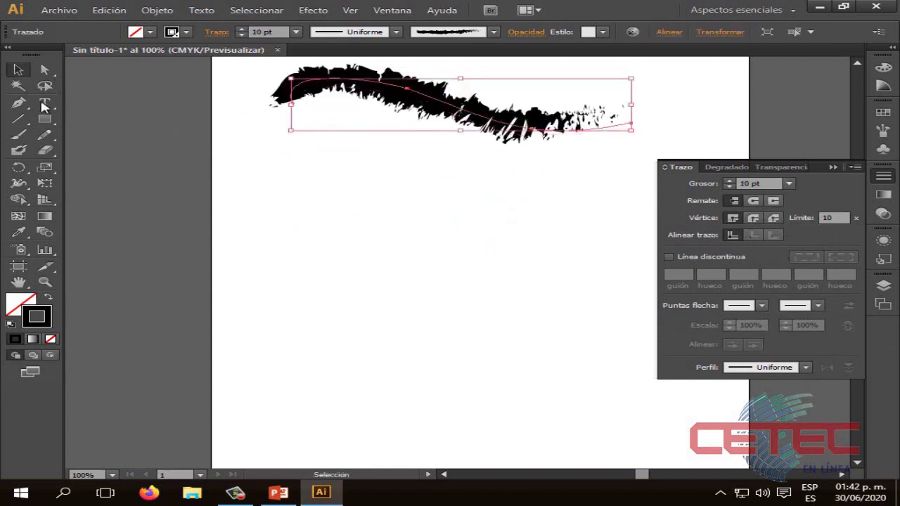
click(49, 152)
click(44, 120)
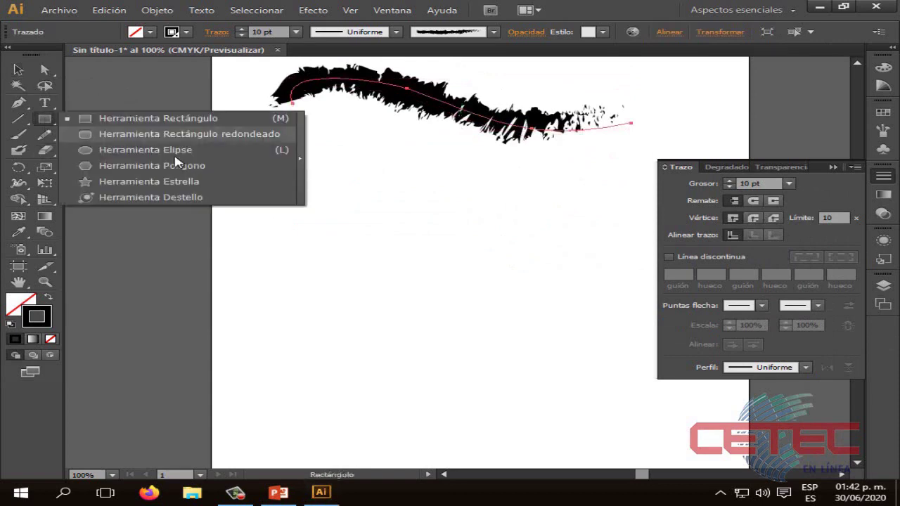
drag(342, 188, 552, 323)
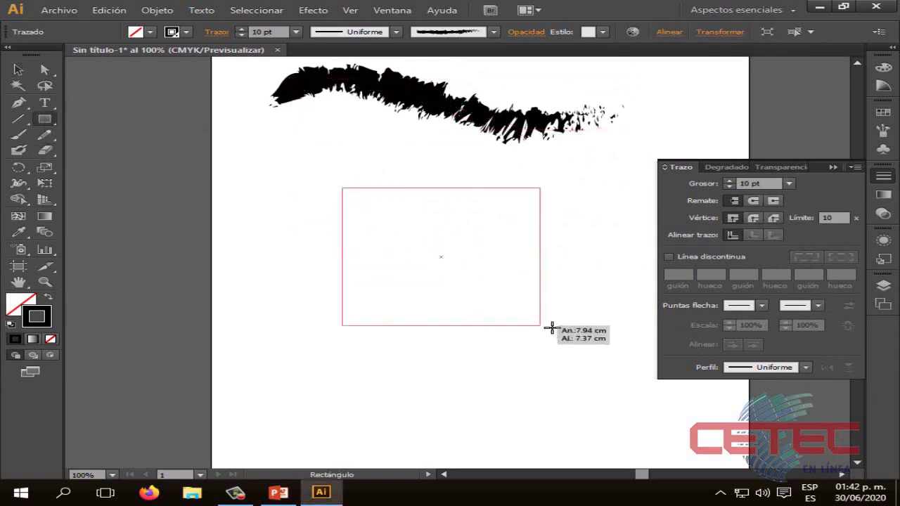
click(19, 70)
click(391, 353)
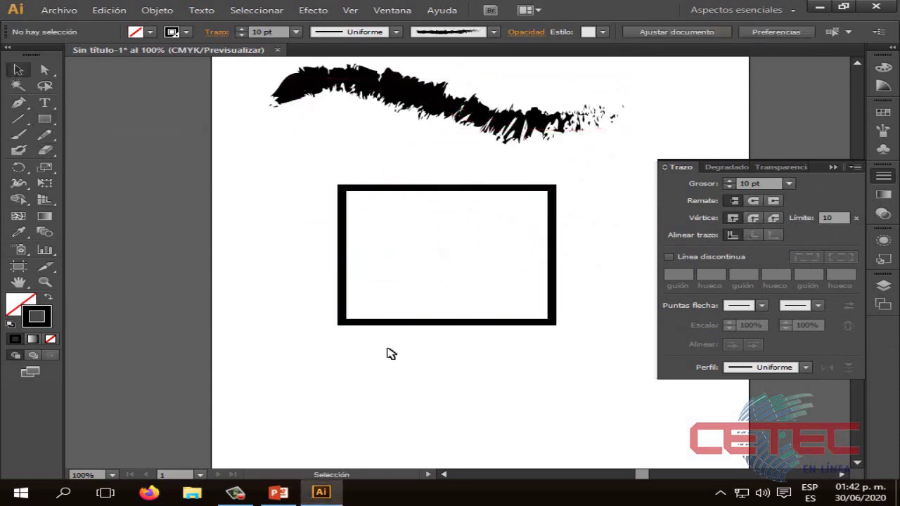
click(398, 322)
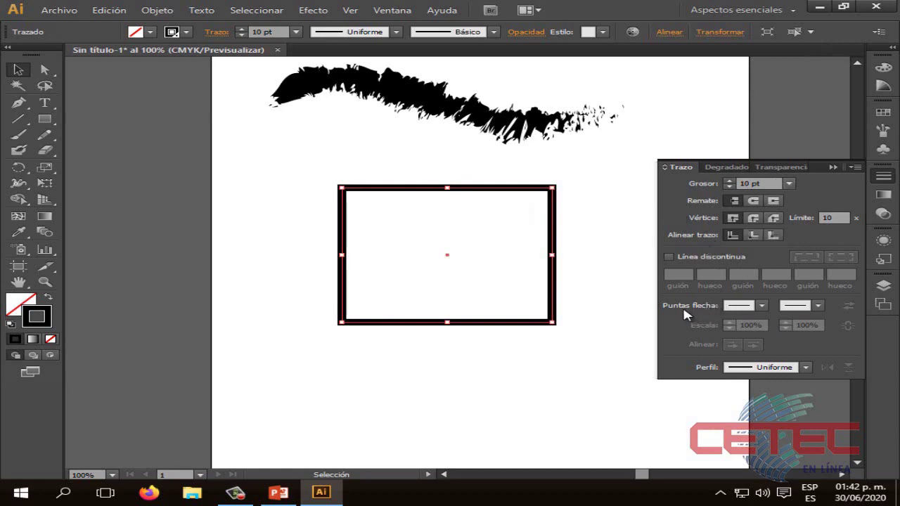
Step: Set Flecha 1 as both the start and end arrowhead of the rectangle path
click(762, 305)
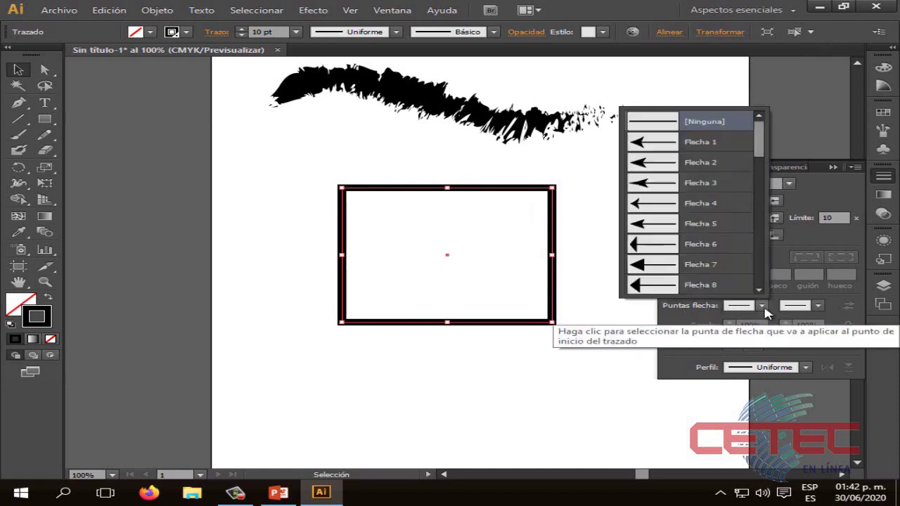
click(707, 142)
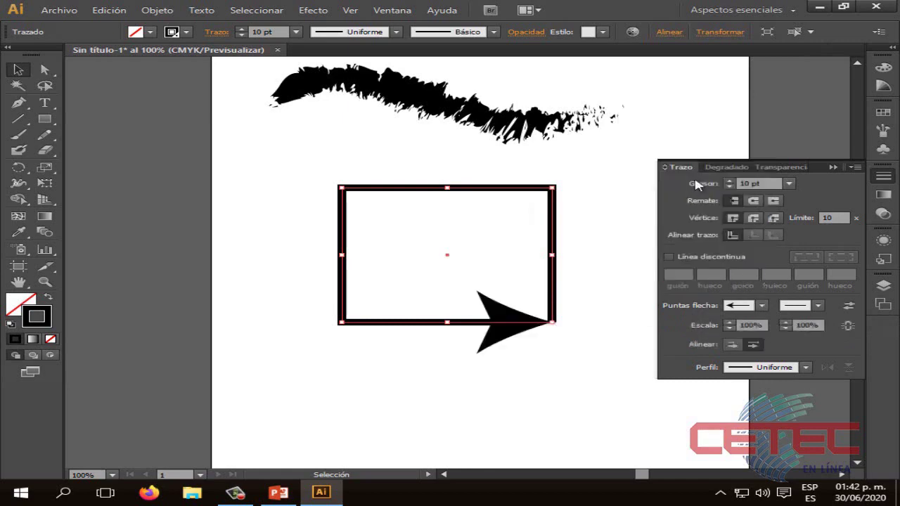
click(601, 383)
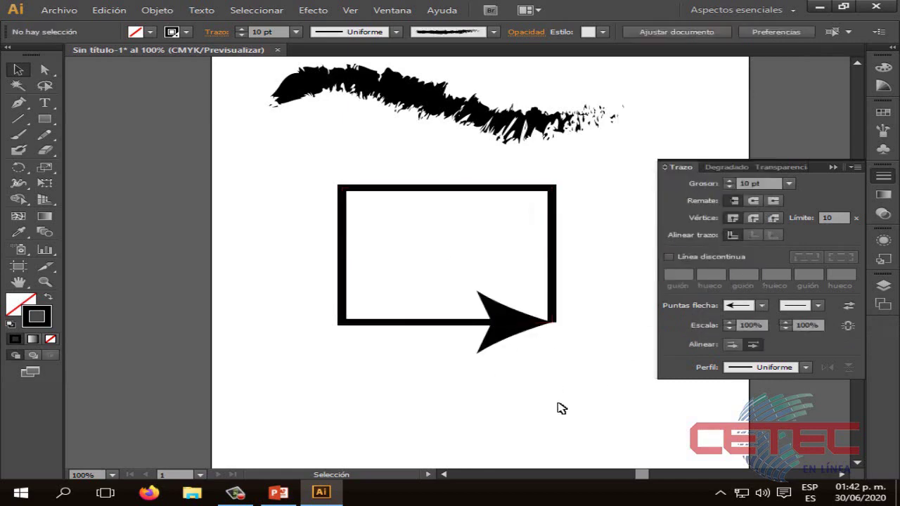
click(819, 310)
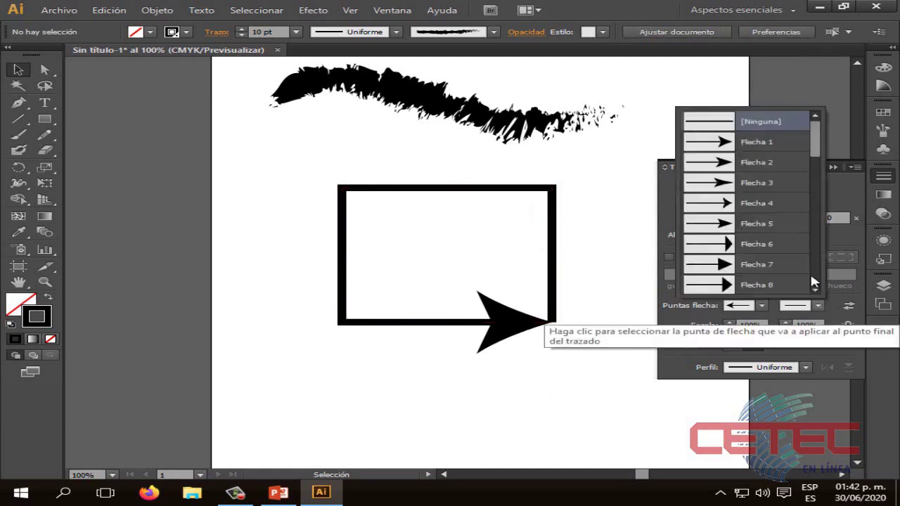
click(728, 146)
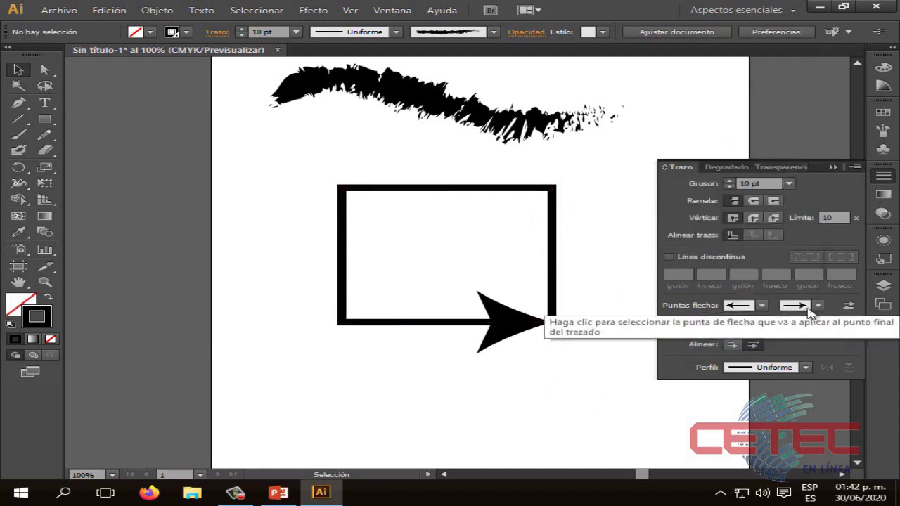
Step: Change the start arrowhead to Flecha 3 and pick a different end arrowhead
click(761, 306)
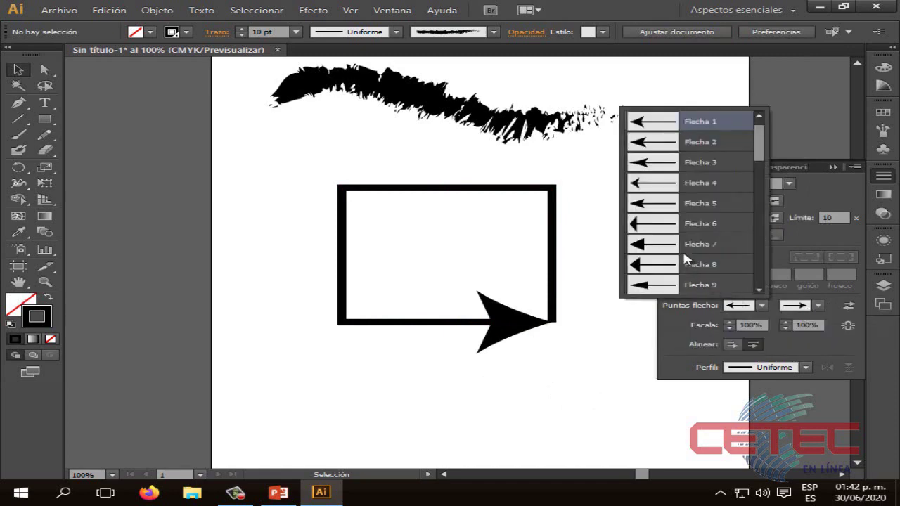
click(681, 168)
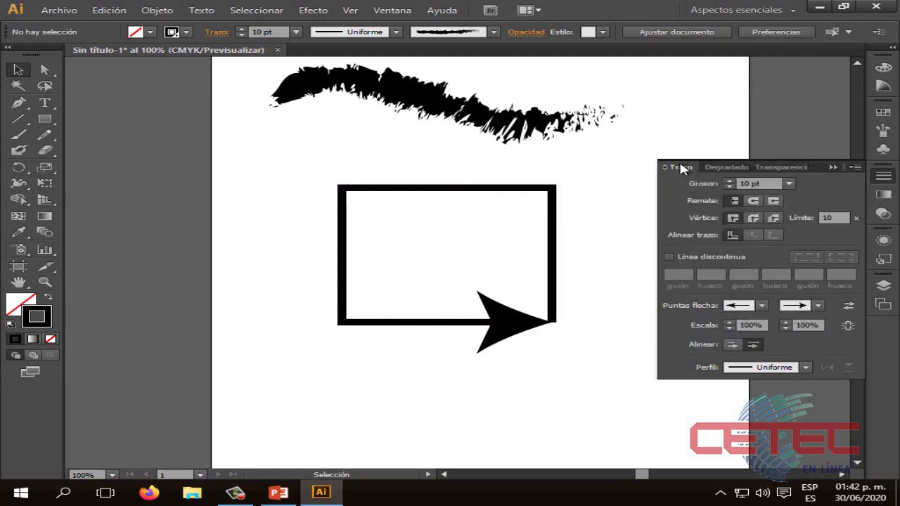
click(536, 318)
click(761, 306)
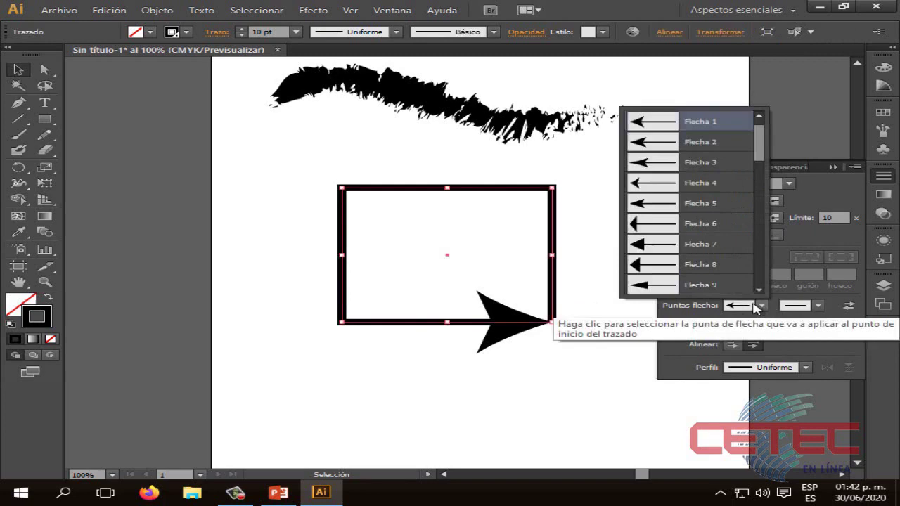
click(700, 163)
click(817, 306)
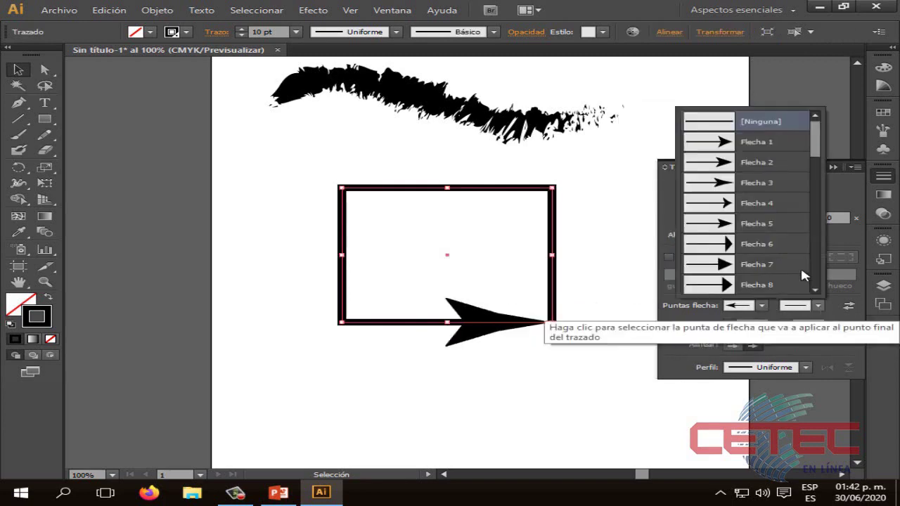
click(760, 176)
click(558, 398)
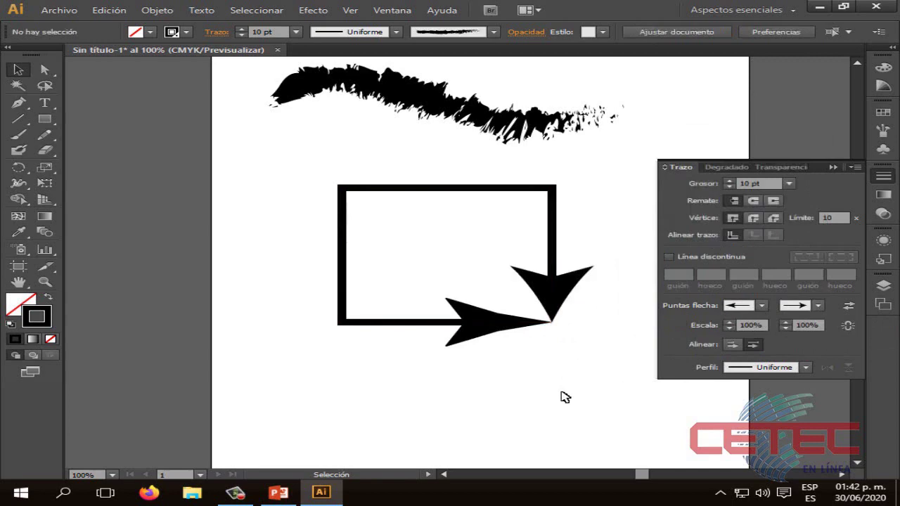
Step: Make the pointing-hand Flecha 35 the path's start arrowhead
click(466, 321)
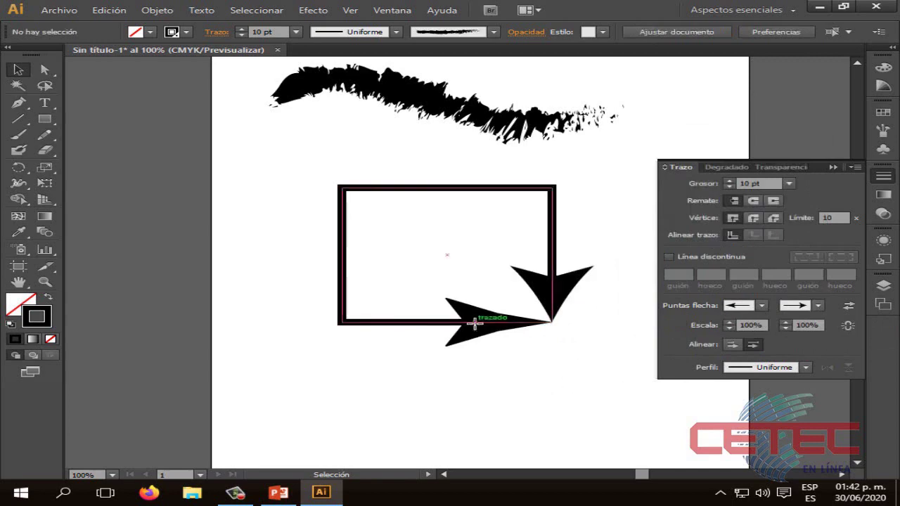
click(762, 306)
drag(760, 165, 761, 284)
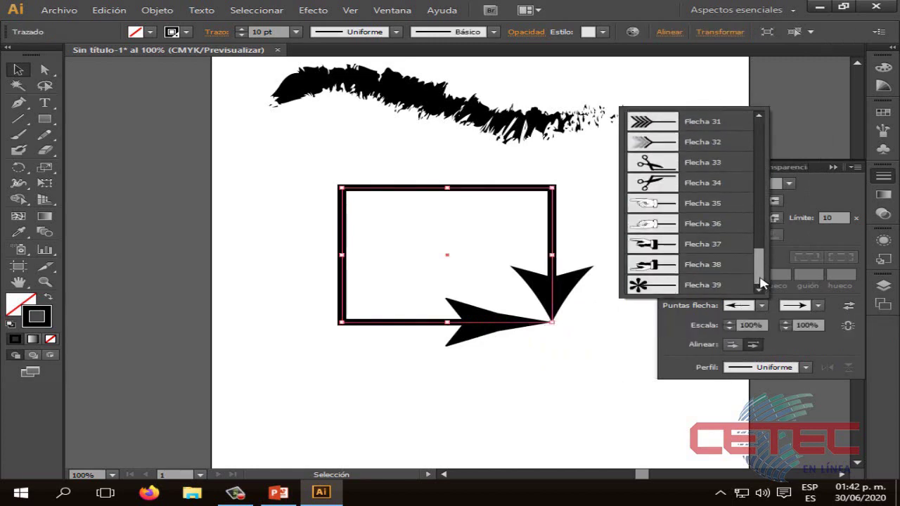
click(699, 204)
click(555, 419)
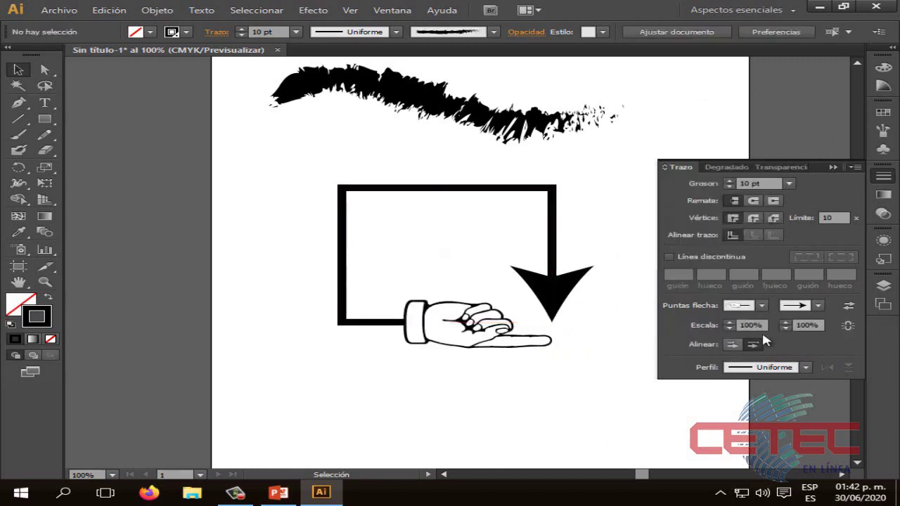
click(817, 305)
drag(814, 132, 813, 283)
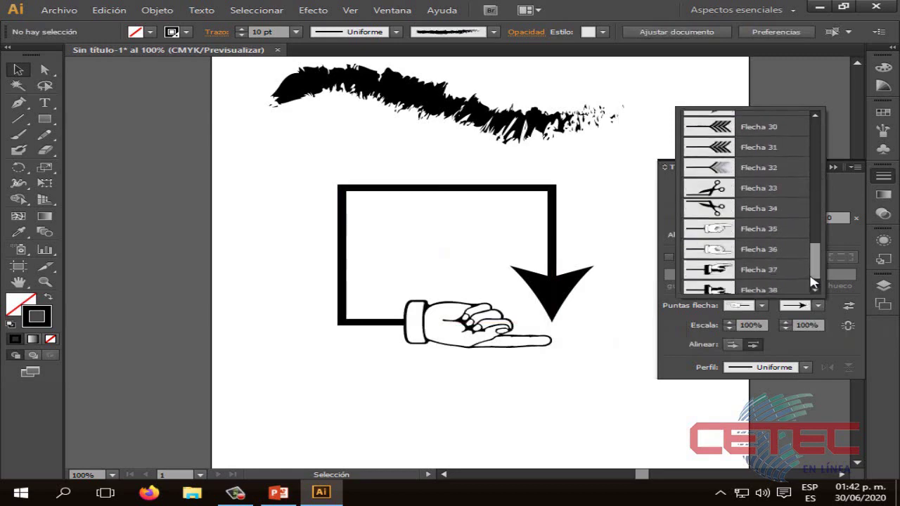
click(749, 229)
Step: Apply a pointing-hand arrowhead (Flecha 35–37) to the path's end
click(552, 283)
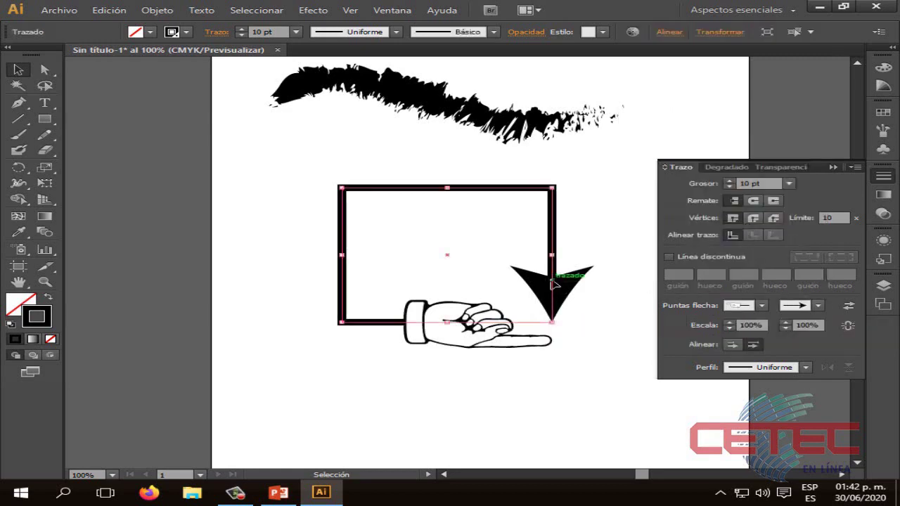
click(817, 305)
drag(812, 151, 805, 208)
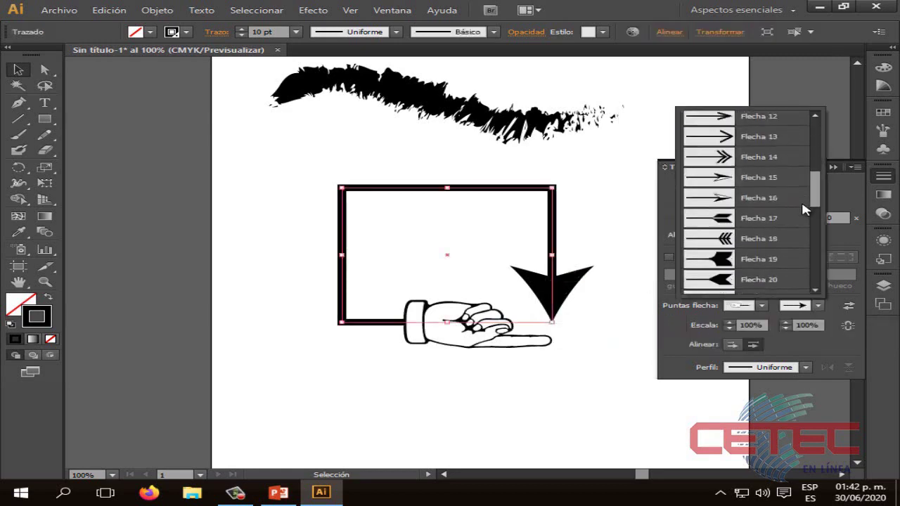
scroll(799, 249, down, 4)
scroll(798, 249, down, 2)
scroll(797, 246, down, 1)
click(797, 246)
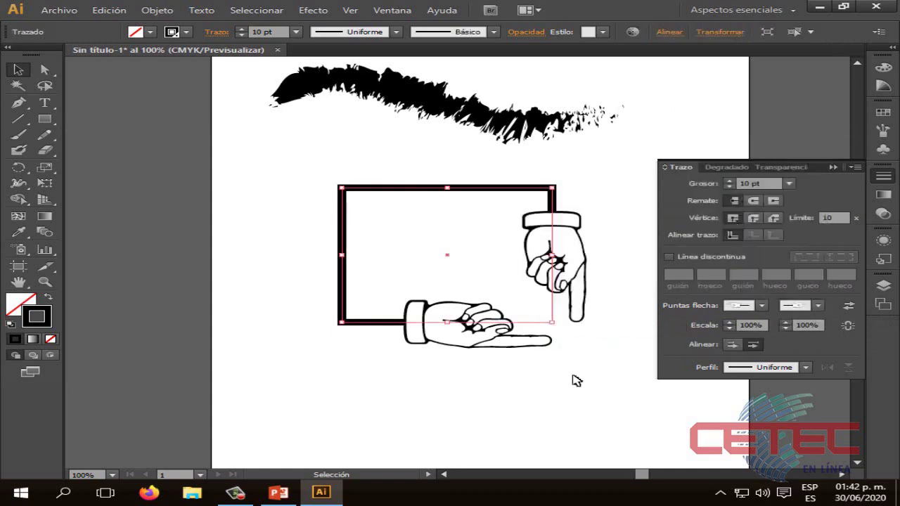
click(540, 419)
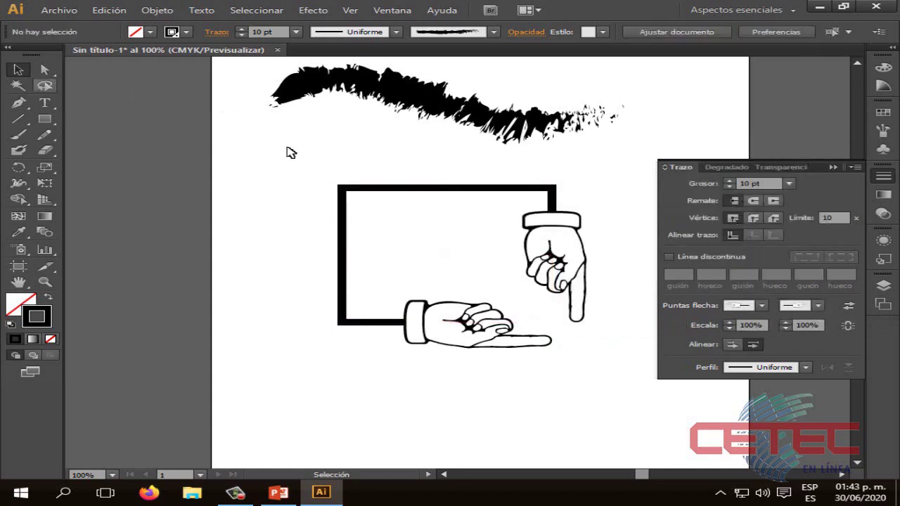
Step: Move the rectangle up and left, enlarging it, then shrinking it to a small box
drag(410, 190, 311, 164)
drag(452, 294, 555, 402)
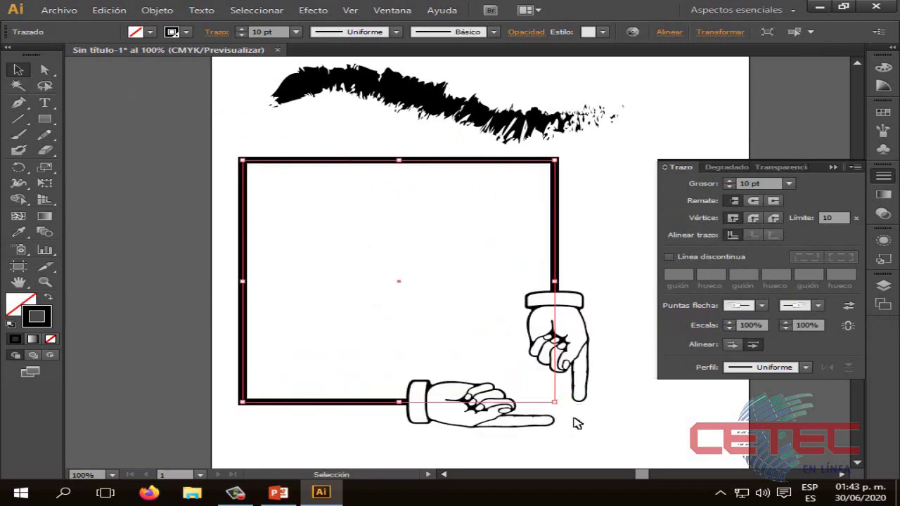
mouse_move(555, 404)
mouse_down()
mouse_move(345, 239)
mouse_move(450, 309)
mouse_up()
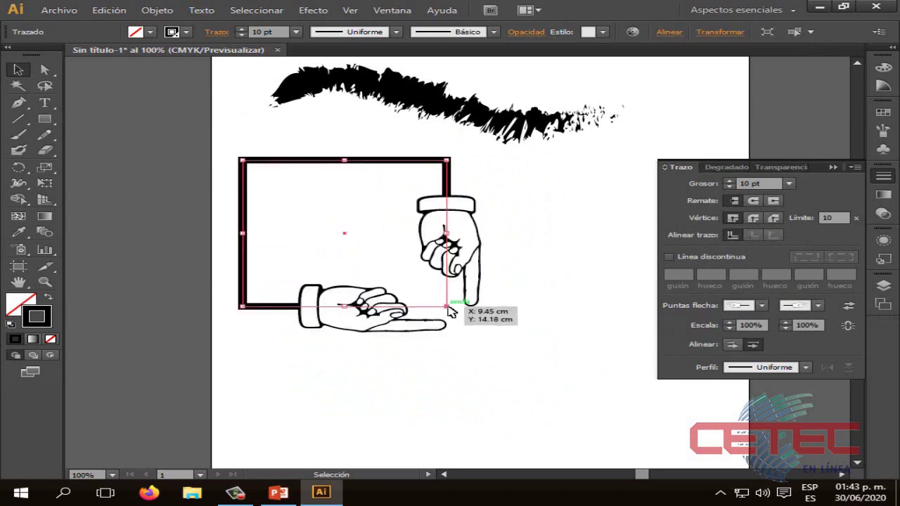
click(492, 432)
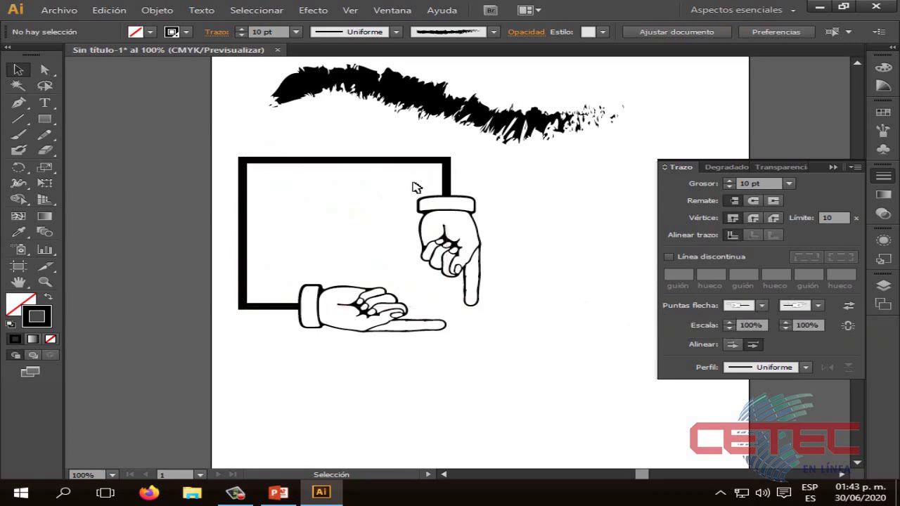
Step: Try a round corner join on the rectangle, then revert it to miter
click(434, 204)
click(618, 277)
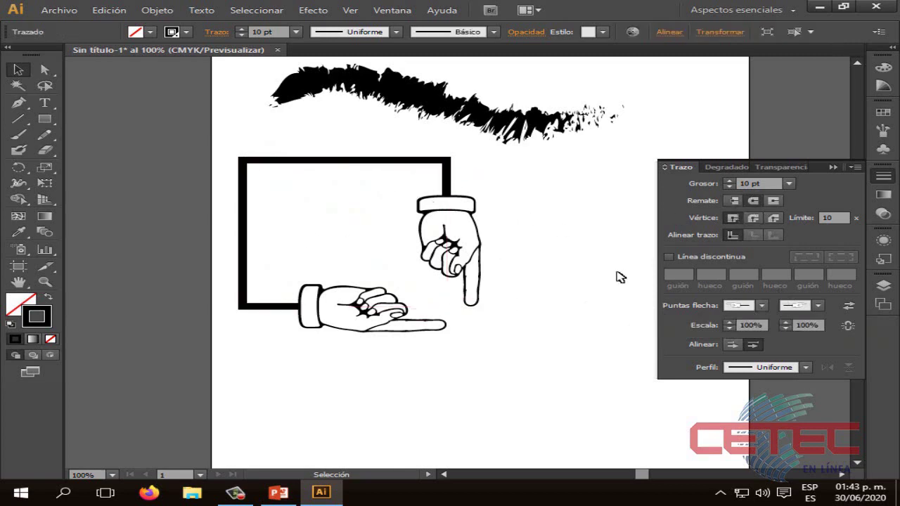
click(466, 177)
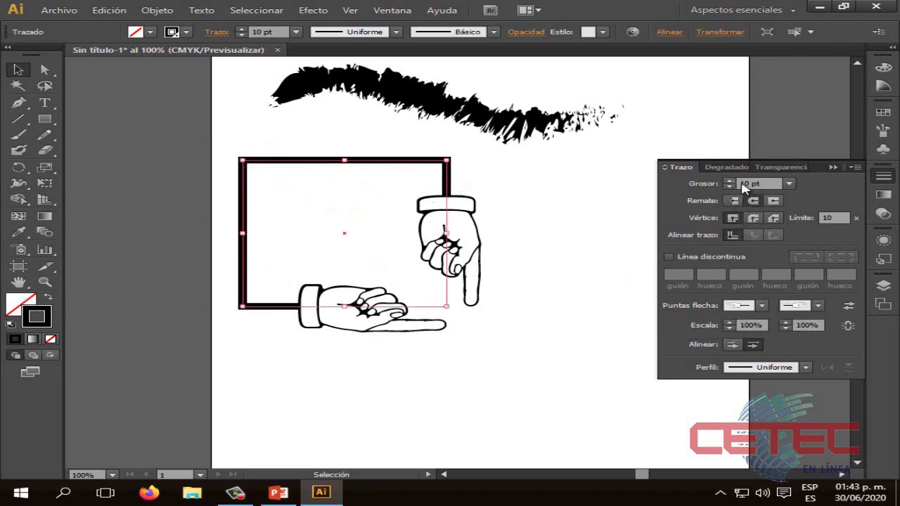
click(753, 219)
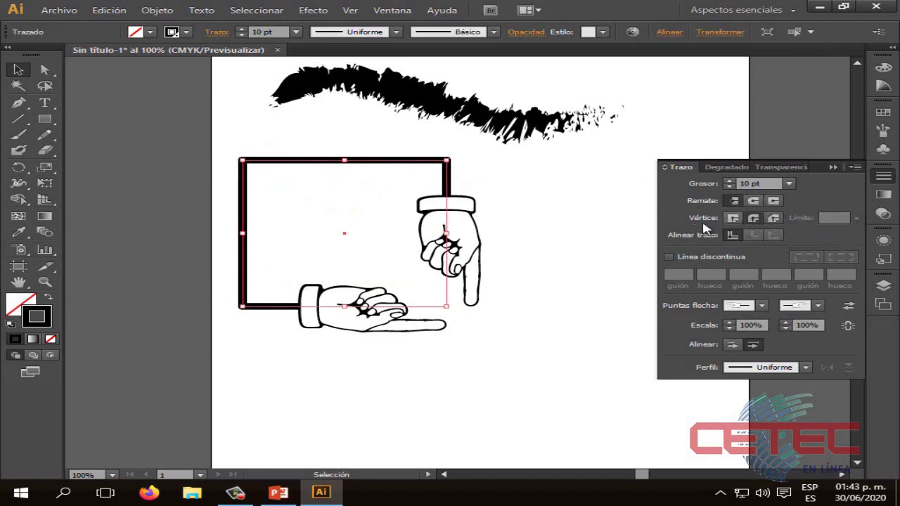
click(734, 218)
click(618, 232)
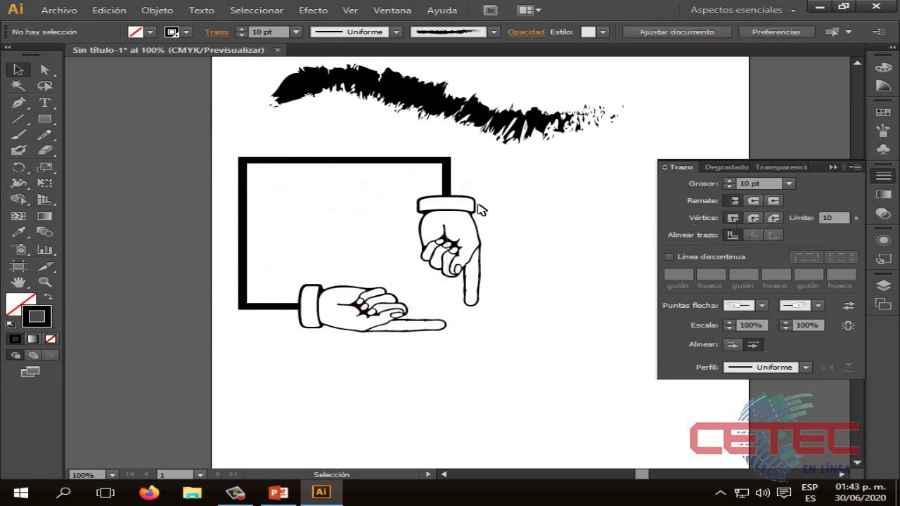
key(super+plus)
click(42, 28)
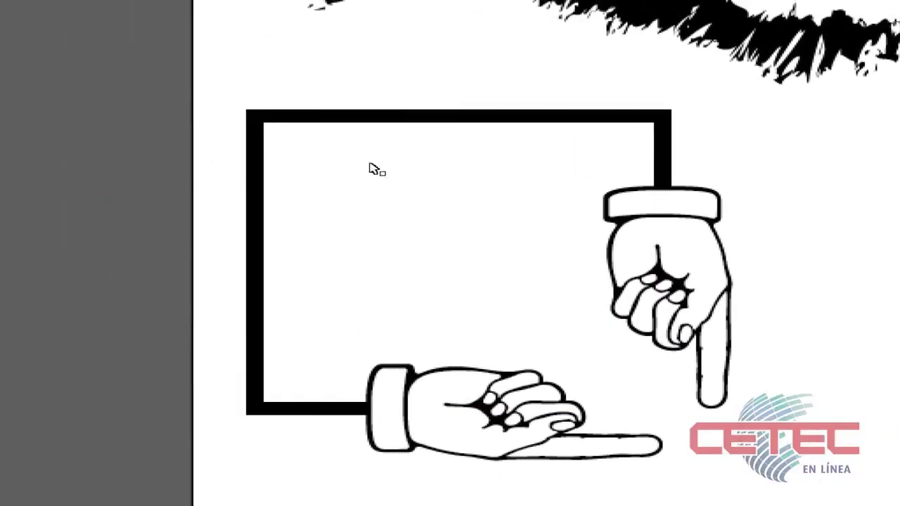
click(370, 169)
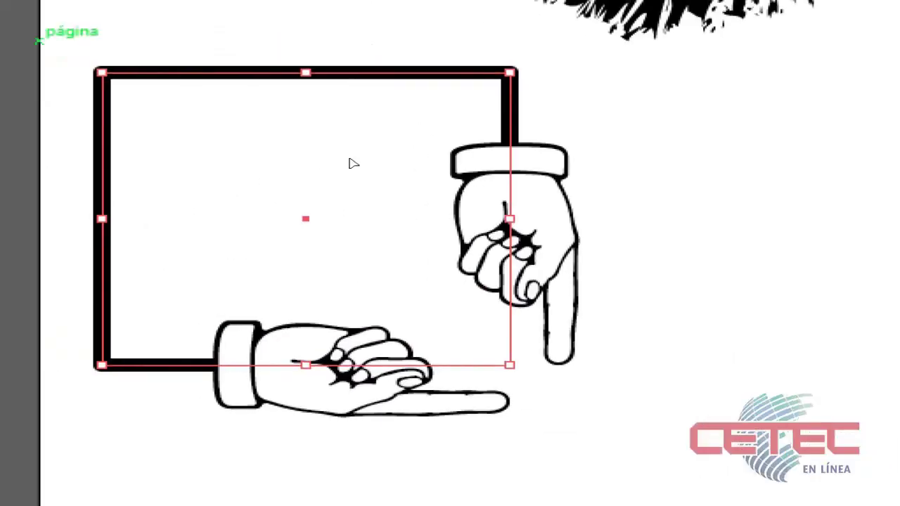
click(422, 169)
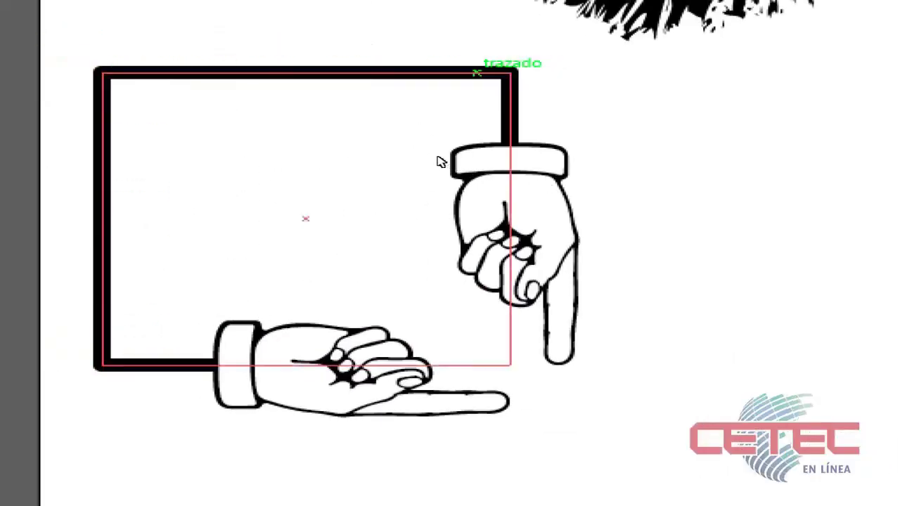
click(508, 72)
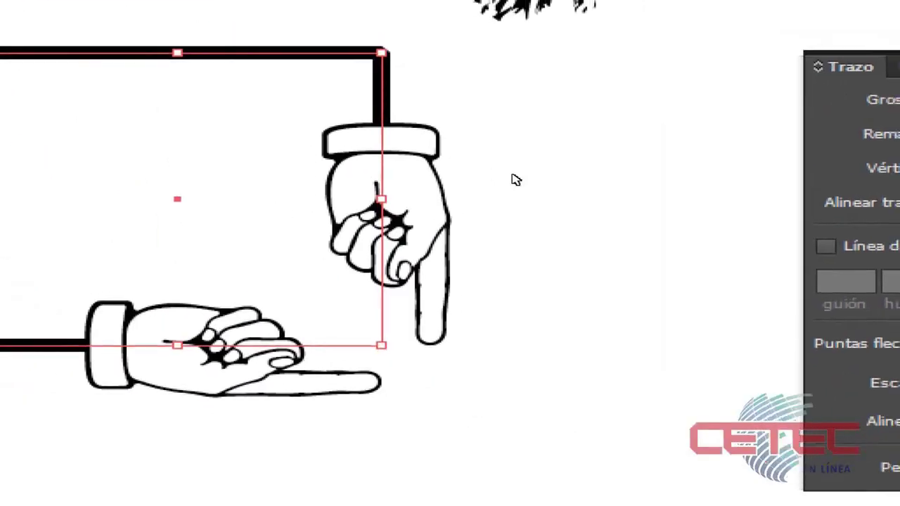
click(513, 179)
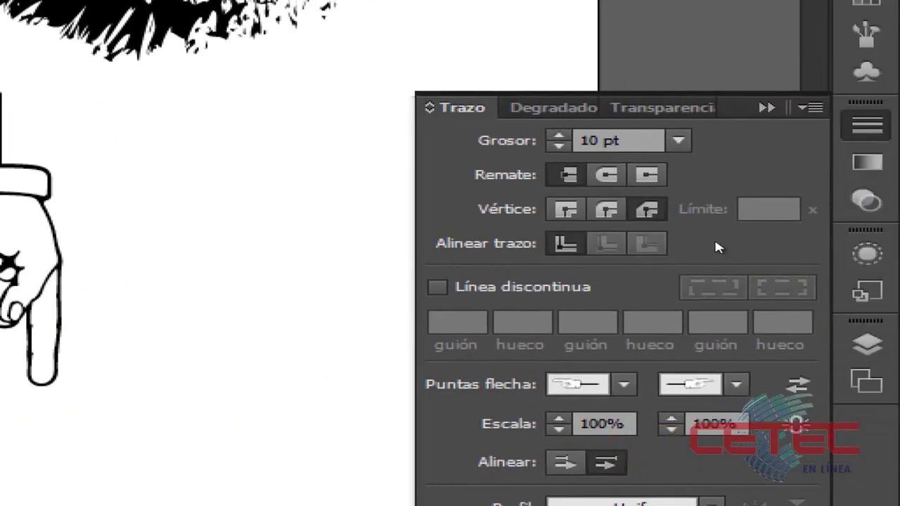
click(627, 206)
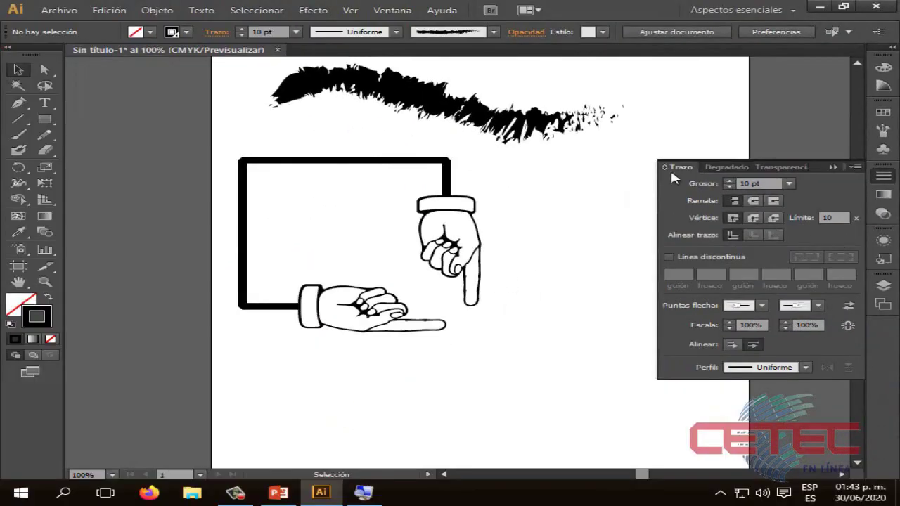
Step: Move the rectangle up just below the charcoal brush stroke
drag(478, 287, 535, 302)
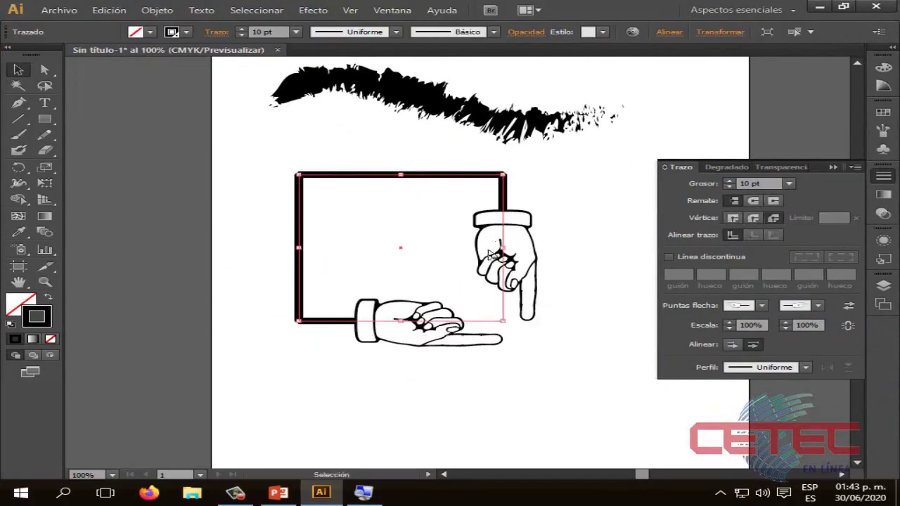
mouse_move(490, 254)
mouse_down()
mouse_move(427, 186)
mouse_move(380, 162)
mouse_up()
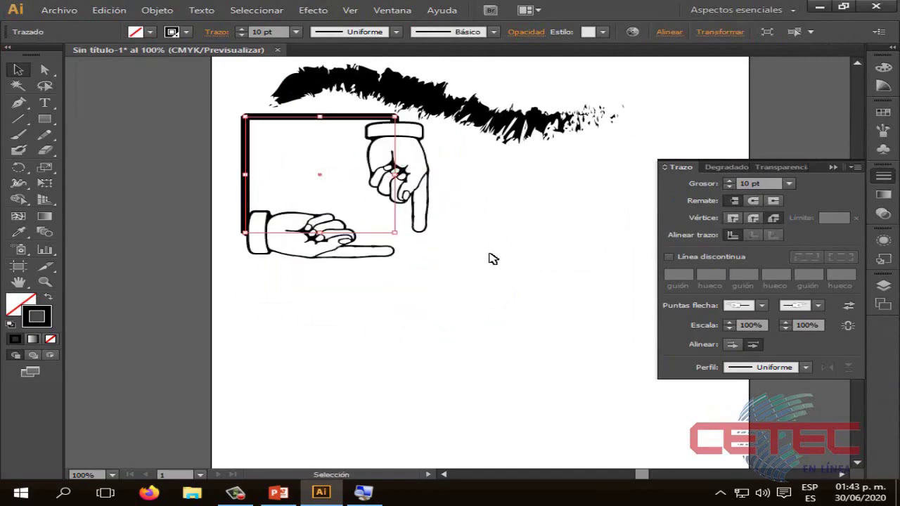
click(460, 292)
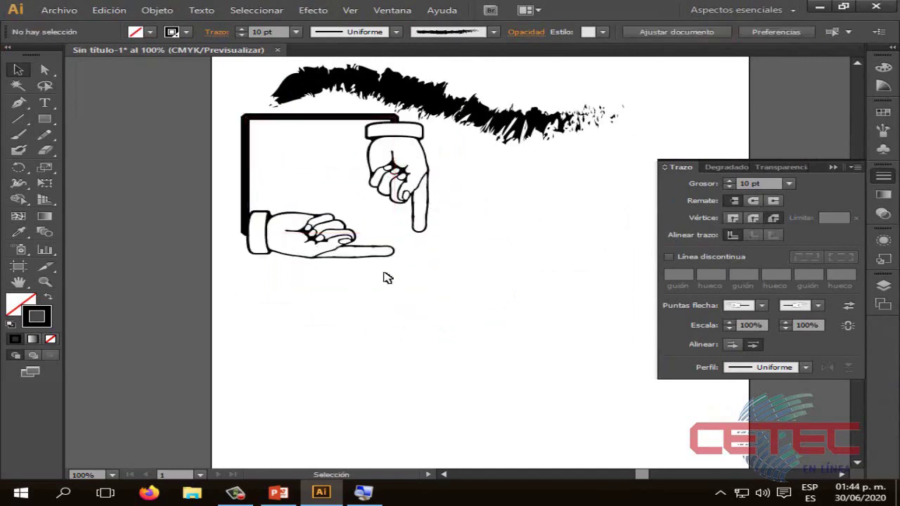
click(359, 250)
Step: Scale the hand arrowheads to 50% in the Trazo panel's Escala fields
click(730, 329)
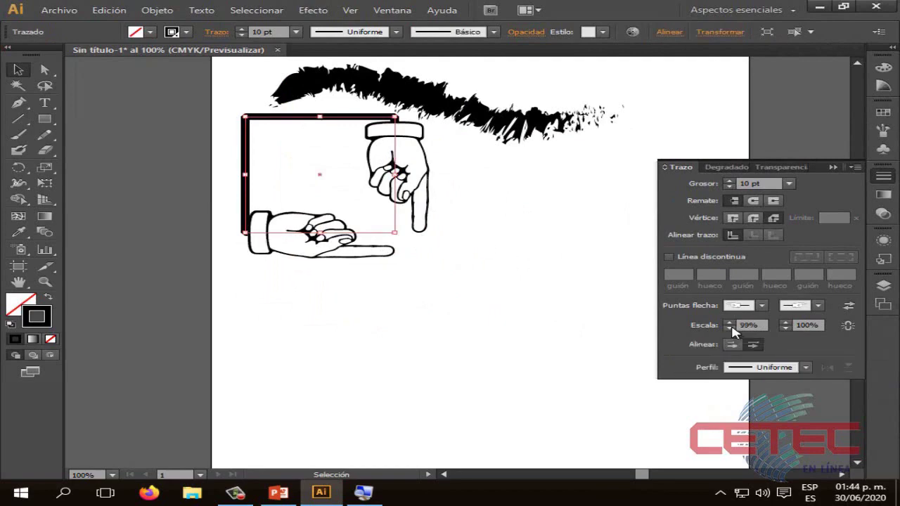
click(730, 329)
click(729, 328)
click(730, 328)
click(729, 328)
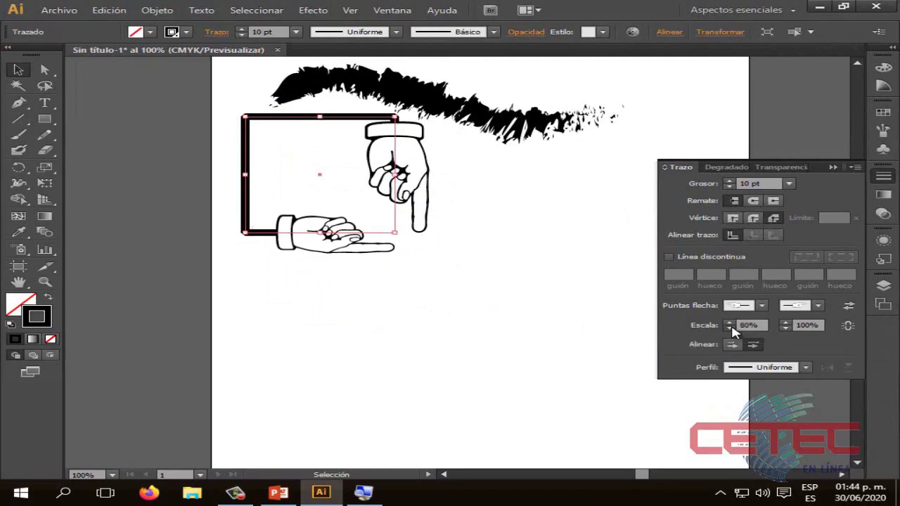
click(732, 328)
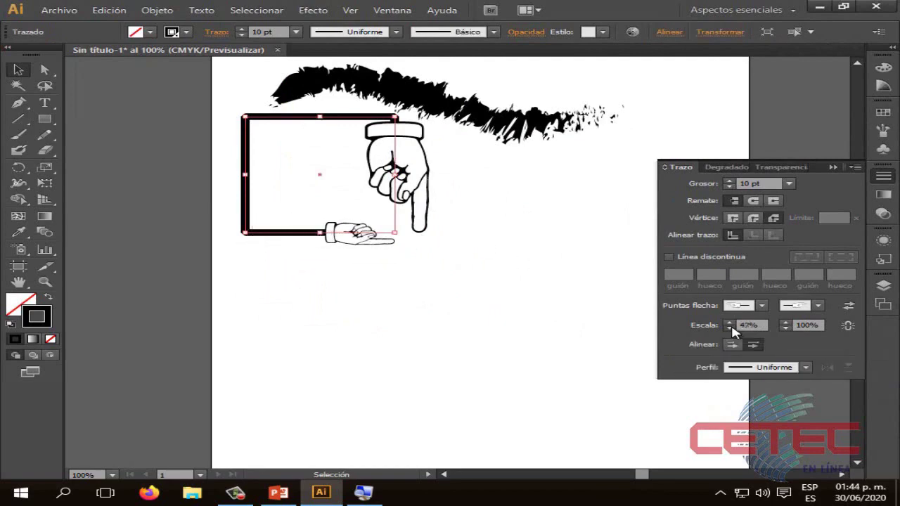
click(728, 321)
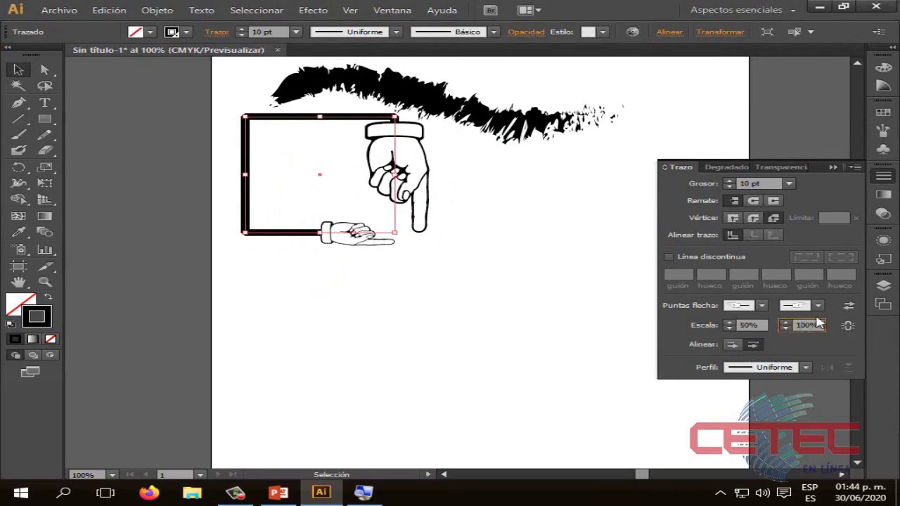
text(50)
key(Return)
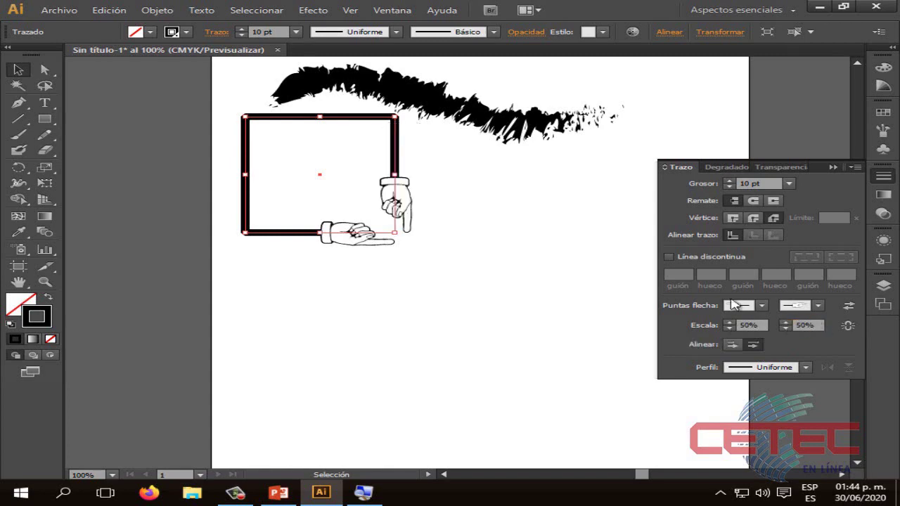
Step: Check the result, then show the Herramienta Pluma slide 7 in PowerPoint
click(495, 266)
click(388, 169)
click(496, 229)
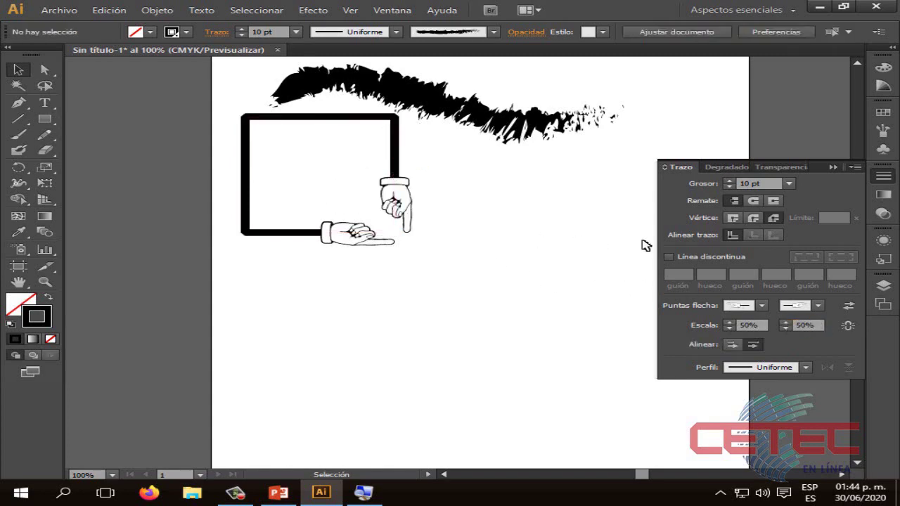
click(278, 492)
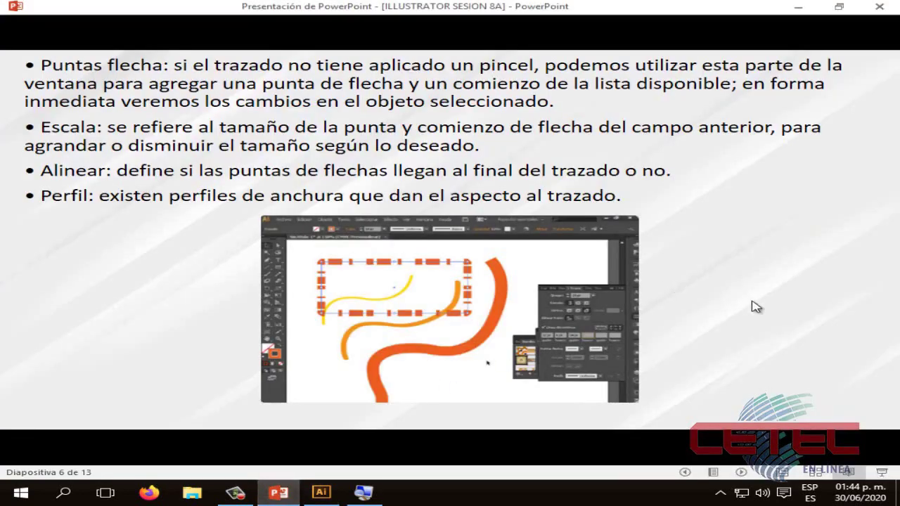
click(753, 305)
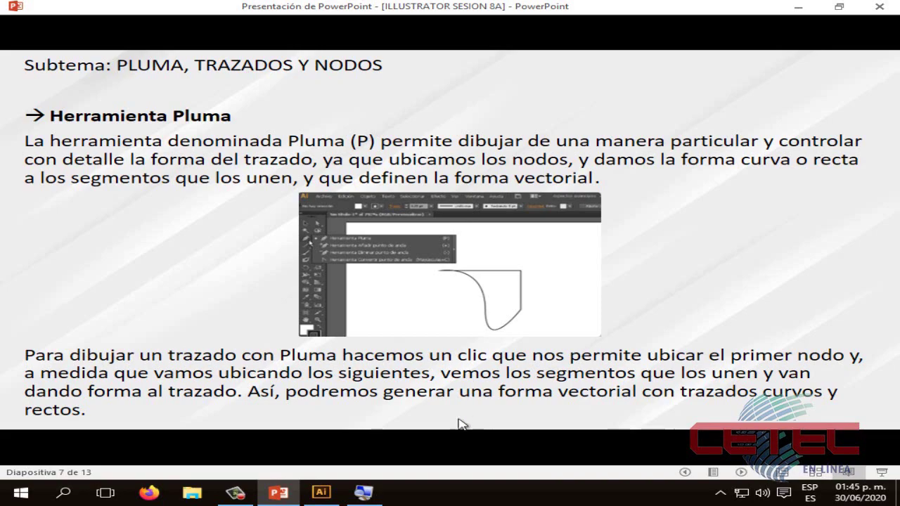
Step: Scale down the square pointing-hands frame from a corner and place it at the artboard's top-right corner
click(321, 492)
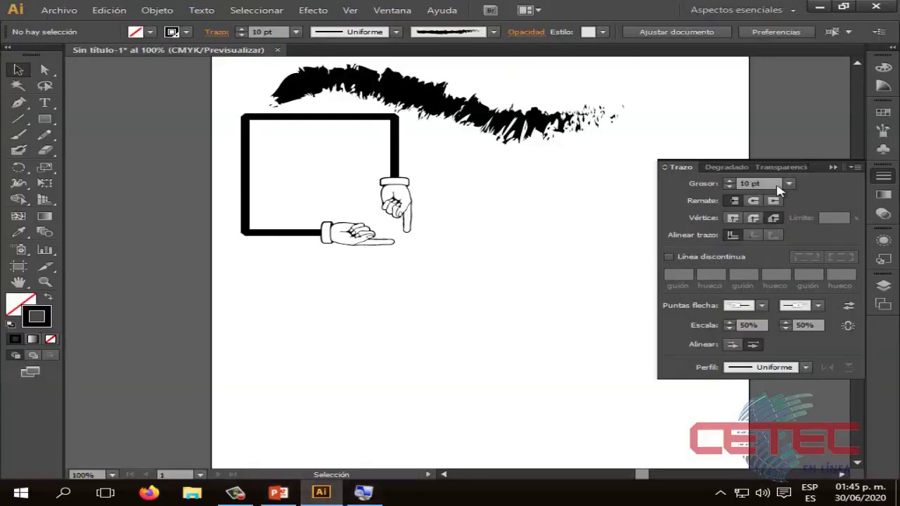
click(728, 175)
click(394, 199)
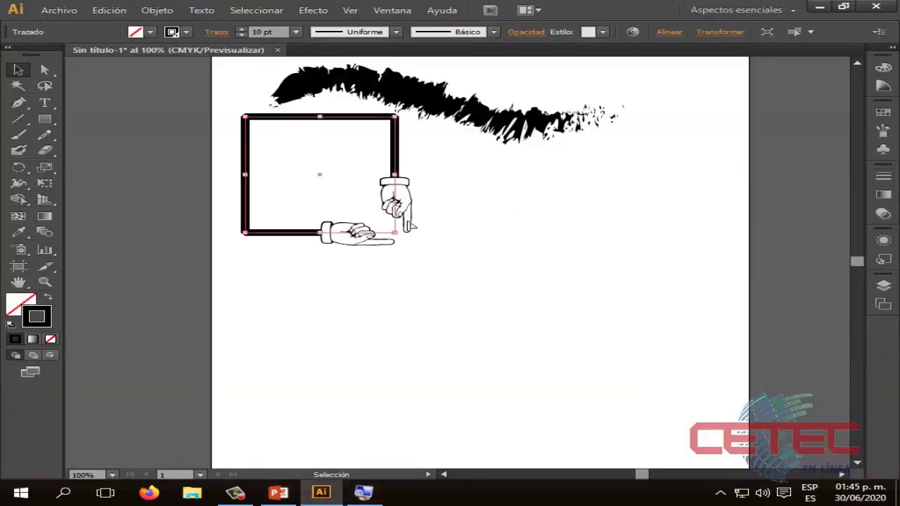
drag(395, 232, 347, 196)
drag(346, 161, 730, 125)
click(625, 201)
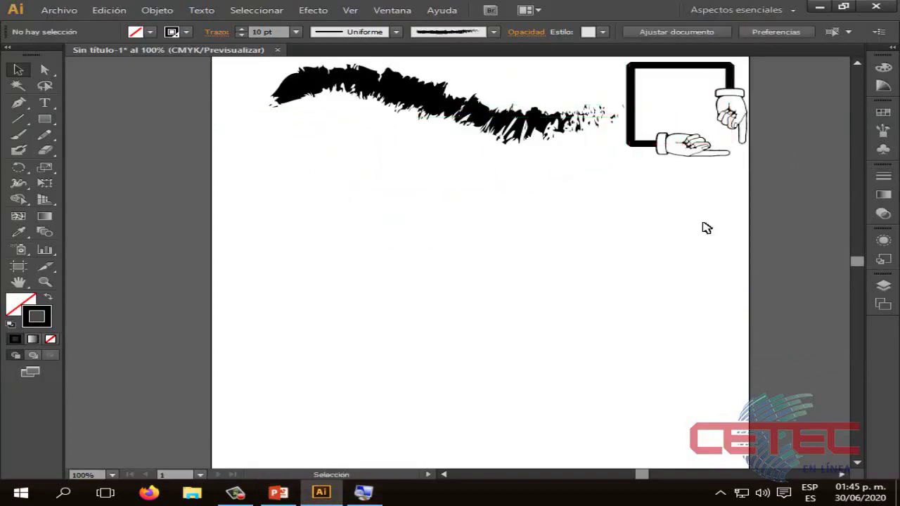
scroll(706, 228, down, 3)
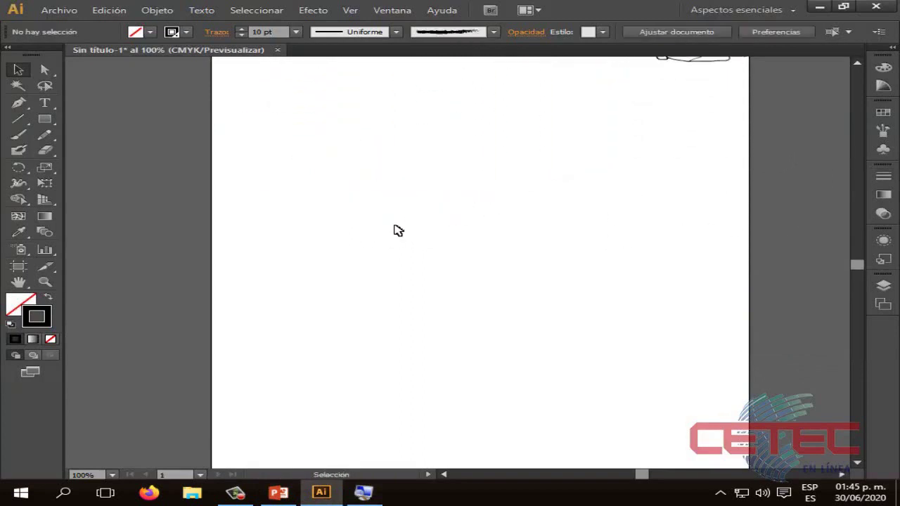
Step: Draw a straight diagonal line with the Pen tool from two anchor points
click(19, 106)
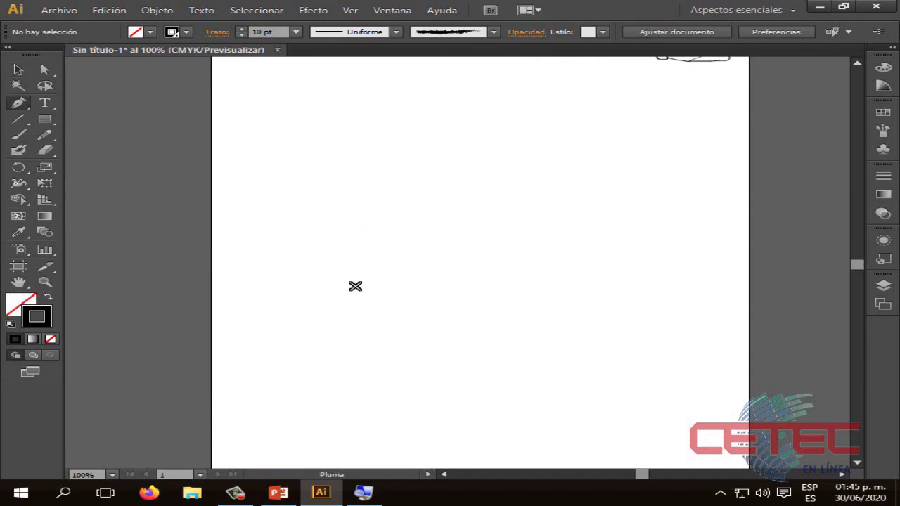
click(298, 498)
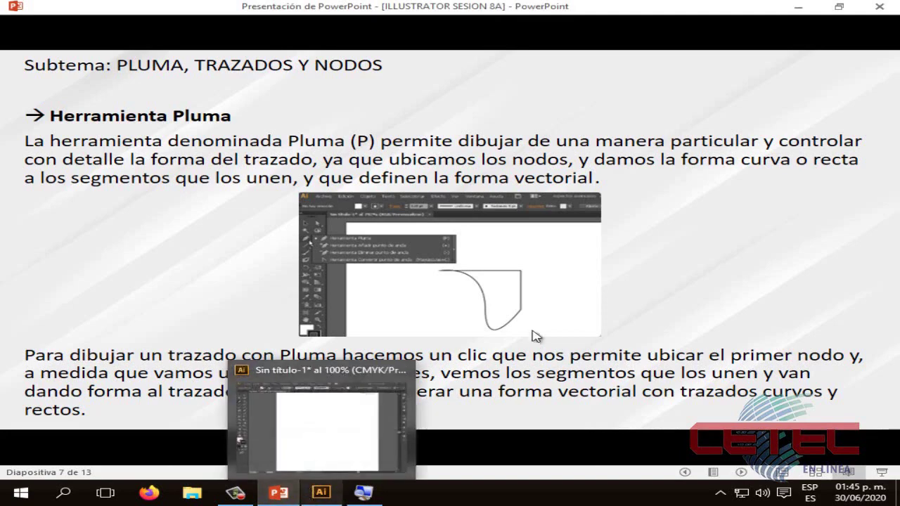
click(321, 492)
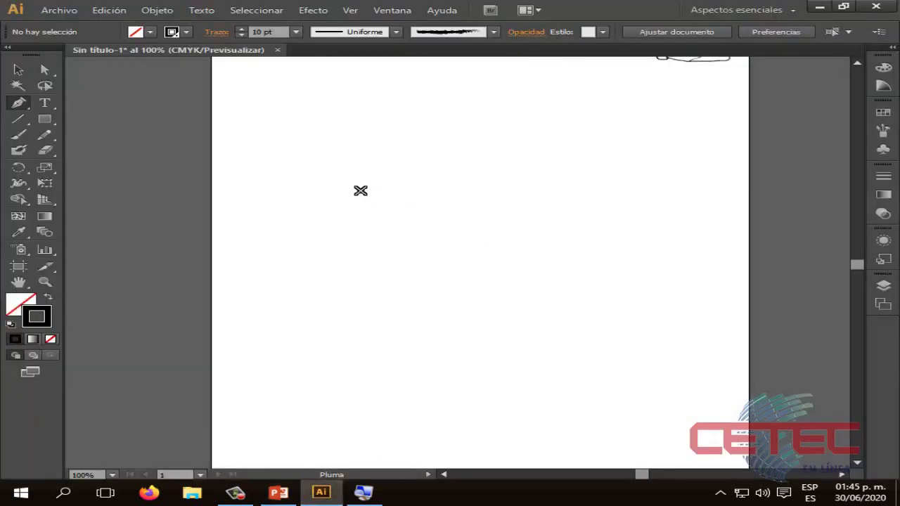
click(289, 244)
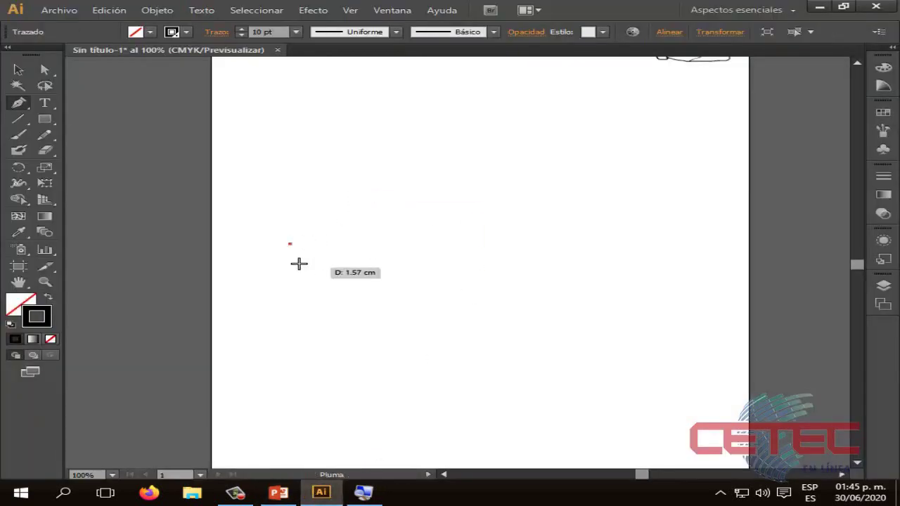
click(585, 143)
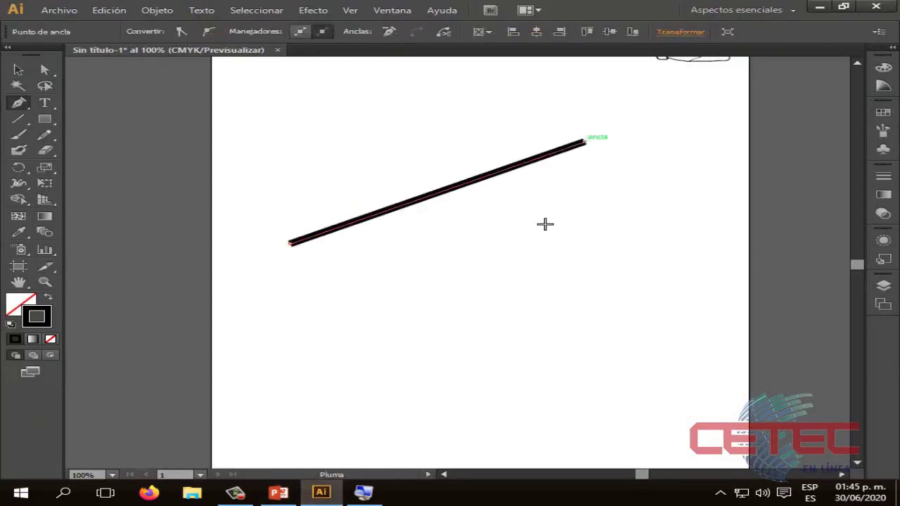
Step: Select the line and lower its stroke weight from 10 pt to 5 pt
click(18, 69)
click(570, 285)
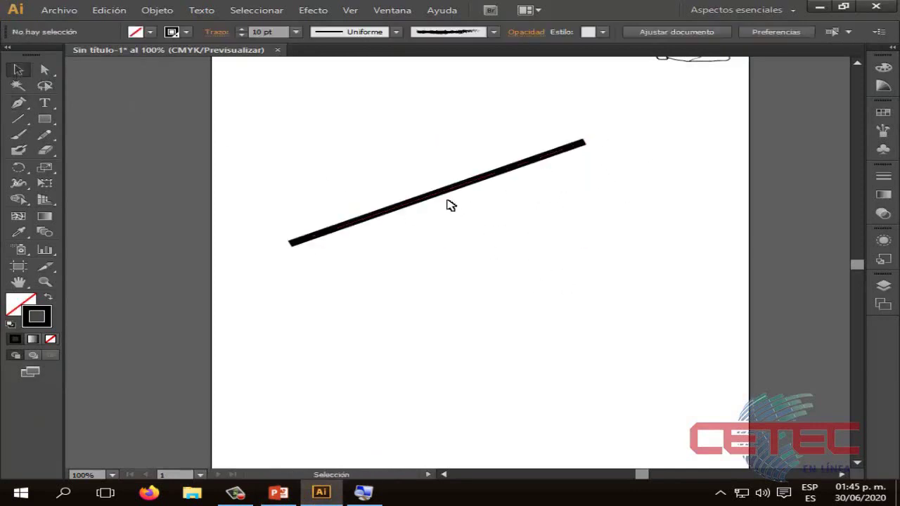
click(451, 204)
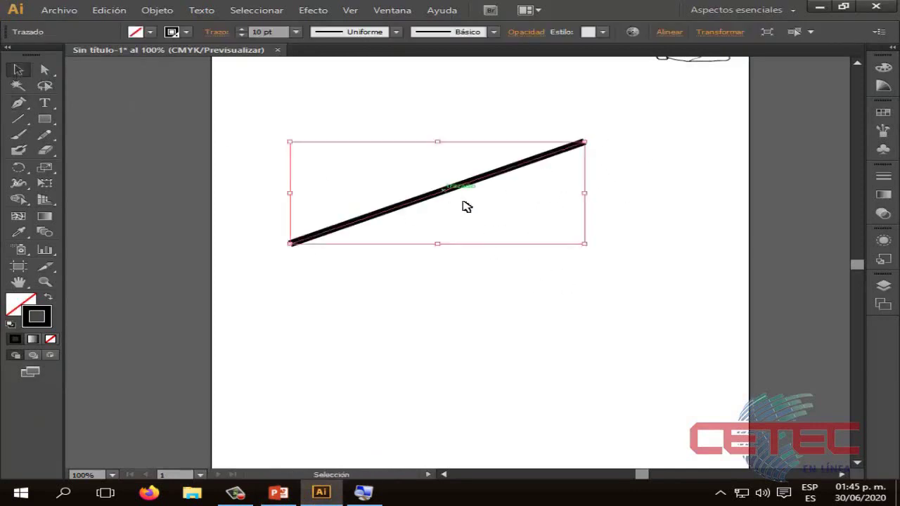
click(241, 35)
click(242, 35)
click(459, 233)
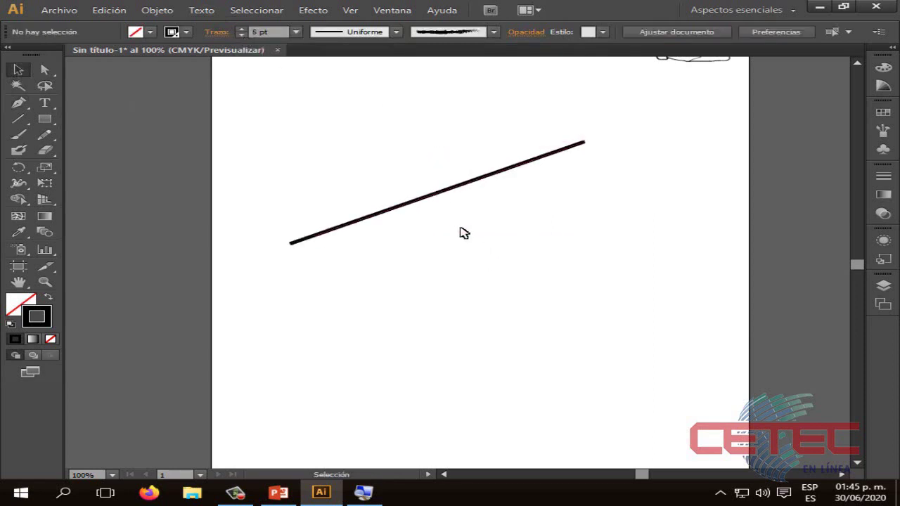
click(406, 204)
click(466, 268)
click(19, 102)
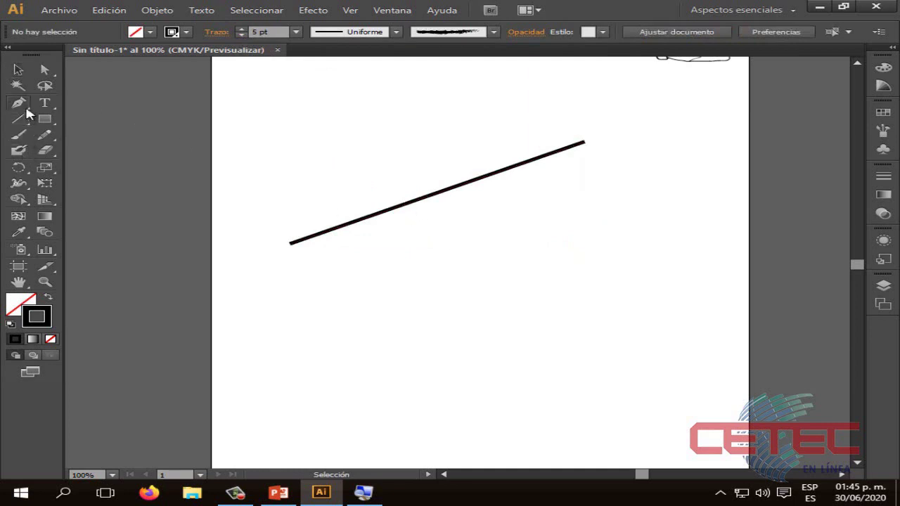
Step: Draw a straight-segment zigzag from the line's right end through the upper corners and back
click(499, 203)
click(690, 110)
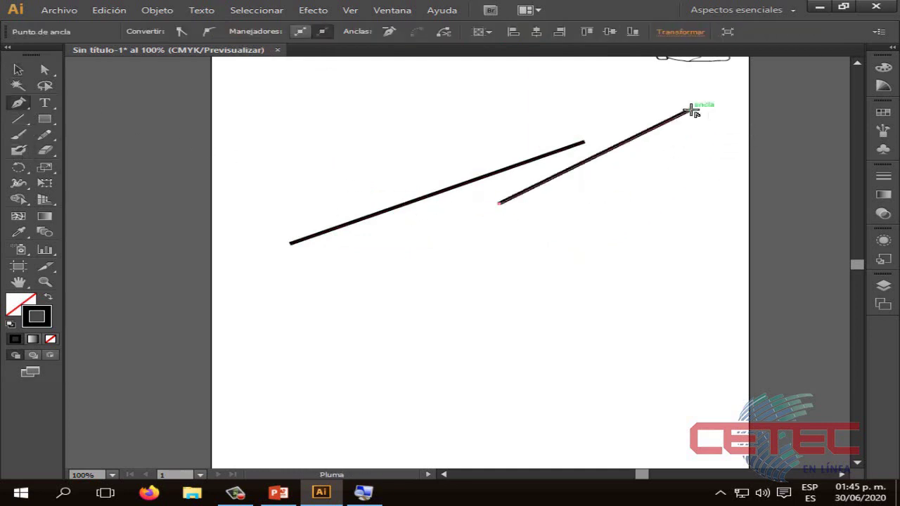
click(256, 133)
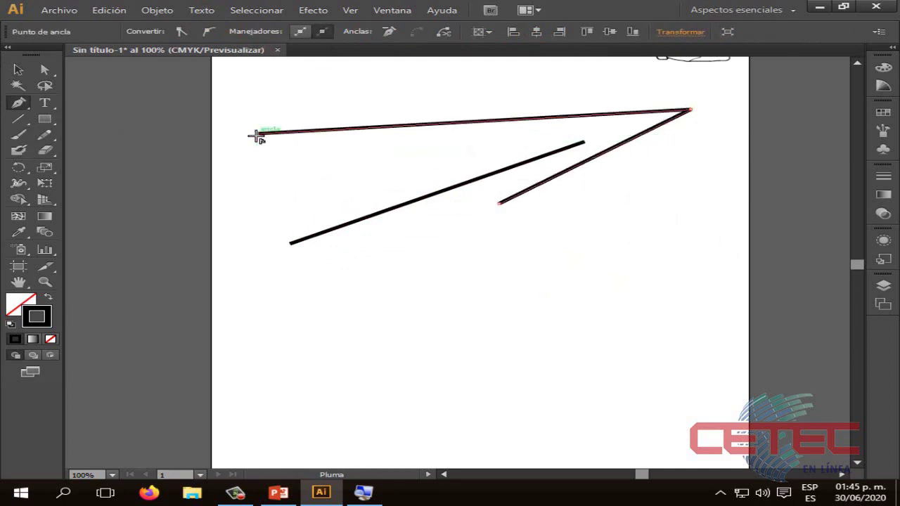
click(290, 243)
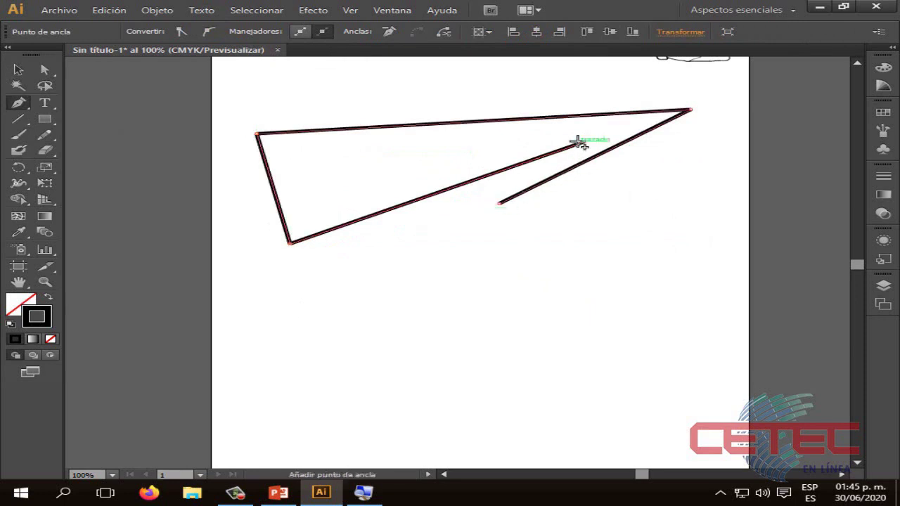
click(584, 142)
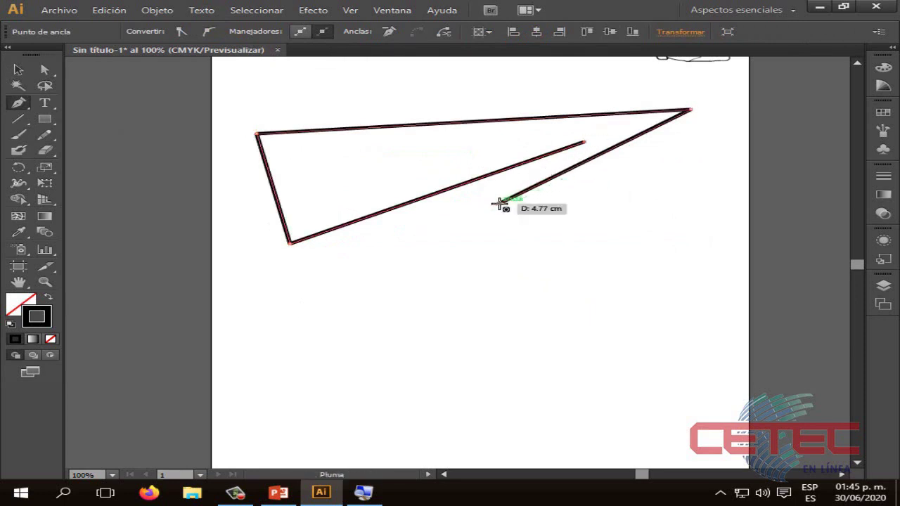
click(499, 204)
Step: Add the plane's lower triangle and a segment from the top-right tip to the bottom point
click(448, 350)
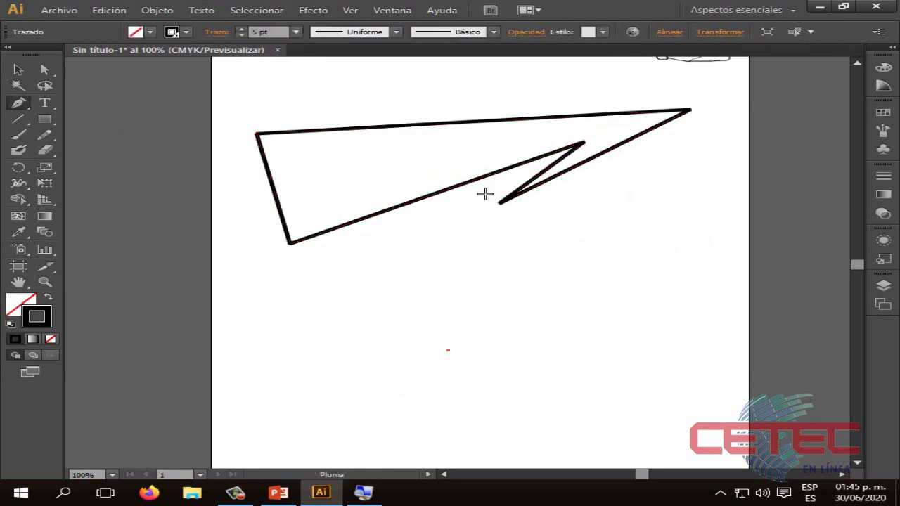
click(500, 203)
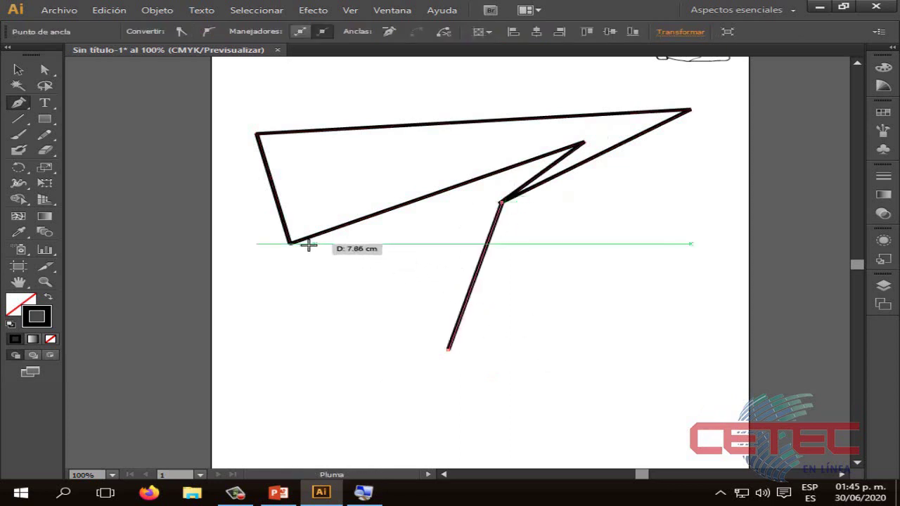
click(290, 241)
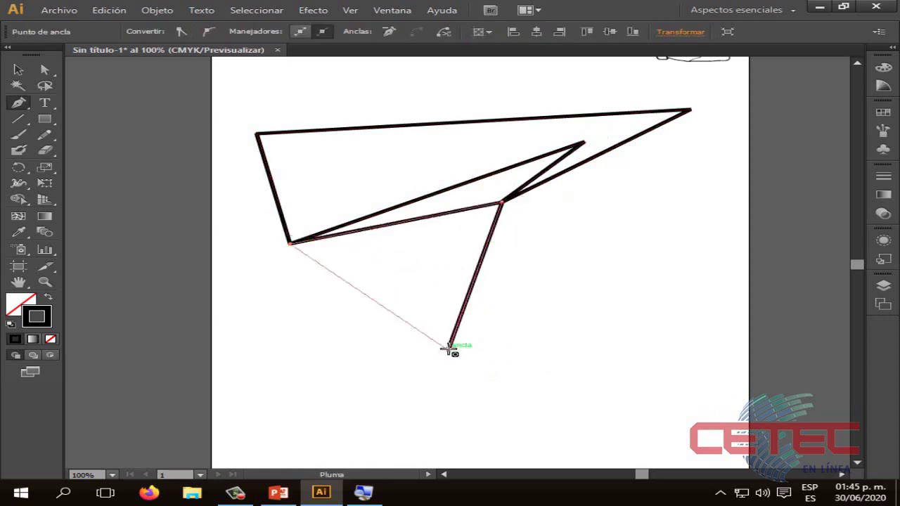
click(449, 349)
click(691, 110)
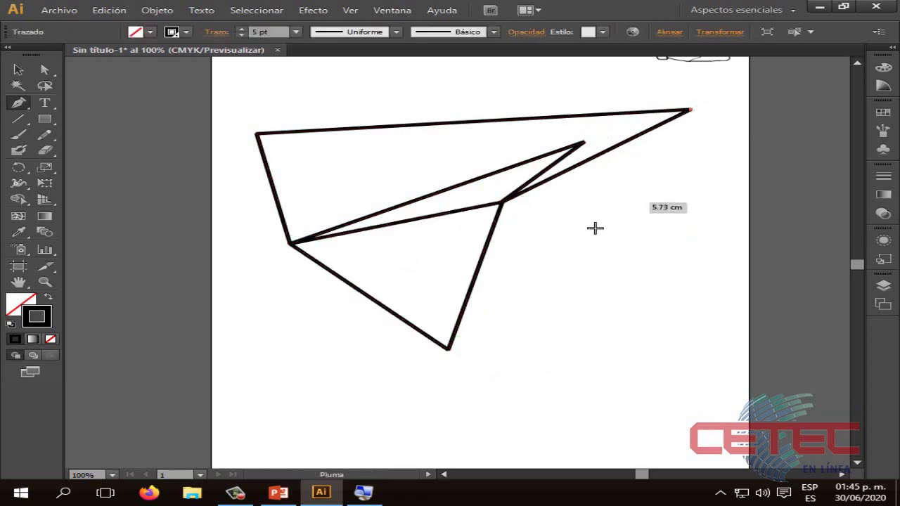
click(450, 348)
Step: Marquee-select the whole paper-plane drawing
click(18, 70)
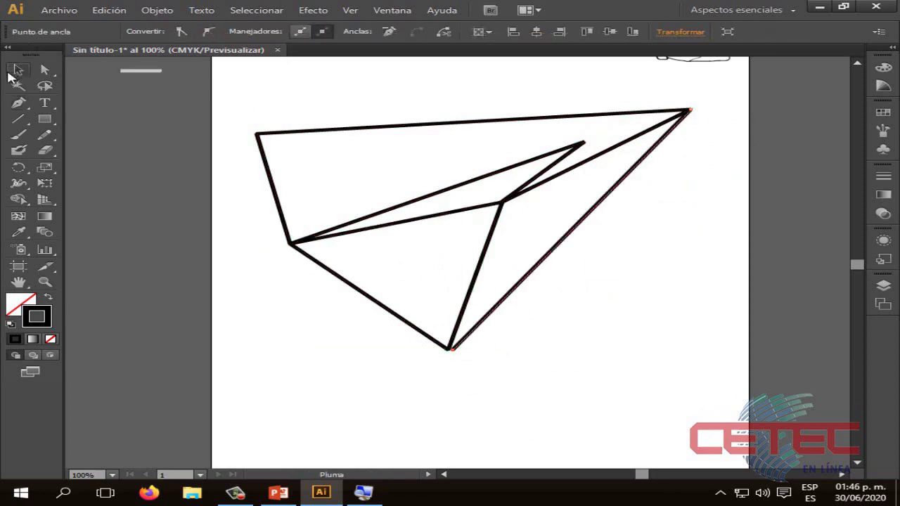
click(635, 347)
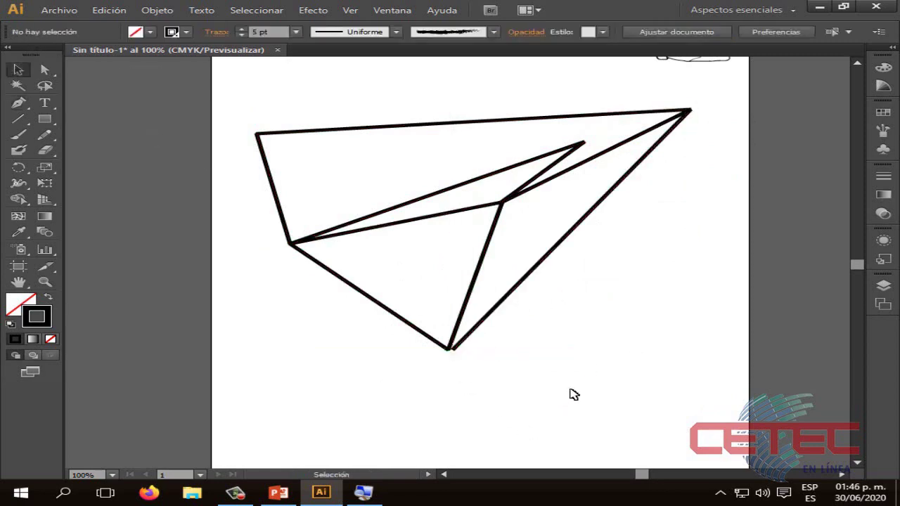
drag(654, 366, 227, 83)
Step: Delete the paper plane and draw a closed triangle from three Pen anchors
key(Delete)
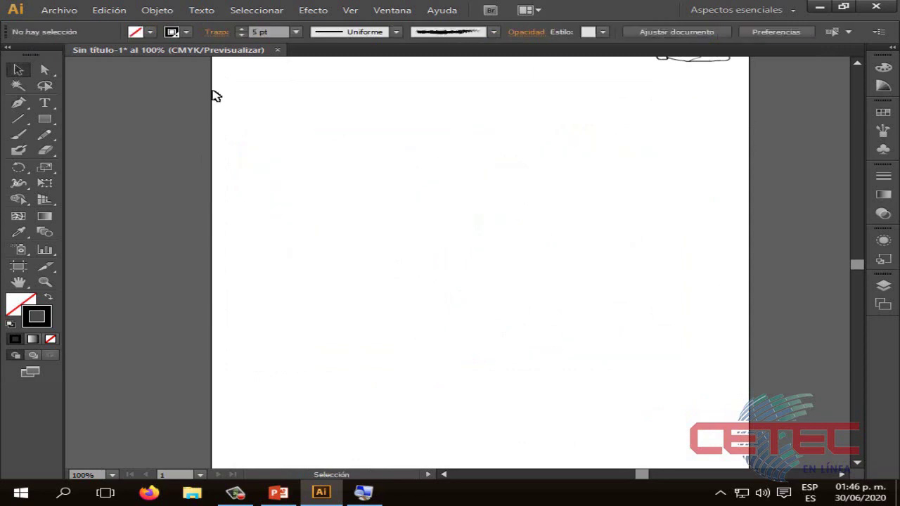
click(18, 103)
click(299, 210)
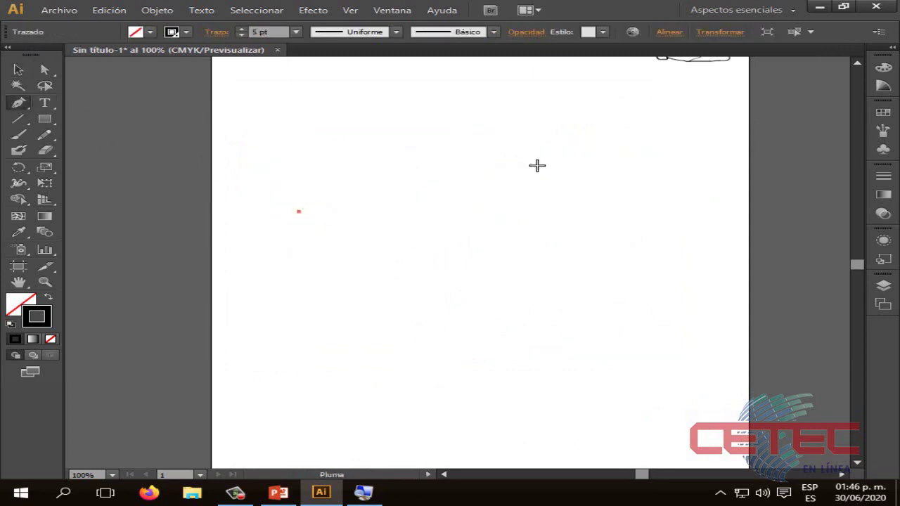
click(613, 161)
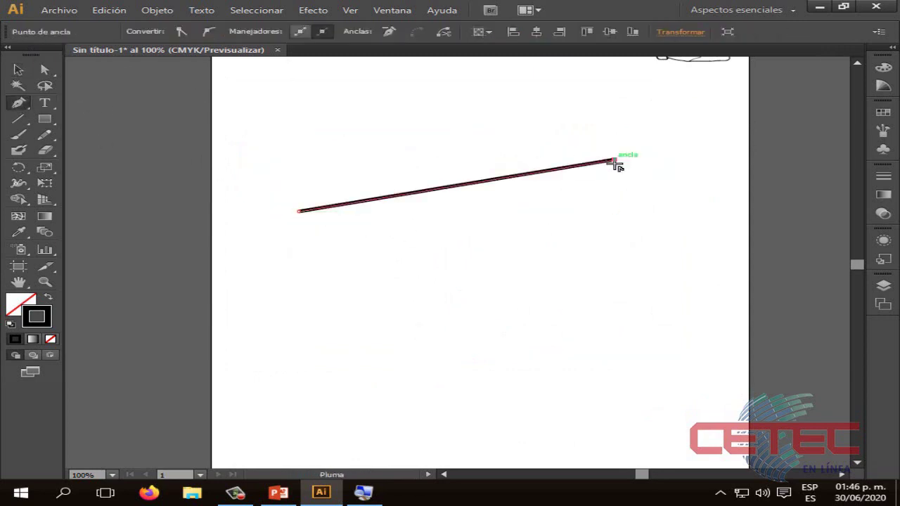
click(522, 312)
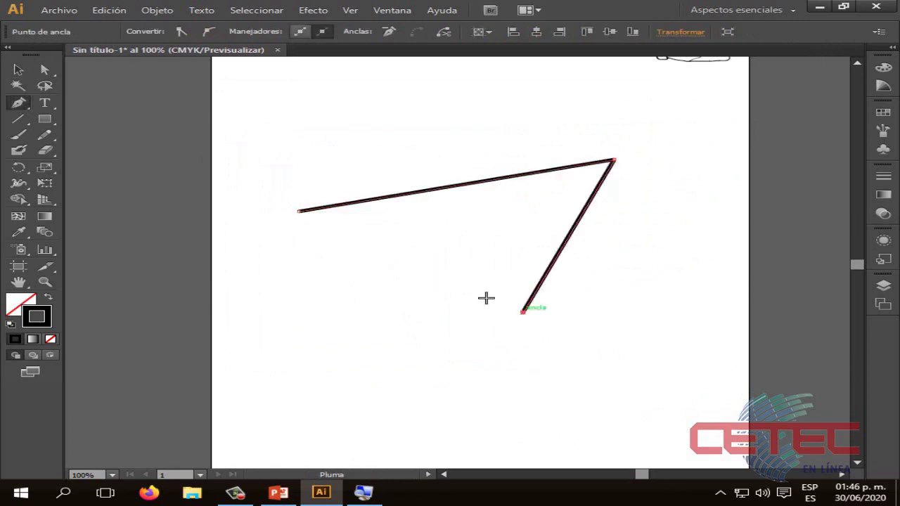
click(299, 211)
Step: Select and delete the triangle, then show the PowerPoint Pluma slide
click(19, 69)
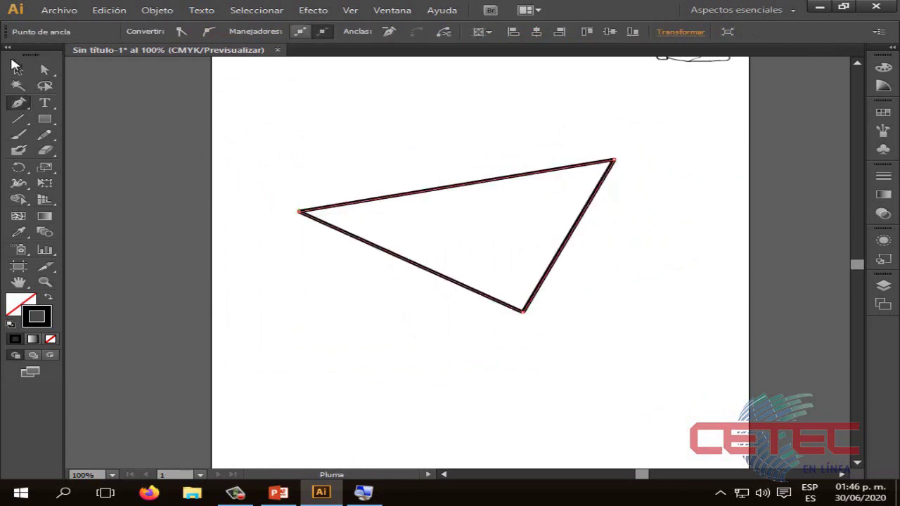
click(368, 328)
mouse_move(654, 345)
mouse_down()
mouse_move(295, 112)
mouse_move(703, 325)
mouse_up()
click(284, 289)
drag(624, 360, 244, 139)
click(592, 399)
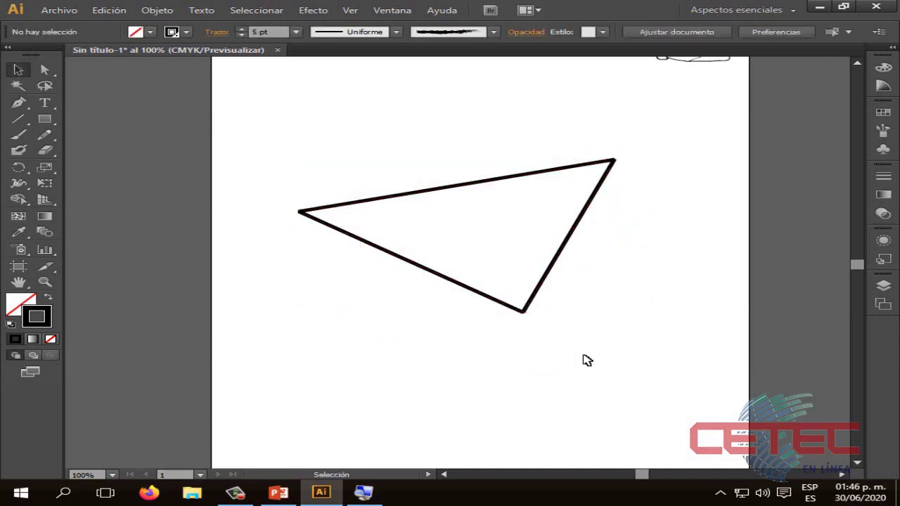
click(564, 249)
key(Delete)
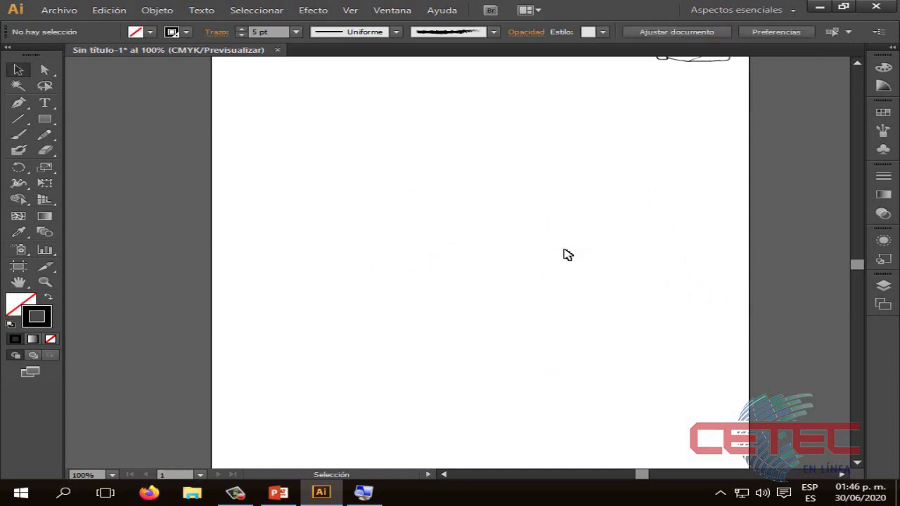
click(278, 492)
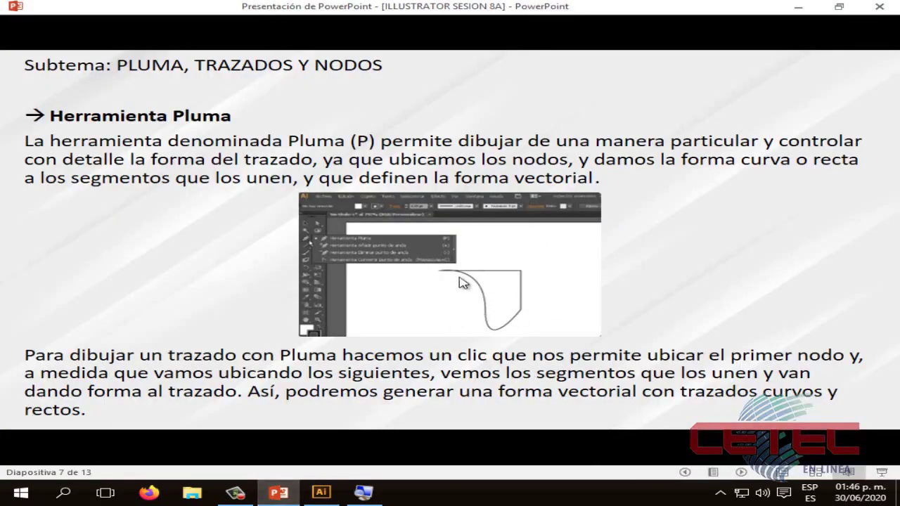
Step: Draw a Pen path of three anchors: a horizontal segment, then a vertical segment dropping down
click(816, 6)
click(18, 105)
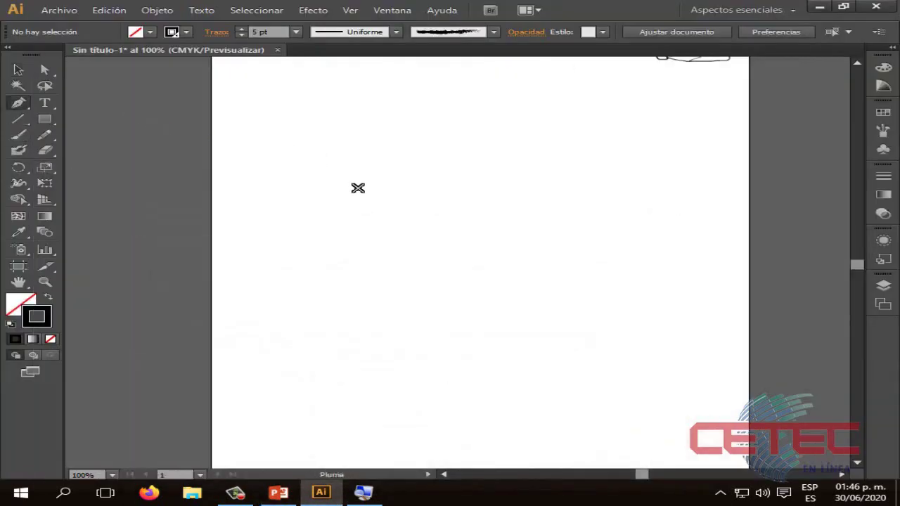
click(331, 181)
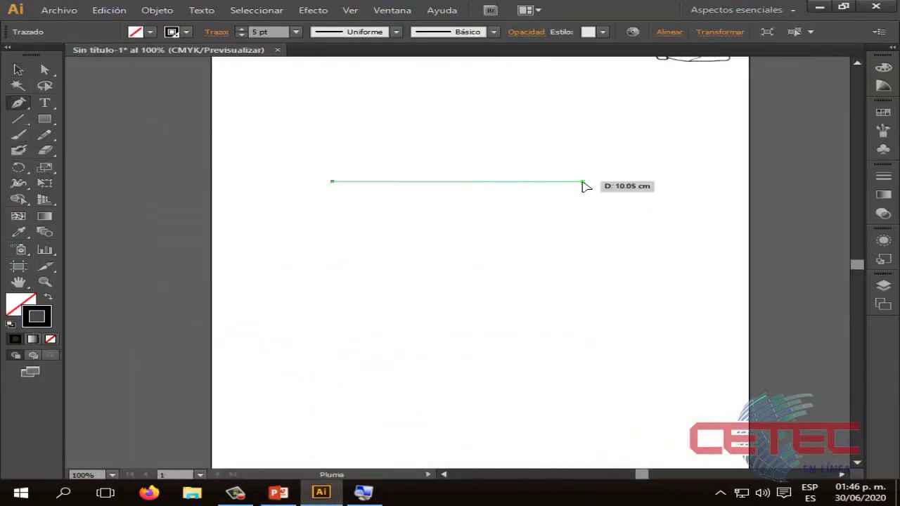
click(582, 182)
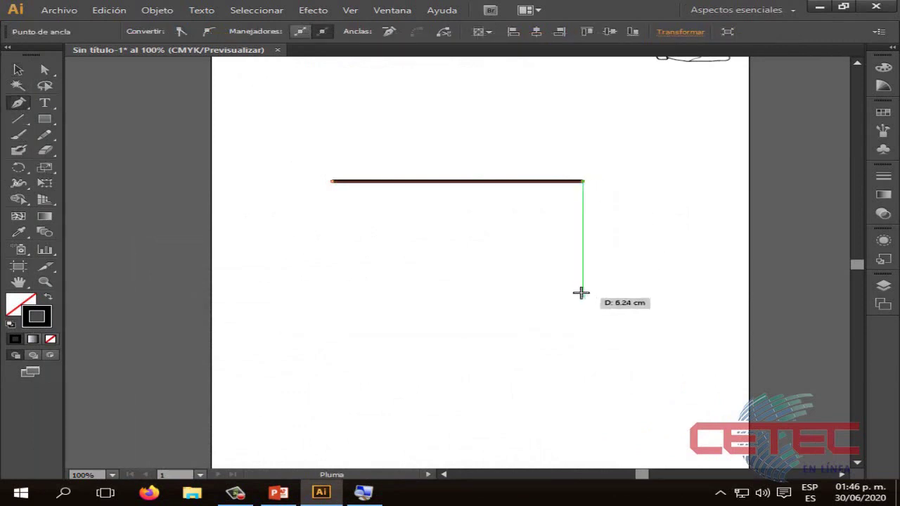
click(582, 285)
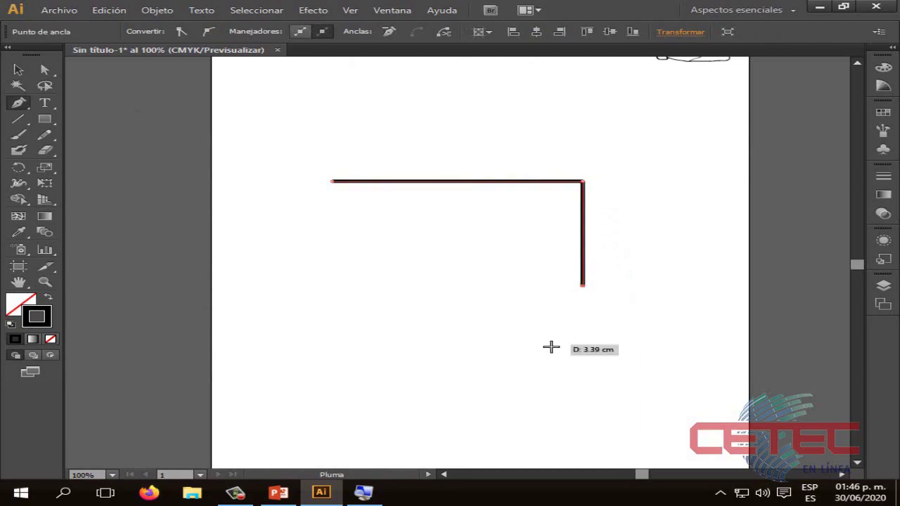
click(284, 492)
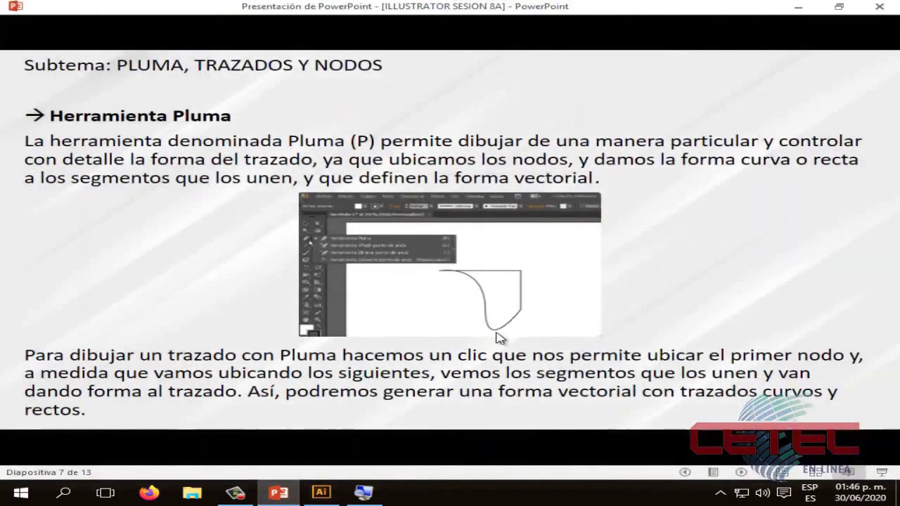
click(798, 6)
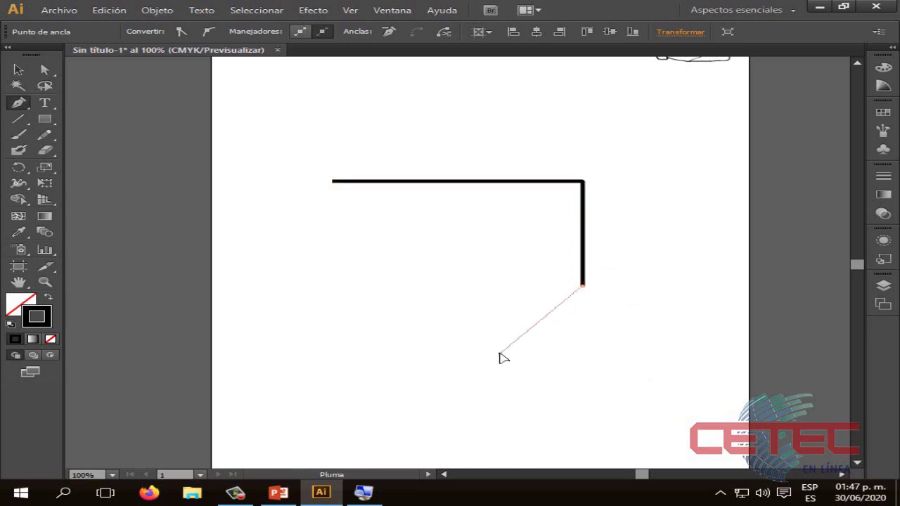
Step: Drag a smooth anchor below-left of the vertical segment to form a curved hook, then deselect
mouse_move(500, 354)
mouse_down()
mouse_move(490, 324)
mouse_move(392, 309)
mouse_move(398, 288)
mouse_move(400, 312)
mouse_move(414, 322)
mouse_move(428, 317)
mouse_move(416, 298)
mouse_move(510, 287)
mouse_move(455, 288)
mouse_up()
mouse_move(443, 288)
mouse_down()
mouse_move(411, 298)
mouse_move(397, 360)
mouse_move(401, 316)
mouse_move(415, 307)
mouse_up()
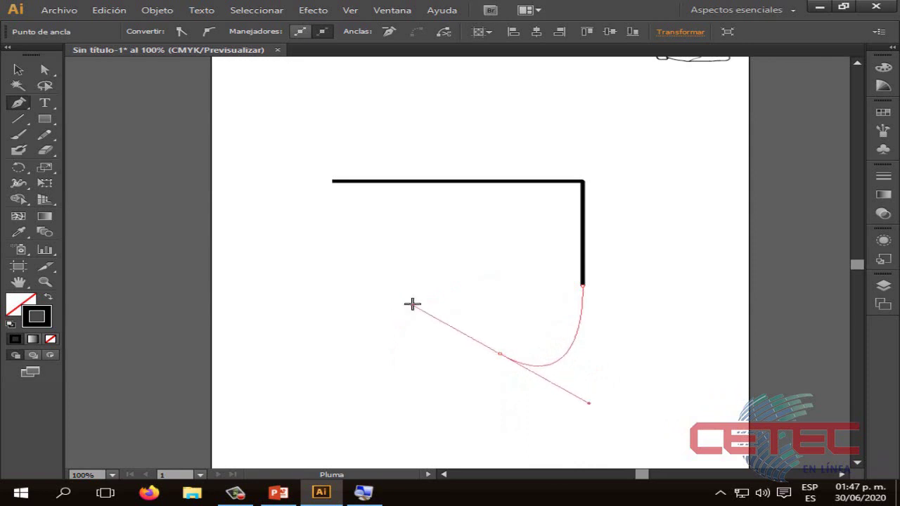
drag(413, 304, 413, 304)
click(17, 69)
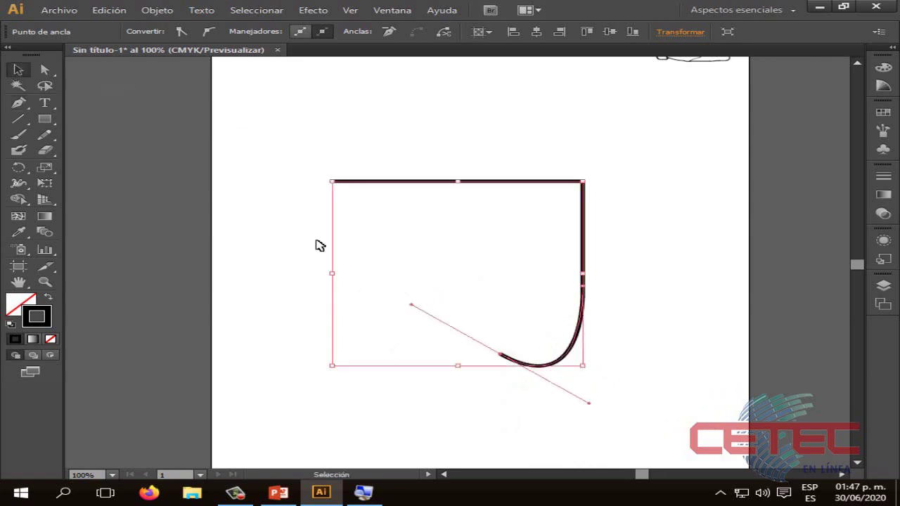
click(403, 402)
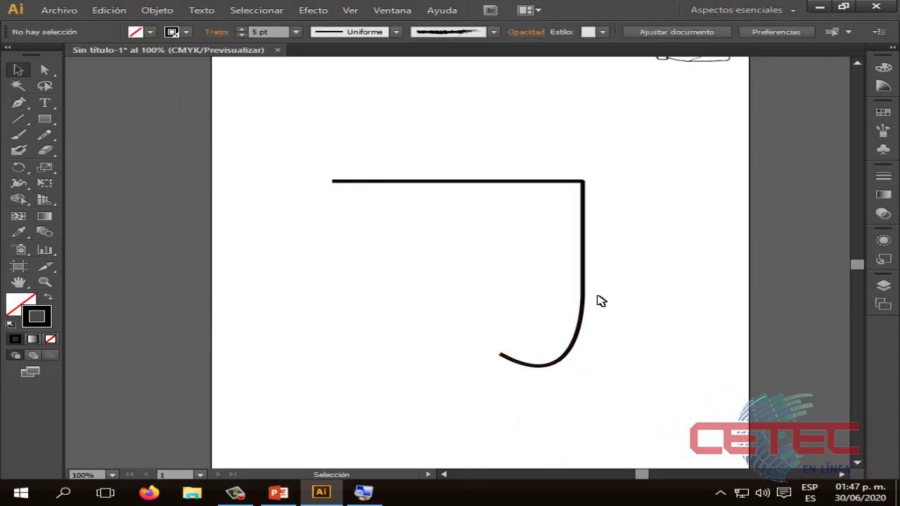
click(279, 492)
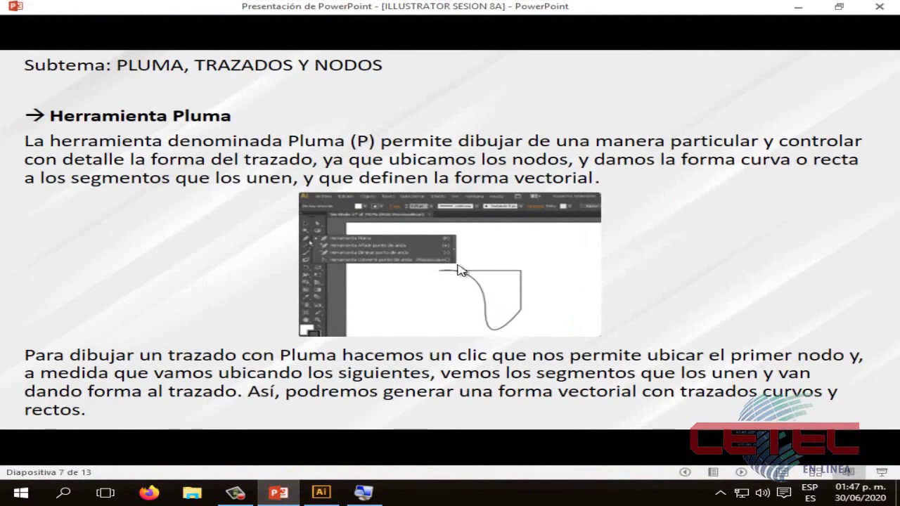
click(798, 6)
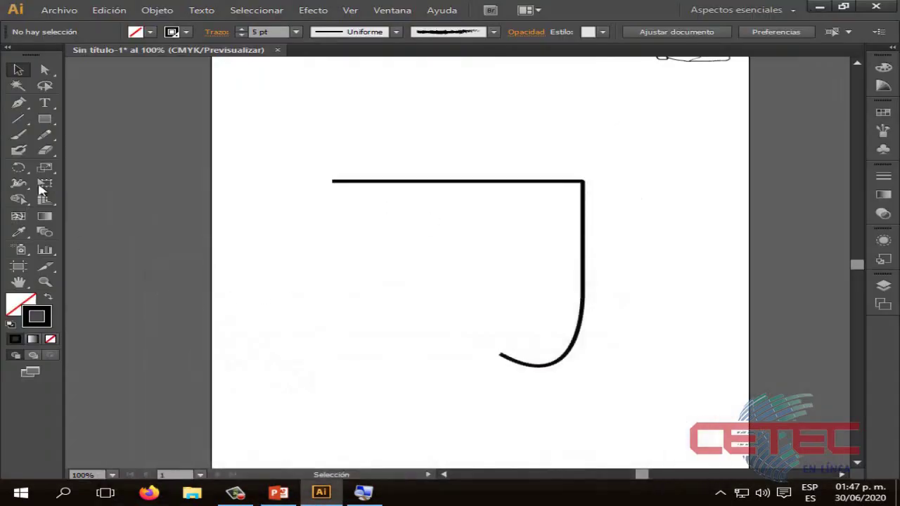
Step: Resume the path from the hook's end and drag a curved anchor up and to the left
click(18, 104)
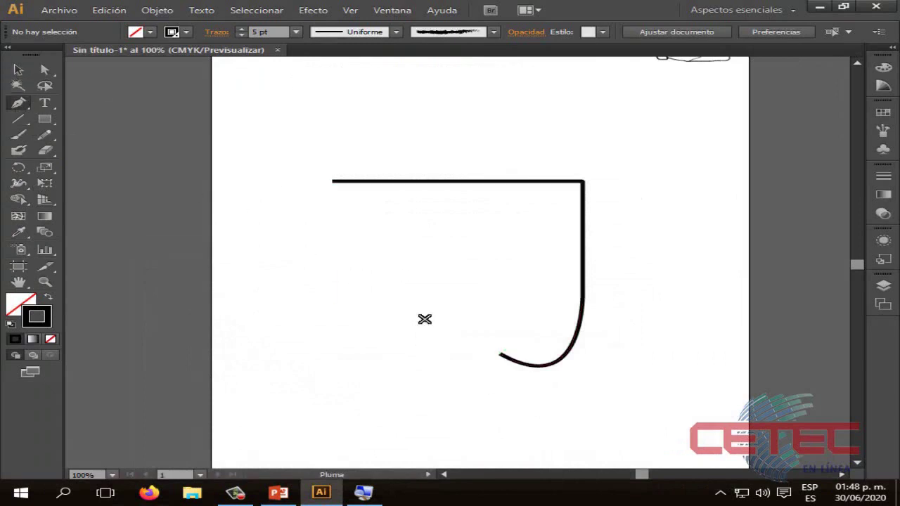
click(499, 356)
drag(498, 356, 494, 343)
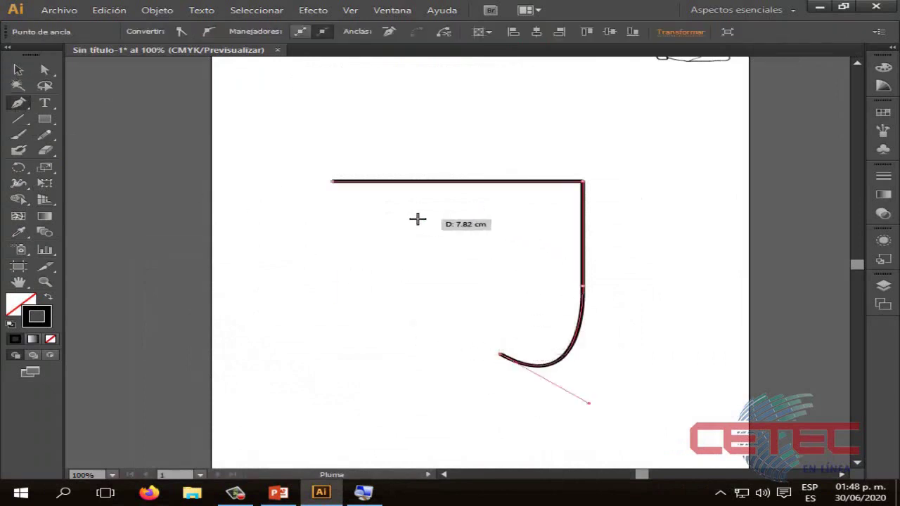
drag(493, 343, 393, 425)
click(295, 488)
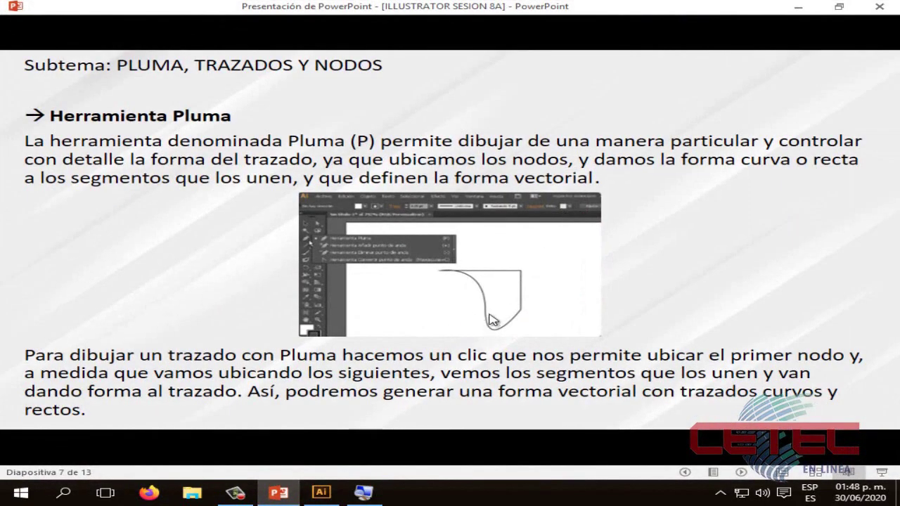
key(alt+Tab)
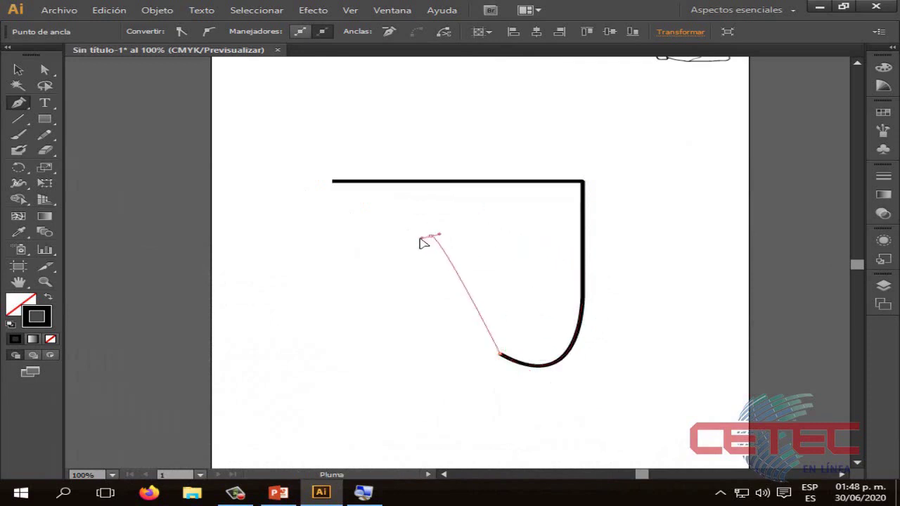
mouse_move(430, 236)
mouse_down()
mouse_move(372, 264)
mouse_move(358, 295)
mouse_move(320, 281)
mouse_move(357, 259)
mouse_move(415, 263)
mouse_move(368, 264)
mouse_move(388, 248)
mouse_move(410, 251)
mouse_move(362, 260)
mouse_move(346, 239)
mouse_up()
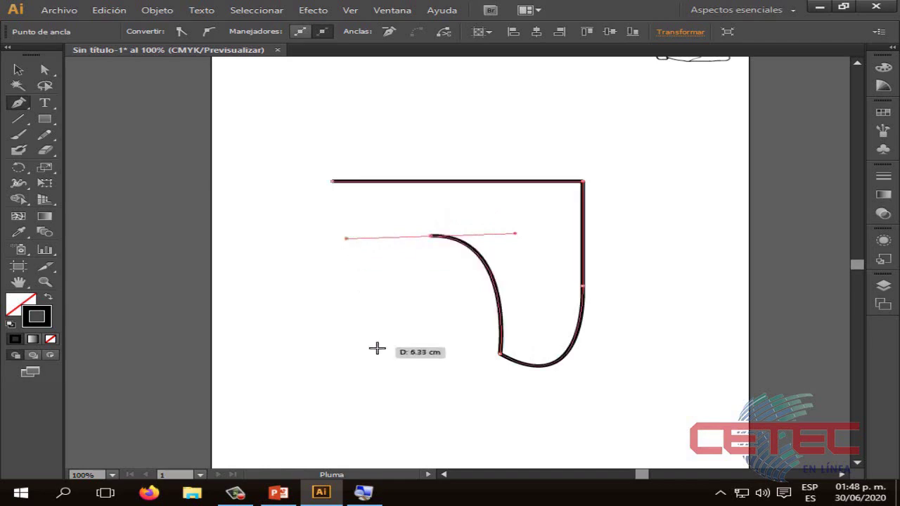
click(18, 70)
click(317, 332)
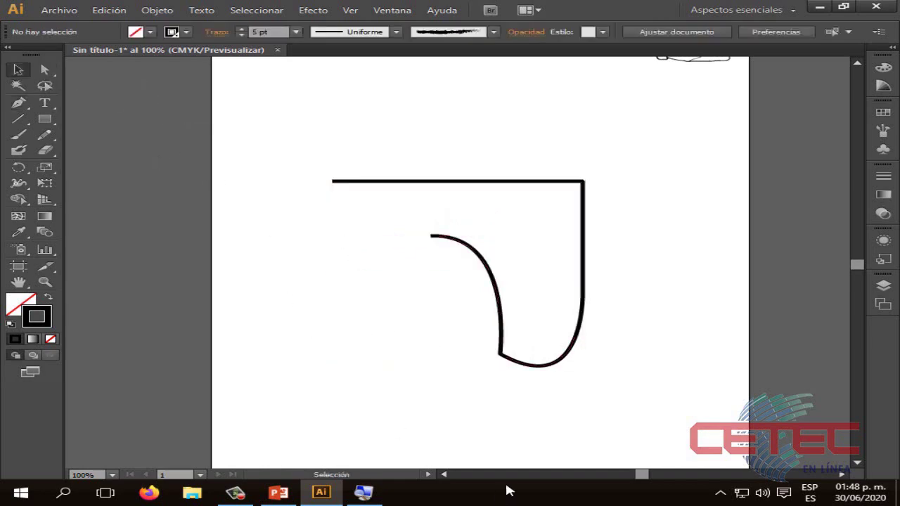
click(281, 492)
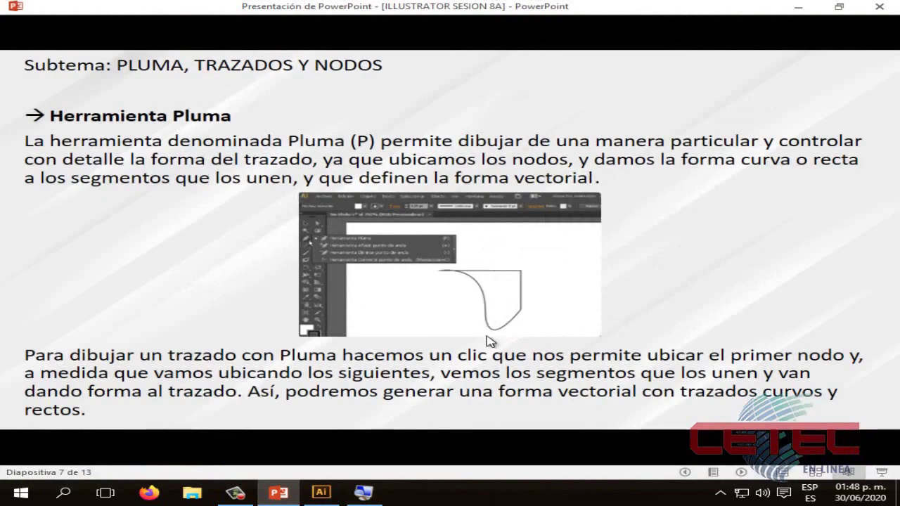
Step: Continue from the open curved end and drag on the starting anchor to close the path with a curve
click(798, 7)
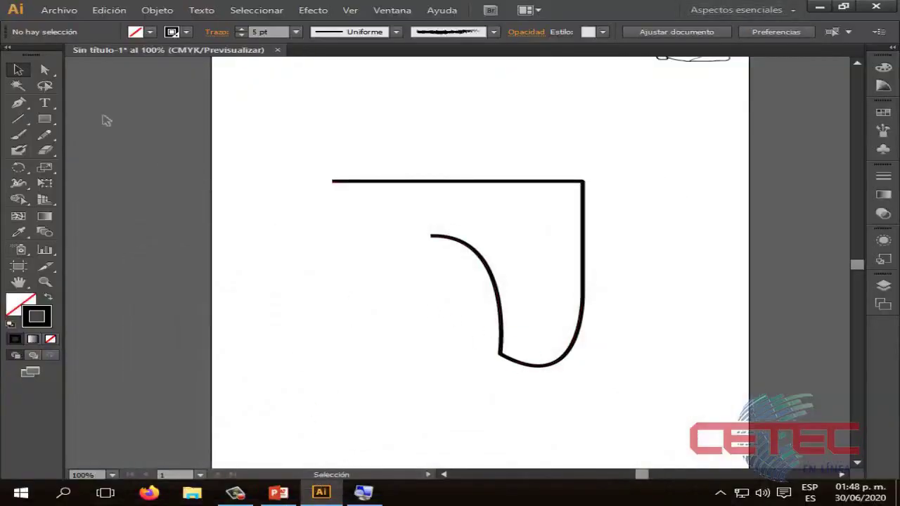
click(18, 103)
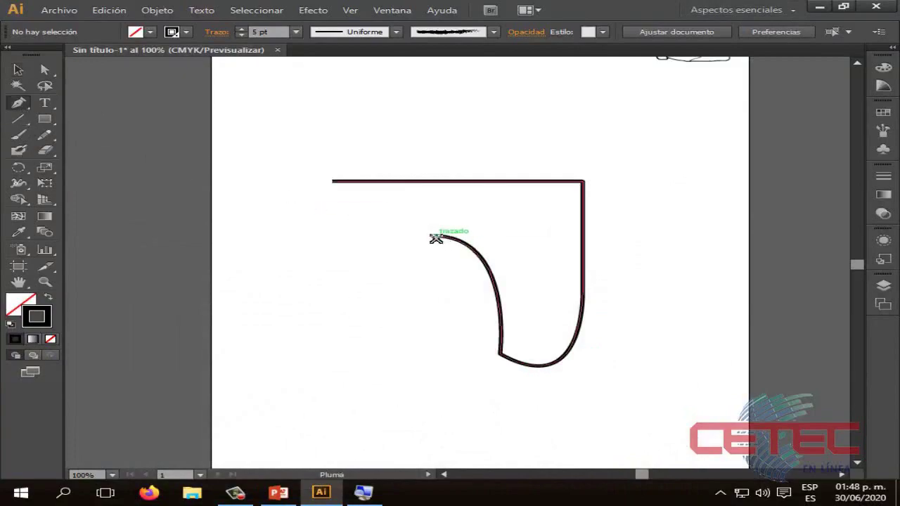
click(289, 493)
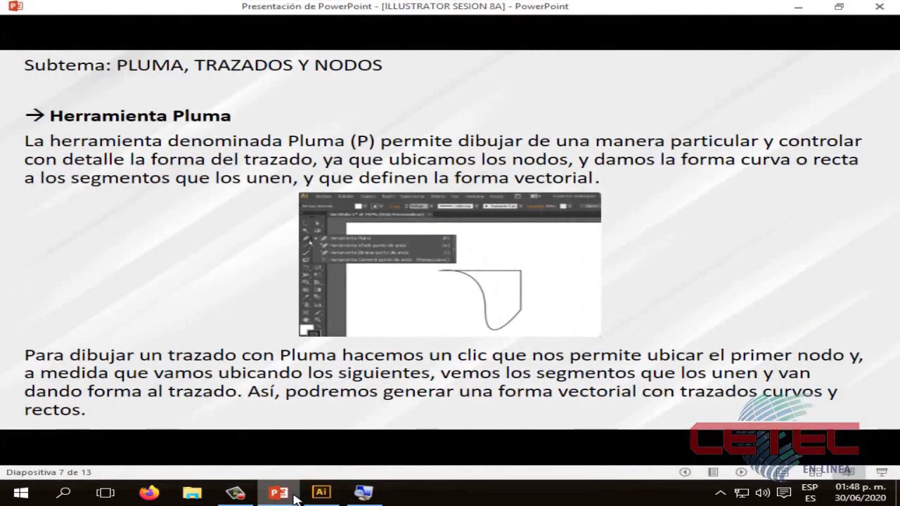
click(321, 492)
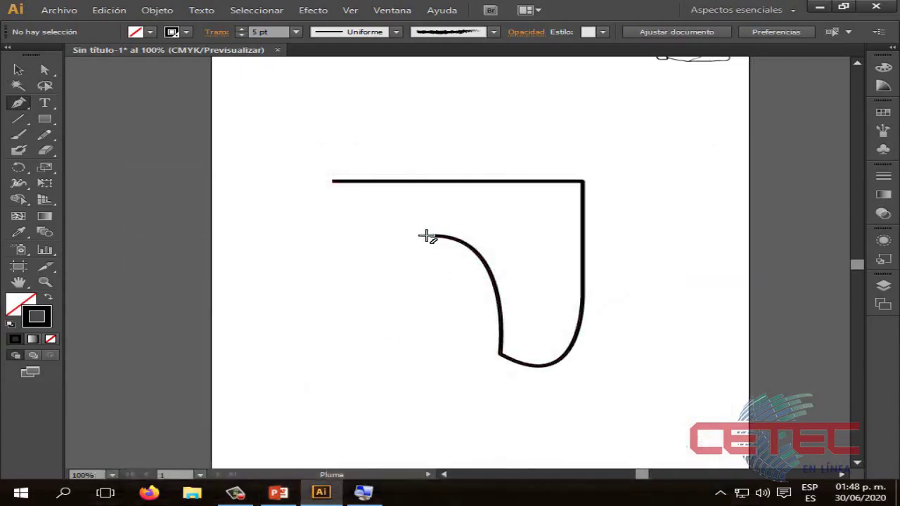
drag(430, 235, 423, 226)
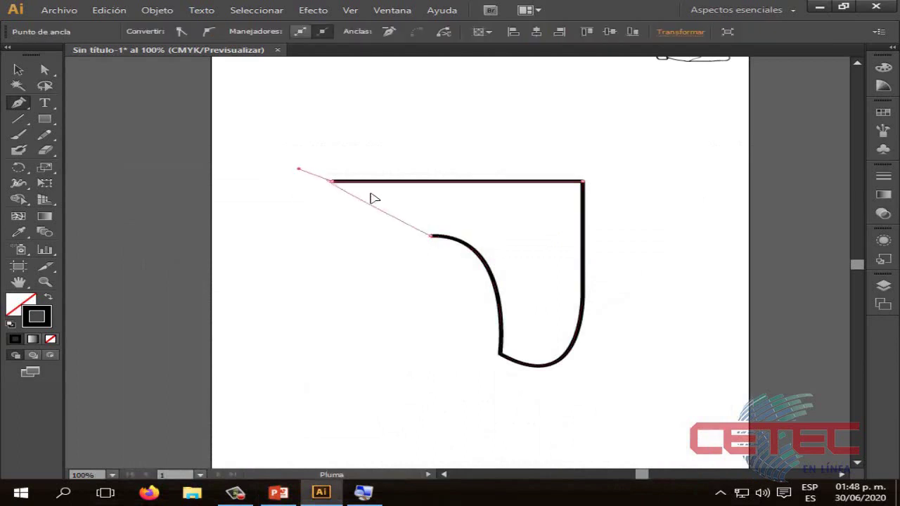
mouse_move(332, 181)
mouse_down()
mouse_move(297, 195)
mouse_move(218, 186)
mouse_up()
click(26, 70)
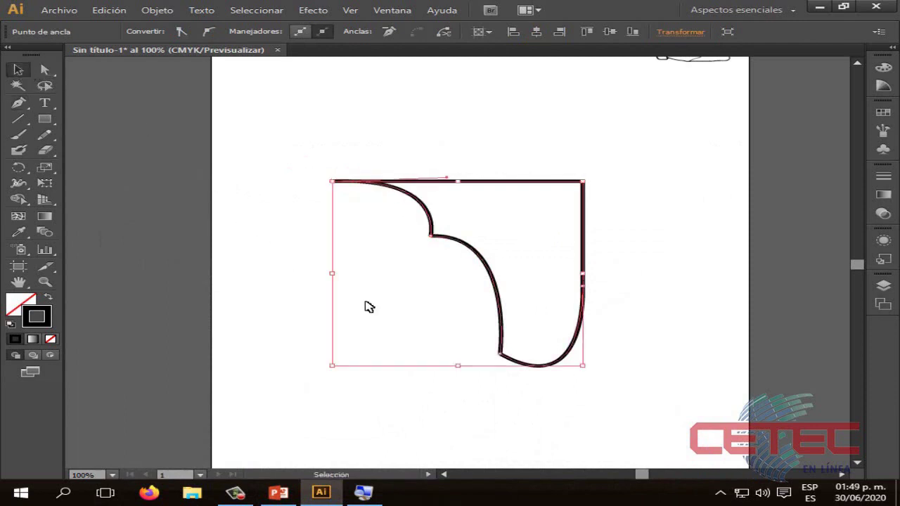
click(365, 305)
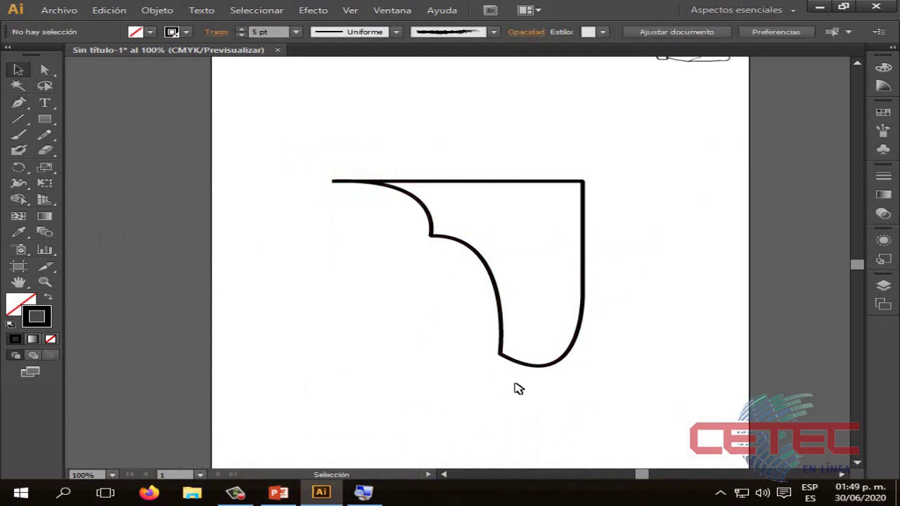
click(436, 236)
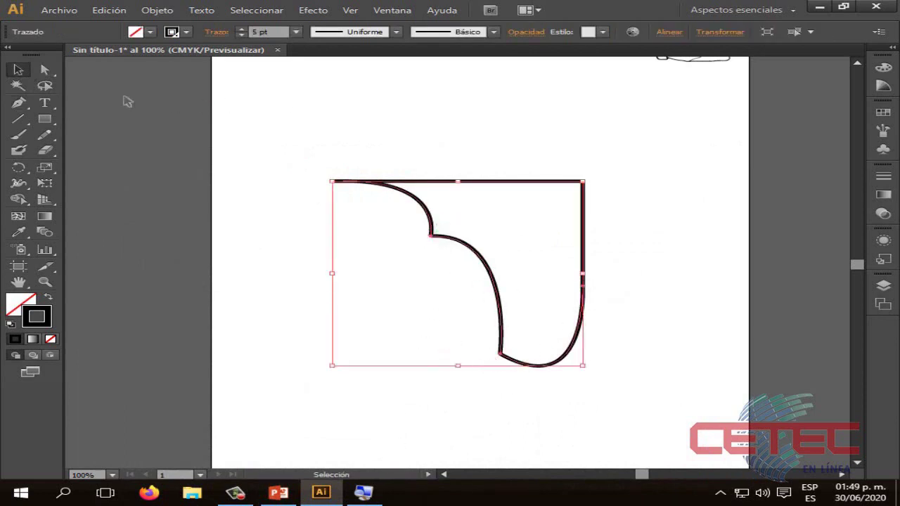
Step: With Direct Selection, move the shape's inner corner anchor up and right, undoing one handle change
click(44, 70)
click(433, 237)
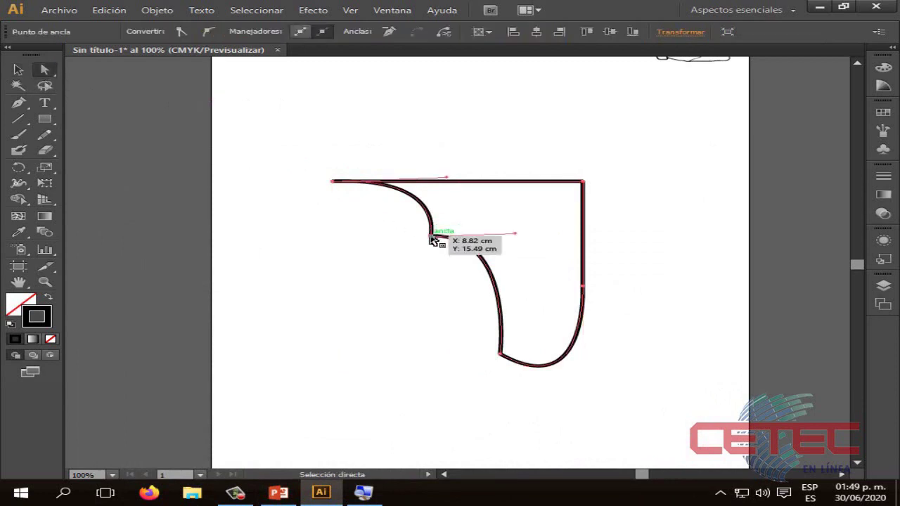
mouse_move(521, 234)
mouse_down()
mouse_move(445, 247)
mouse_move(563, 234)
mouse_up()
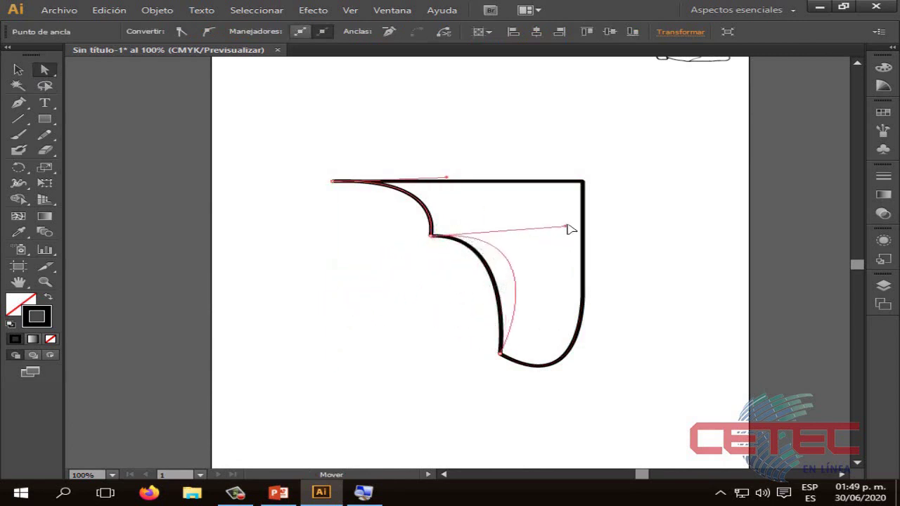
drag(563, 234, 563, 240)
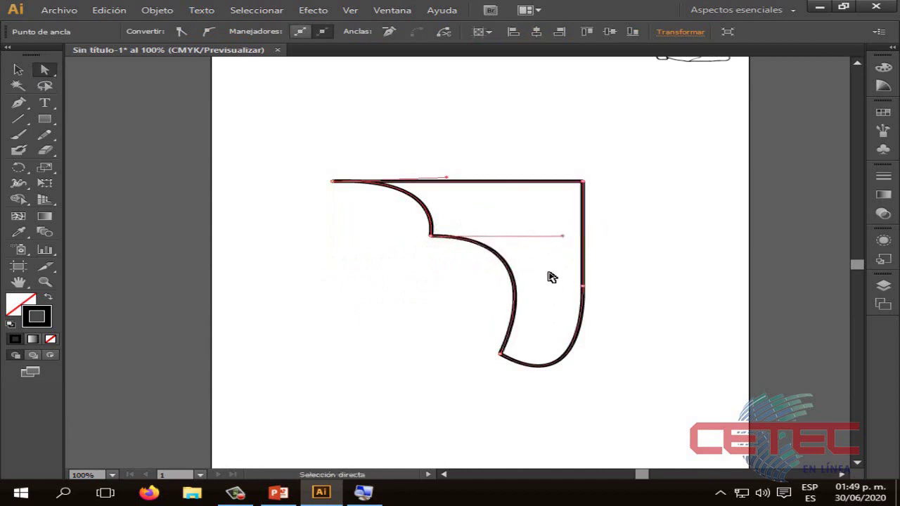
key(ctrl+z)
drag(434, 241, 469, 228)
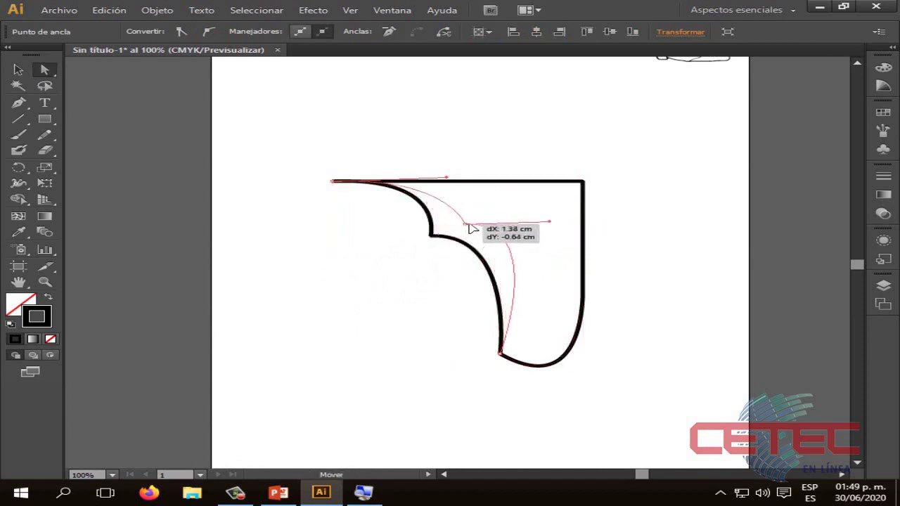
drag(470, 228, 421, 246)
Step: Drag the lower-curve and top-corner handles to soften the notch into a gentler slope
mouse_move(473, 259)
mouse_down()
mouse_move(482, 264)
mouse_move(468, 259)
mouse_move(535, 239)
mouse_up()
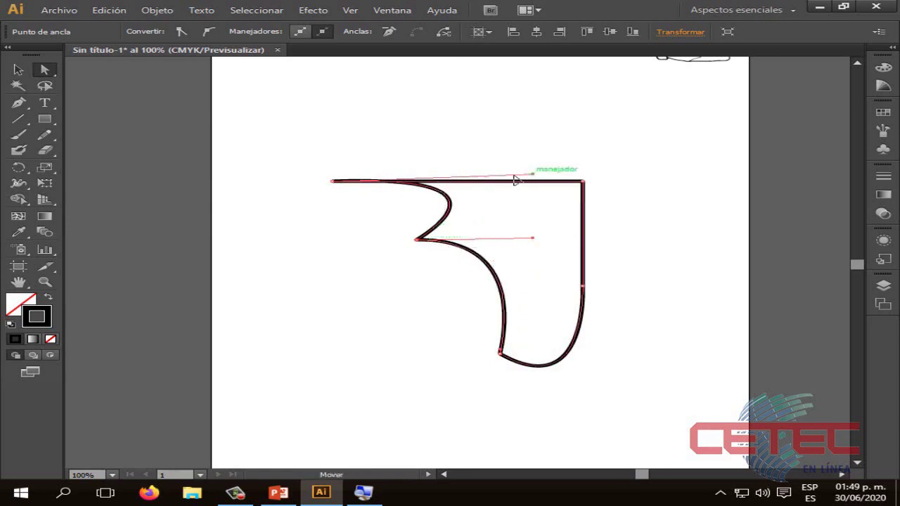
drag(514, 178, 362, 183)
click(450, 326)
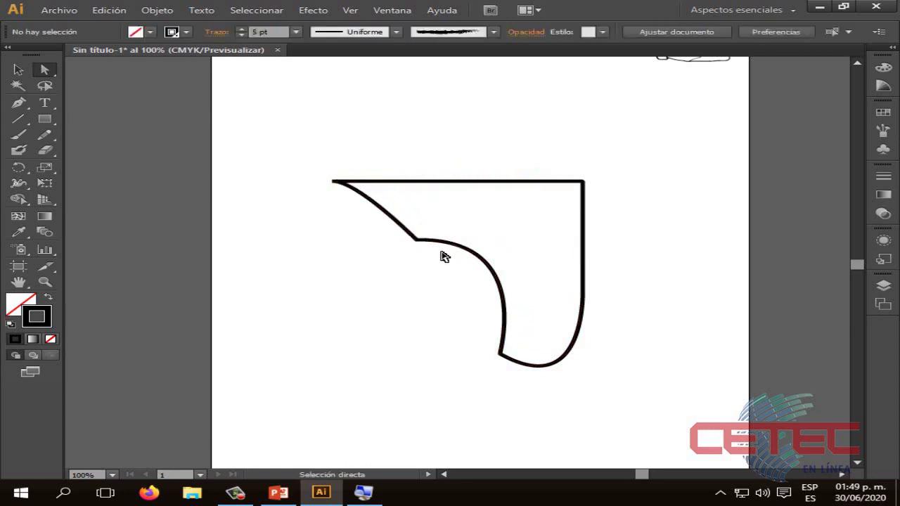
click(416, 239)
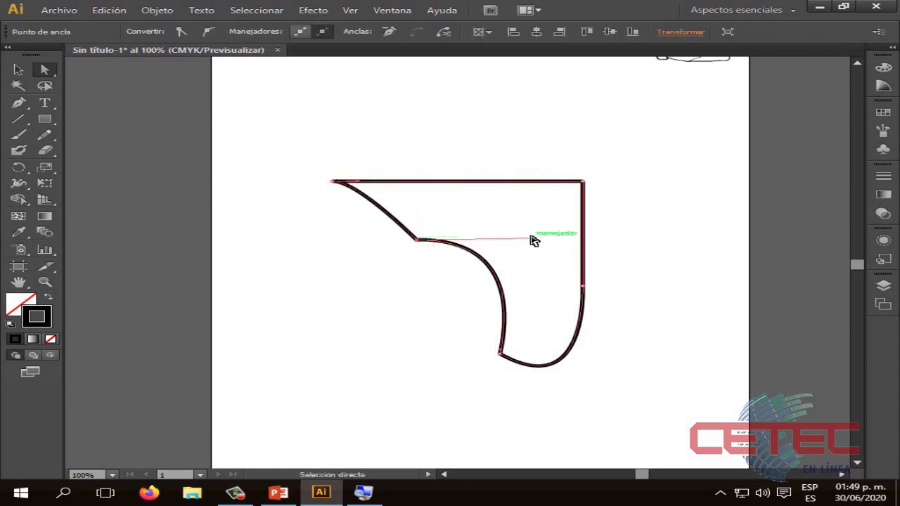
mouse_move(535, 241)
mouse_down()
mouse_move(410, 249)
mouse_move(453, 243)
mouse_up()
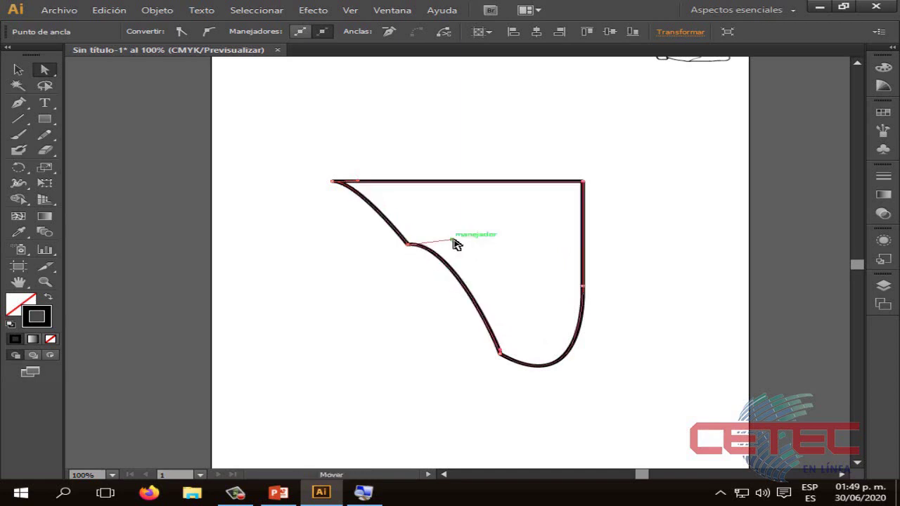
Step: Adjust the bottom and notch anchors and their handles to refine the lower curves
click(497, 355)
drag(589, 404, 582, 414)
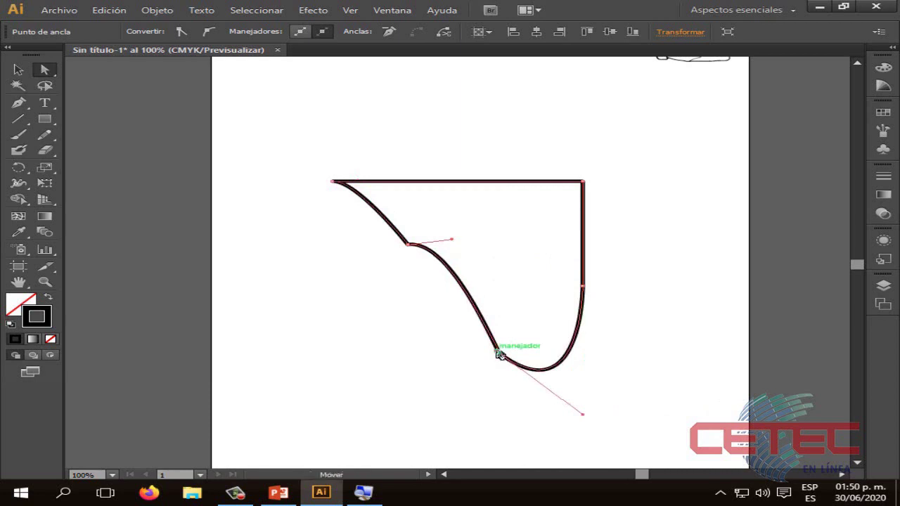
drag(493, 356, 490, 357)
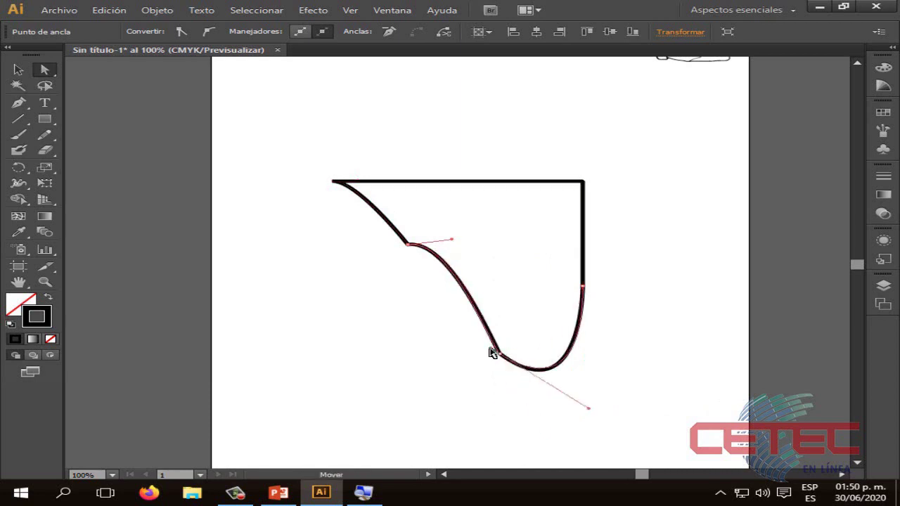
click(487, 391)
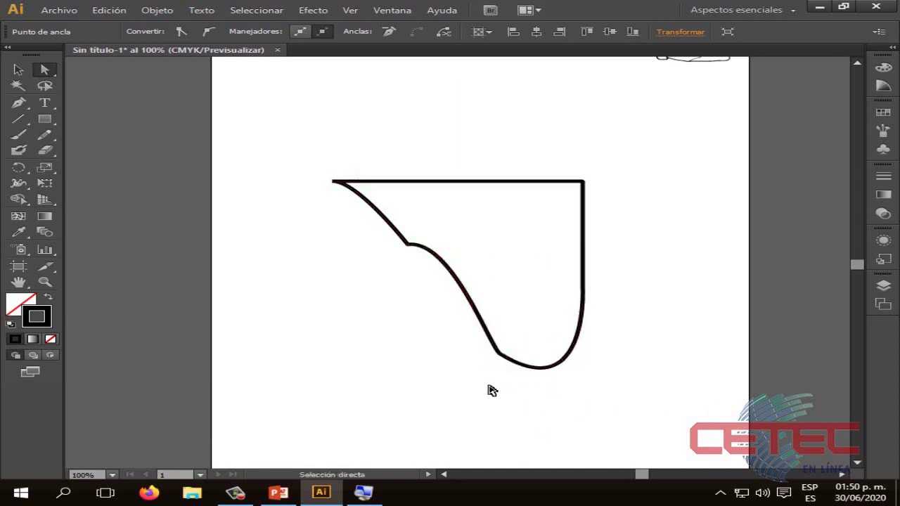
click(407, 245)
mouse_move(452, 240)
mouse_down()
mouse_move(380, 250)
mouse_move(461, 255)
mouse_move(468, 236)
mouse_up()
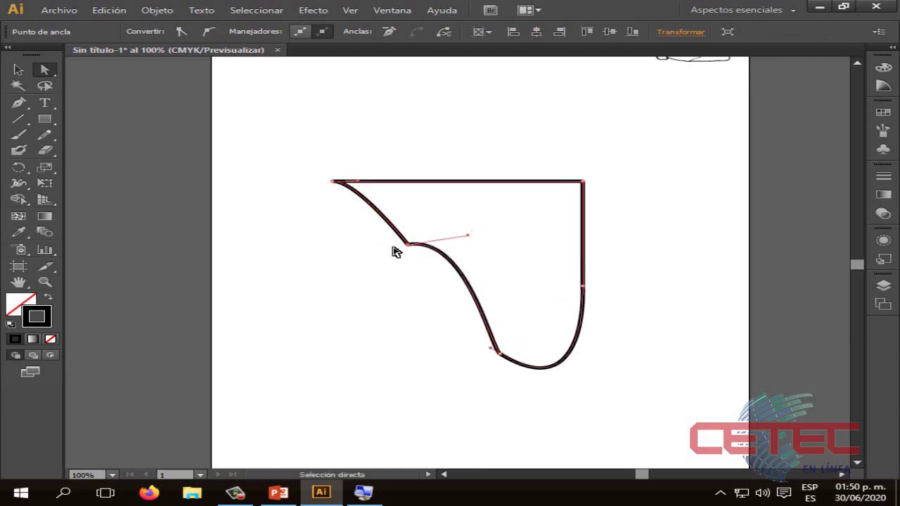
drag(339, 184, 332, 181)
mouse_move(409, 241)
mouse_down()
mouse_move(389, 227)
mouse_move(418, 240)
mouse_up()
click(472, 445)
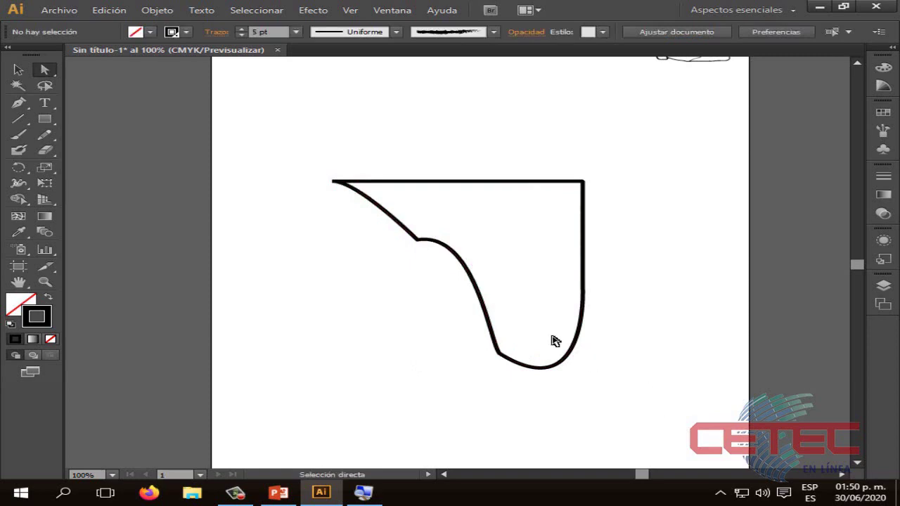
Step: Marquee-select the whole shape and drag it higher on the artboard
drag(659, 405, 277, 128)
drag(474, 184, 462, 107)
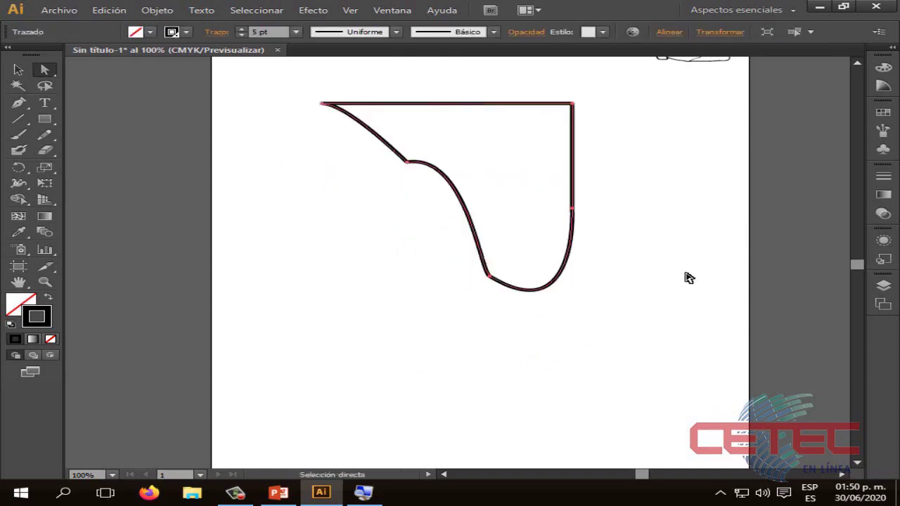
click(278, 492)
Step: Advance the slideshow to slide 8, 'Trazos rectos', then select the curved shape in Illustrator
click(693, 312)
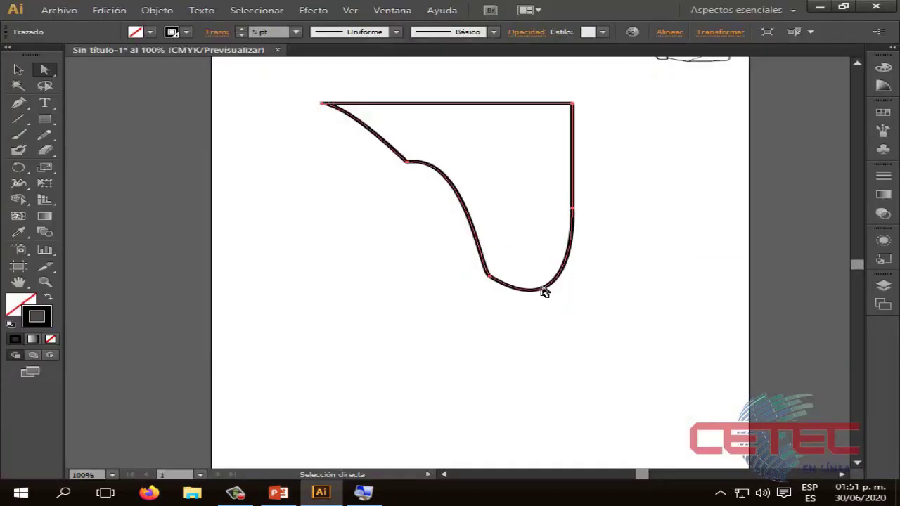
drag(587, 320, 355, 150)
Step: Shrink the curved shape to about half size and move it to the top-left
click(17, 70)
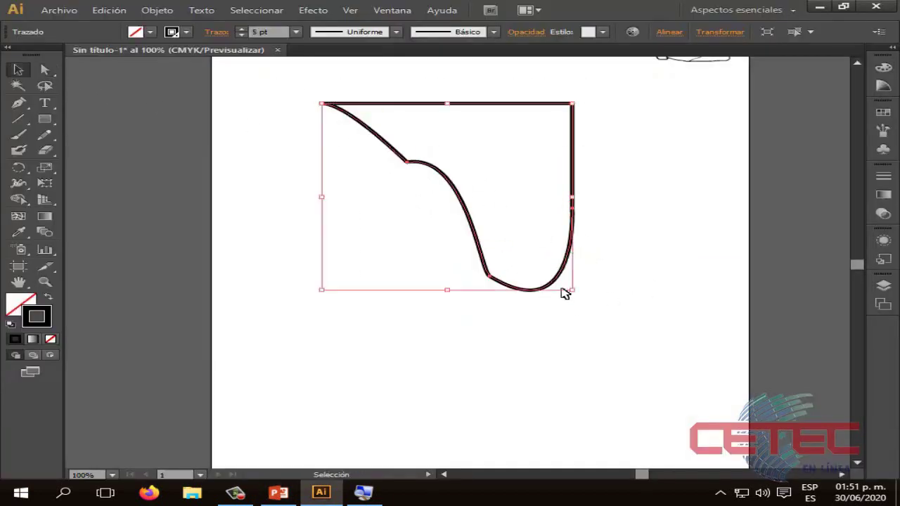
drag(573, 290, 447, 179)
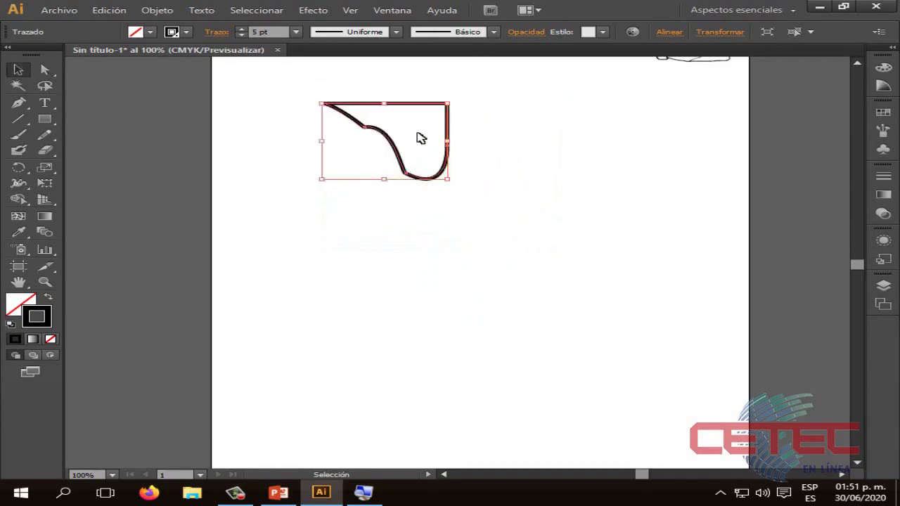
drag(448, 124, 378, 112)
click(522, 152)
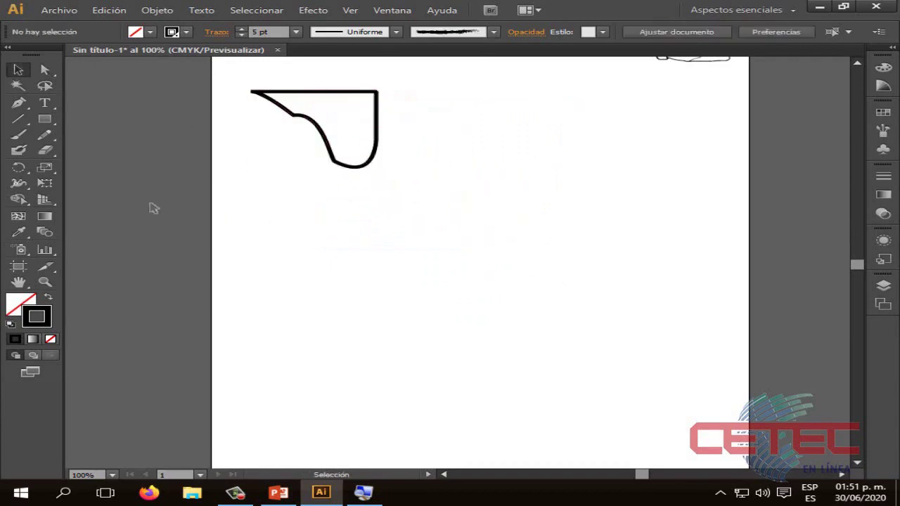
Step: Draw a closed rectangular path with the Pen tool using four corner points
click(18, 103)
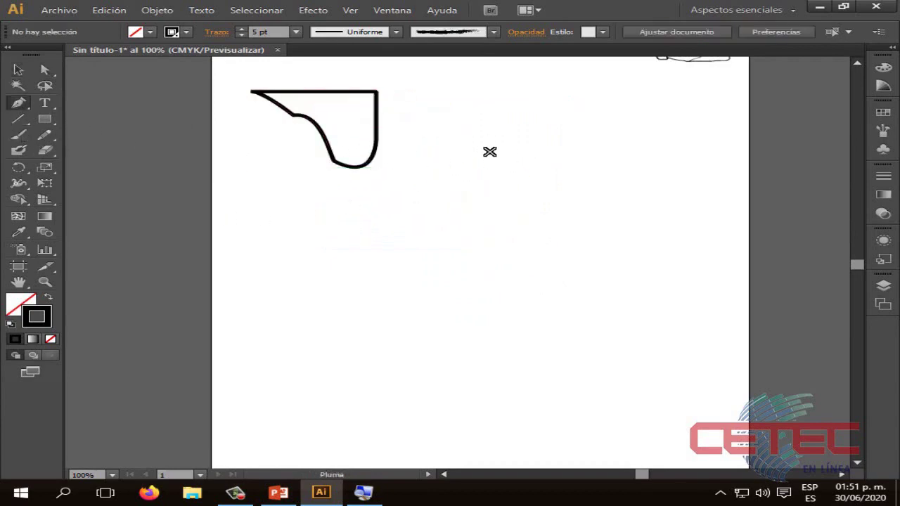
click(473, 141)
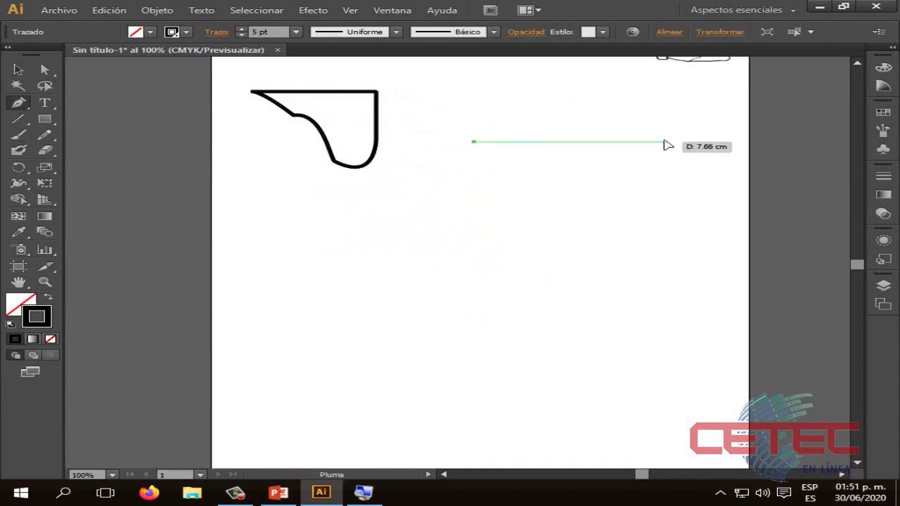
click(664, 141)
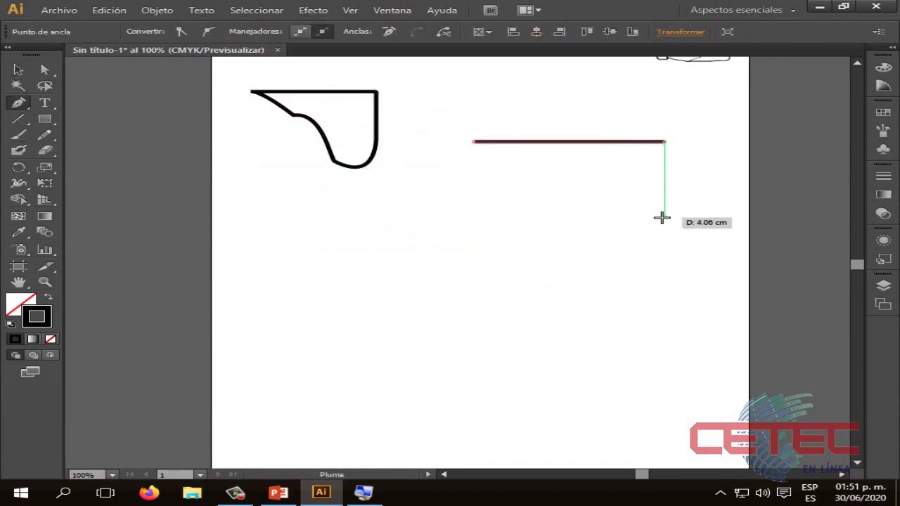
click(664, 248)
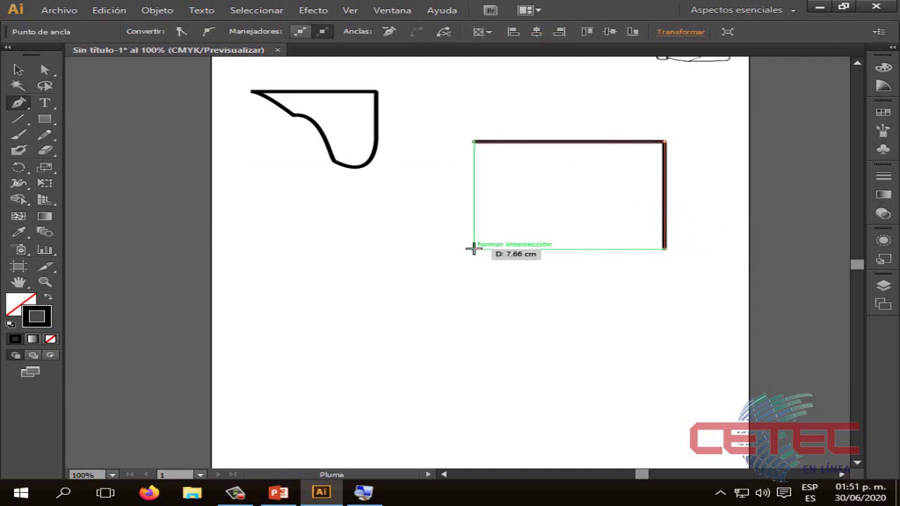
click(473, 248)
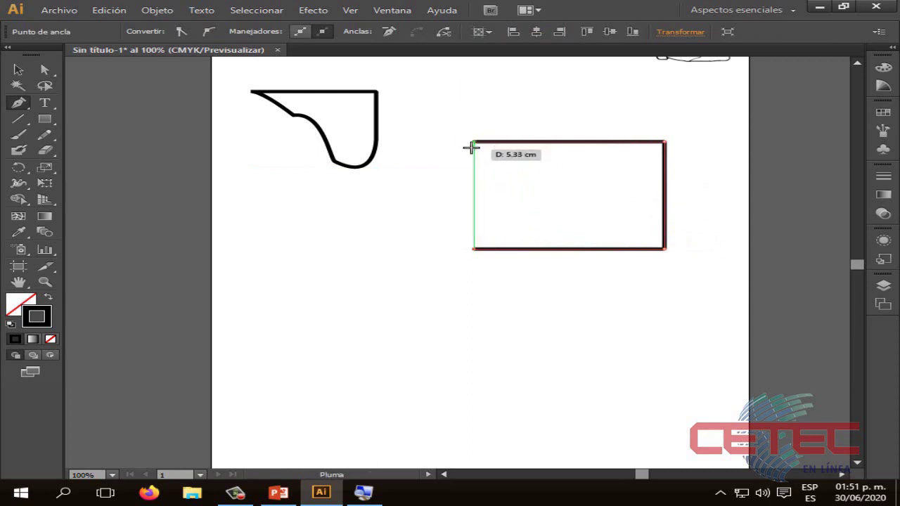
click(473, 143)
Step: Reselect the rectangle and nudge it slightly into position
key(v)
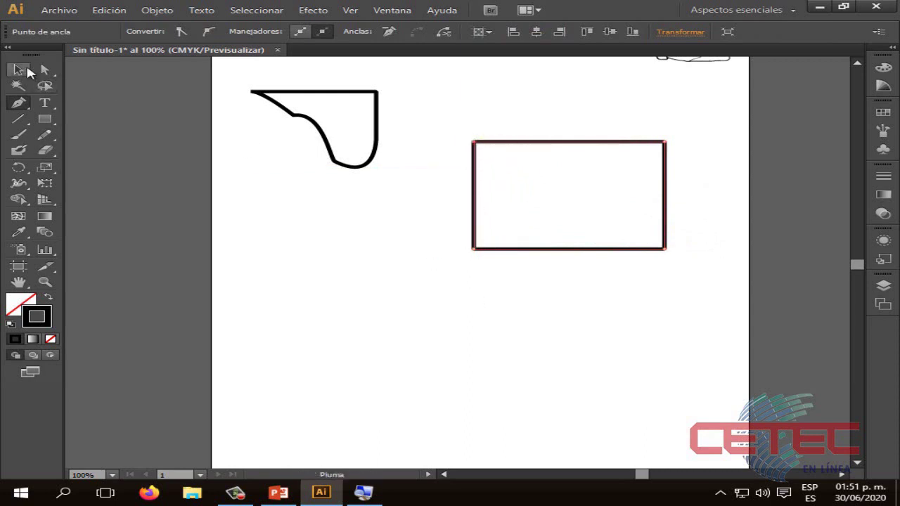
click(492, 361)
mouse_move(460, 156)
mouse_down()
mouse_move(628, 279)
mouse_move(683, 263)
mouse_up()
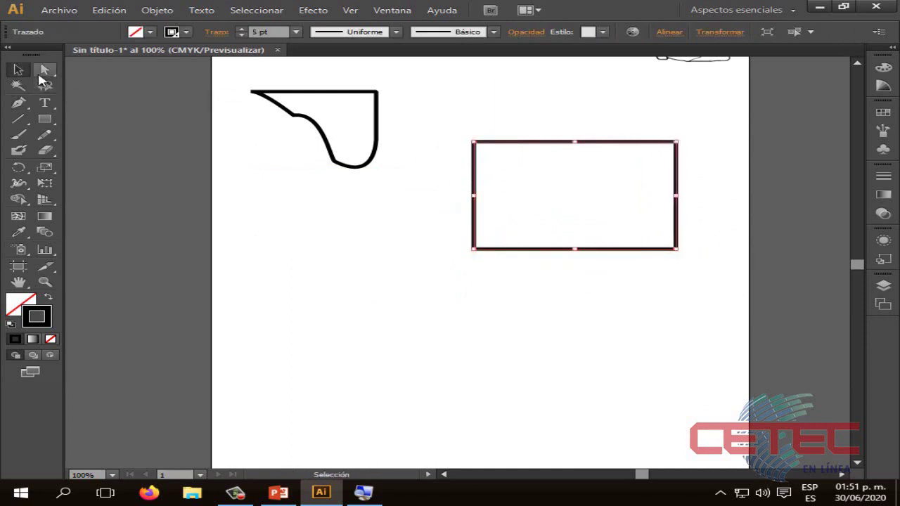
click(44, 70)
drag(478, 144, 463, 160)
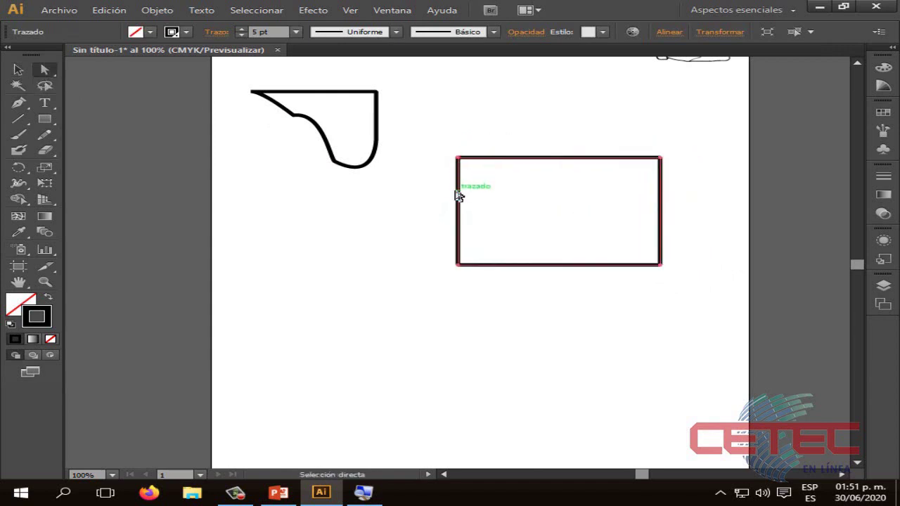
drag(457, 193, 458, 194)
drag(703, 284, 410, 94)
drag(664, 160, 672, 195)
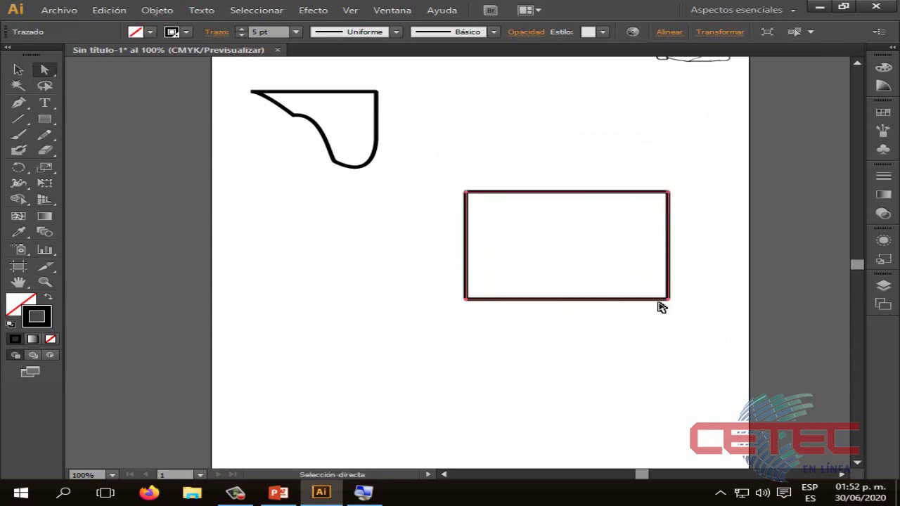
Step: Drag the rectangle's corner anchors to reshape it into a slanted quadrilateral
mouse_move(667, 299)
mouse_down()
mouse_move(490, 208)
mouse_move(397, 226)
mouse_move(354, 197)
mouse_up()
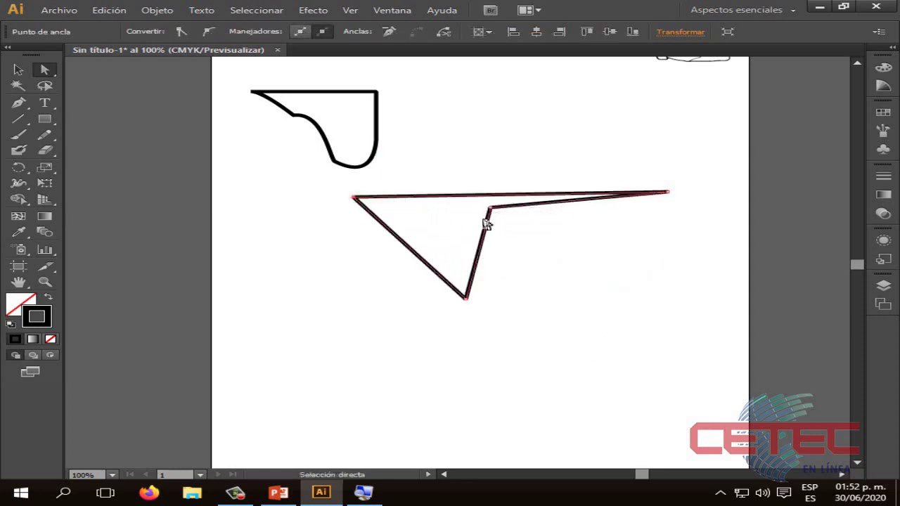
drag(491, 209, 610, 356)
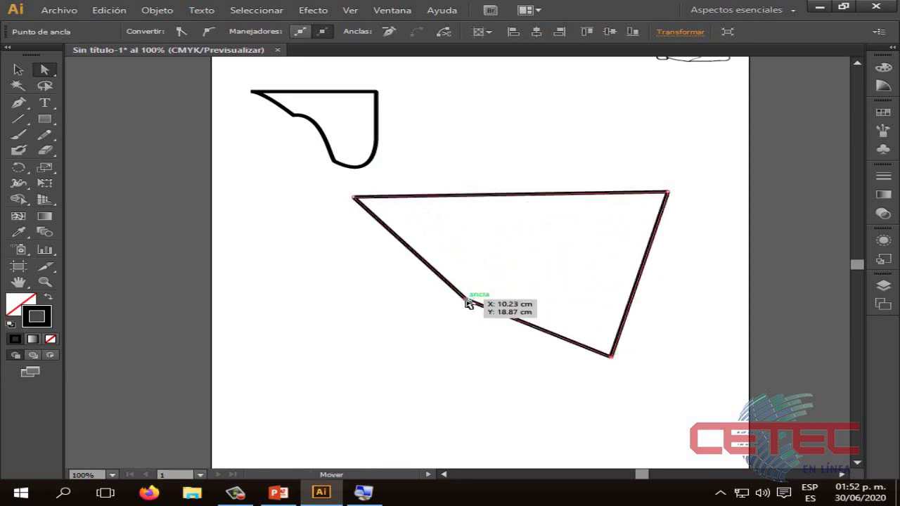
drag(466, 299, 375, 317)
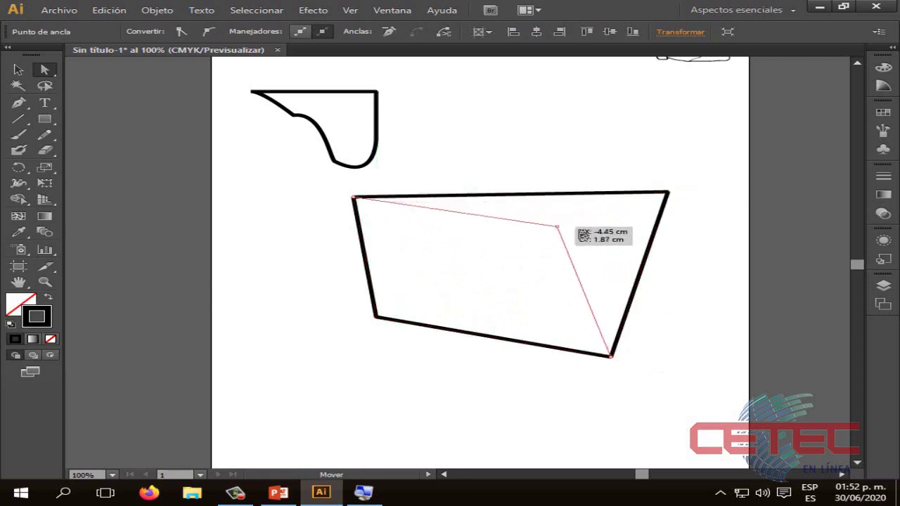
drag(665, 192, 557, 226)
click(695, 249)
Step: Shrink the quadrilateral and place it beside the curved shape
click(18, 69)
drag(618, 406, 289, 195)
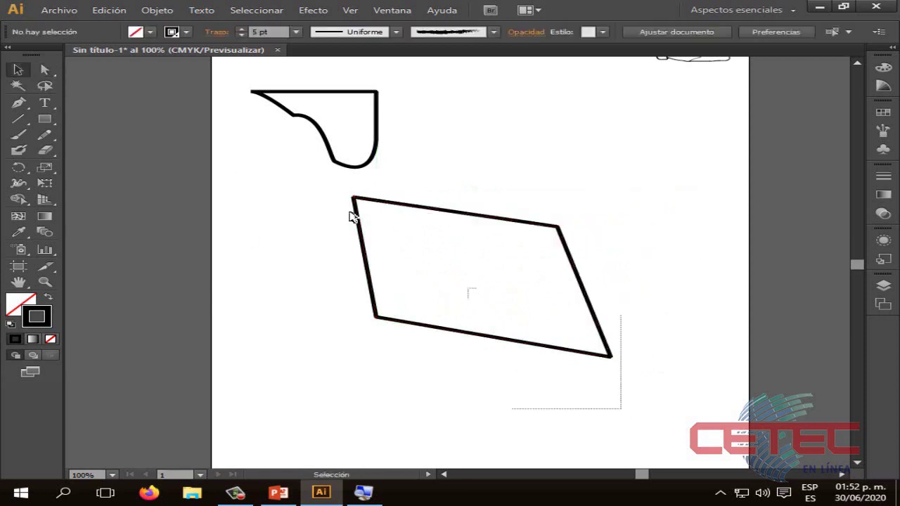
mouse_move(610, 356)
mouse_down()
mouse_move(480, 273)
mouse_move(555, 145)
mouse_up()
click(521, 226)
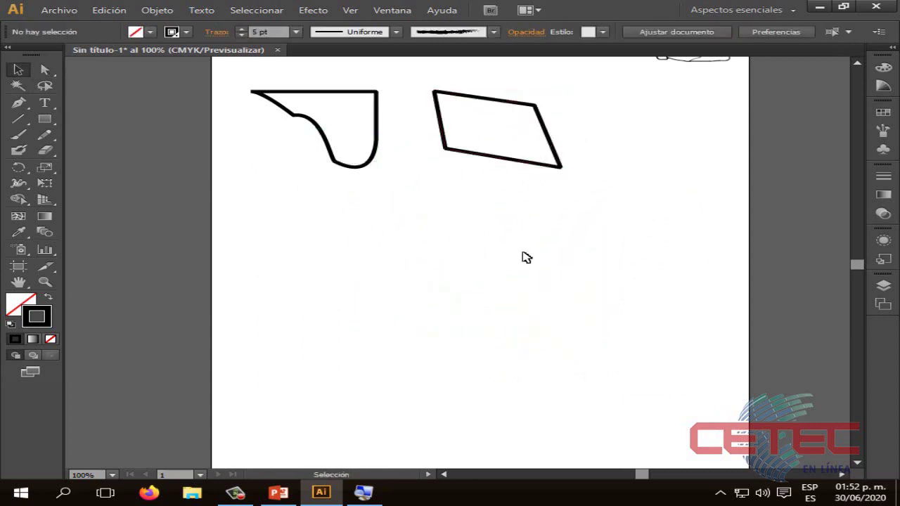
click(255, 493)
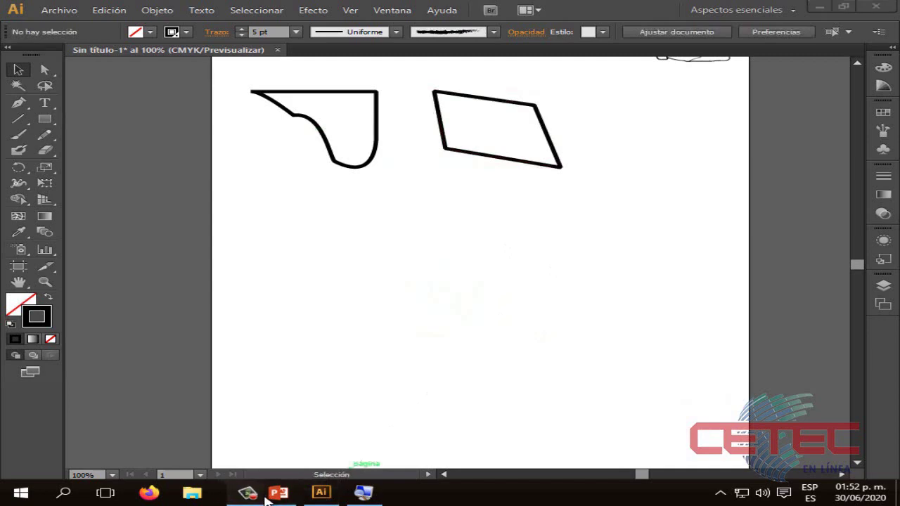
Step: Advance the slideshow to slide 9, 'Trazos curvos', then return to Illustrator
click(278, 492)
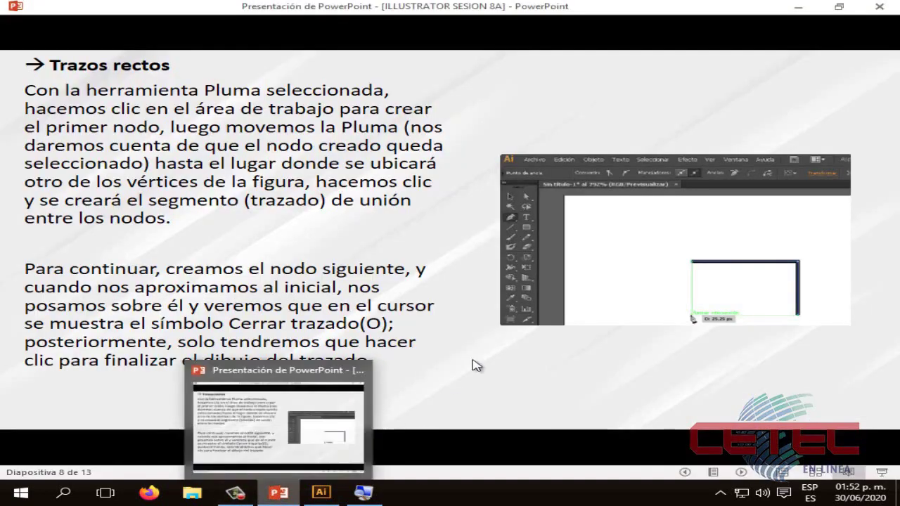
click(480, 278)
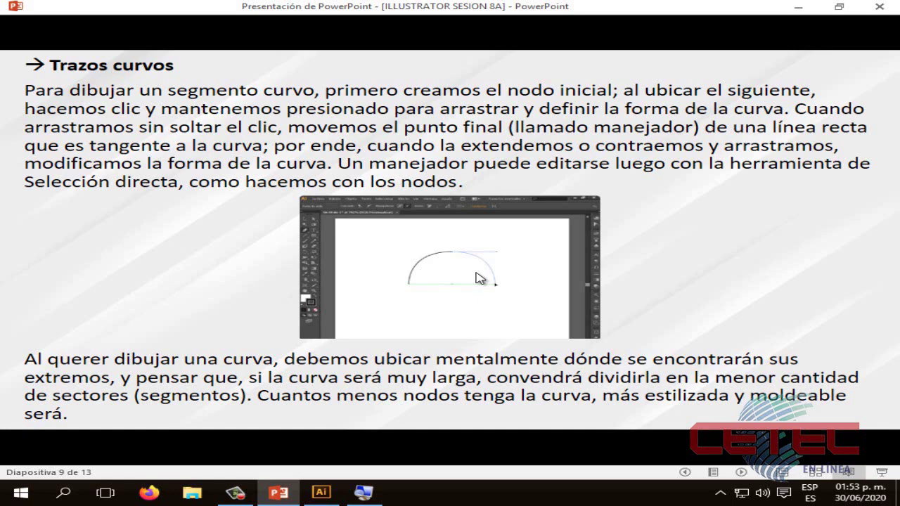
key(alt+Tab)
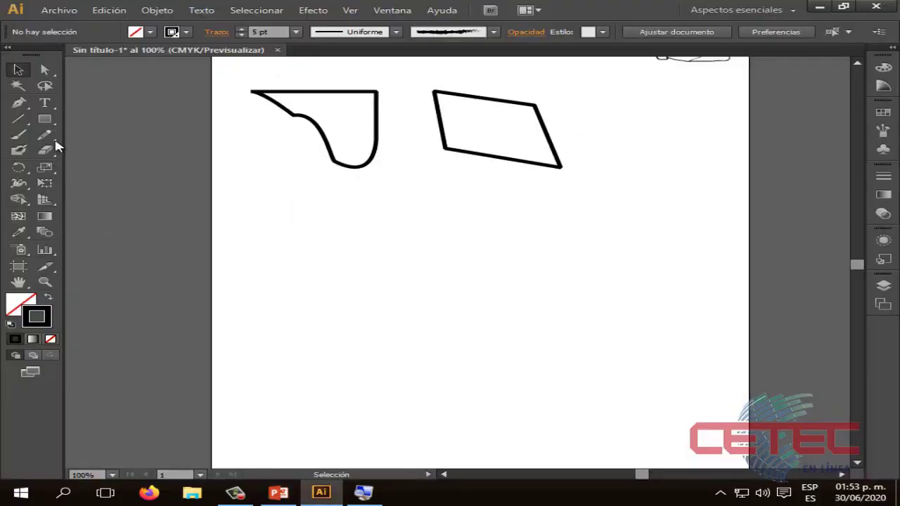
Step: Draw the rising left half of the arch as a Pen curve shaped with dragged handles
click(19, 104)
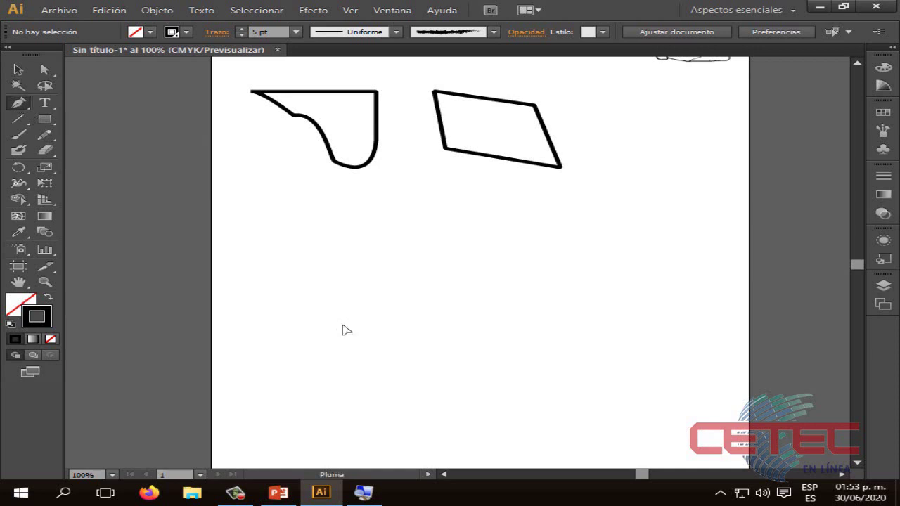
mouse_move(343, 325)
mouse_down()
mouse_move(417, 248)
mouse_move(347, 325)
mouse_move(403, 239)
mouse_move(442, 227)
mouse_move(496, 225)
mouse_move(565, 246)
mouse_move(606, 305)
mouse_move(570, 326)
mouse_move(458, 325)
mouse_move(407, 263)
mouse_move(468, 243)
mouse_up()
click(480, 245)
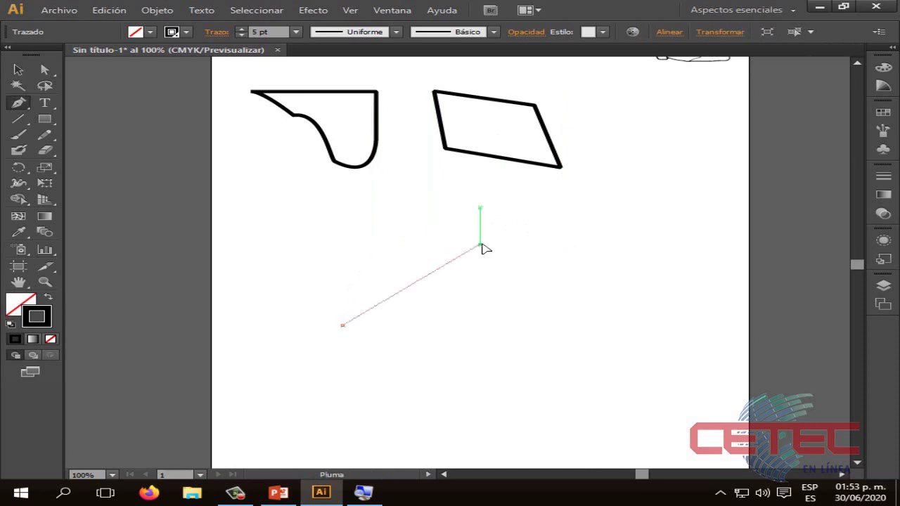
mouse_move(482, 248)
mouse_down()
mouse_move(496, 254)
mouse_move(538, 247)
mouse_move(556, 285)
mouse_move(545, 307)
mouse_move(610, 308)
mouse_move(655, 281)
mouse_move(659, 248)
mouse_move(575, 247)
mouse_move(596, 248)
mouse_up()
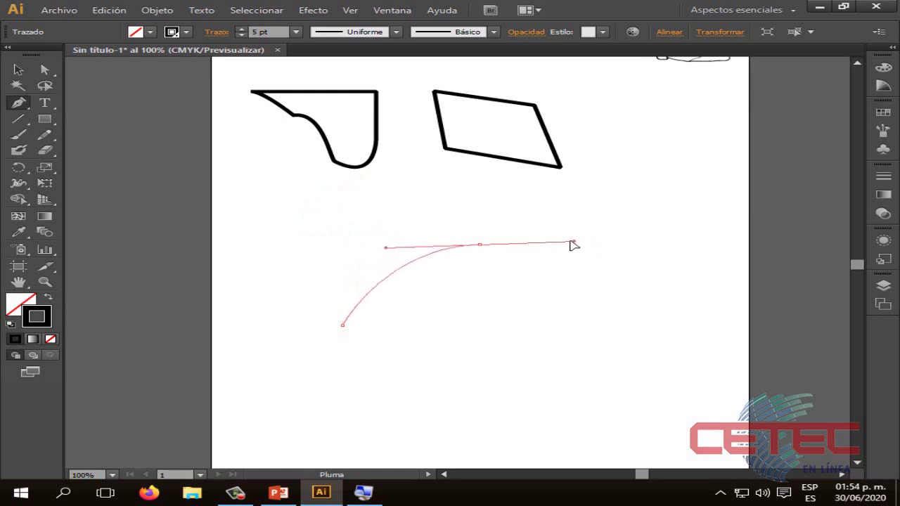
mouse_move(596, 248)
mouse_down()
mouse_move(643, 243)
mouse_move(594, 239)
mouse_move(606, 244)
mouse_up()
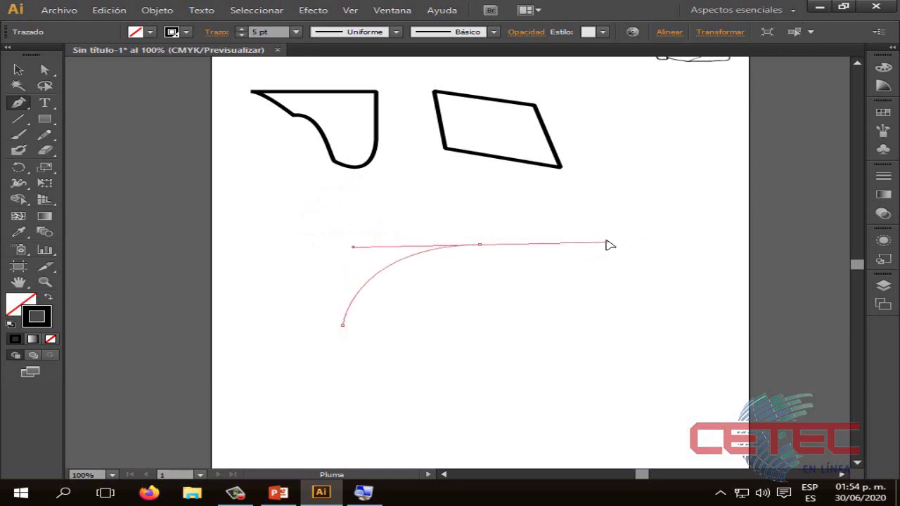
drag(606, 244, 606, 245)
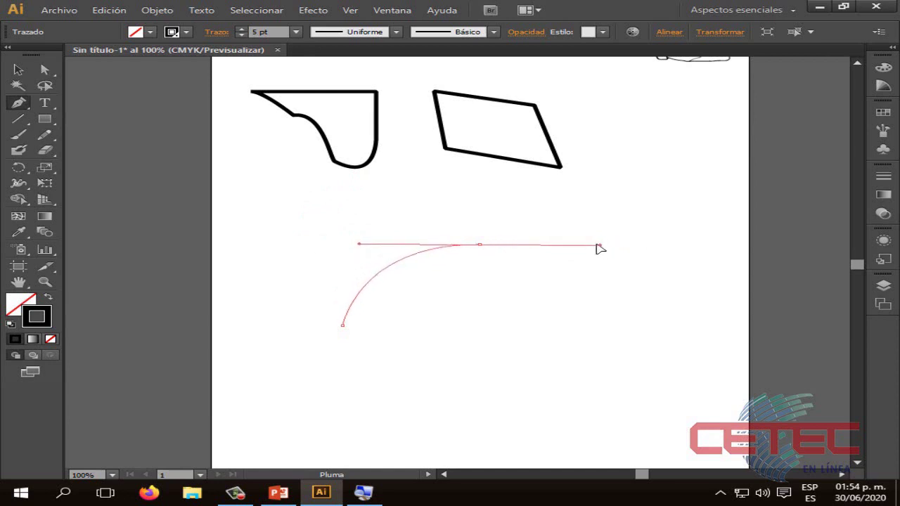
mouse_move(608, 248)
mouse_down()
mouse_move(587, 246)
mouse_move(632, 246)
mouse_move(621, 245)
mouse_up()
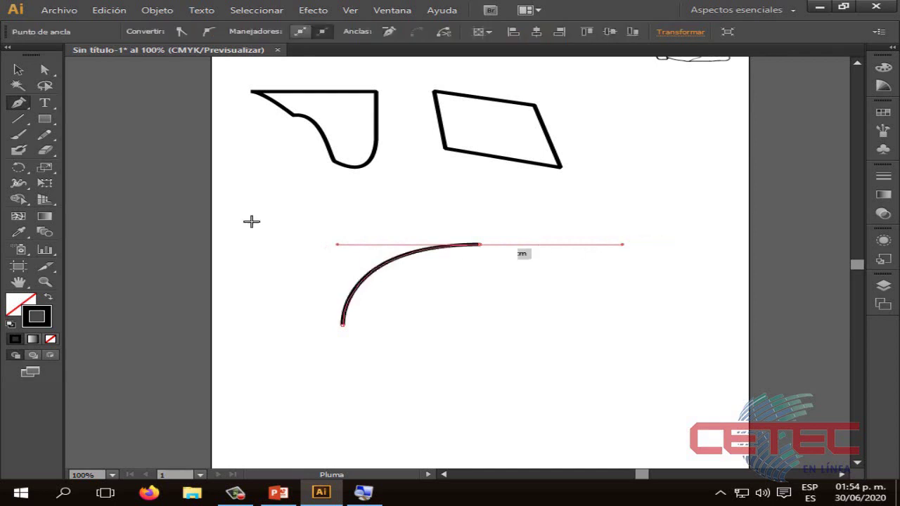
key(v)
click(429, 376)
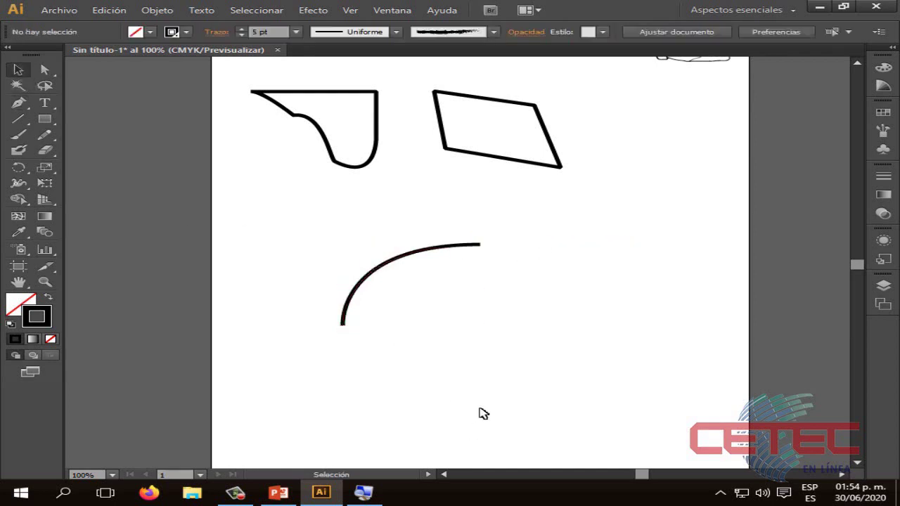
Step: Continue the path from its right end with a dragged anchor that completes the arch
click(17, 103)
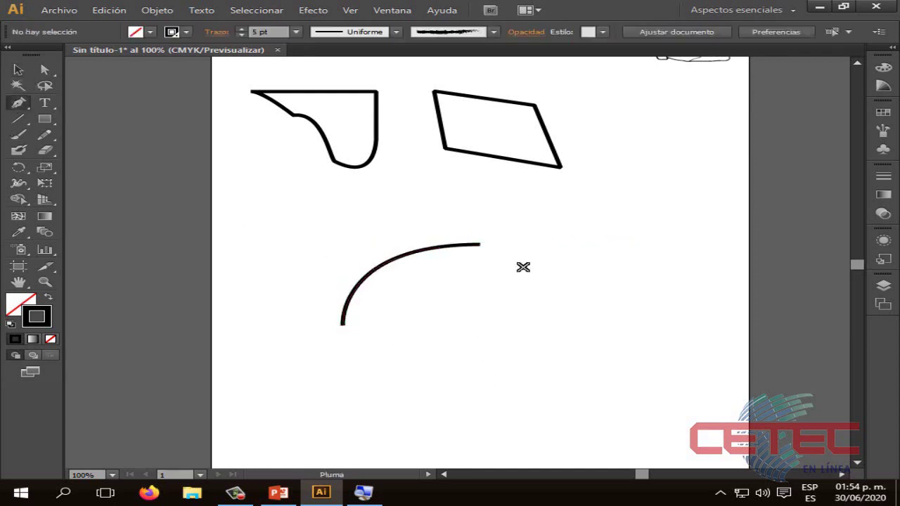
click(480, 245)
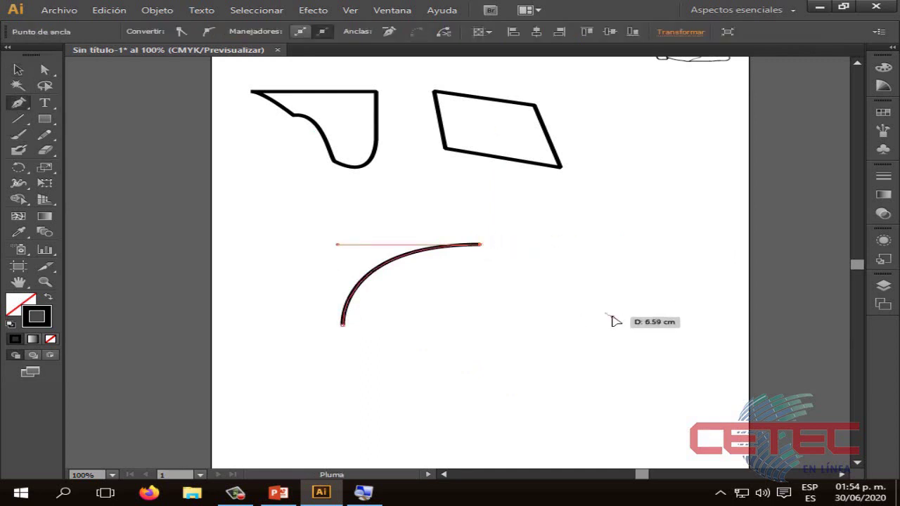
mouse_move(612, 317)
mouse_down()
mouse_move(540, 350)
mouse_move(556, 382)
mouse_move(611, 401)
mouse_up()
click(18, 69)
click(393, 413)
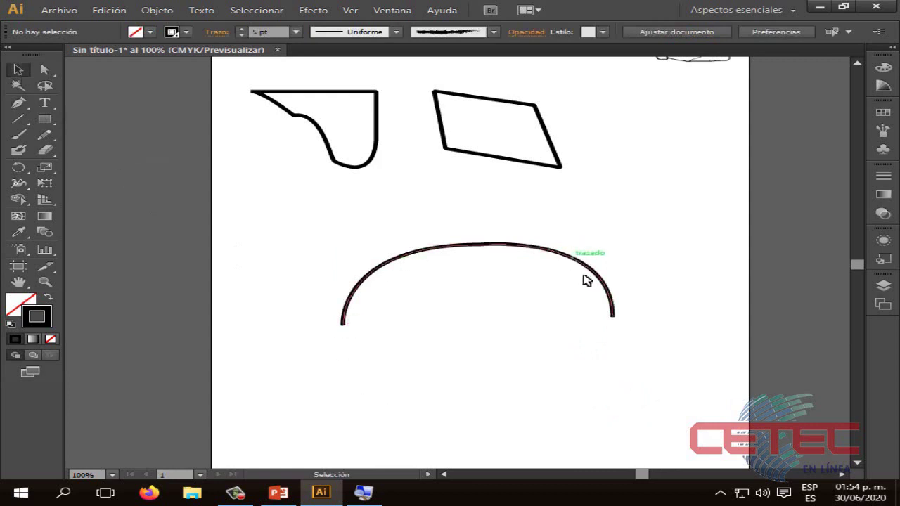
Step: Stretch the arch taller and move its right end outward, reshaping that side's handle
click(478, 246)
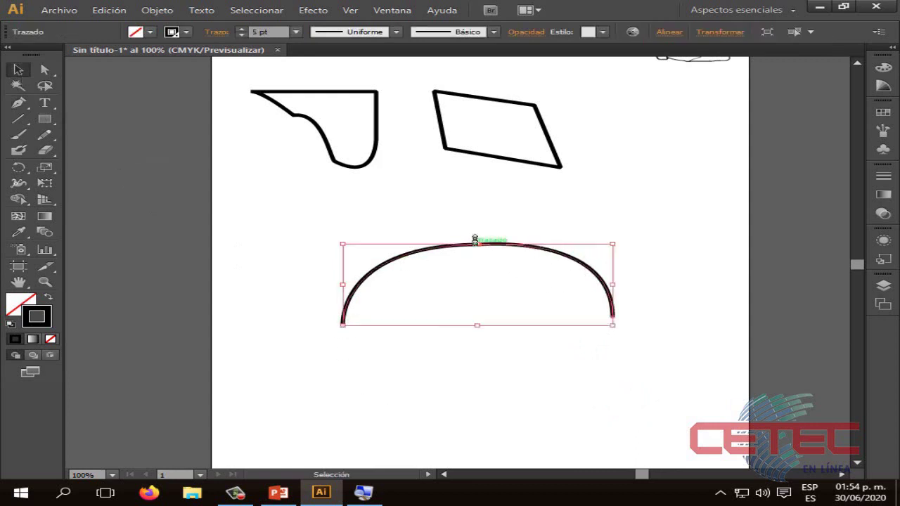
drag(475, 239, 476, 222)
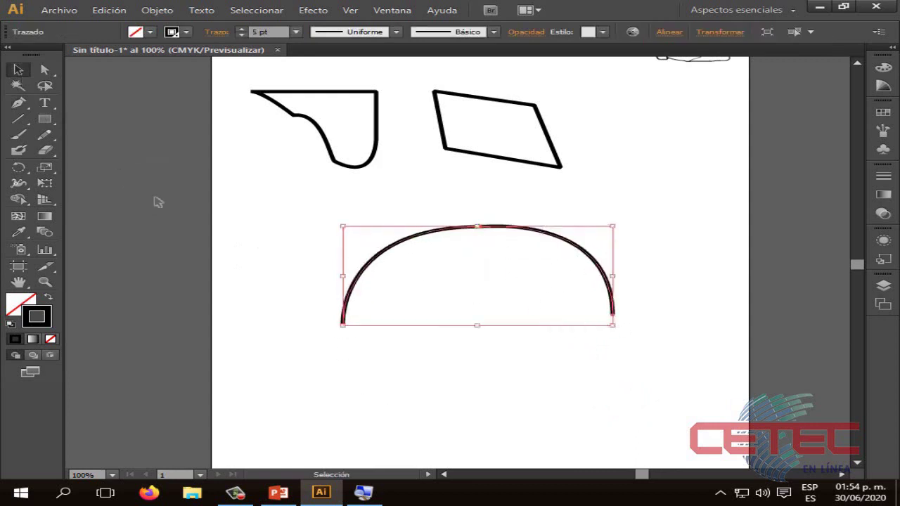
click(44, 69)
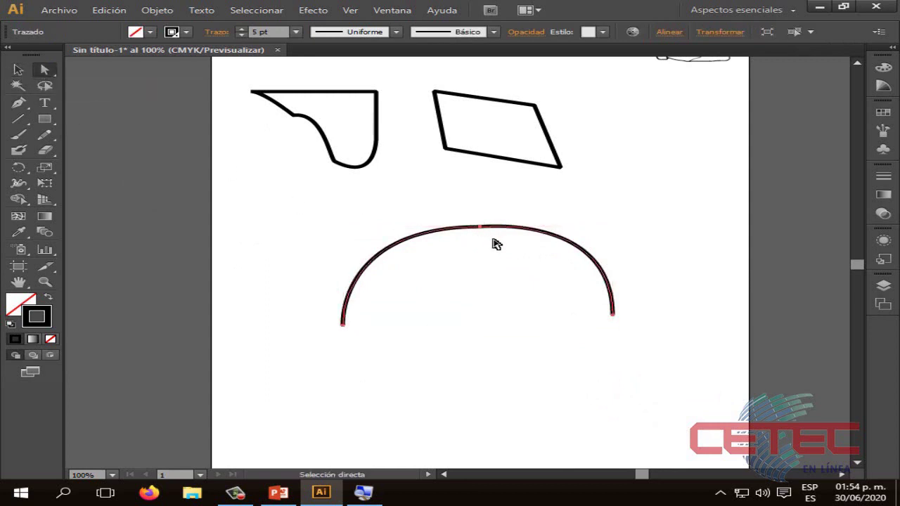
drag(479, 226, 481, 221)
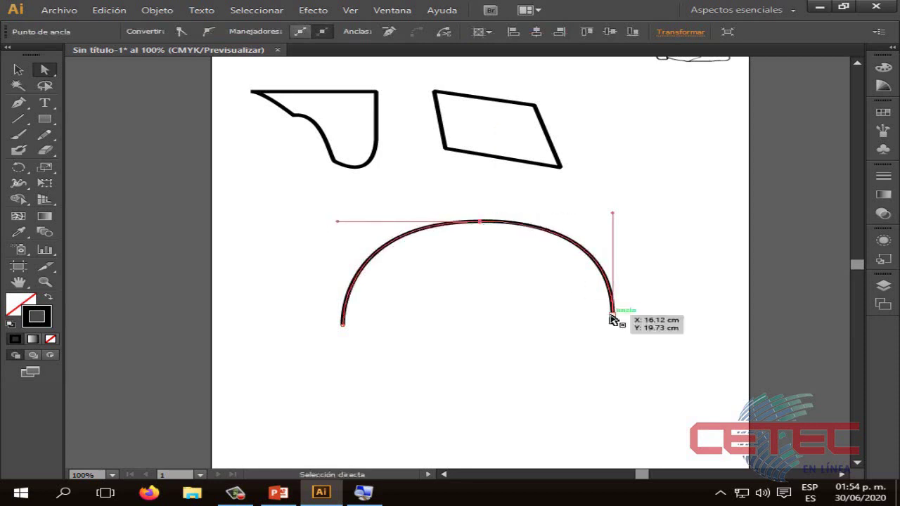
drag(612, 317, 625, 314)
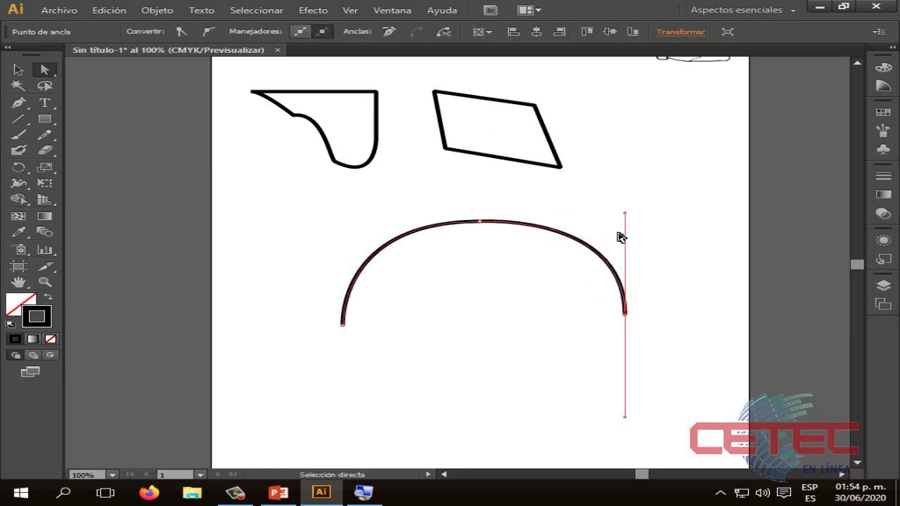
drag(626, 214, 628, 214)
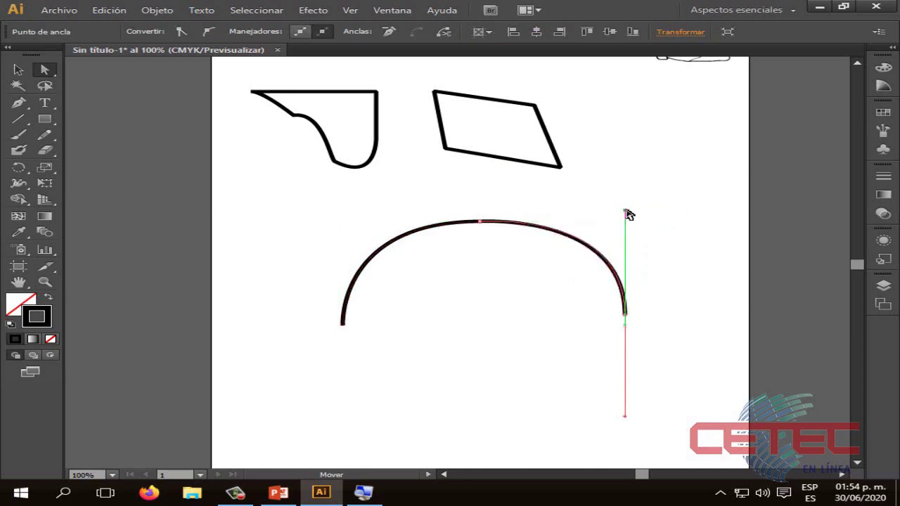
Step: Adjust both end anchors so the arch's ends drop to similar heights
click(442, 293)
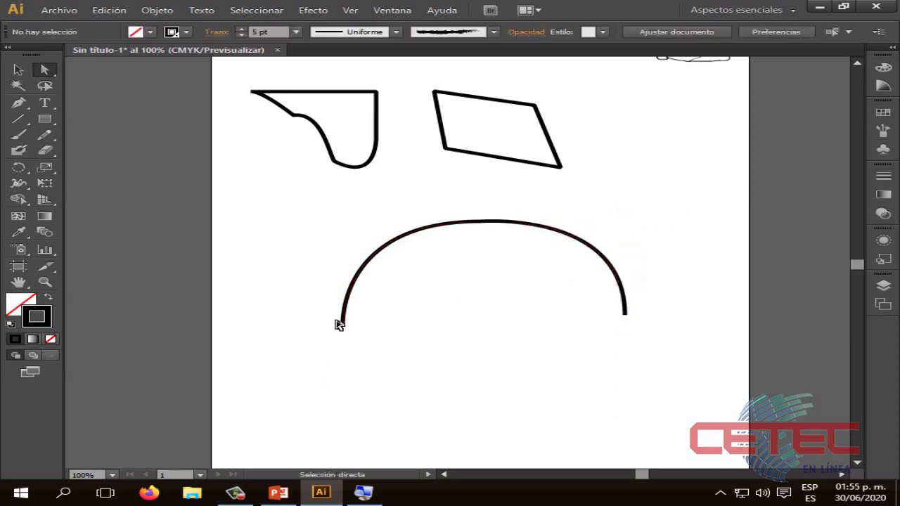
drag(340, 323, 343, 325)
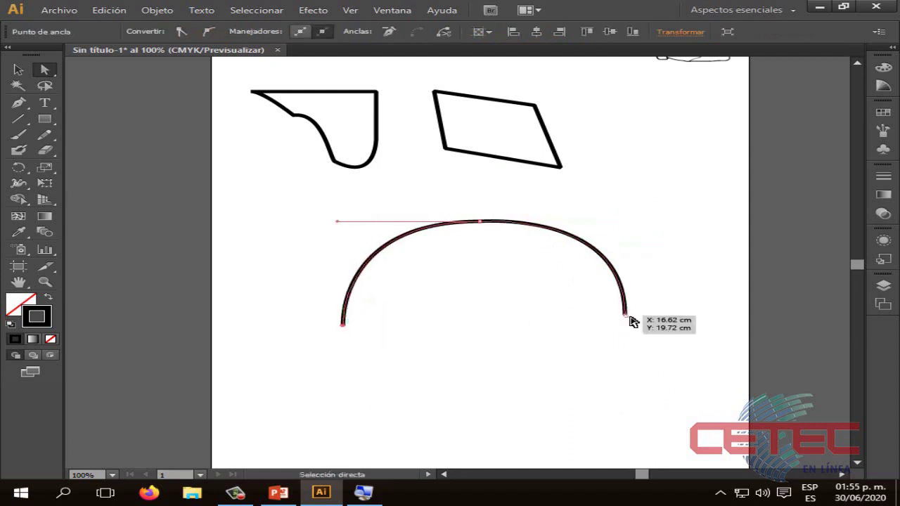
drag(625, 315, 625, 322)
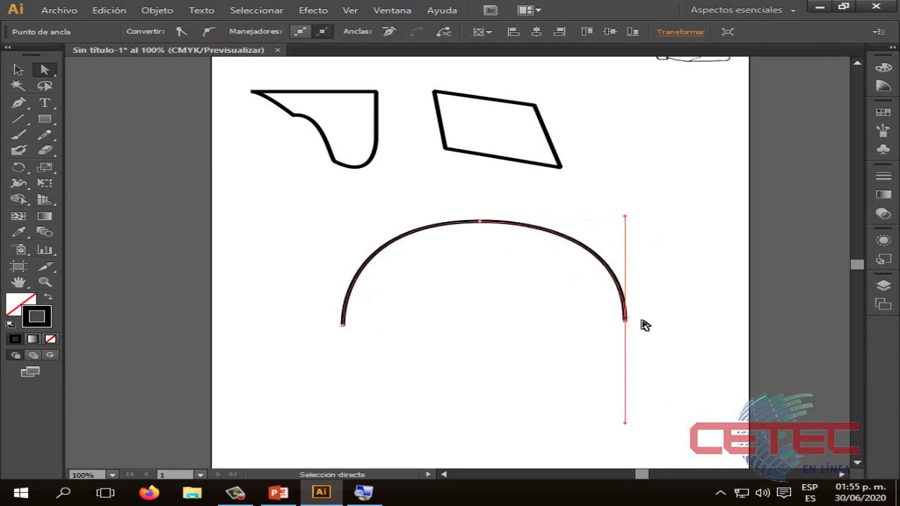
drag(4, 61, 5, 56)
click(20, 71)
click(374, 413)
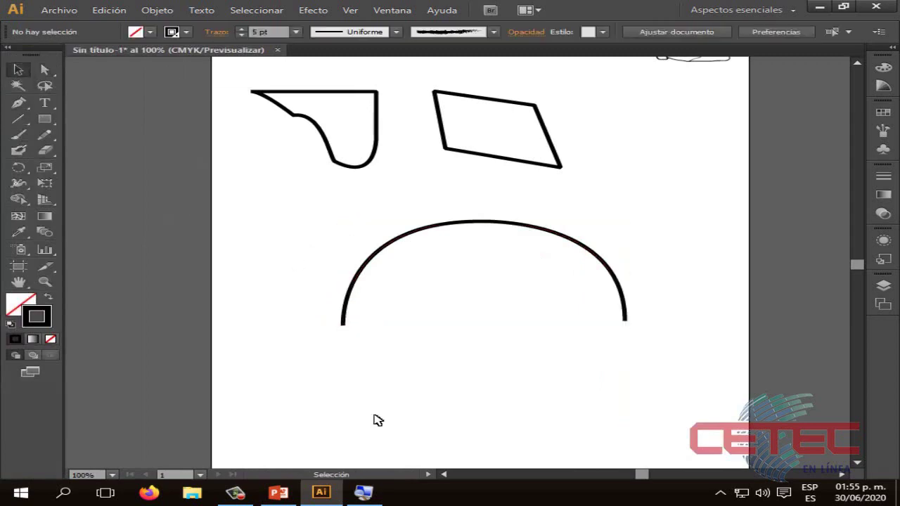
Step: Advance the slideshow to slide 10, 'Adherir, restar y convertir nodos', then return to Illustrator
click(278, 492)
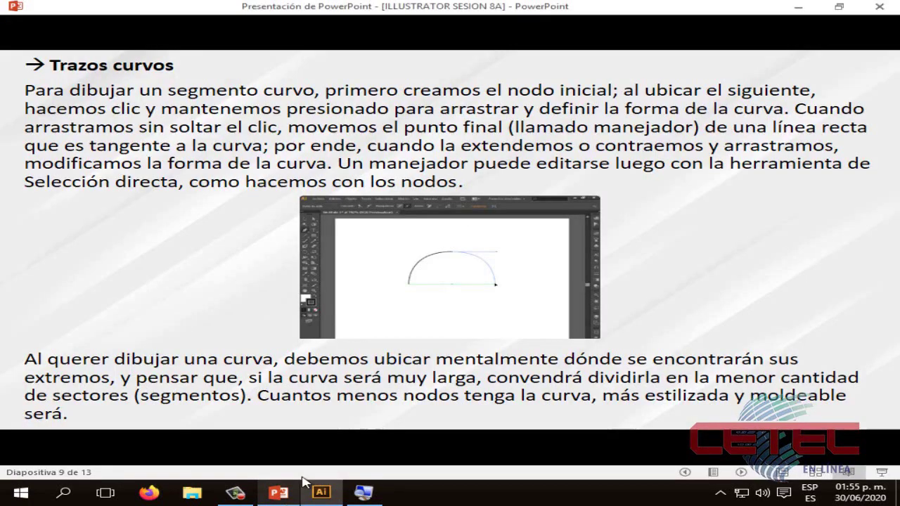
click(691, 310)
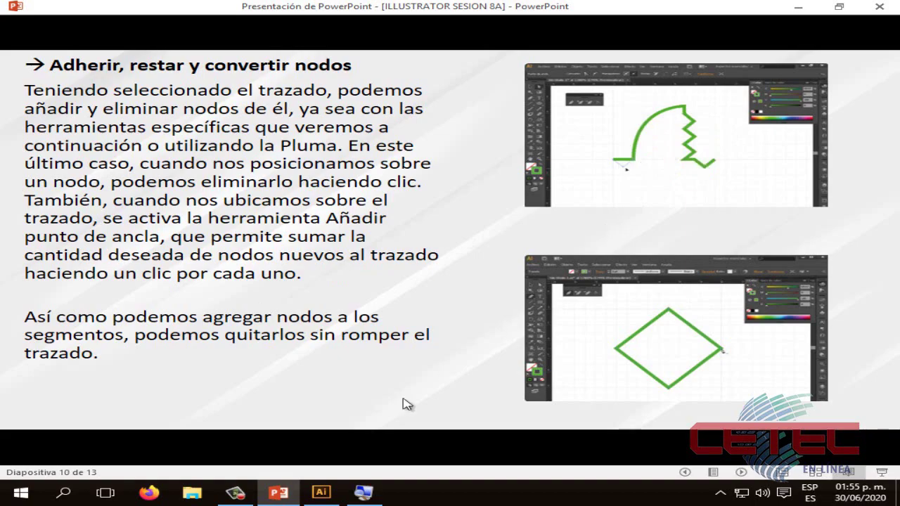
click(321, 492)
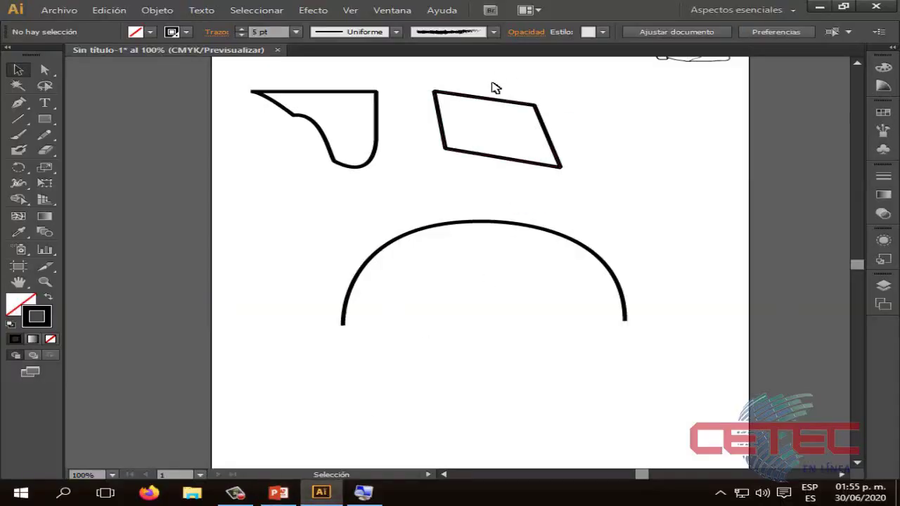
Step: Shrink the arch to about half size and move it beside the parallelogram
click(552, 229)
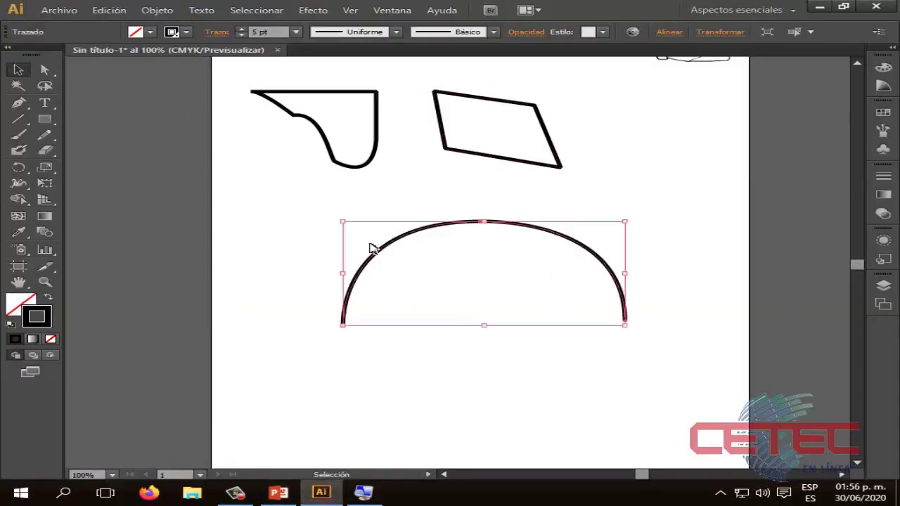
drag(589, 310, 492, 271)
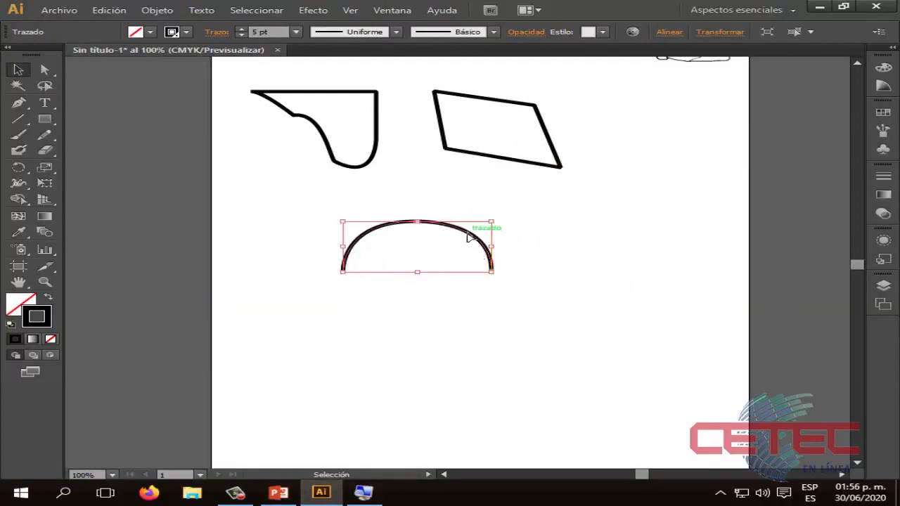
drag(480, 222, 711, 110)
click(660, 237)
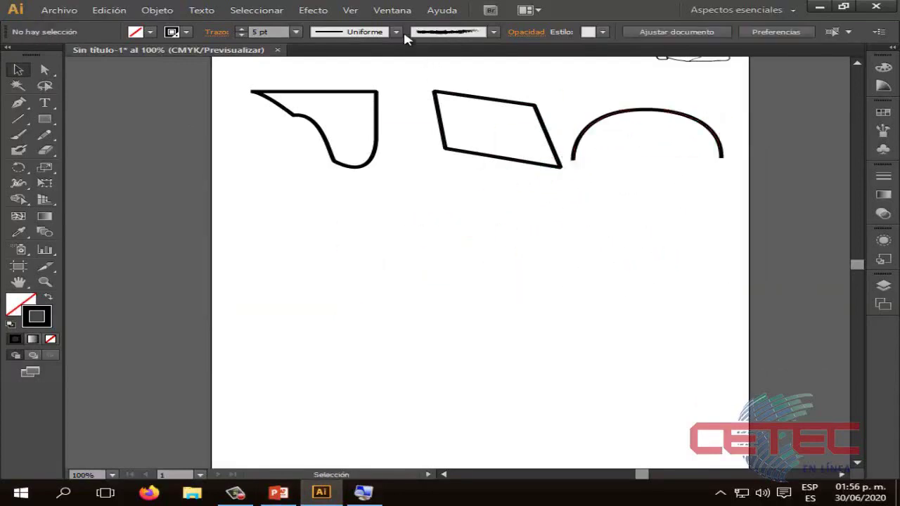
Step: Show the grid over the artboard from the View menu
click(356, 12)
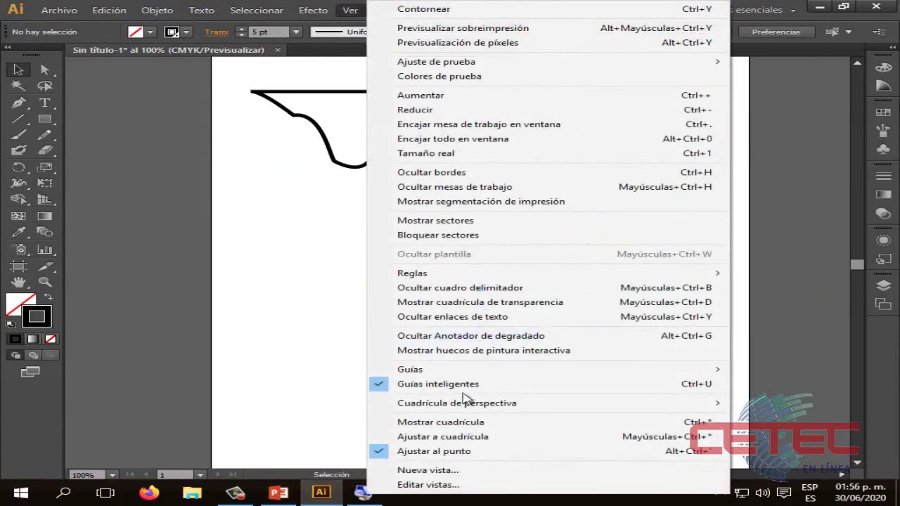
click(448, 426)
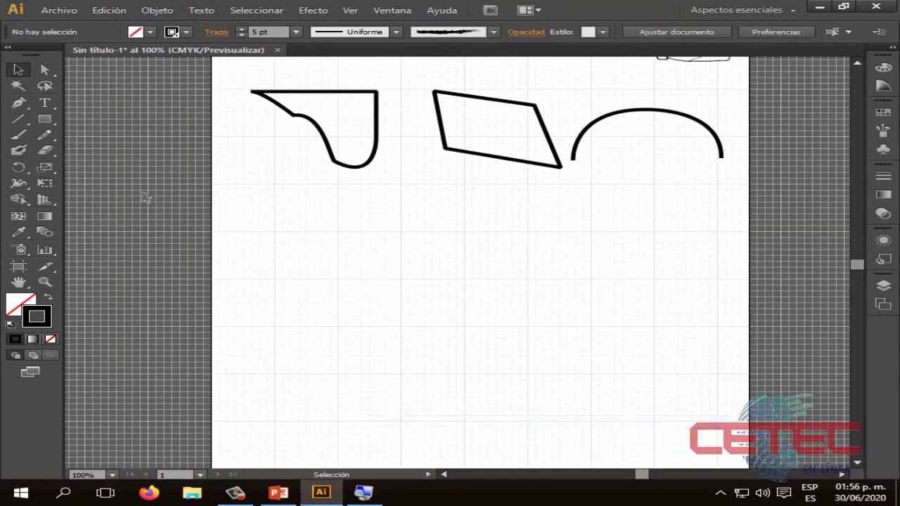
scroll(433, 235, up, 1)
scroll(394, 246, down, 3)
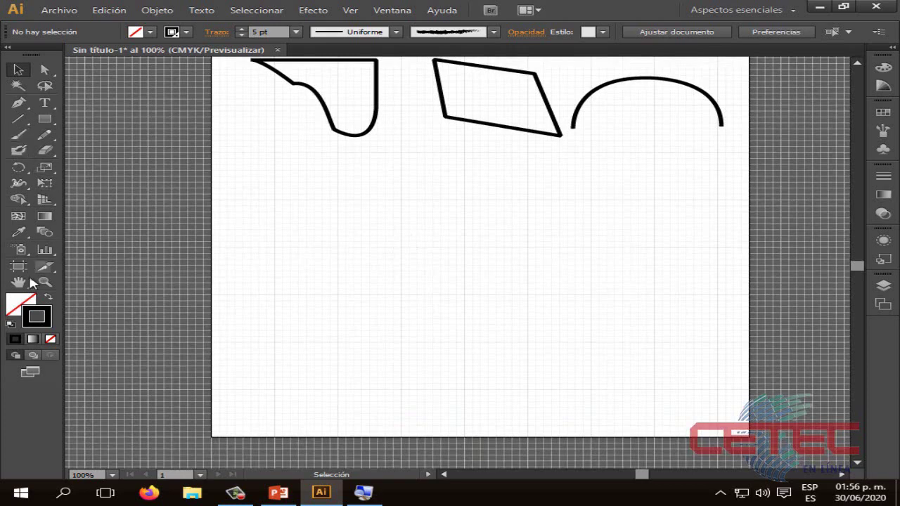
Step: Set the stroke colour to the green swatch C=75 M=0 Y=100 K=0
click(186, 32)
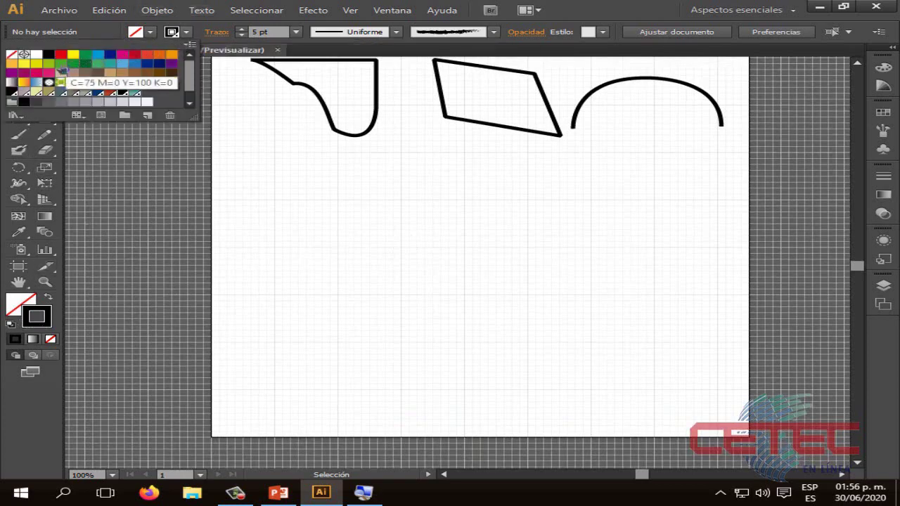
click(61, 63)
click(293, 238)
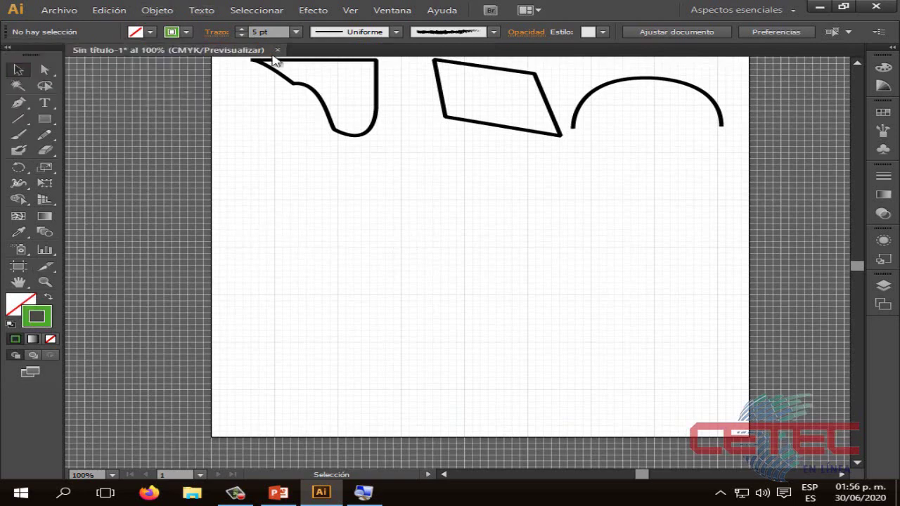
Step: Start a green Pen path with a short flat segment and an upward curve
click(24, 107)
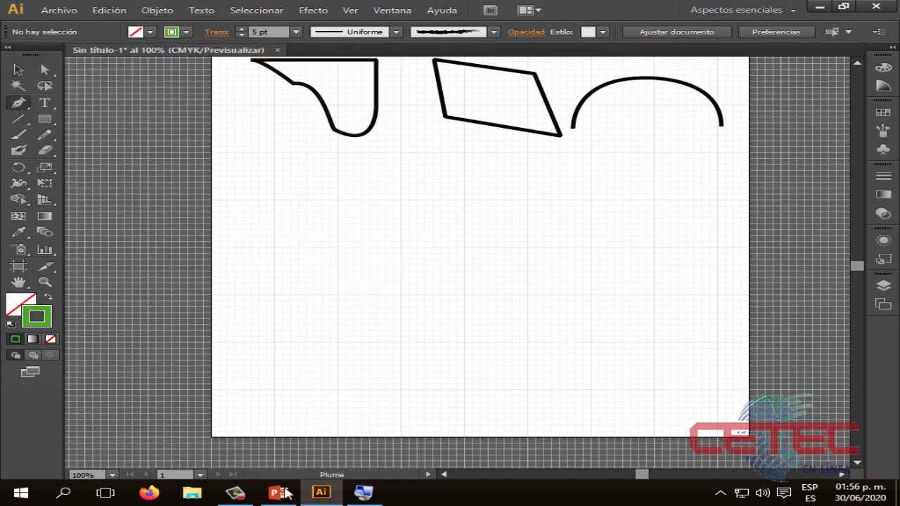
click(278, 492)
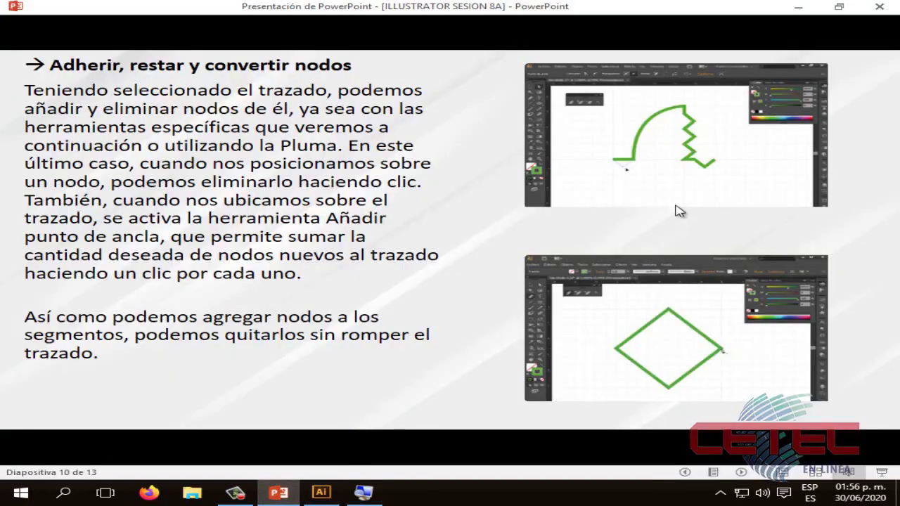
click(798, 7)
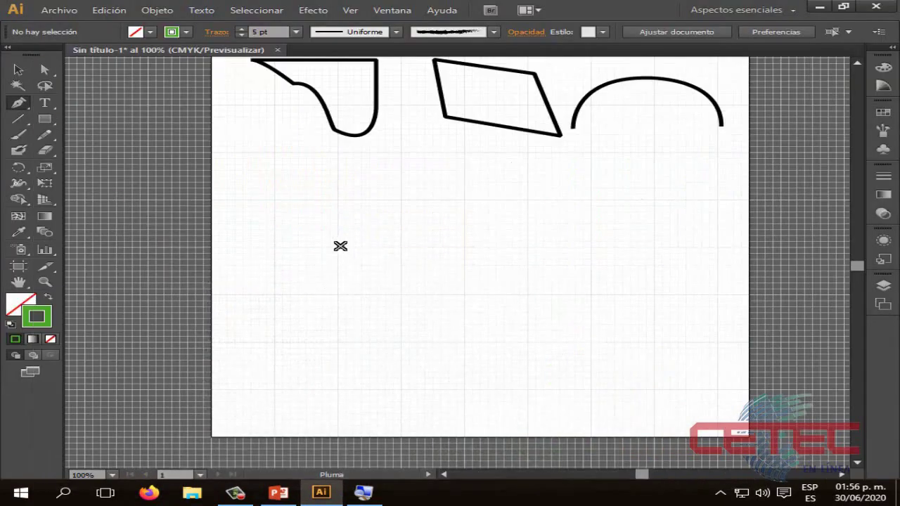
click(340, 246)
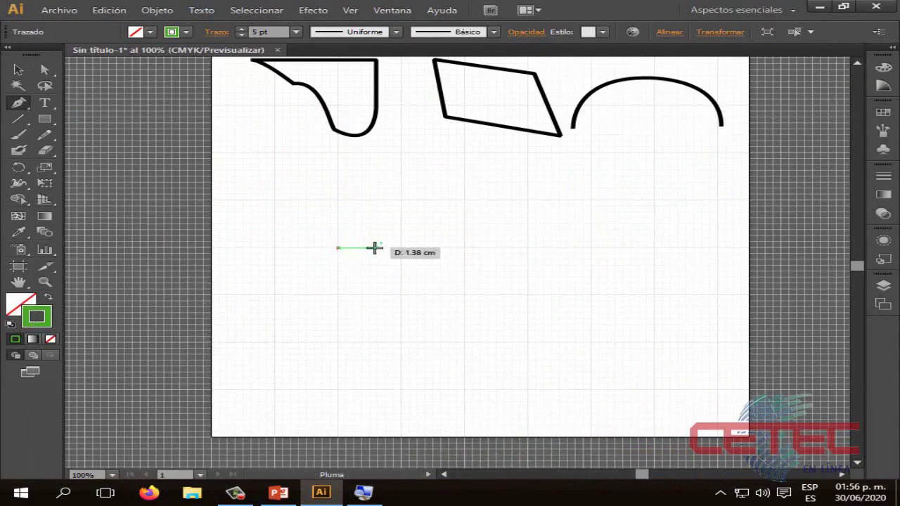
click(374, 247)
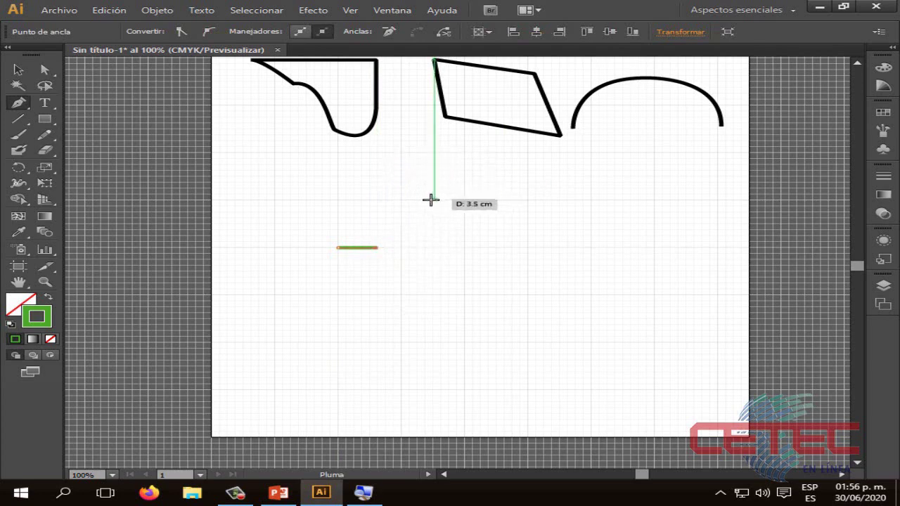
mouse_move(432, 199)
mouse_down()
mouse_move(453, 222)
mouse_move(532, 201)
mouse_move(532, 255)
mouse_move(514, 255)
mouse_move(488, 196)
mouse_move(480, 206)
mouse_move(464, 204)
mouse_move(508, 205)
mouse_move(508, 197)
mouse_up()
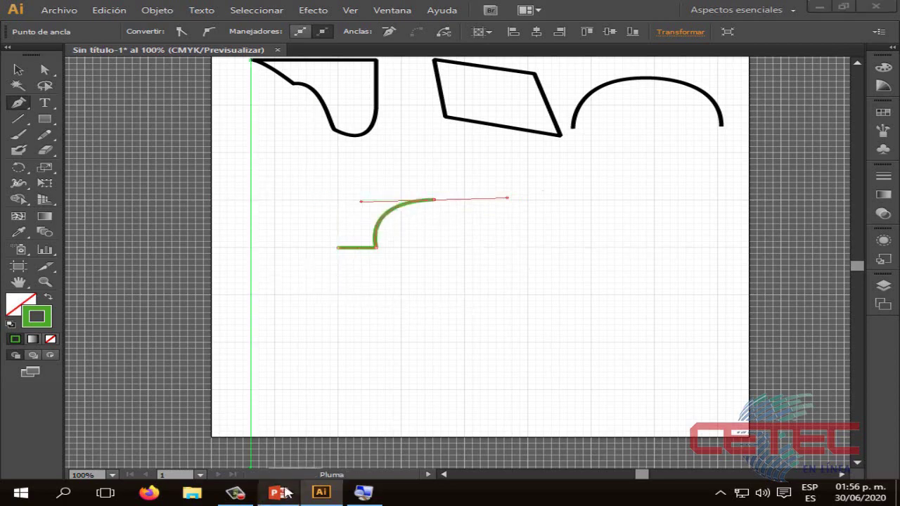
Step: Make a sharp corner after the curve, then add a zigzag and a flat stretch
click(278, 492)
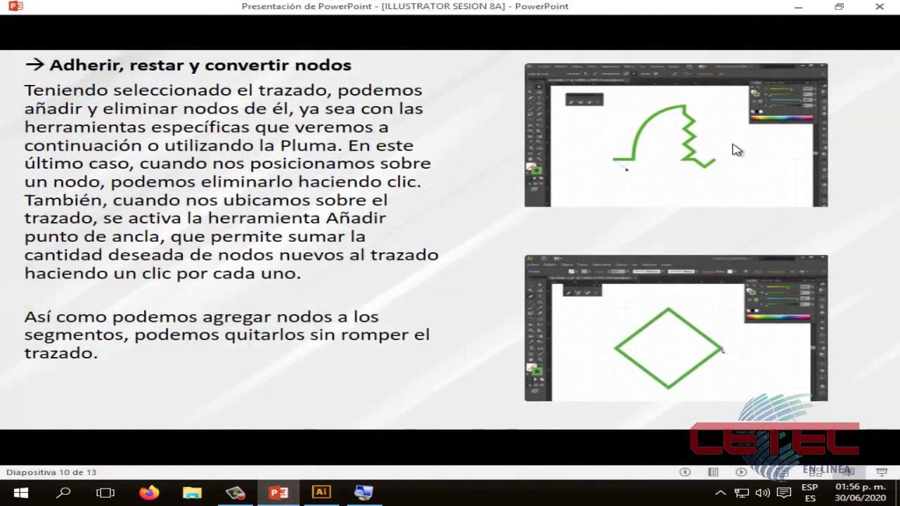
click(796, 8)
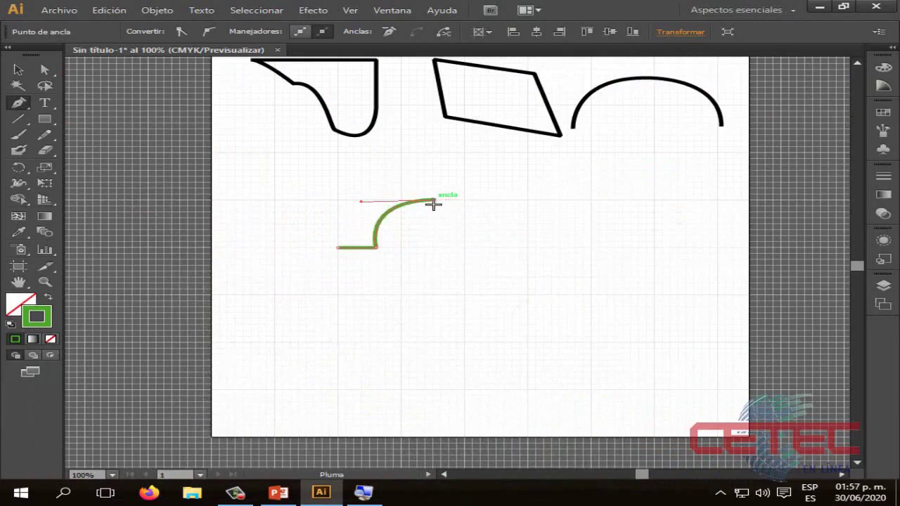
mouse_move(433, 204)
mouse_down()
mouse_move(453, 226)
mouse_move(433, 236)
mouse_up()
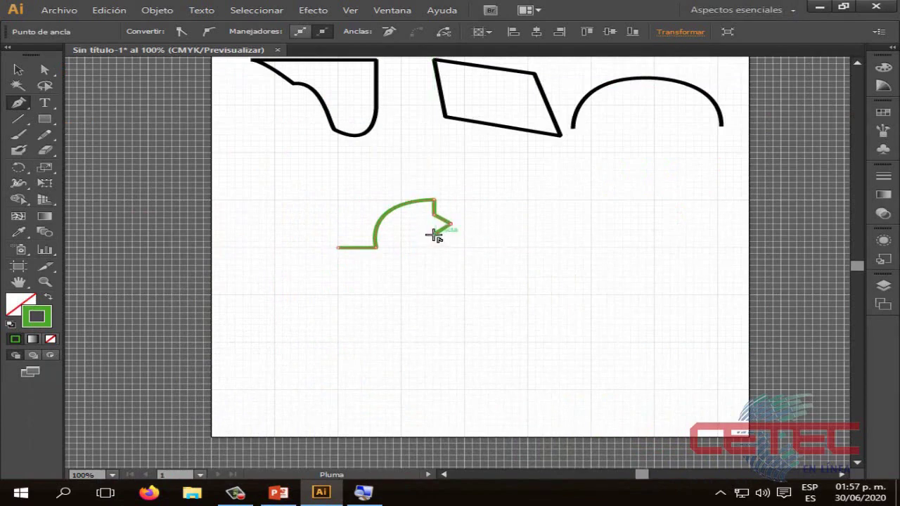
click(450, 241)
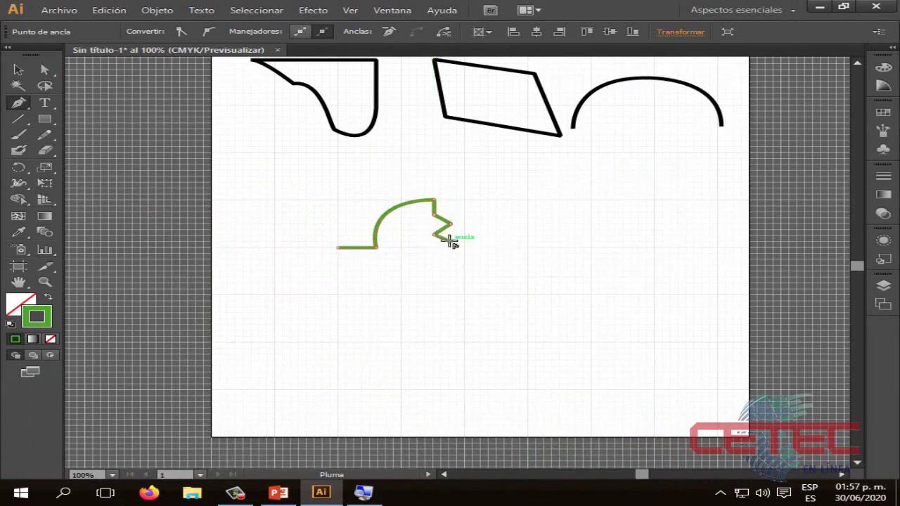
drag(450, 241, 431, 258)
click(428, 254)
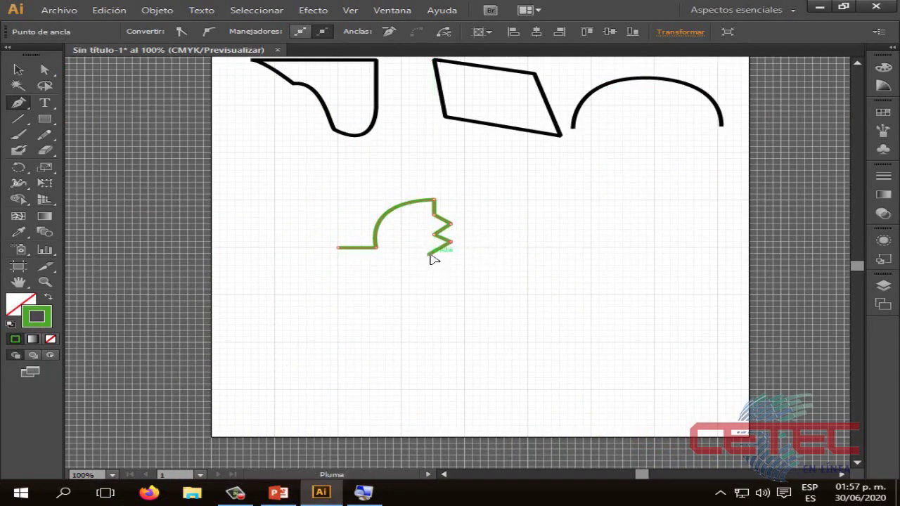
click(473, 254)
Step: End the path with a V dipping down and back up, then deselect
click(278, 492)
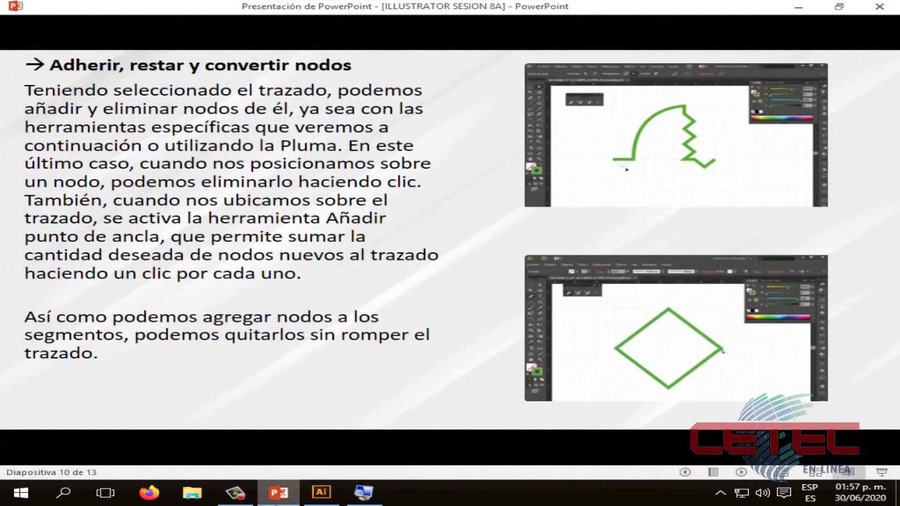
key(alt+Tab)
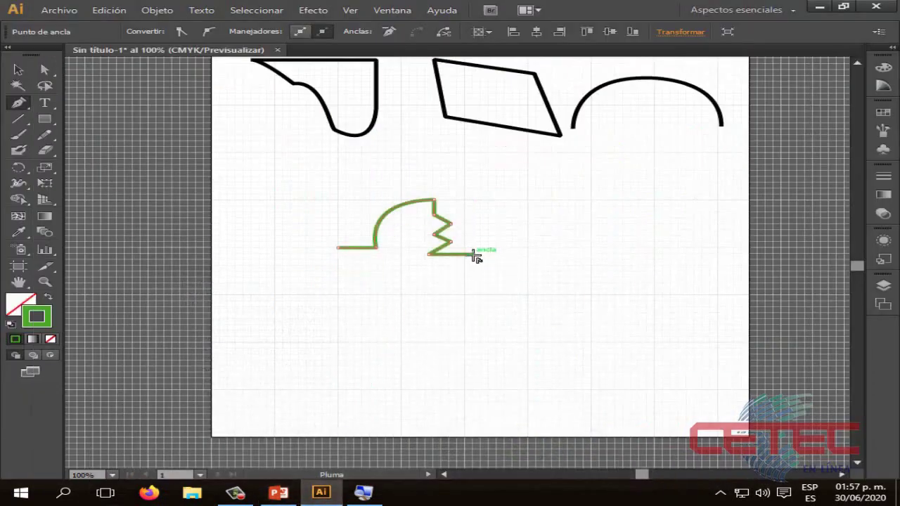
click(485, 269)
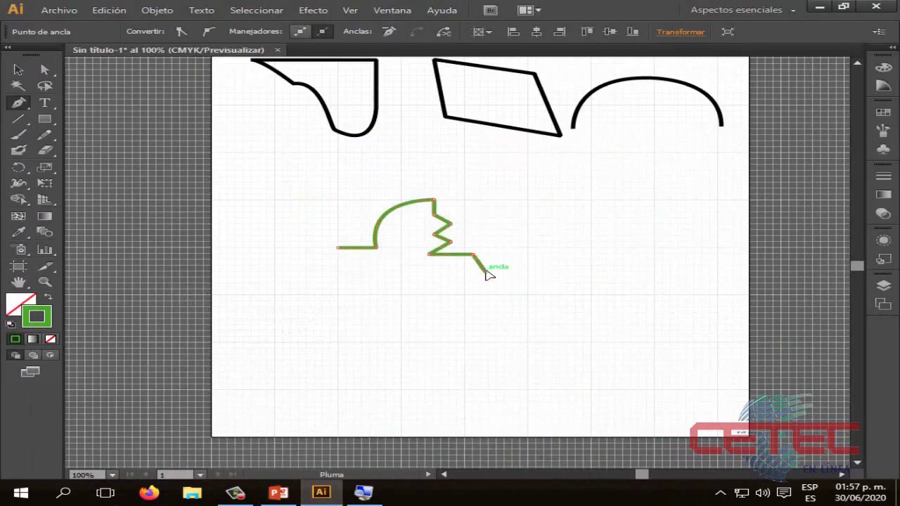
click(501, 253)
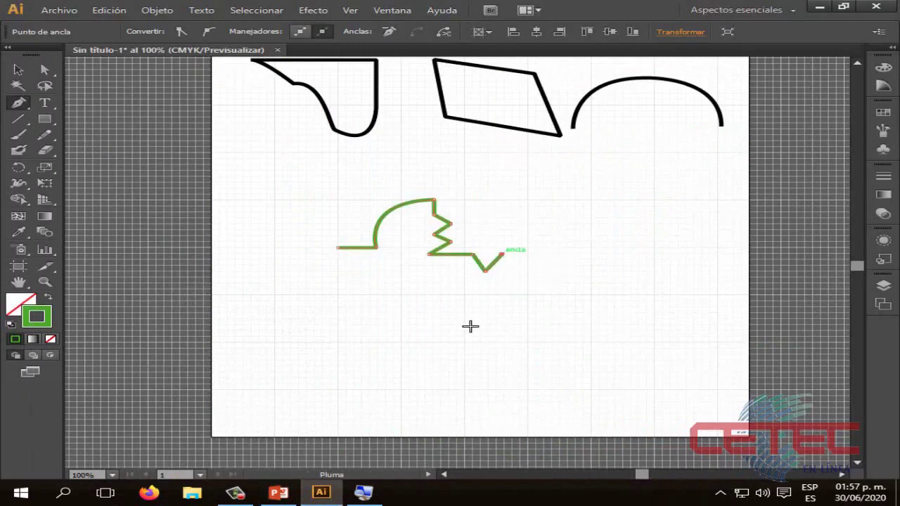
click(18, 69)
click(384, 369)
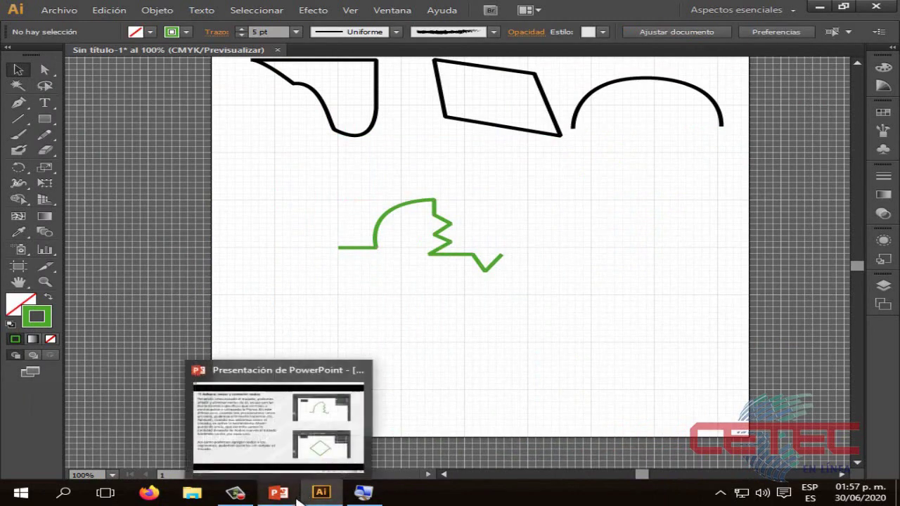
Step: Zoom to 150% on the green path and hide the grid with Ver > Ocultar cuadrícula
click(392, 360)
text(150)
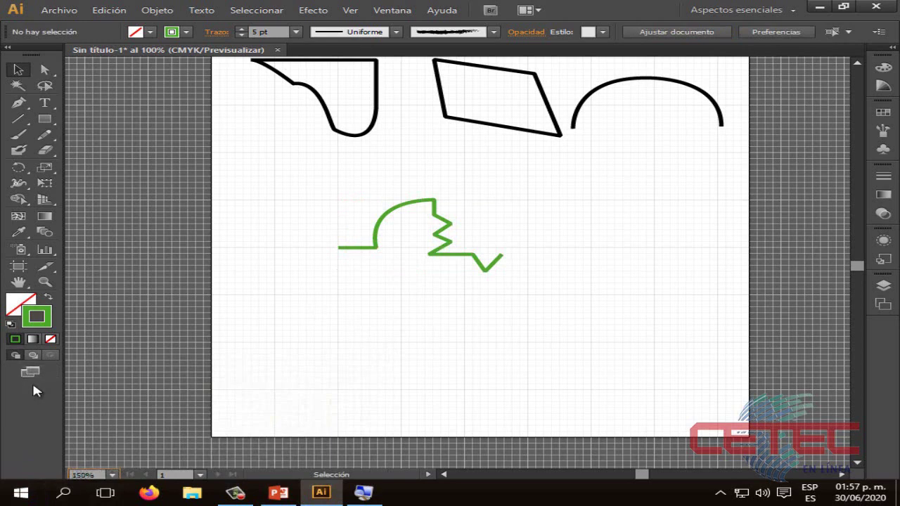
key(Return)
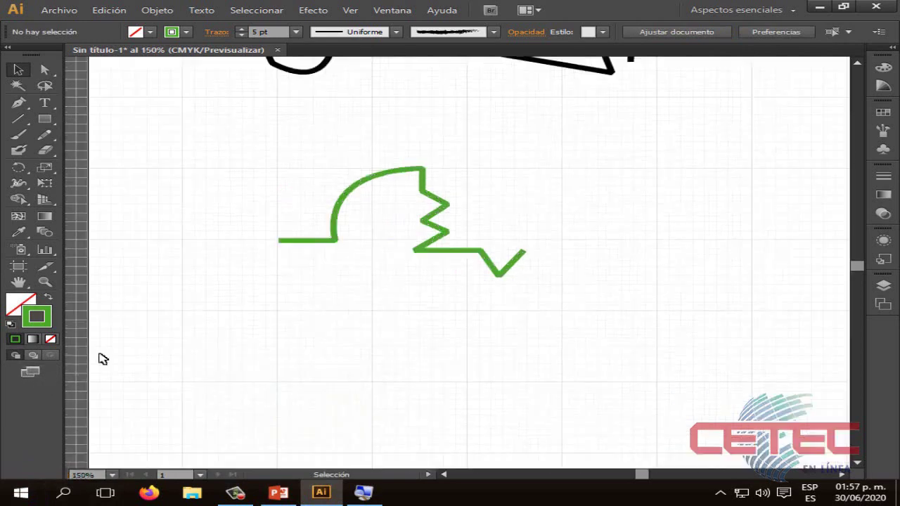
click(350, 10)
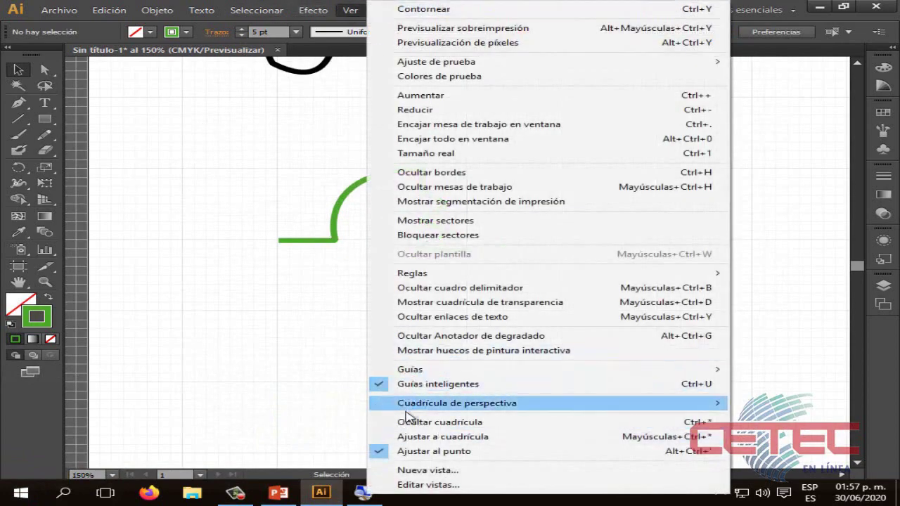
click(405, 423)
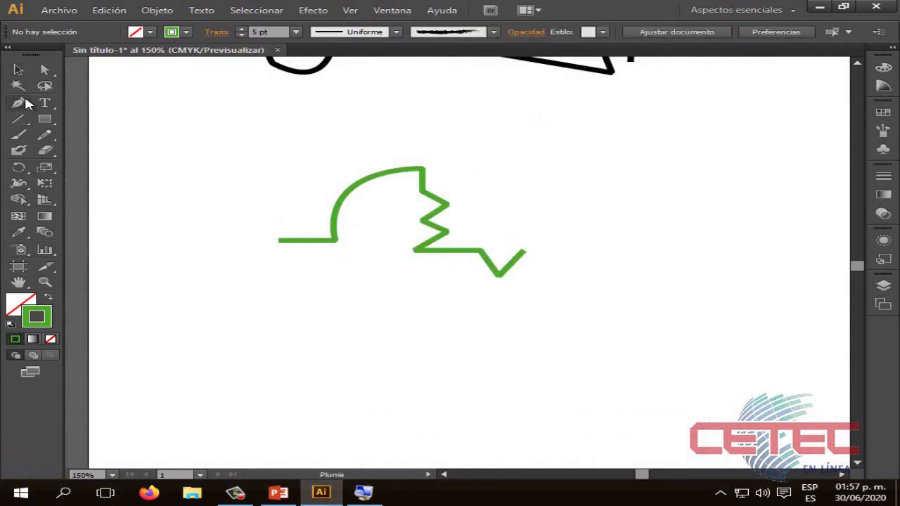
Step: Add a diagonal leg below the path's left end, then try deleting the curve's corner anchor and undo
click(281, 241)
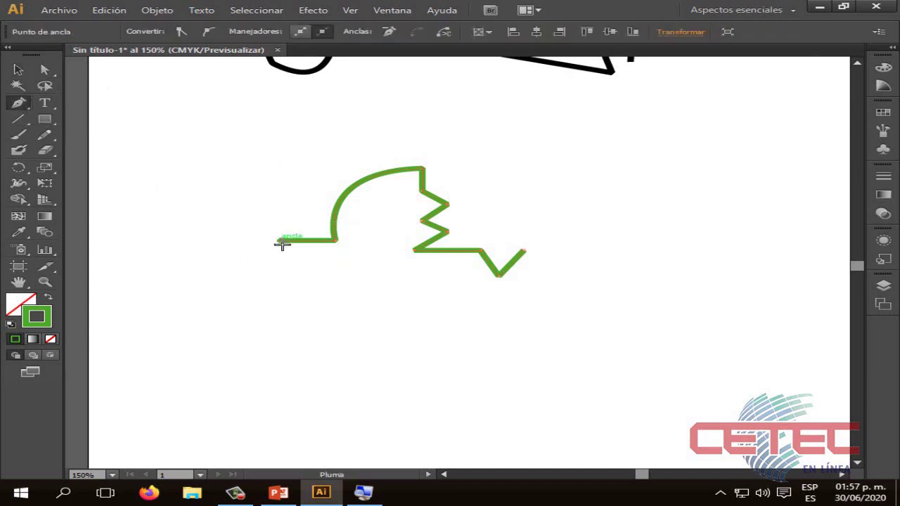
click(304, 276)
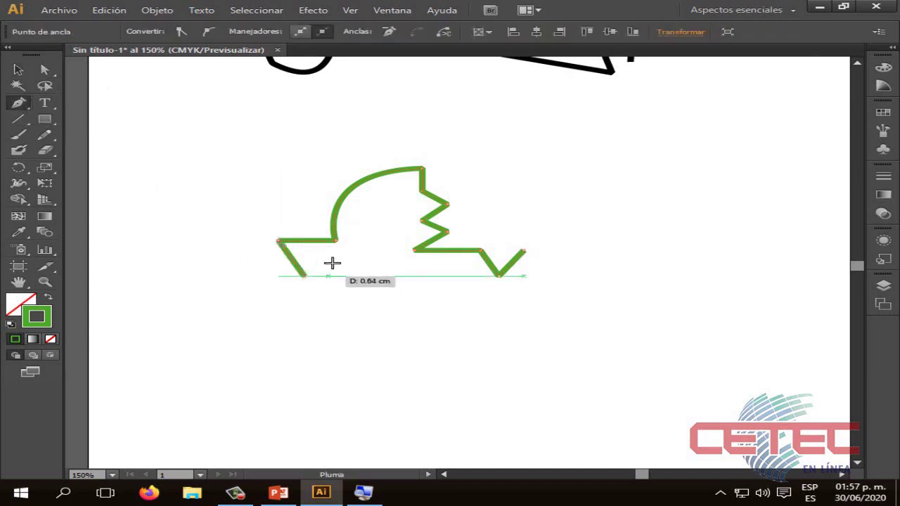
click(332, 240)
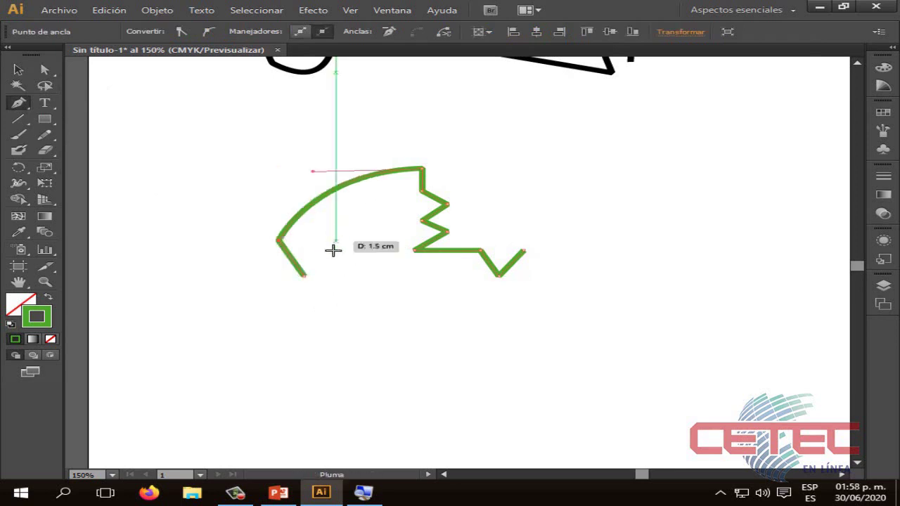
key(ctrl+z)
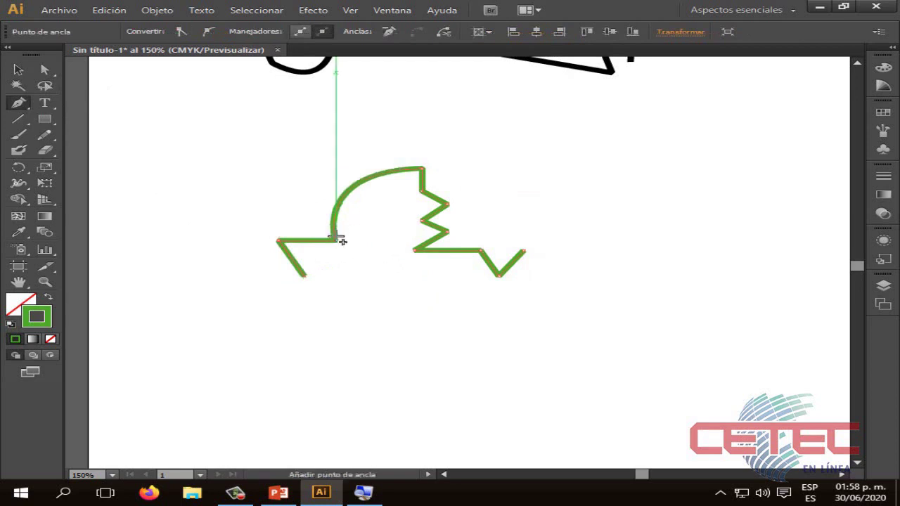
click(335, 241)
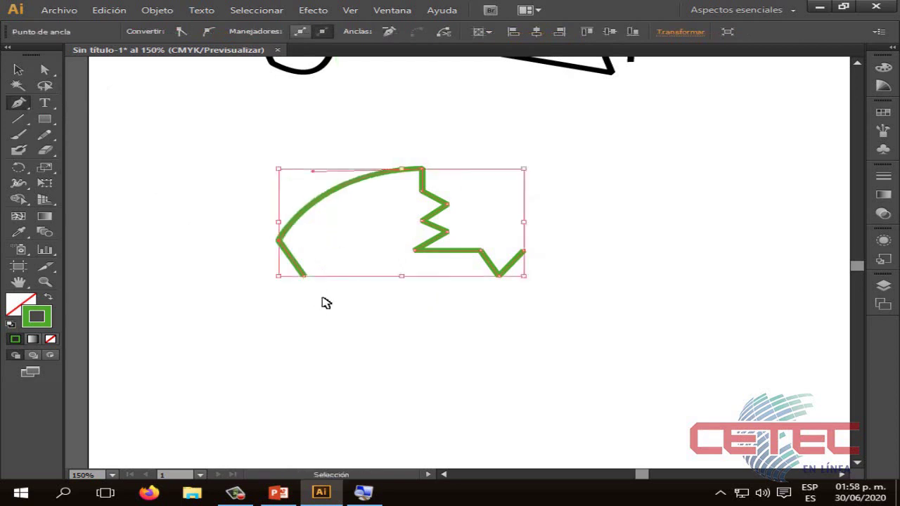
key(ctrl+z)
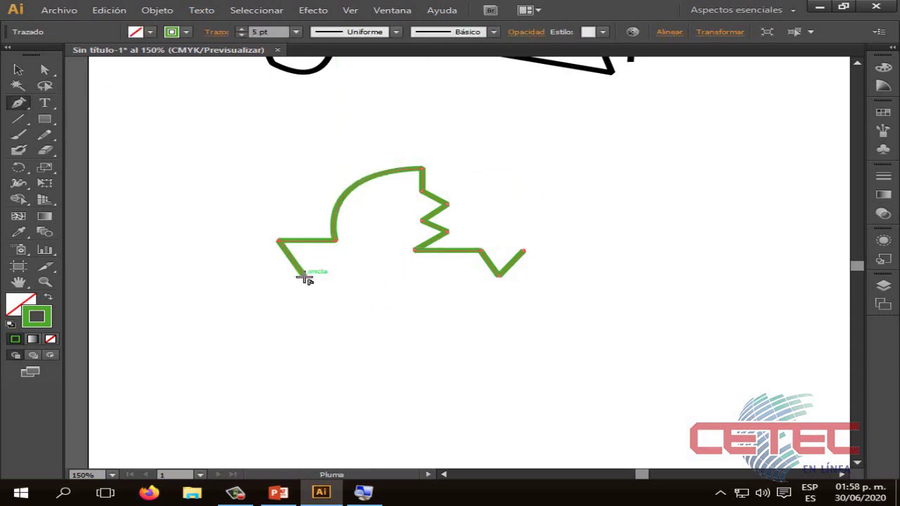
Step: Try deleting the arc's base corner anchor again, then undo it
click(304, 276)
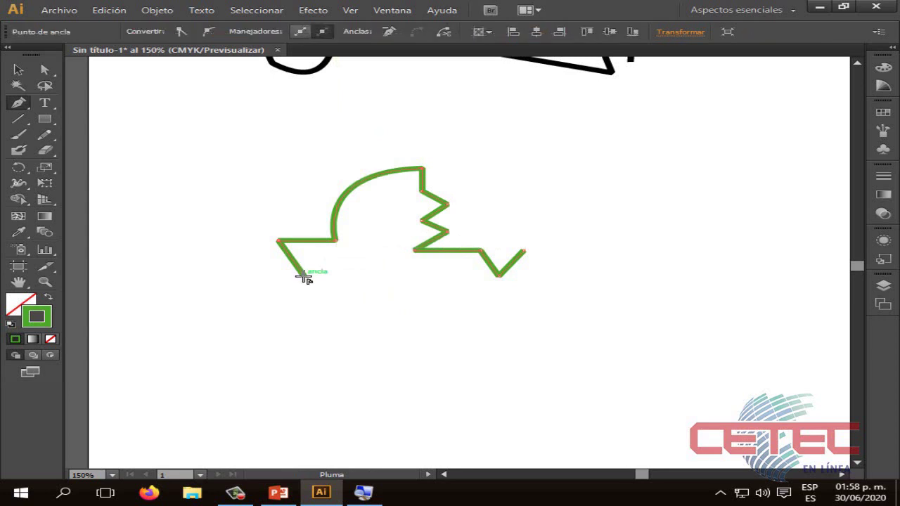
click(336, 241)
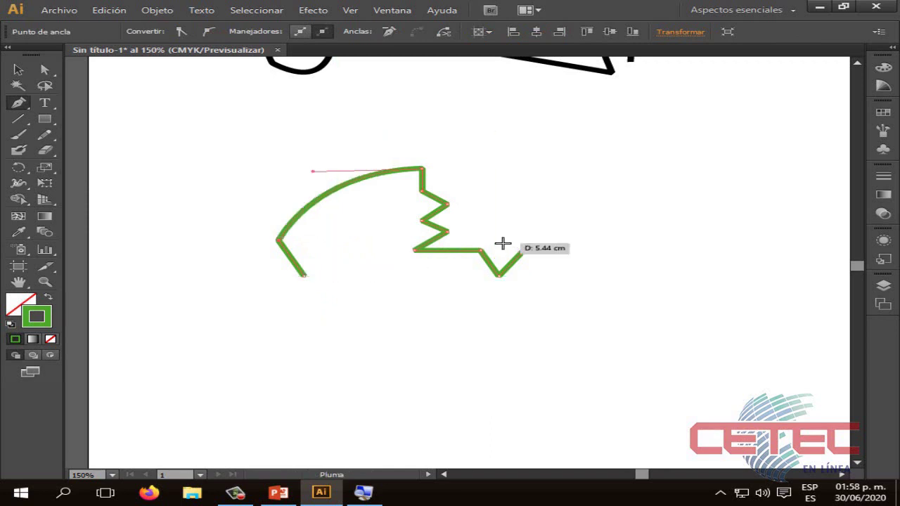
click(524, 250)
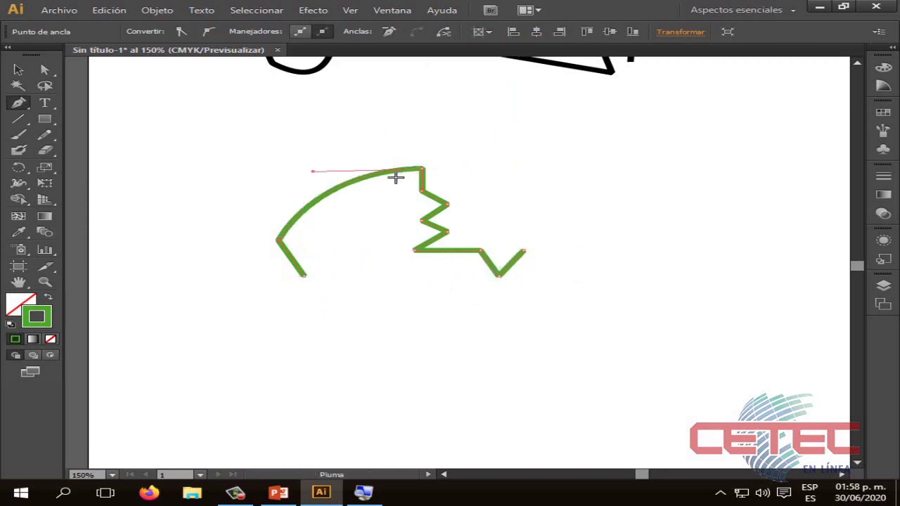
key(ctrl+z)
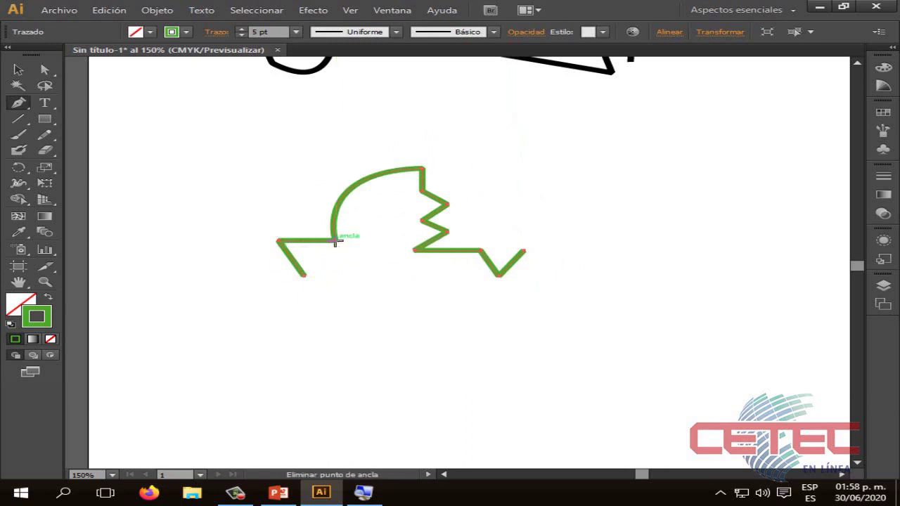
Step: Try deleting the arc-base anchor and closing the path, undoing each attempt
click(335, 241)
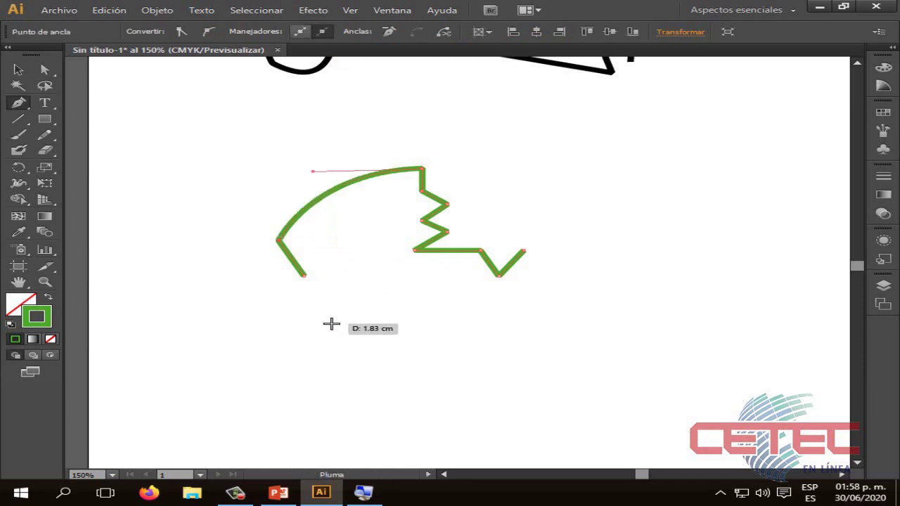
key(ctrl+z)
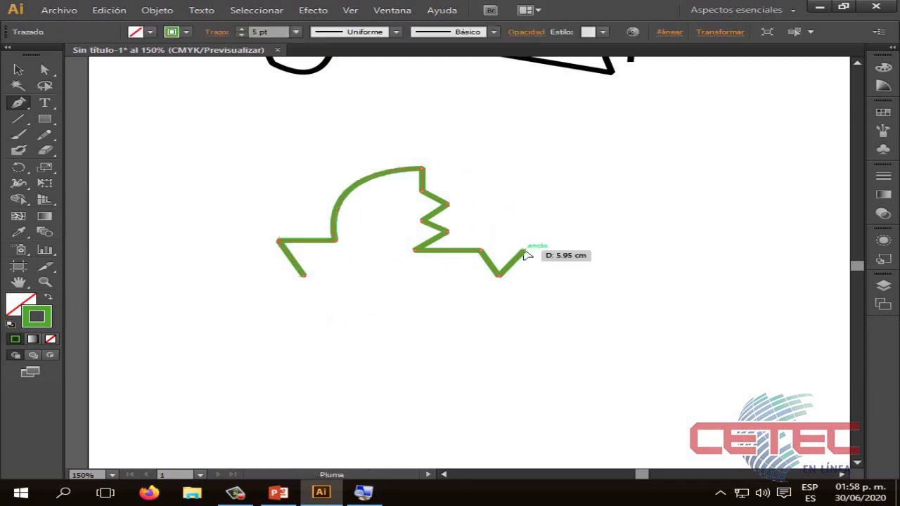
click(524, 251)
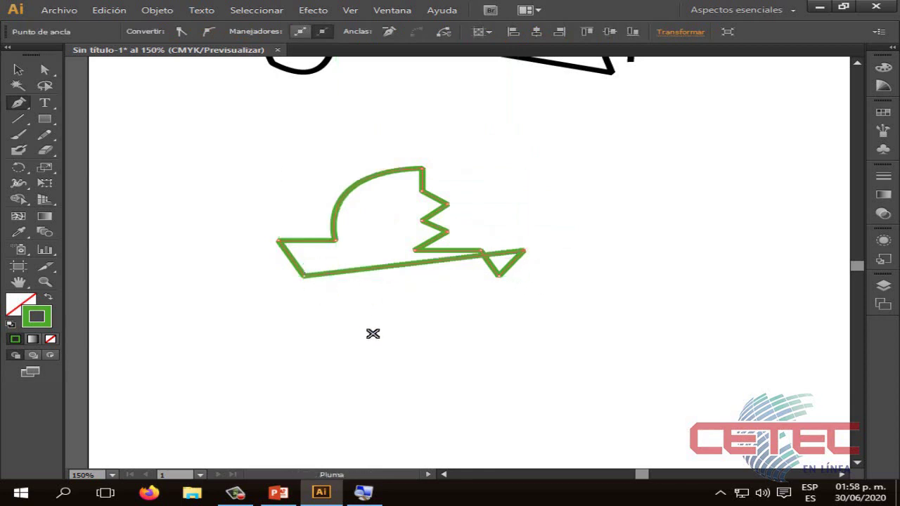
key(ctrl+z)
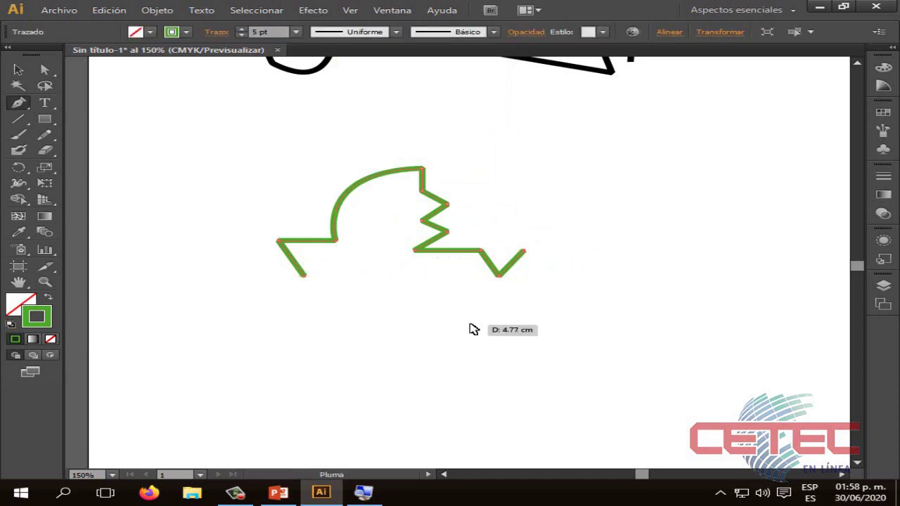
click(523, 251)
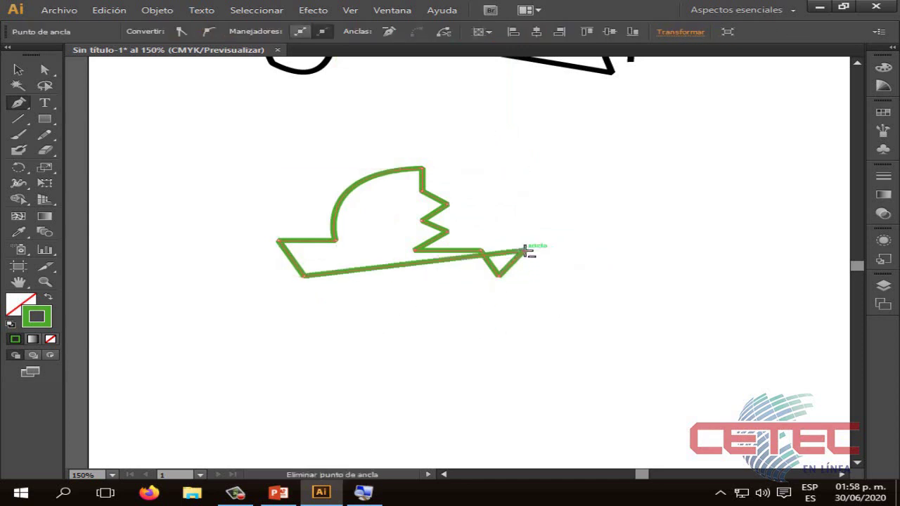
key(ctrl+z)
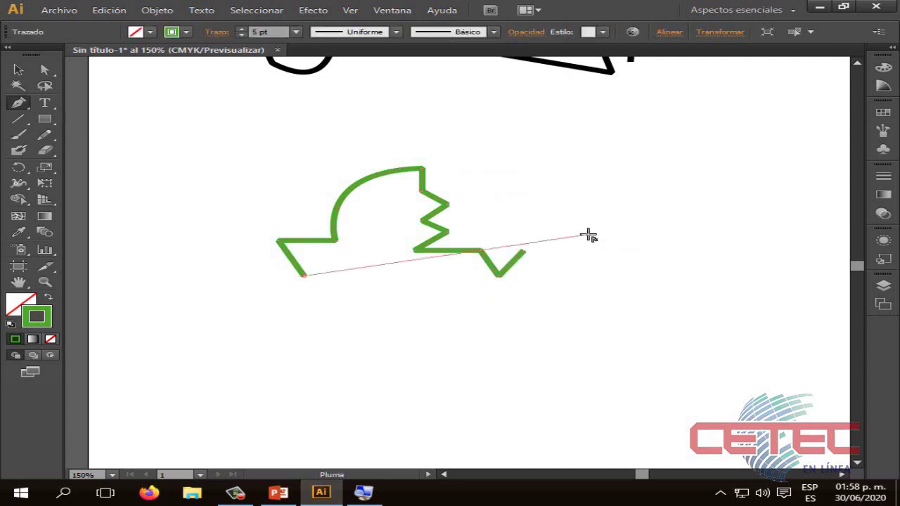
click(588, 235)
key(ctrl+z)
key(ctrl+z)
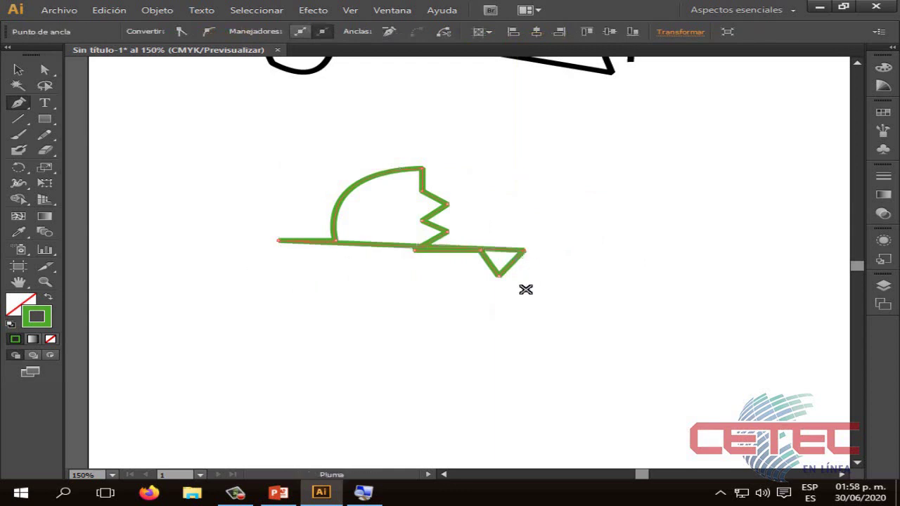
Step: Add a short diagonal tail down from the path's left end, discarding an extra long segment
key(ctrl)
click(19, 70)
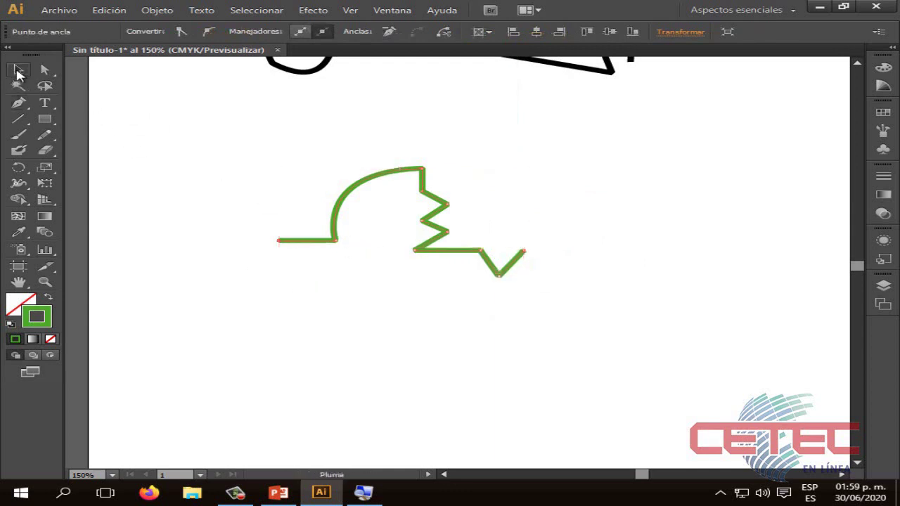
click(347, 301)
drag(583, 342, 261, 155)
click(339, 353)
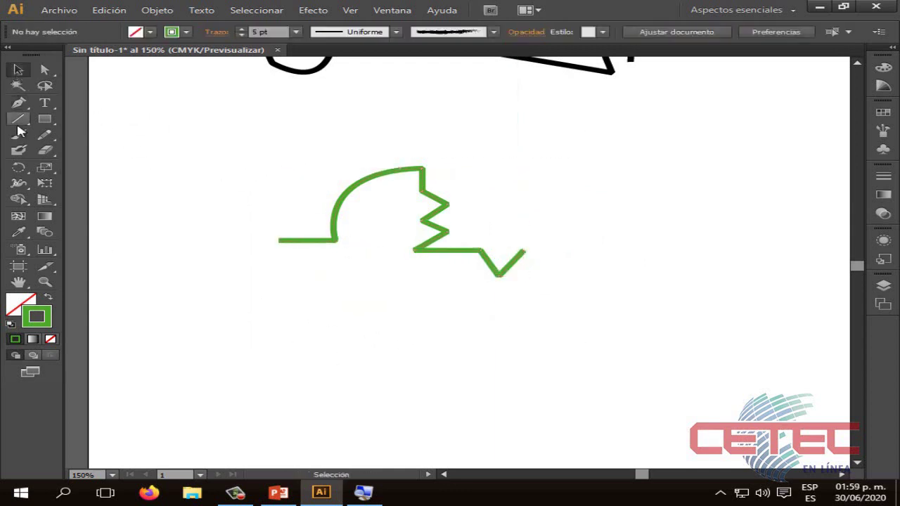
click(279, 242)
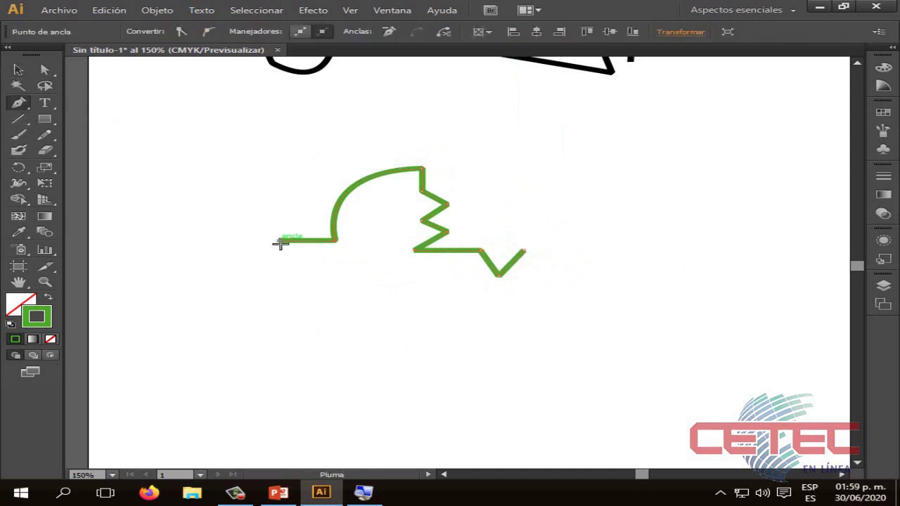
click(312, 275)
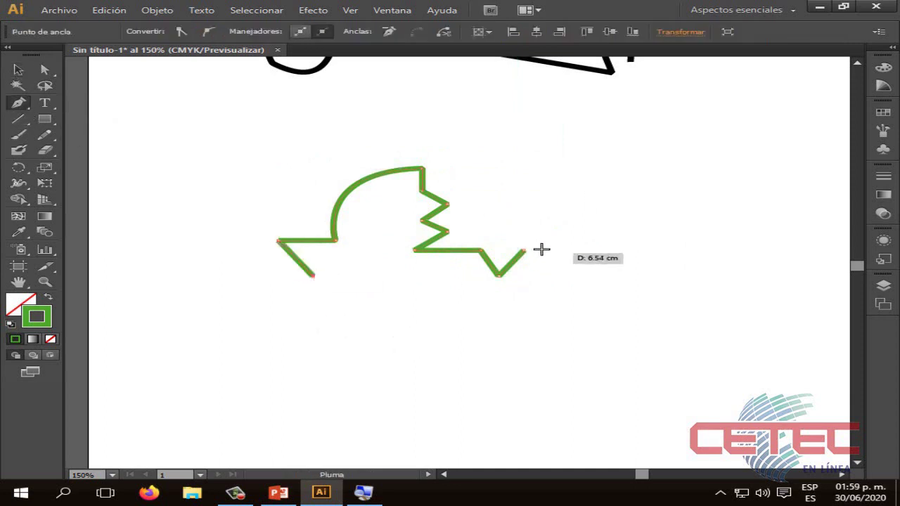
click(614, 332)
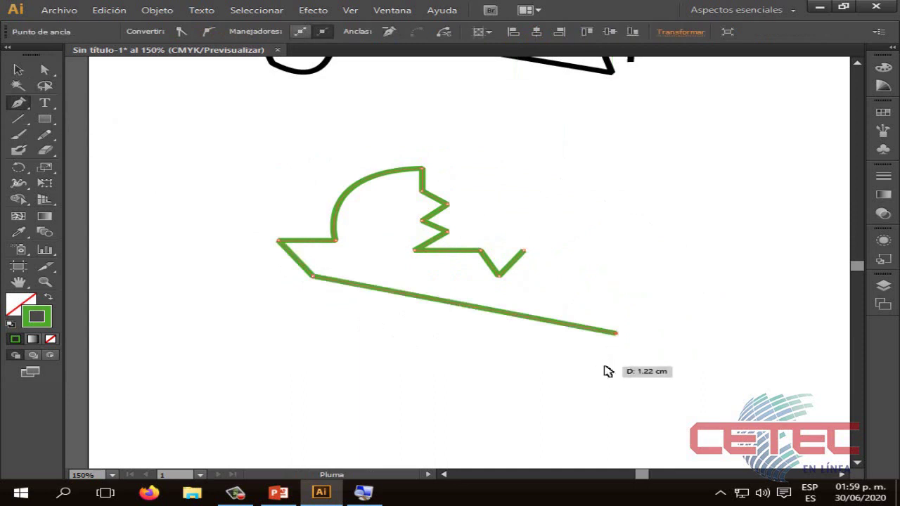
key(ctrl+z)
Step: Try deleting a zigzag point with the Pen, then restore it with undo
click(16, 69)
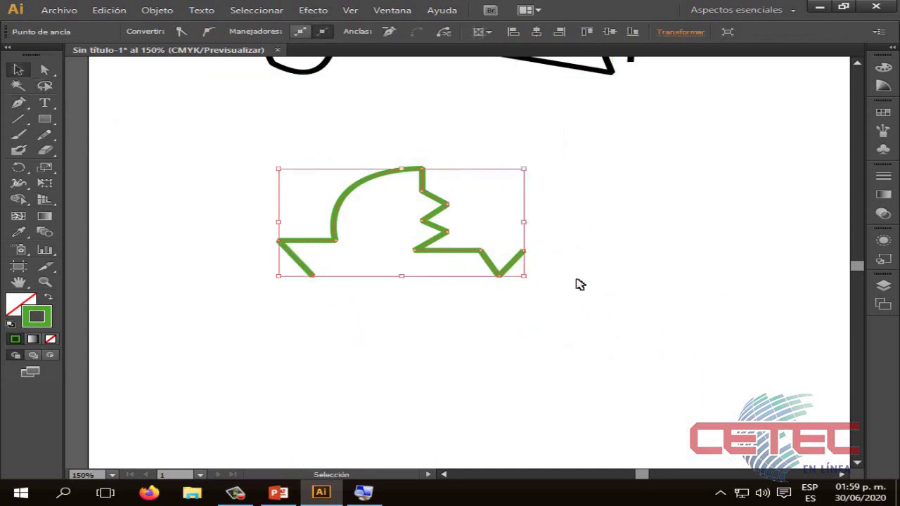
click(583, 288)
click(18, 103)
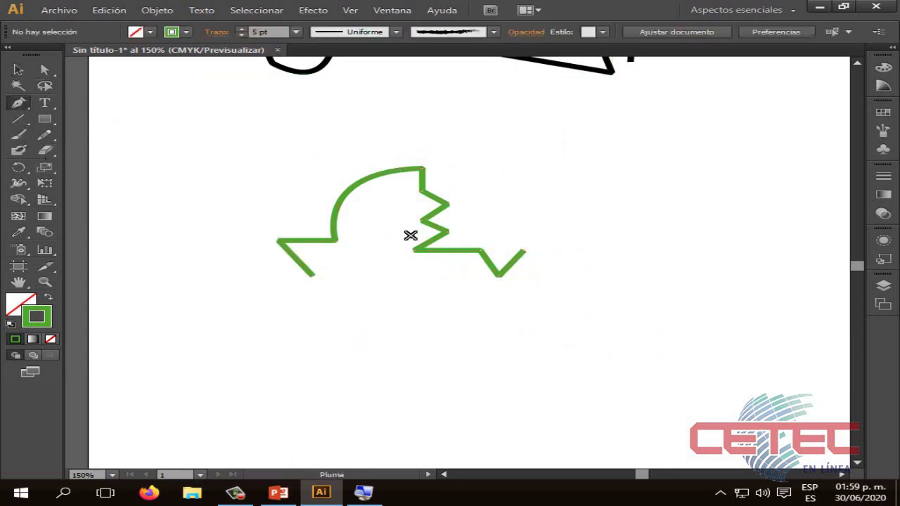
click(524, 253)
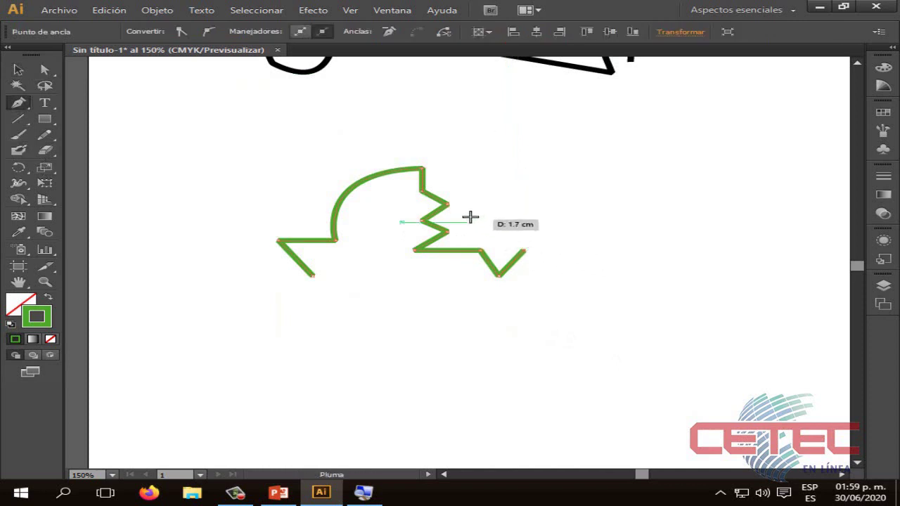
click(447, 204)
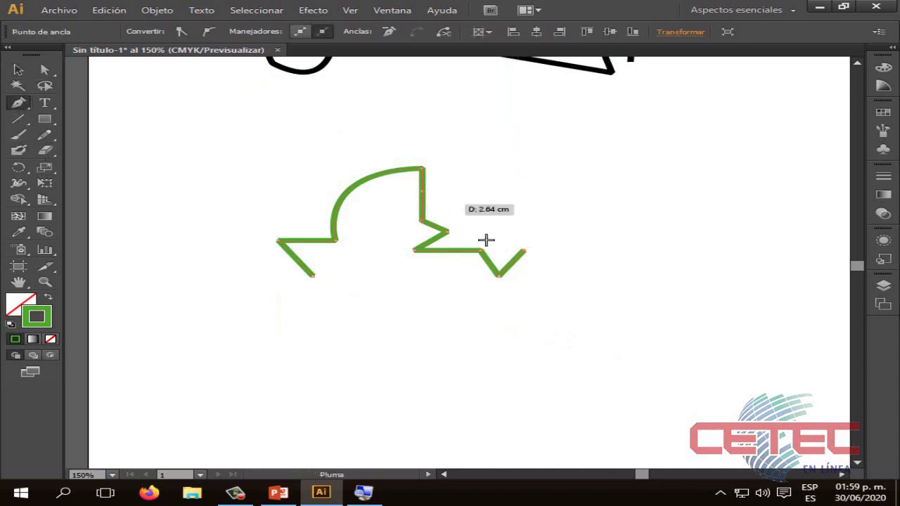
key(ctrl+z)
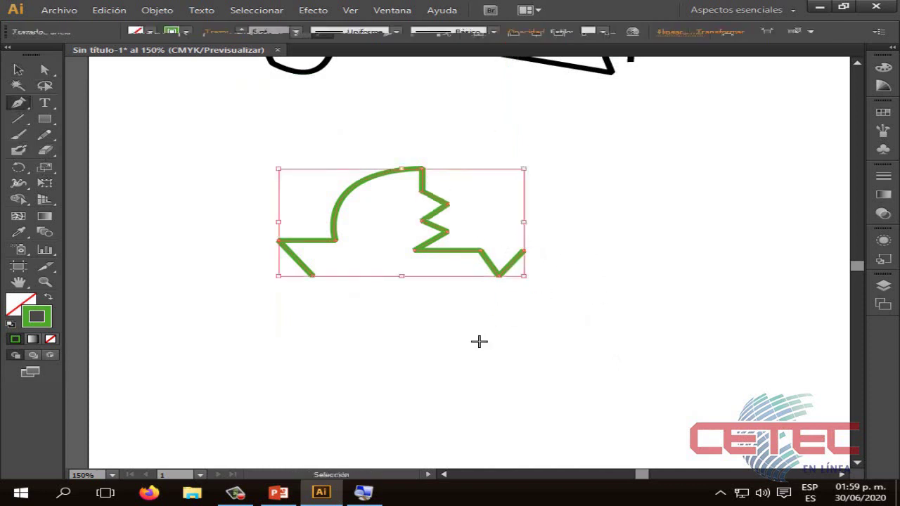
click(523, 250)
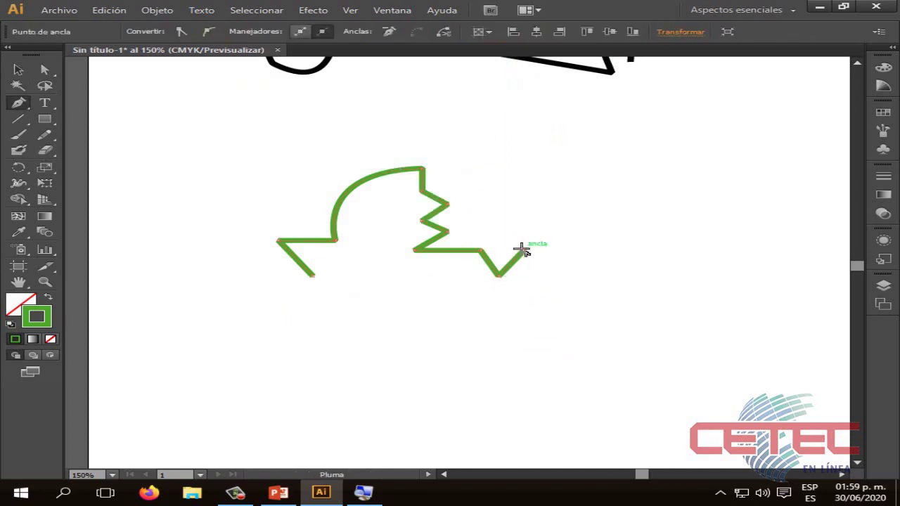
click(447, 204)
key(ctrl+z)
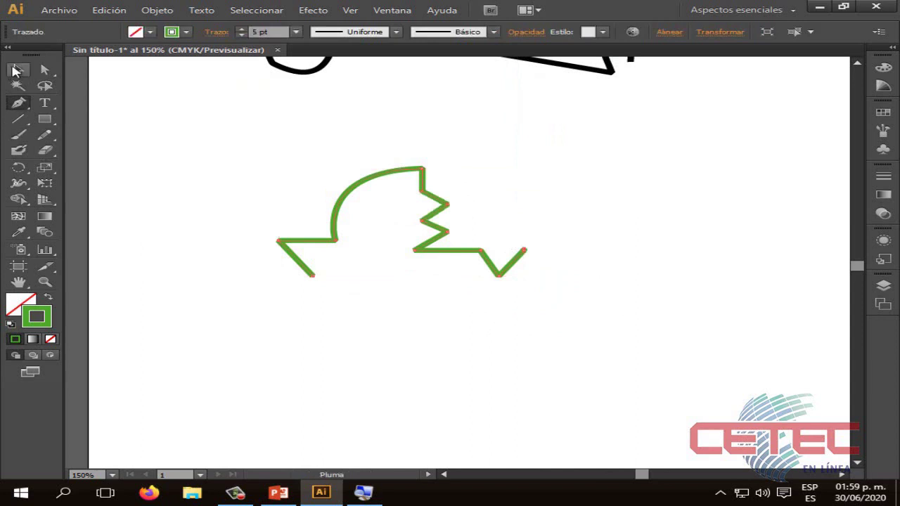
Step: Deselect, then reselect the green path for anchor editing
click(15, 70)
click(371, 357)
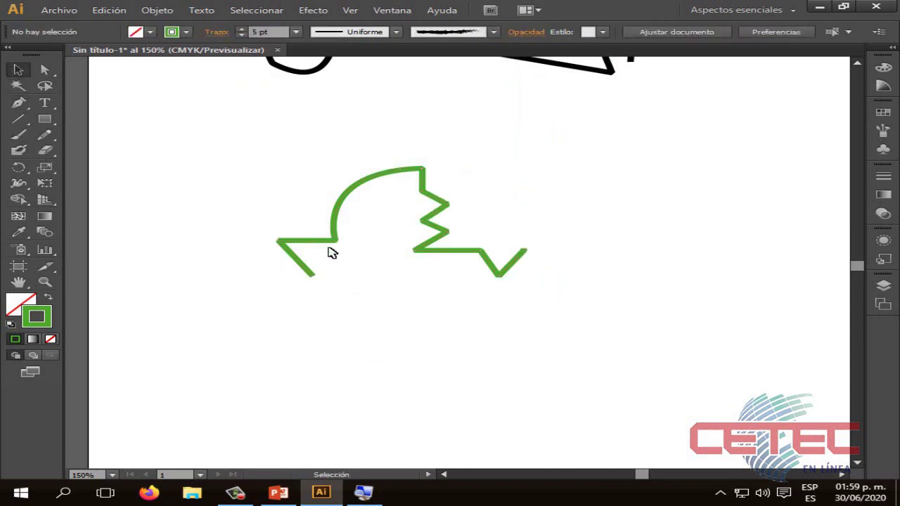
click(326, 245)
click(44, 73)
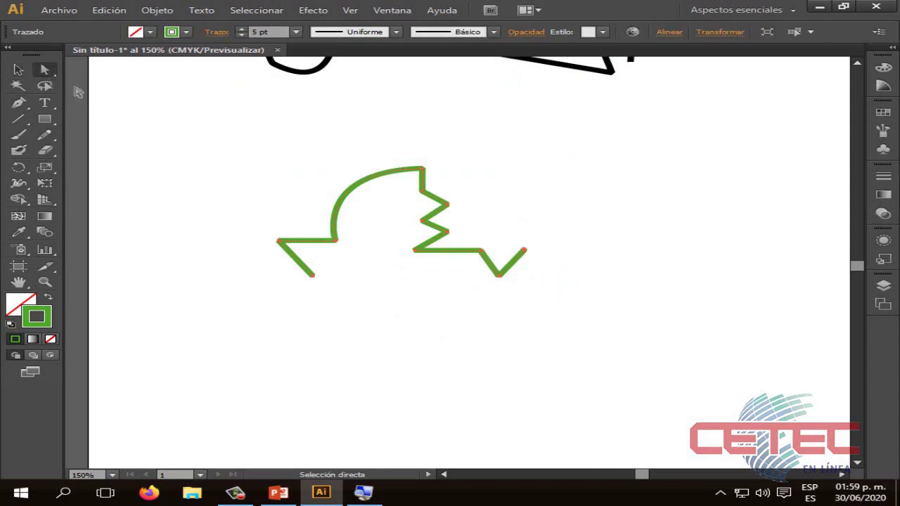
Step: Cut the path at the arc-top anchor and join the tail end to the arc base, closing a triangle
click(341, 246)
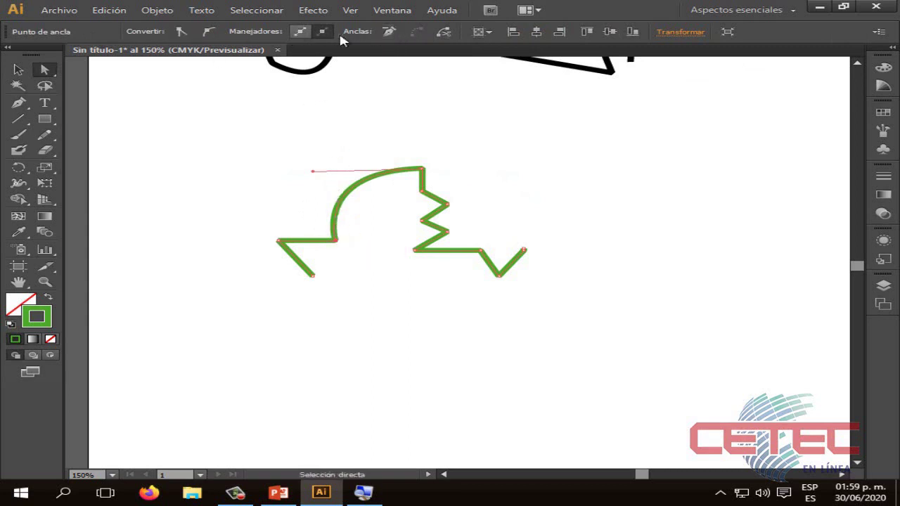
click(448, 34)
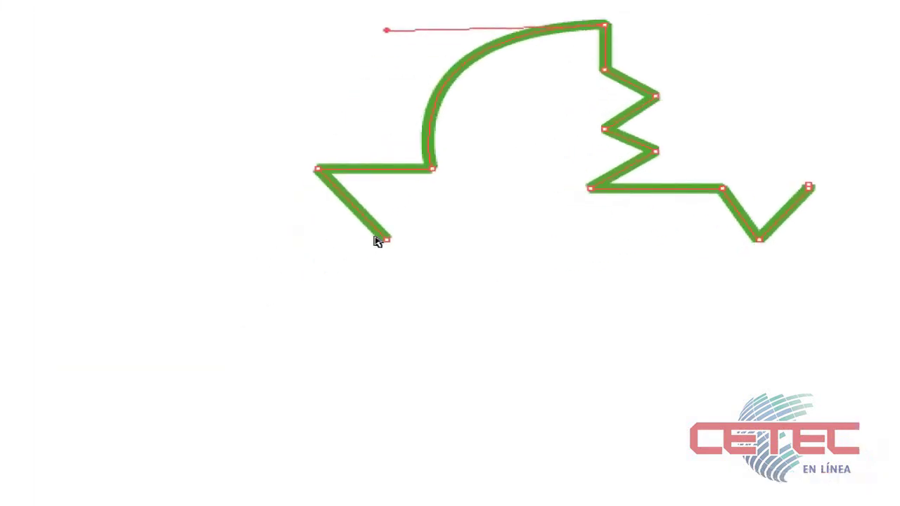
click(320, 253)
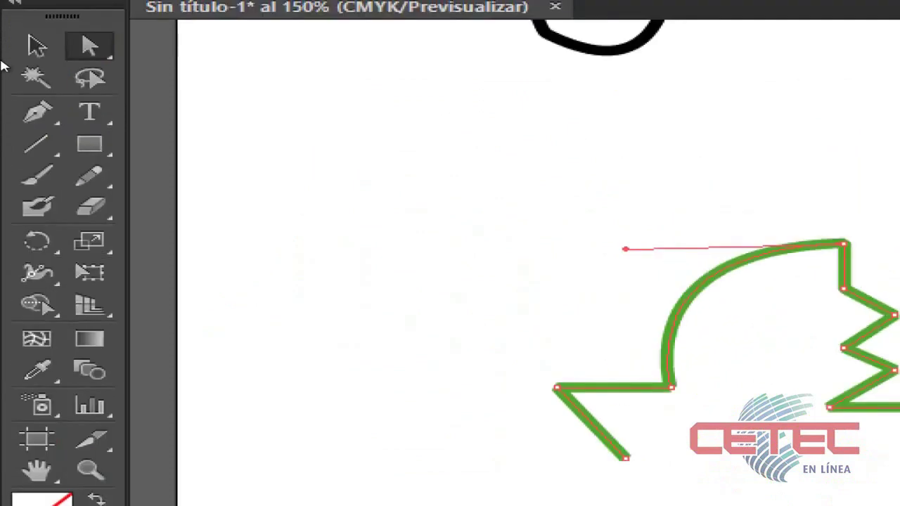
click(36, 111)
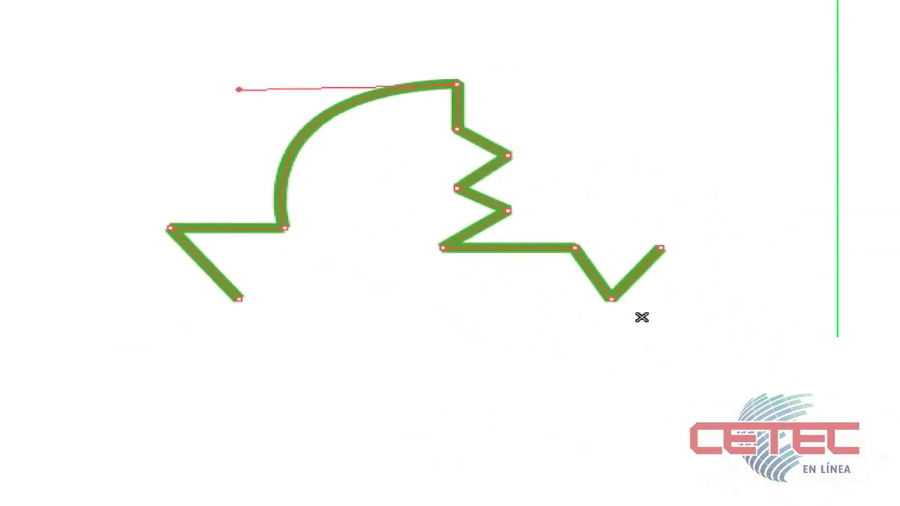
drag(311, 275, 338, 245)
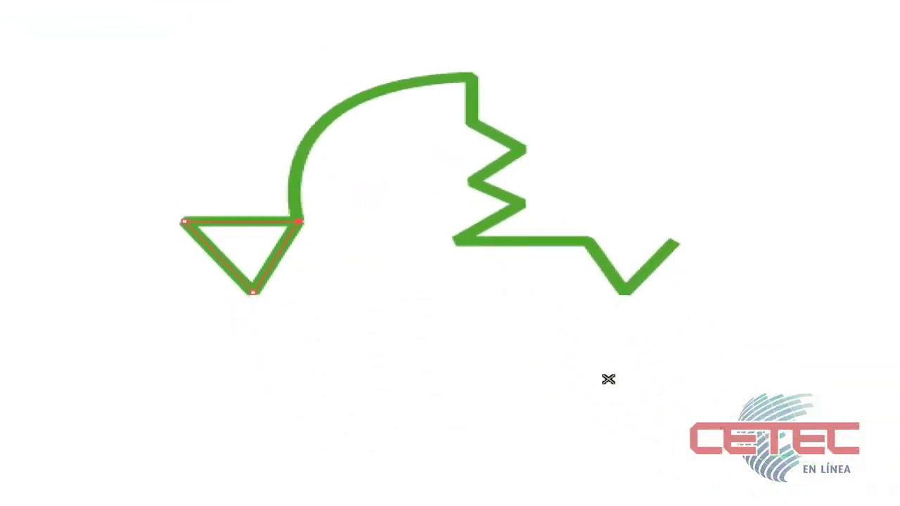
key(v)
click(345, 302)
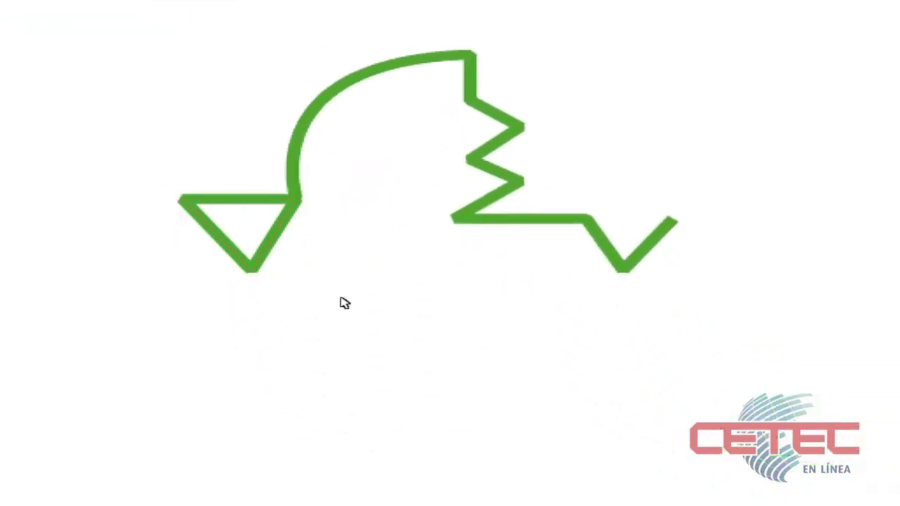
click(270, 255)
Step: Extend the path from its right end and set the green path's stroke weight to 5 pt
click(335, 255)
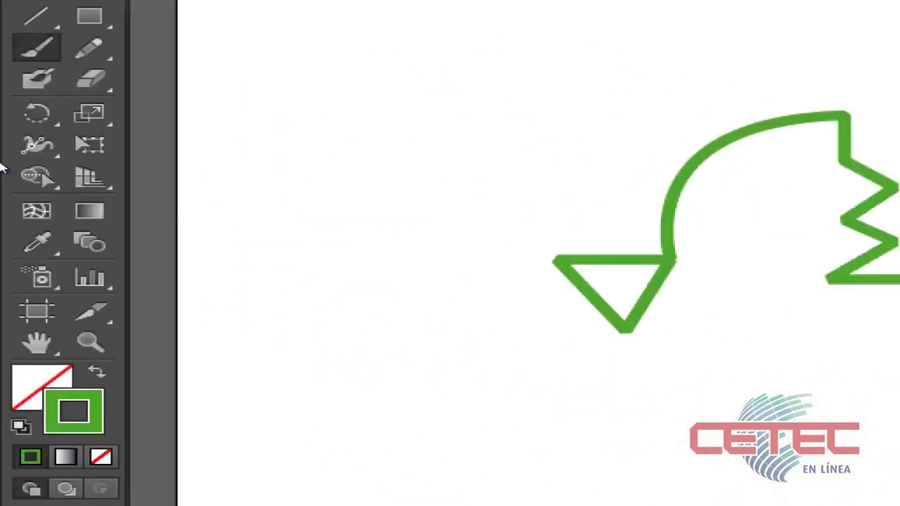
key(b)
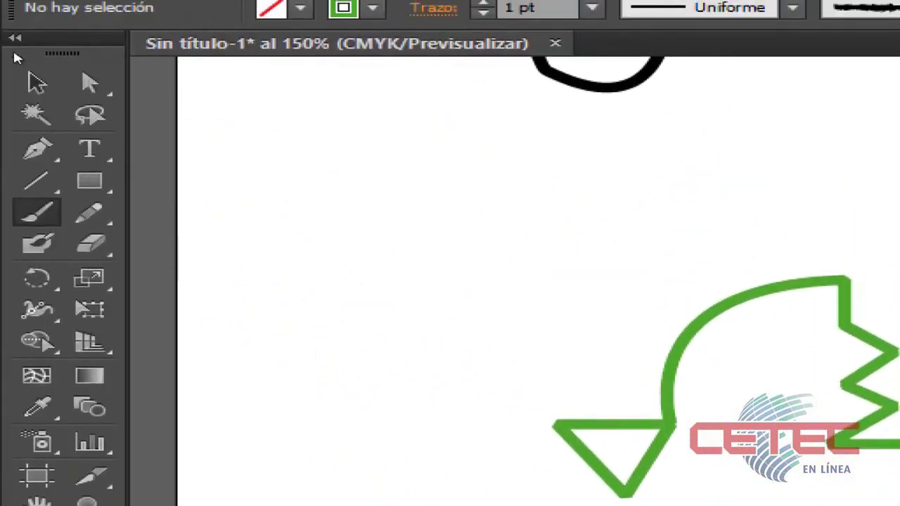
click(37, 148)
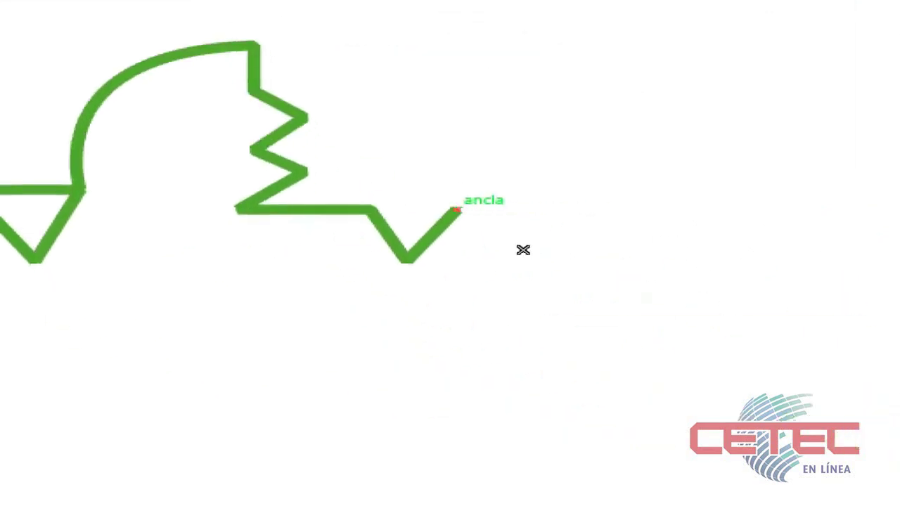
drag(524, 252, 445, 203)
click(455, 209)
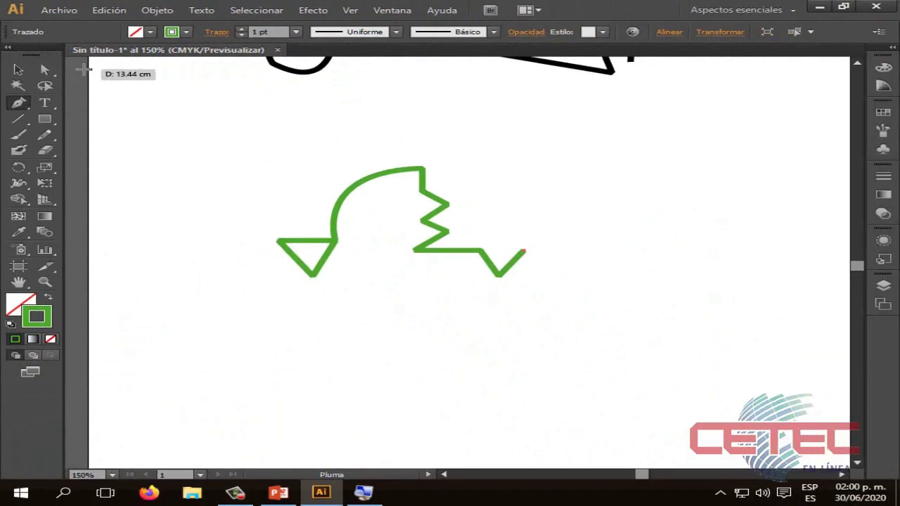
triple_click(243, 29)
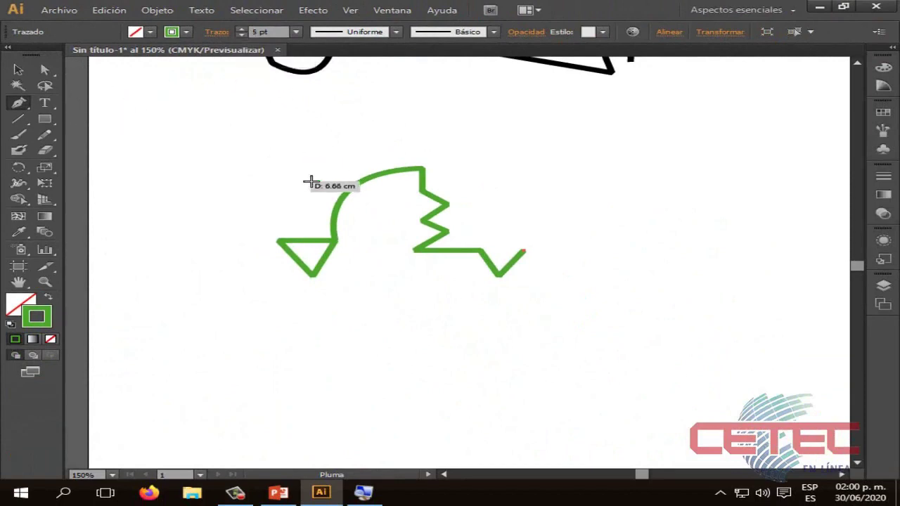
click(523, 251)
click(448, 205)
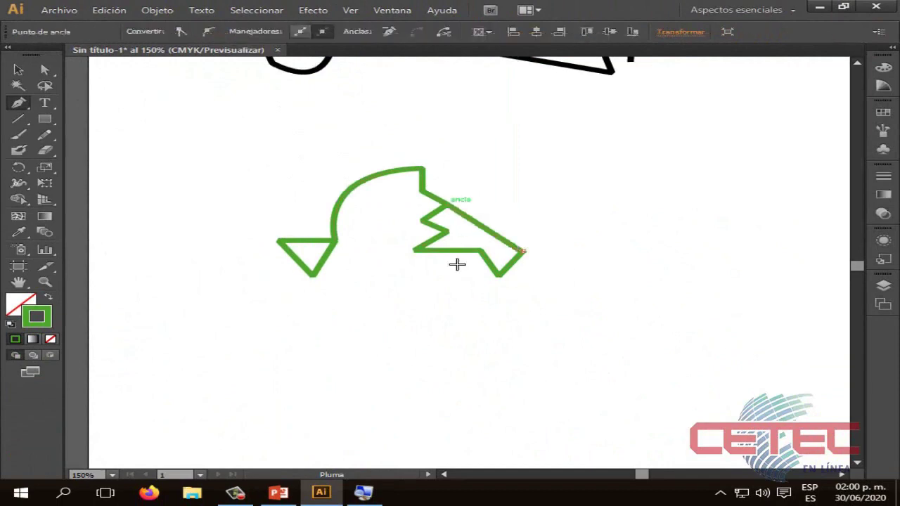
click(377, 318)
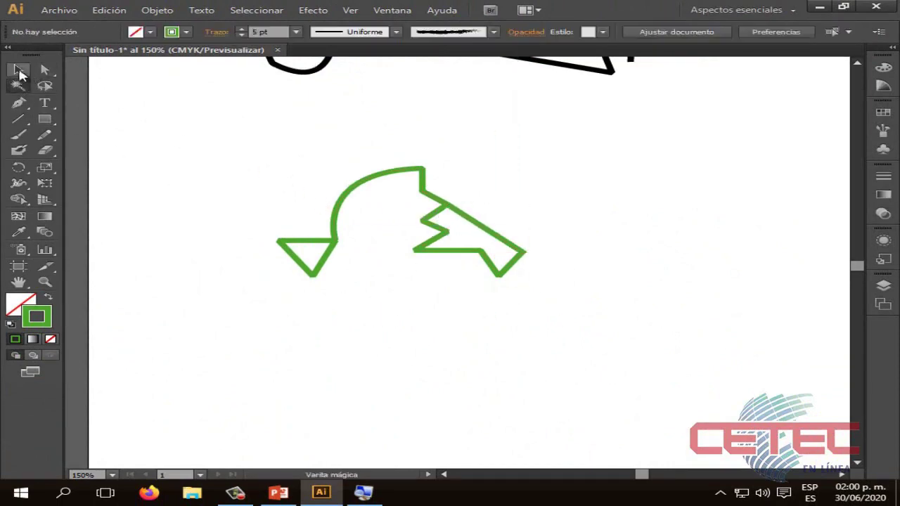
click(450, 209)
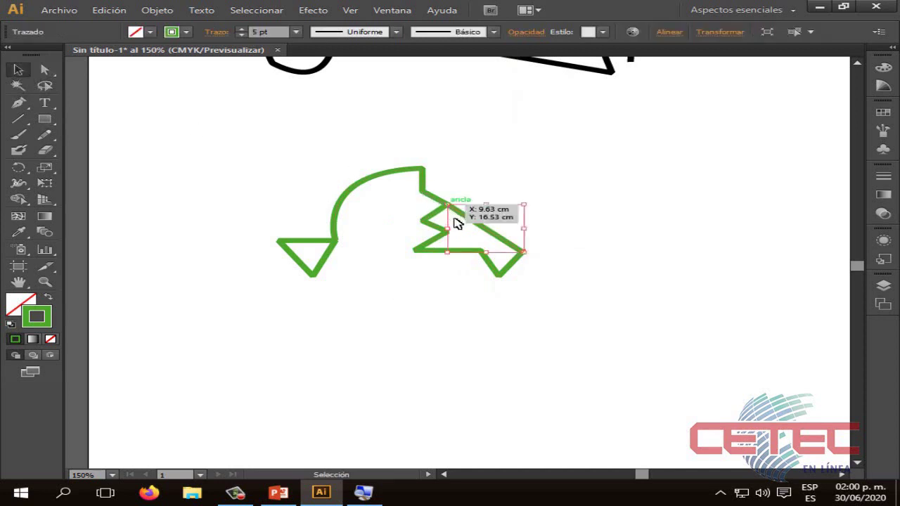
click(44, 69)
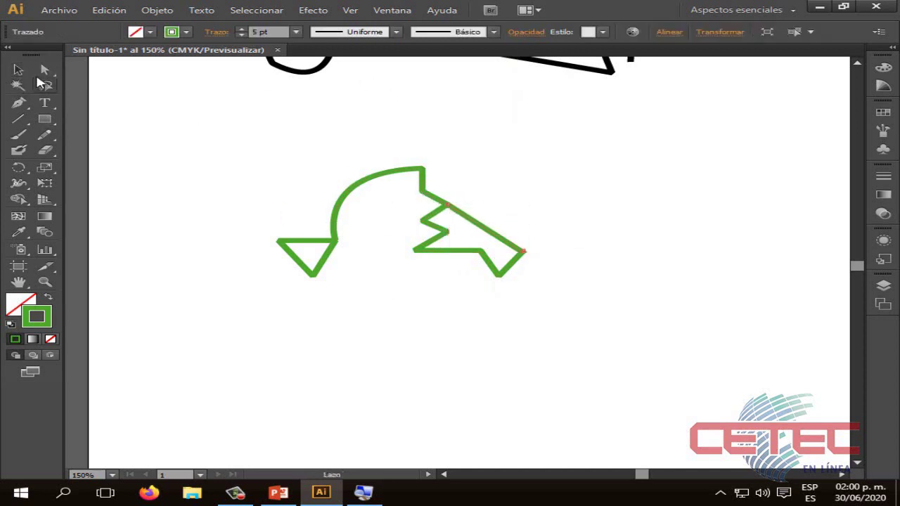
click(437, 211)
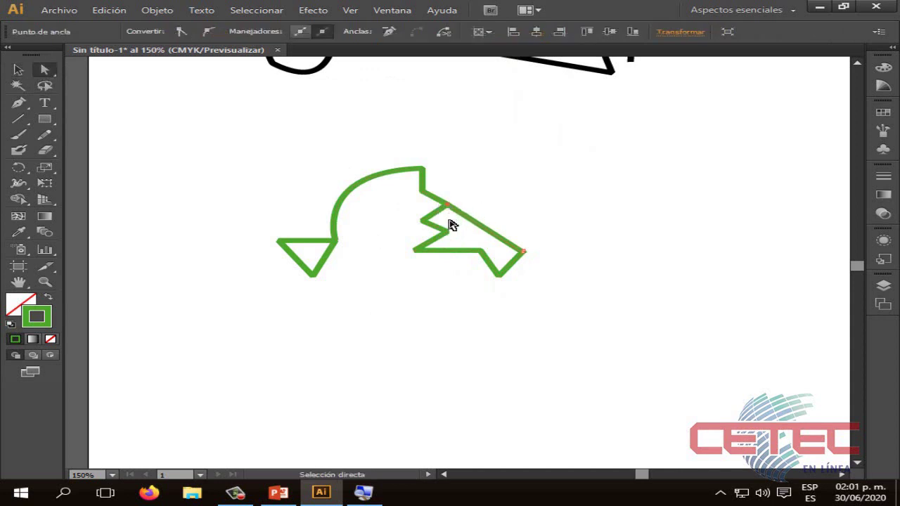
click(500, 255)
click(17, 69)
drag(474, 227, 520, 210)
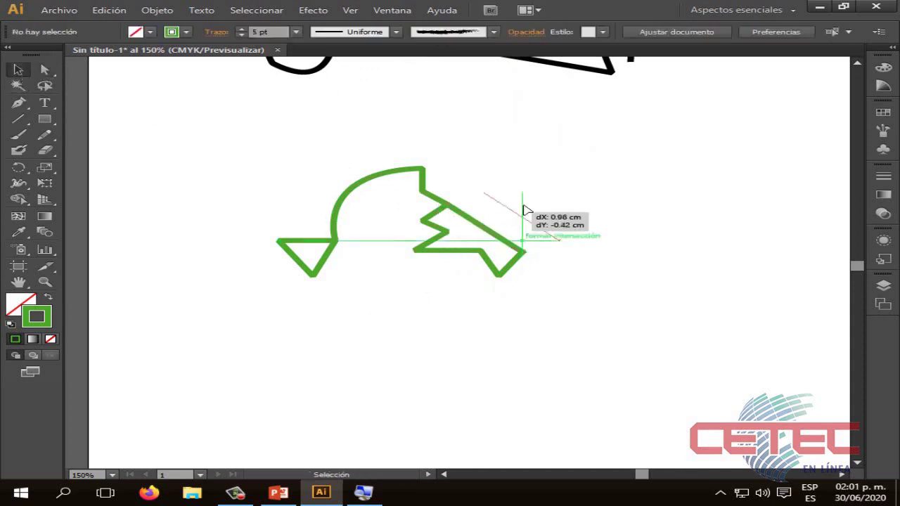
click(535, 325)
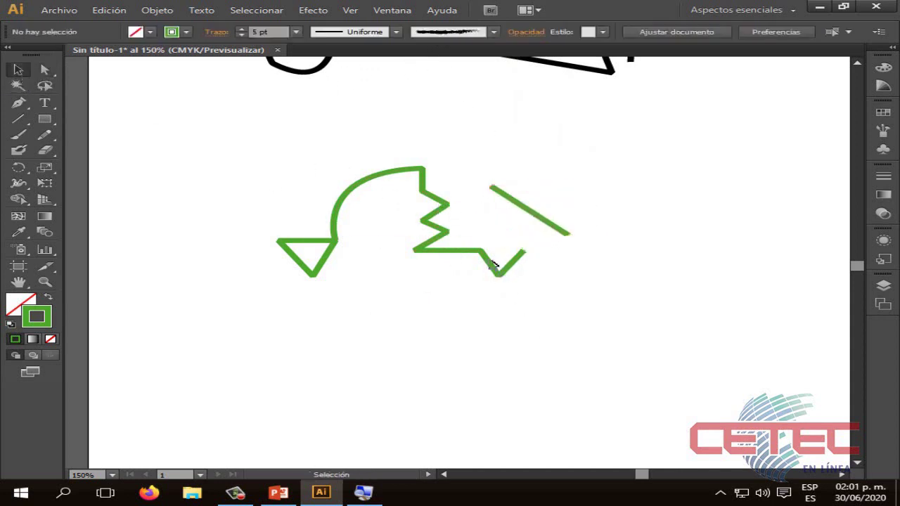
click(512, 202)
key(Delete)
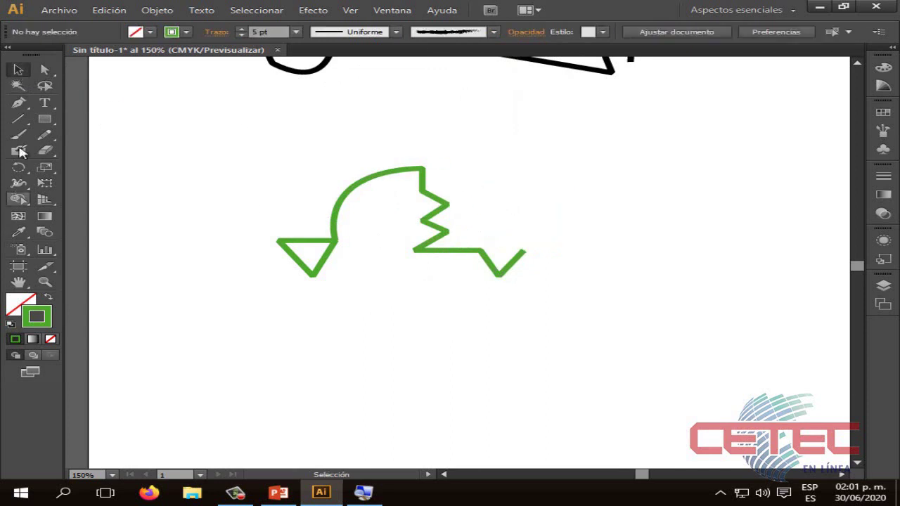
click(21, 104)
click(309, 276)
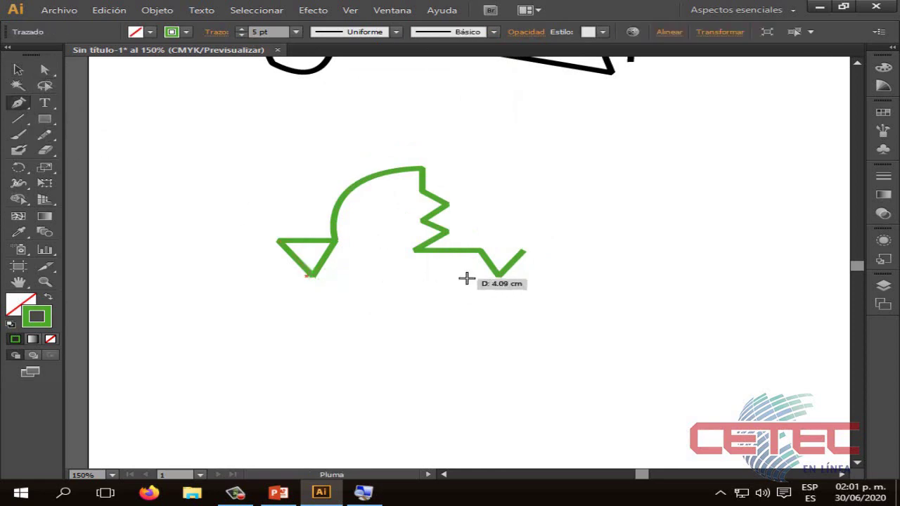
click(498, 276)
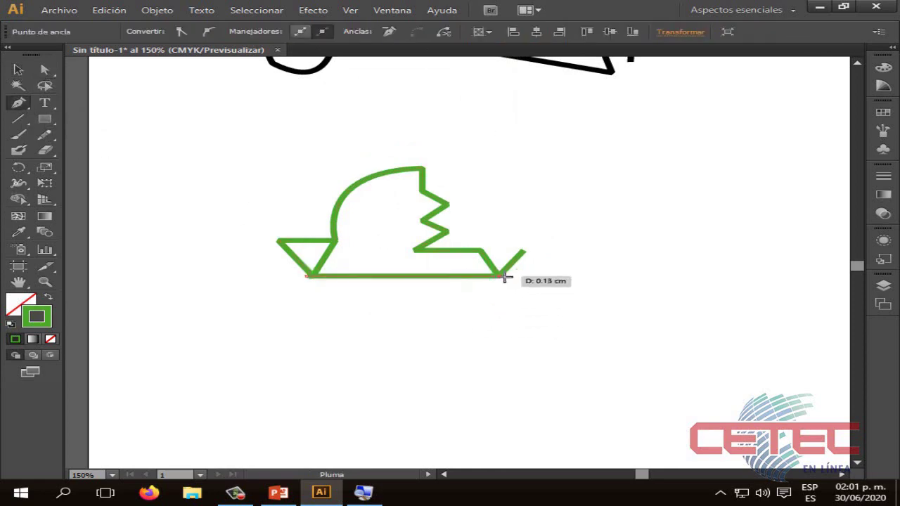
click(480, 249)
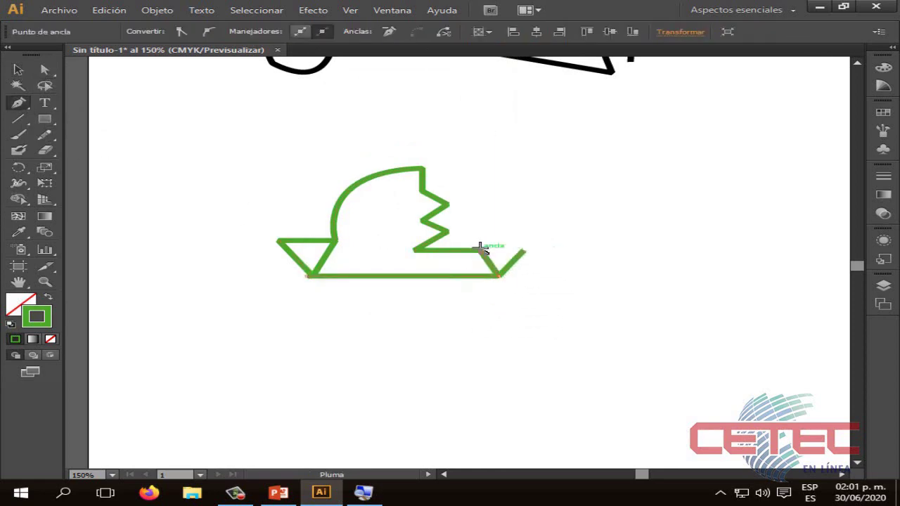
click(447, 204)
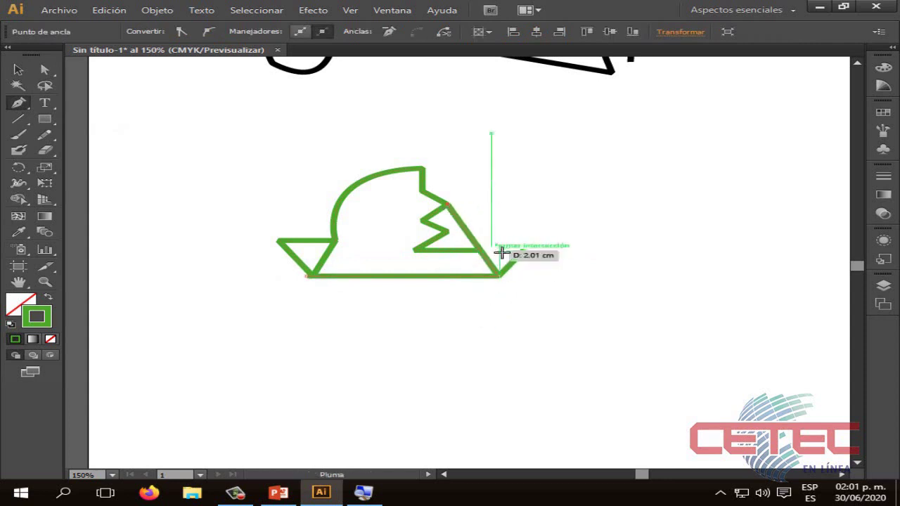
click(523, 251)
click(493, 409)
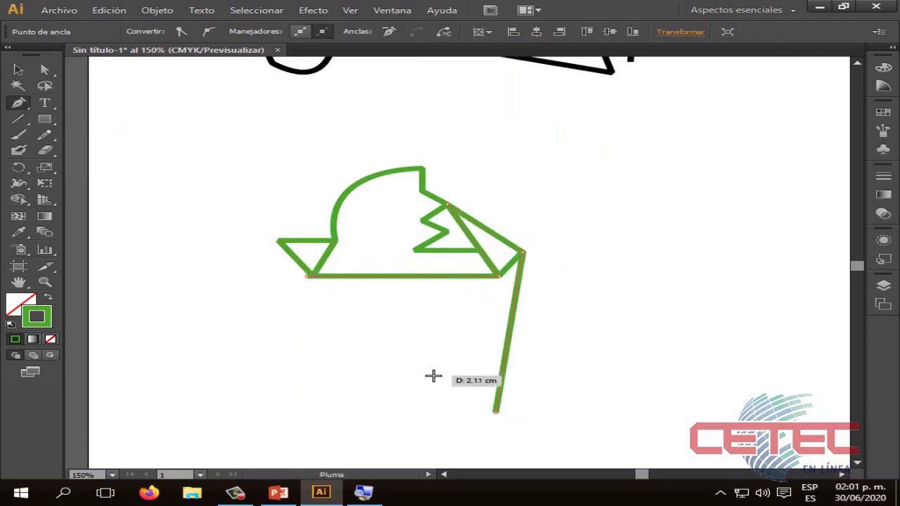
key(ctrl+z)
key(ctrl+z)
key(ctrl+z)
key(ctrl+z)
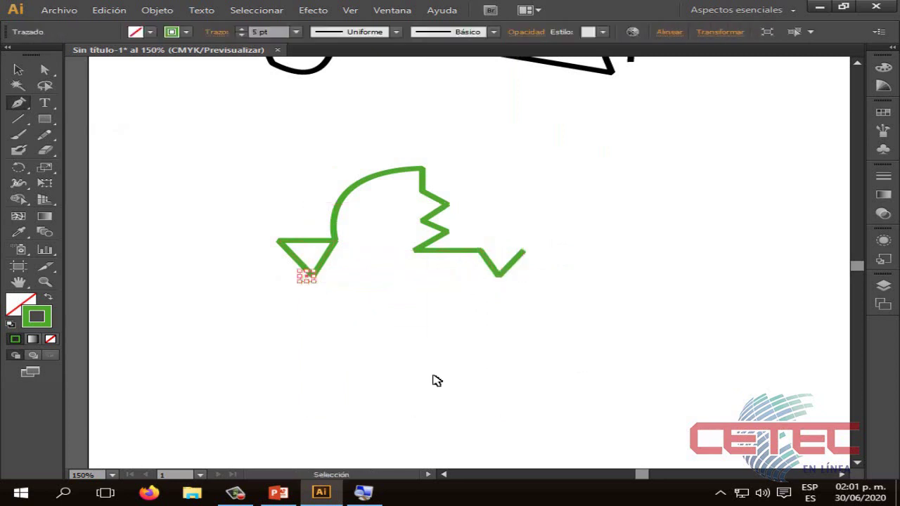
key(ctrl+z)
key(ctrl+z)
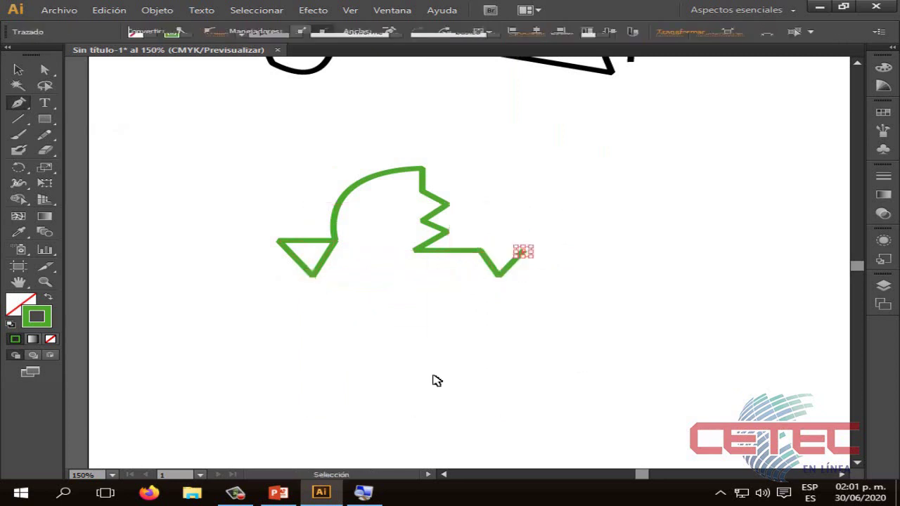
ctrl+click(436, 379)
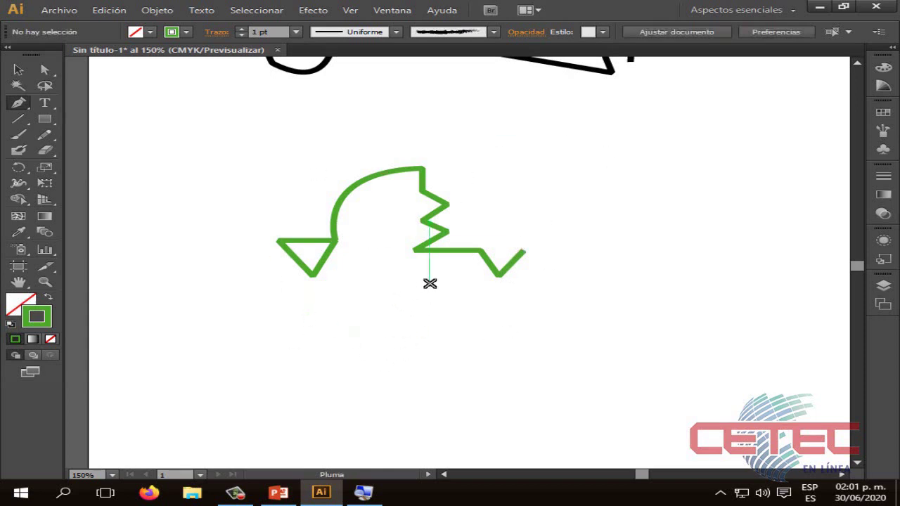
Step: Advance the slideshow to slide 11 on Convertir punto de ancla, then minimize PowerPoint
click(280, 492)
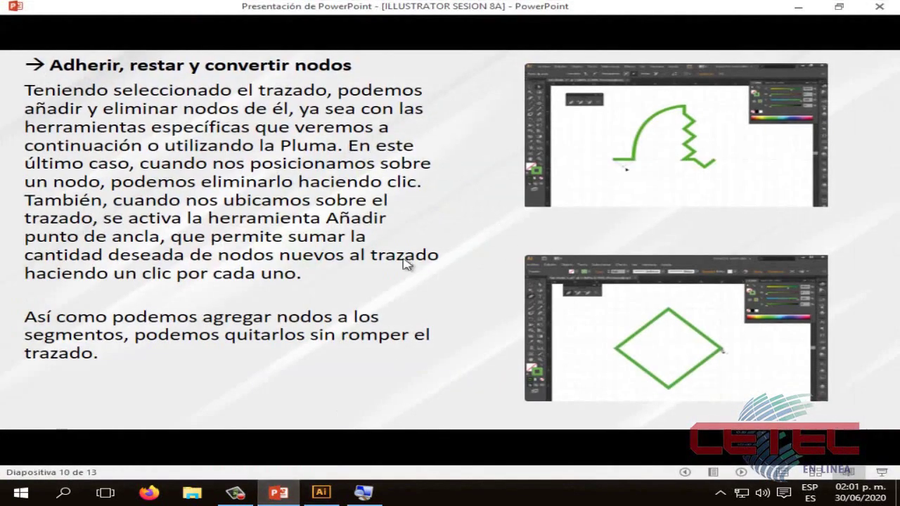
click(494, 286)
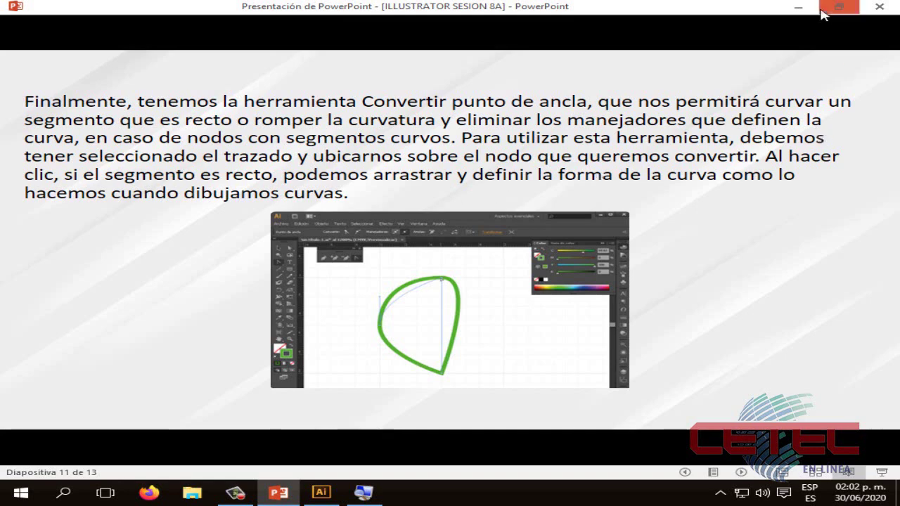
click(798, 6)
Step: Marquee-select the whole green path and drag it up and to the left
click(19, 71)
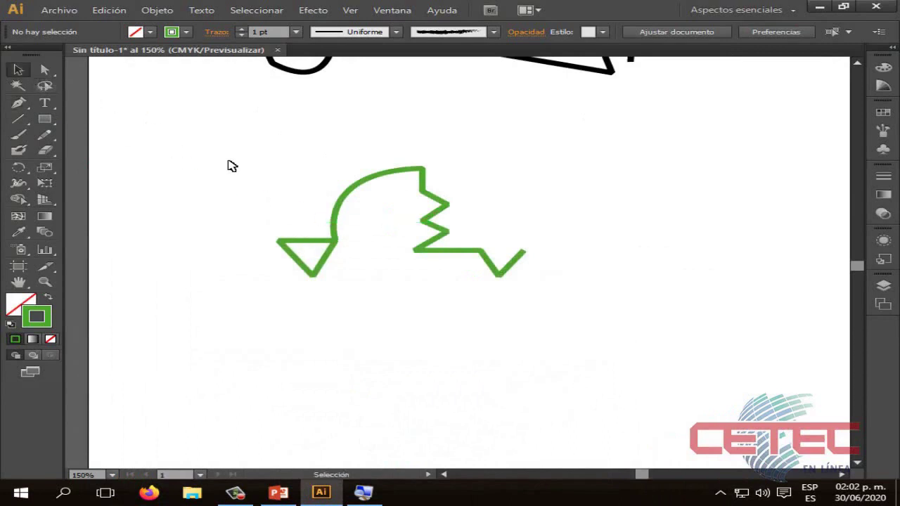
drag(241, 158, 603, 358)
drag(484, 265, 324, 190)
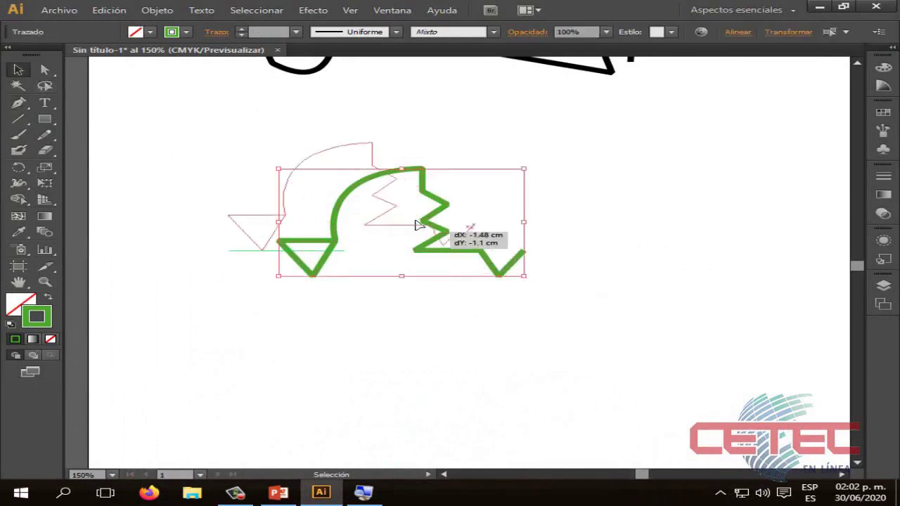
click(404, 237)
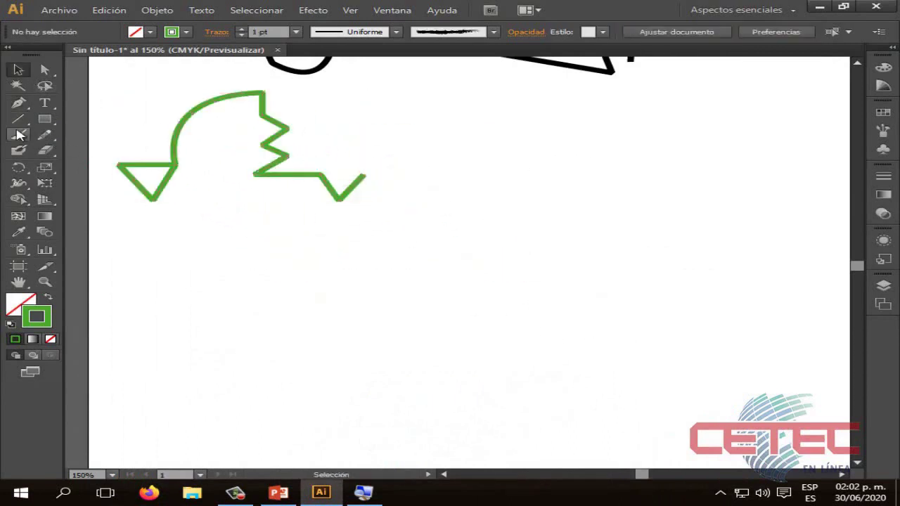
click(18, 103)
click(270, 497)
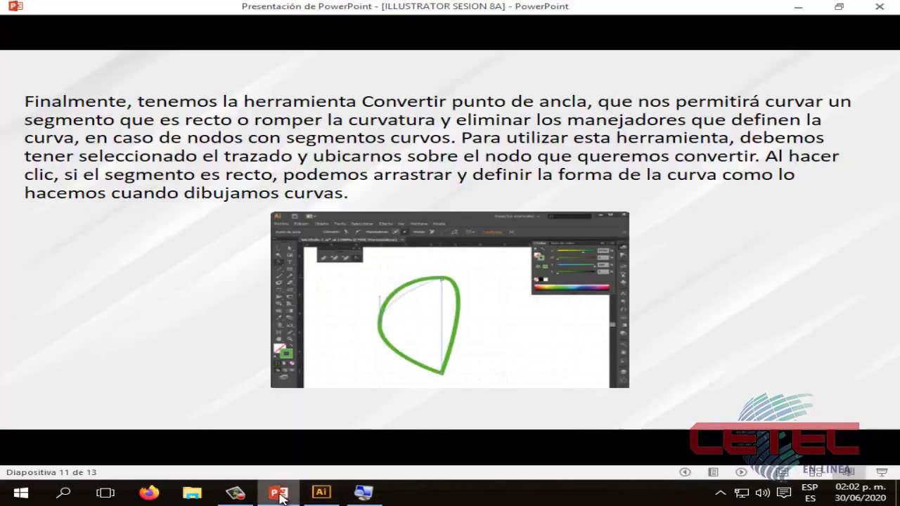
click(321, 492)
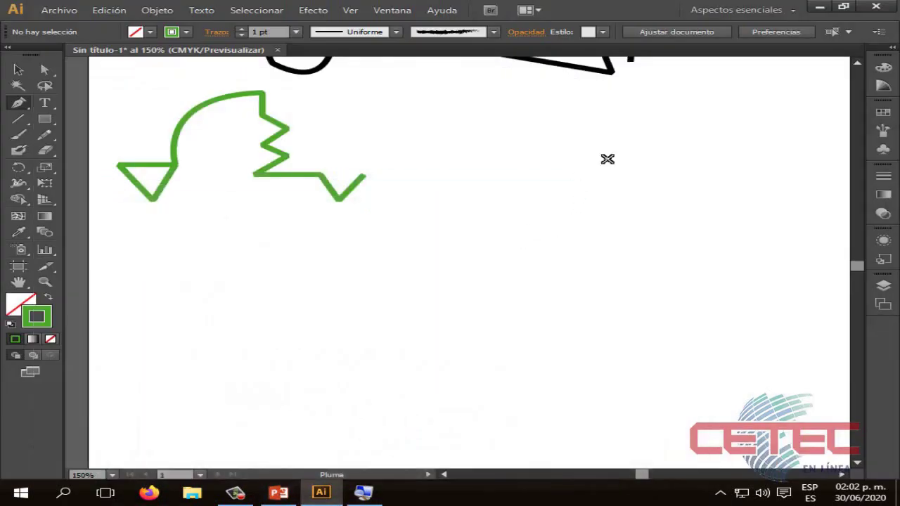
Step: Draw a new green curve right of the zigzag and give it a 5 pt stroke
mouse_move(429, 232)
mouse_down()
mouse_move(445, 304)
mouse_move(437, 315)
mouse_up()
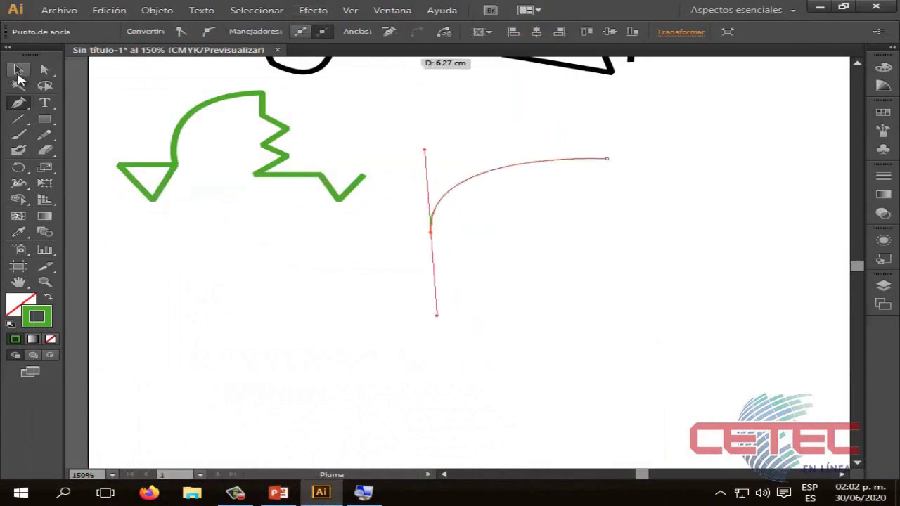
click(18, 72)
click(562, 186)
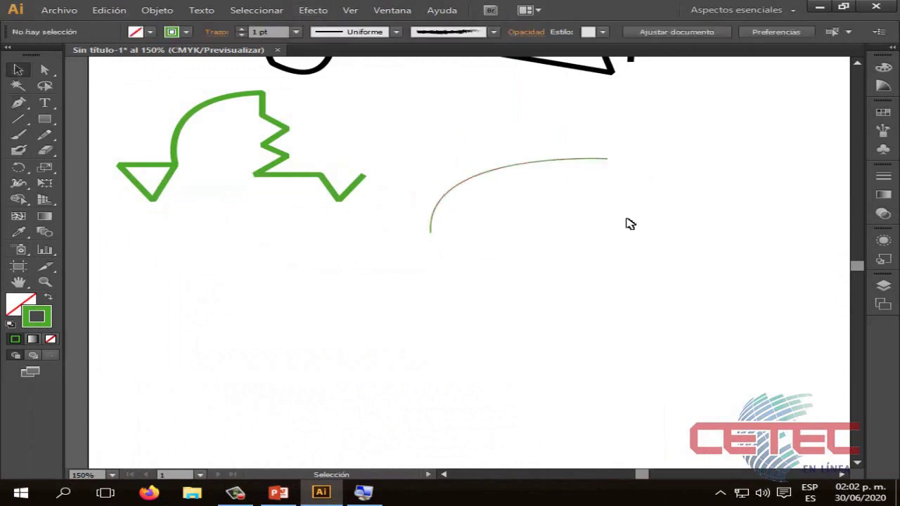
click(518, 163)
click(241, 29)
click(241, 29)
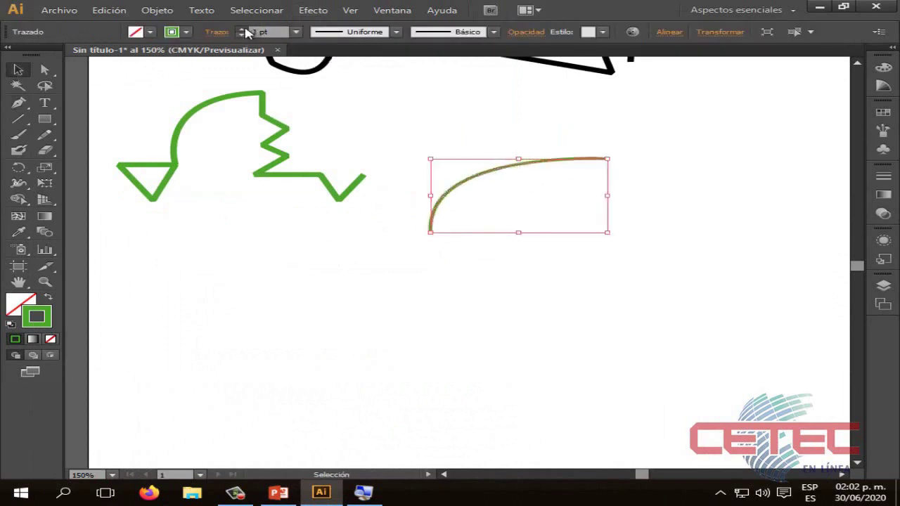
click(241, 29)
click(242, 29)
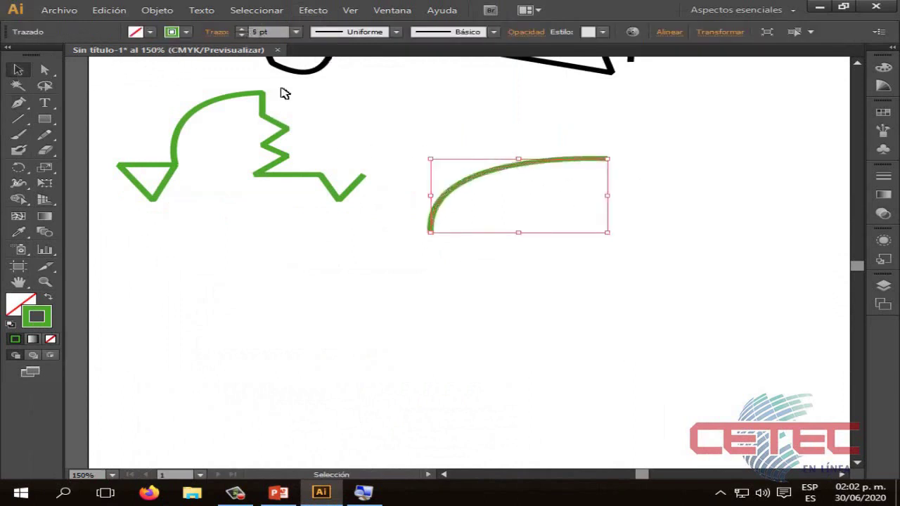
click(19, 102)
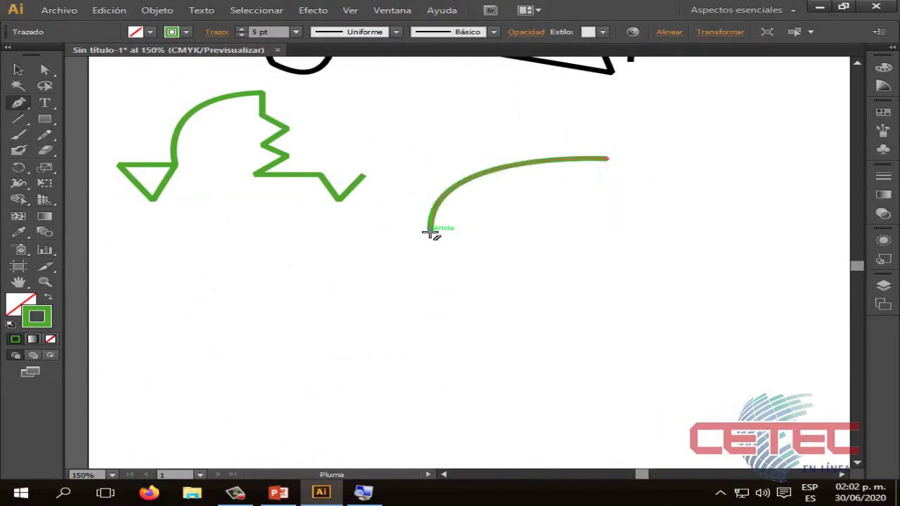
Step: Extend the curve with a segment bending toward the lower right
click(430, 231)
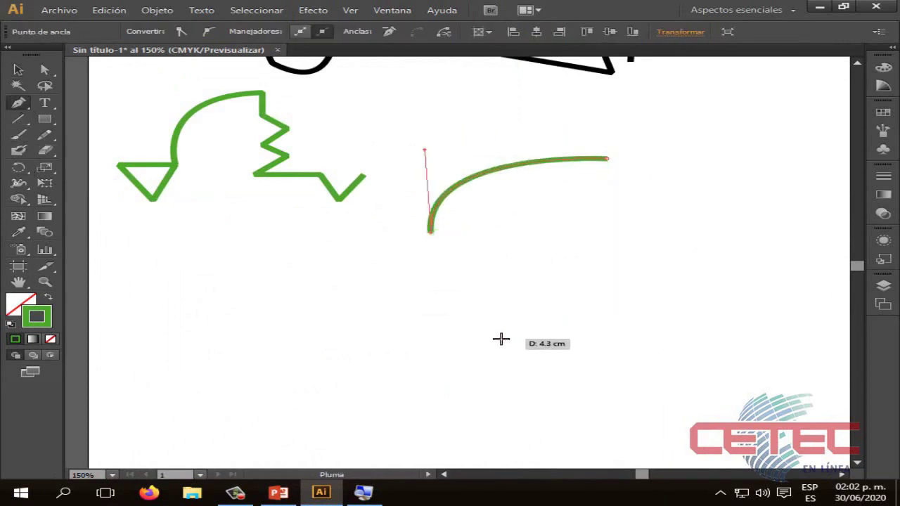
click(597, 289)
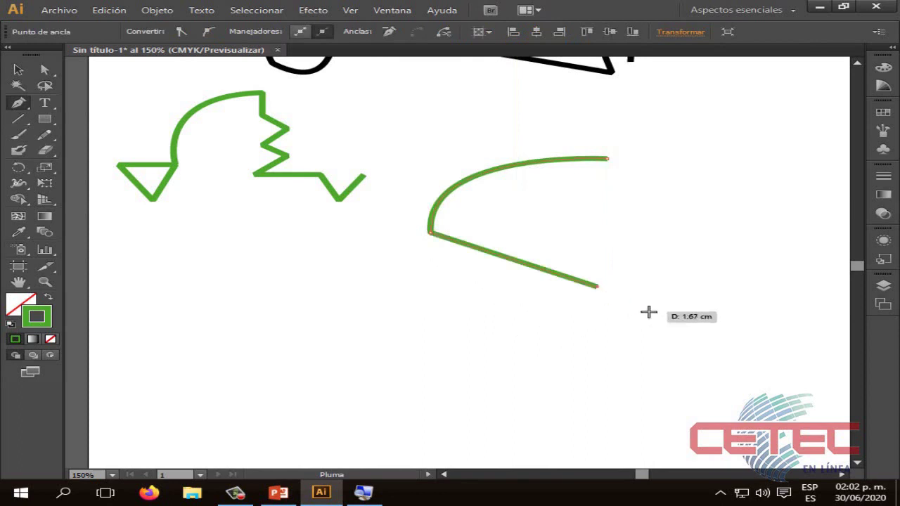
key(ctrl+z)
click(430, 231)
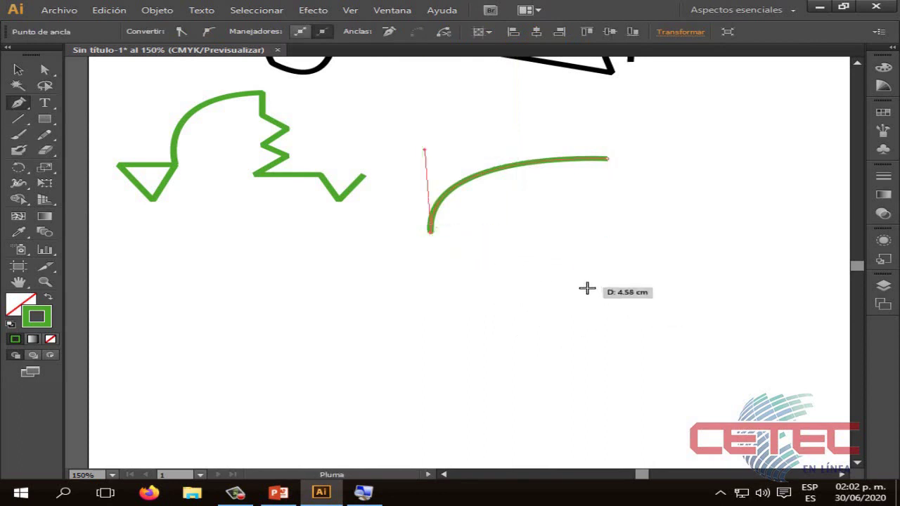
mouse_move(587, 289)
mouse_down()
mouse_move(631, 235)
mouse_move(809, 263)
mouse_move(713, 254)
mouse_up()
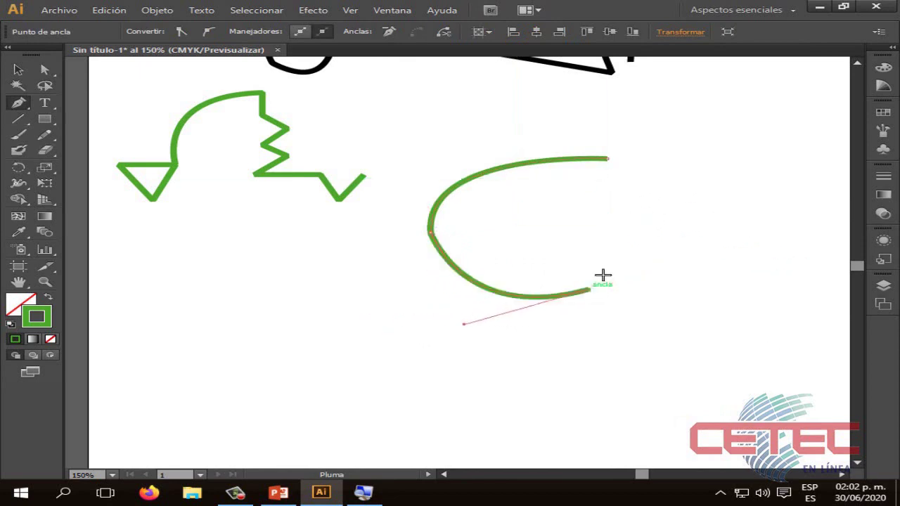
Step: Close the path at its starting anchor with a smooth arc, forming an egg-like loop
click(607, 160)
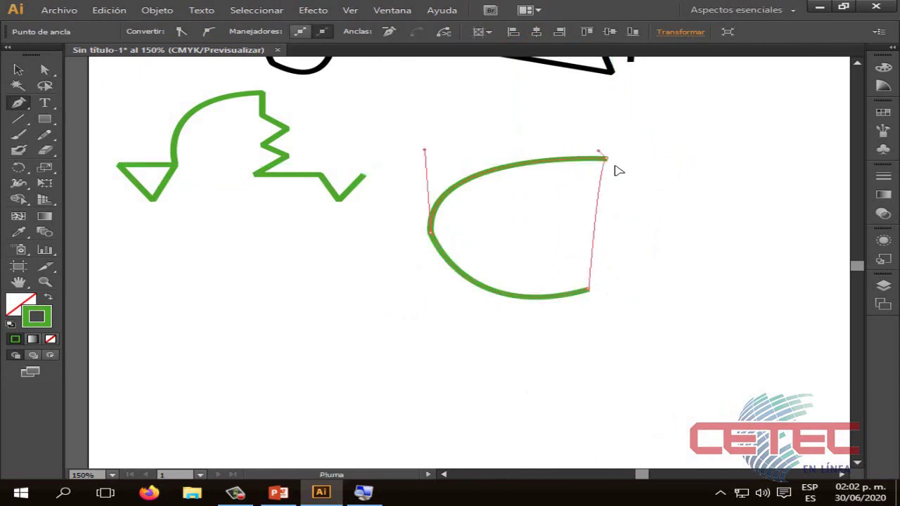
mouse_move(618, 171)
mouse_down()
mouse_move(544, 215)
mouse_move(415, 94)
mouse_up()
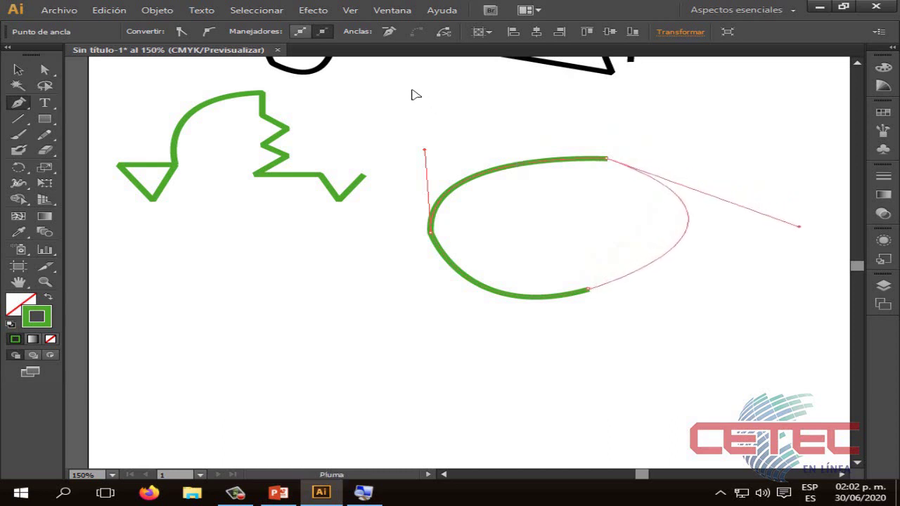
drag(415, 94, 523, 112)
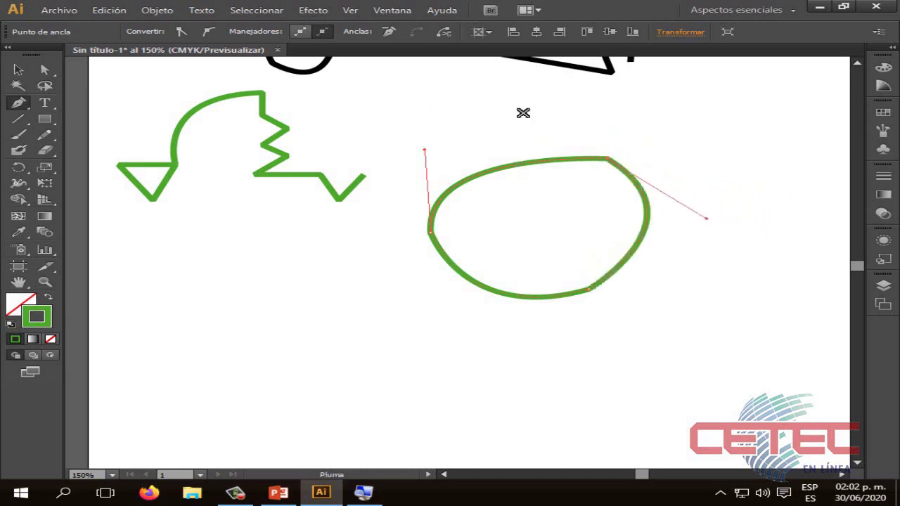
click(19, 70)
click(489, 422)
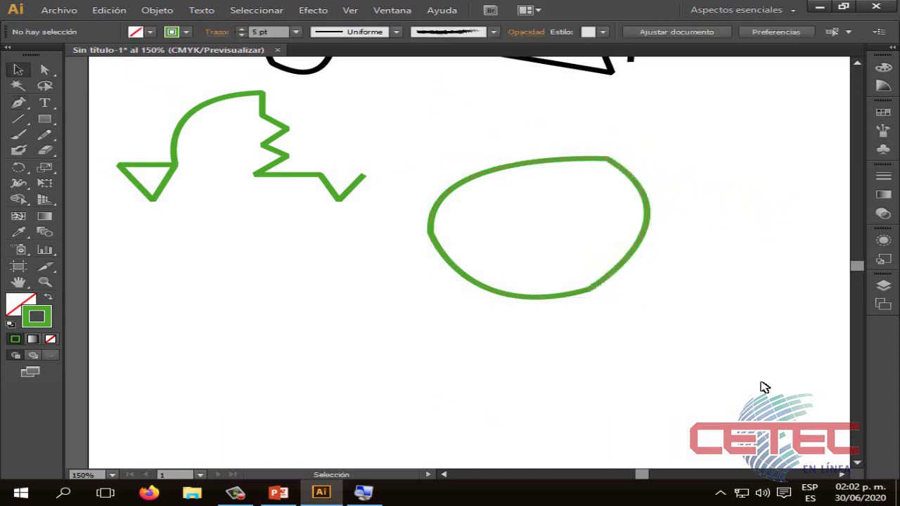
drag(765, 388, 380, 150)
Step: Move the green loop down and left, then adjust its top-right anchor
click(683, 214)
drag(622, 174, 561, 312)
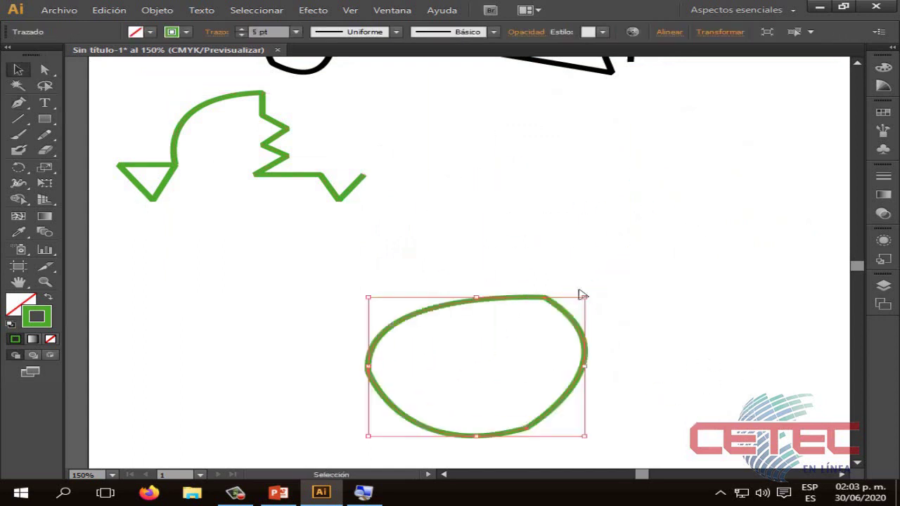
click(44, 70)
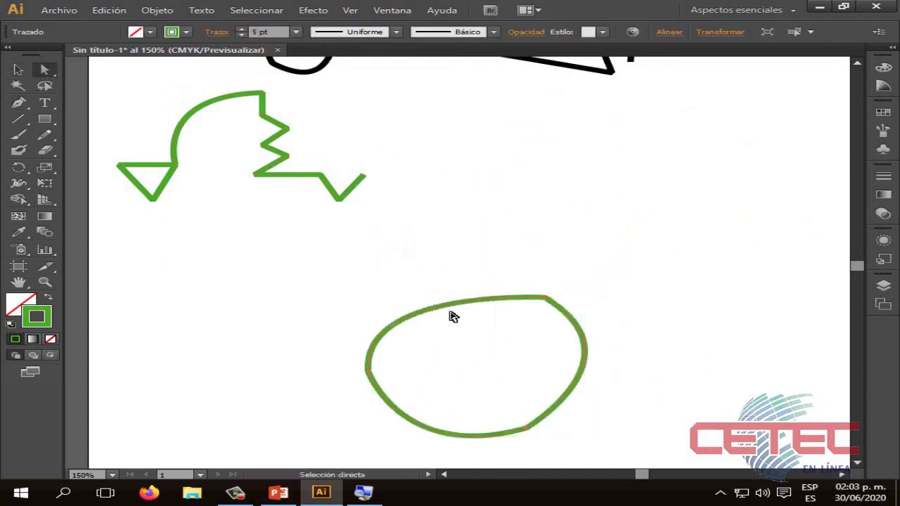
click(546, 299)
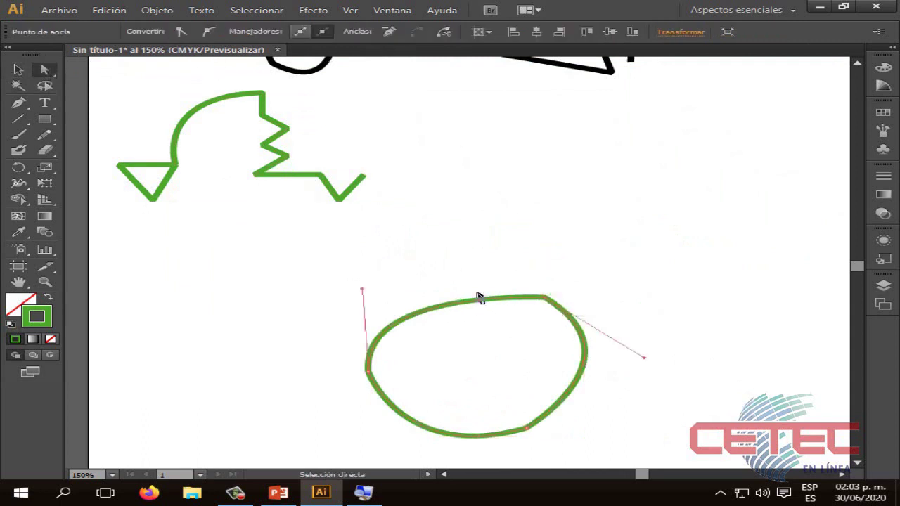
mouse_move(512, 297)
mouse_down()
mouse_move(525, 276)
mouse_move(568, 316)
mouse_up()
Step: Convert the top-right, bottom and left anchors to smooth points after testing corner conversion
click(182, 33)
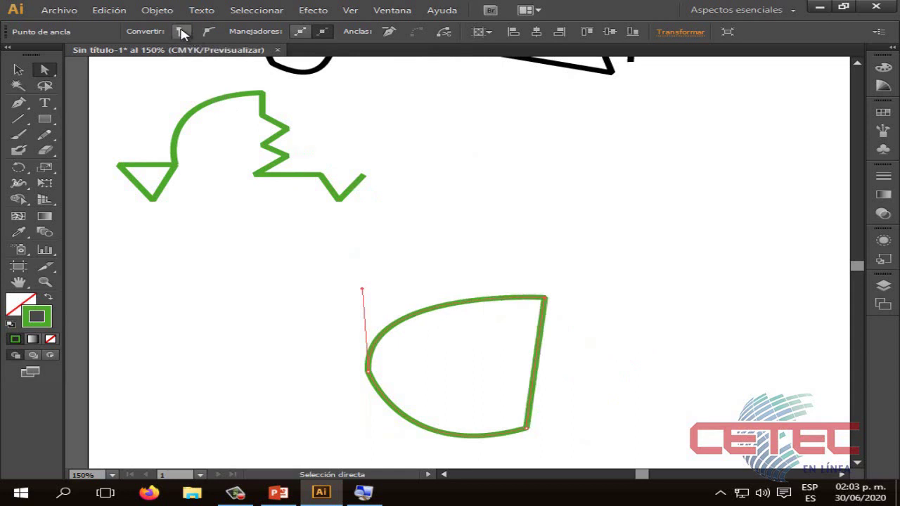
key(ctrl+z)
click(208, 33)
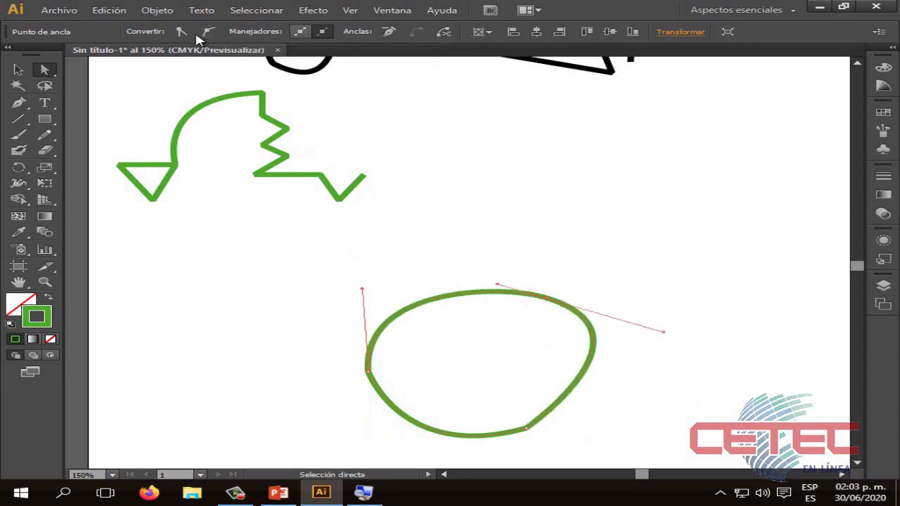
key(ctrl+z)
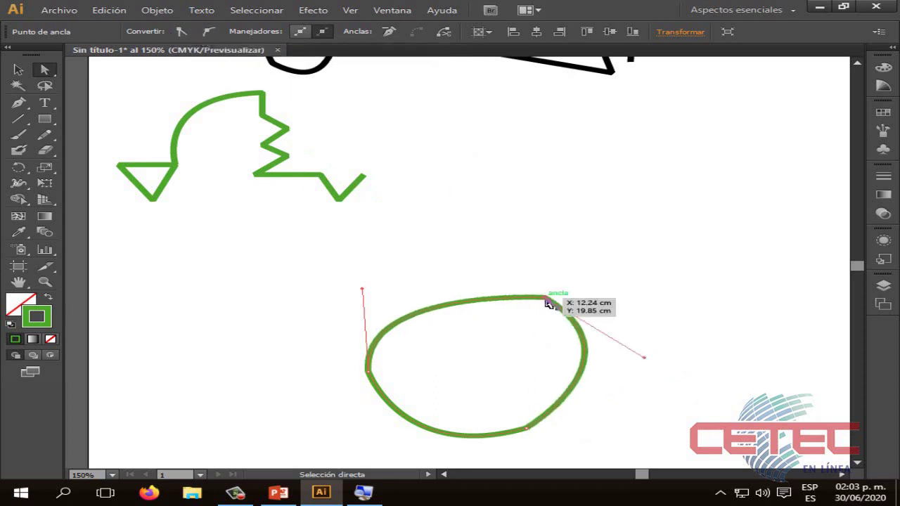
click(208, 31)
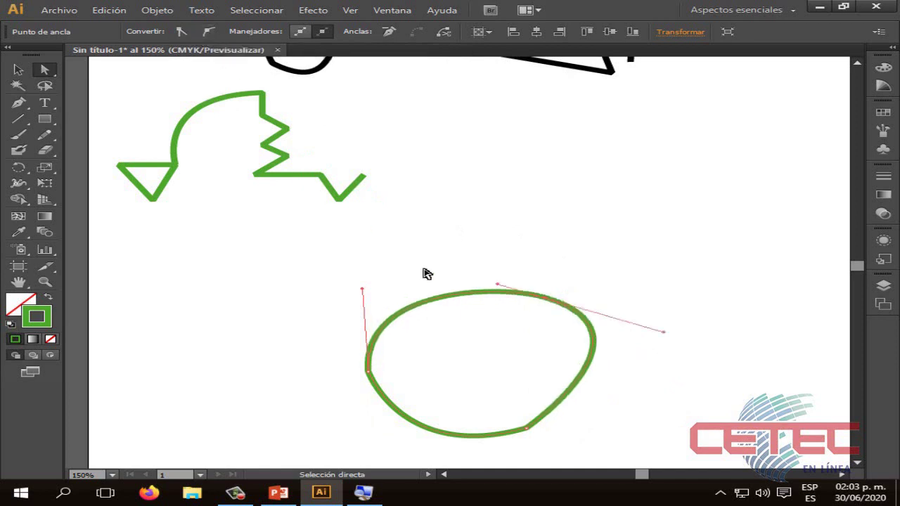
click(526, 427)
click(209, 32)
click(367, 366)
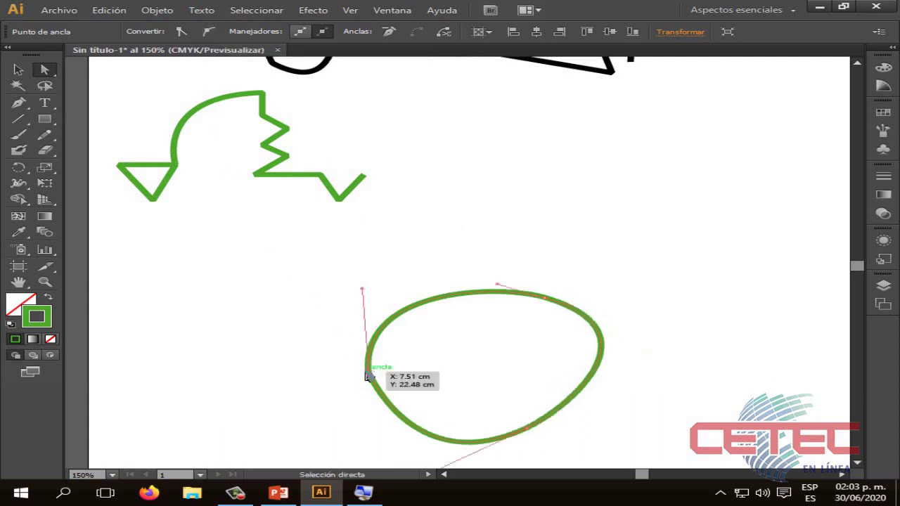
click(209, 31)
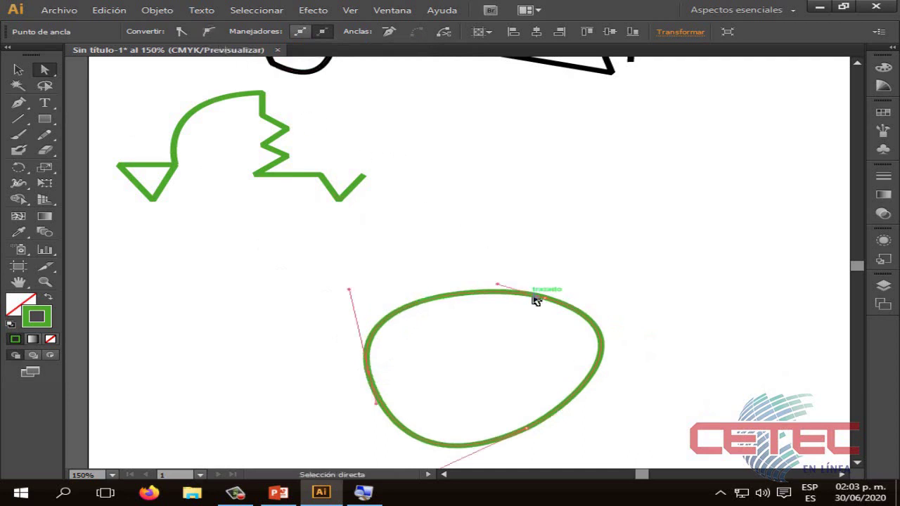
Step: Convert the three anchors to sharp corners, forming a straight-sided triangle
drag(536, 299, 550, 302)
click(182, 31)
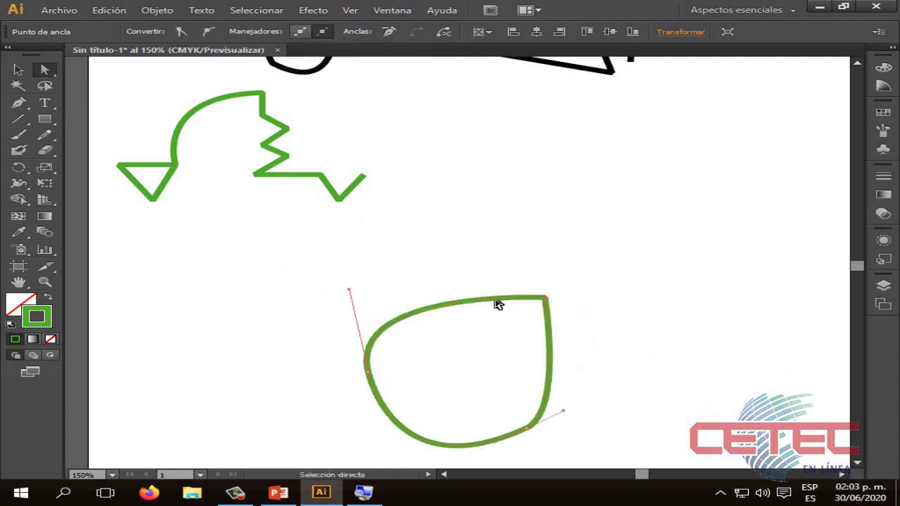
click(181, 31)
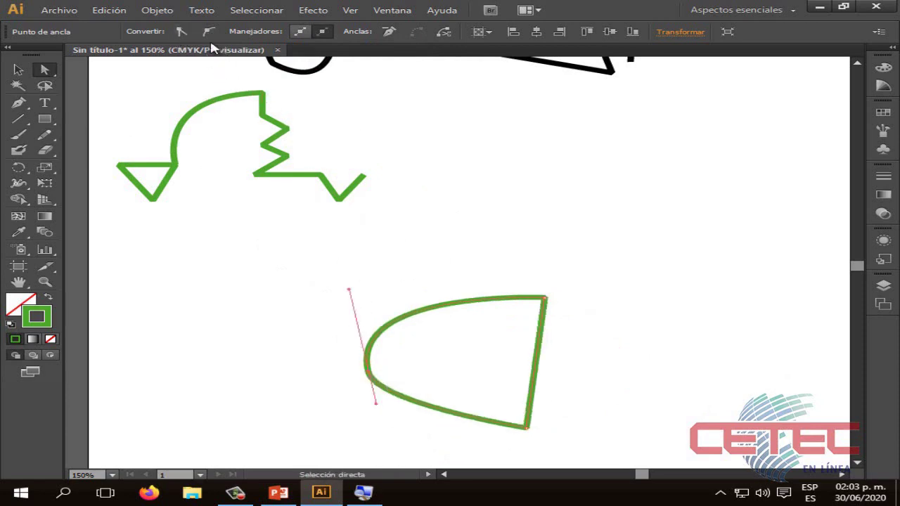
click(181, 31)
Step: Move the green triangle up and to the right
click(19, 69)
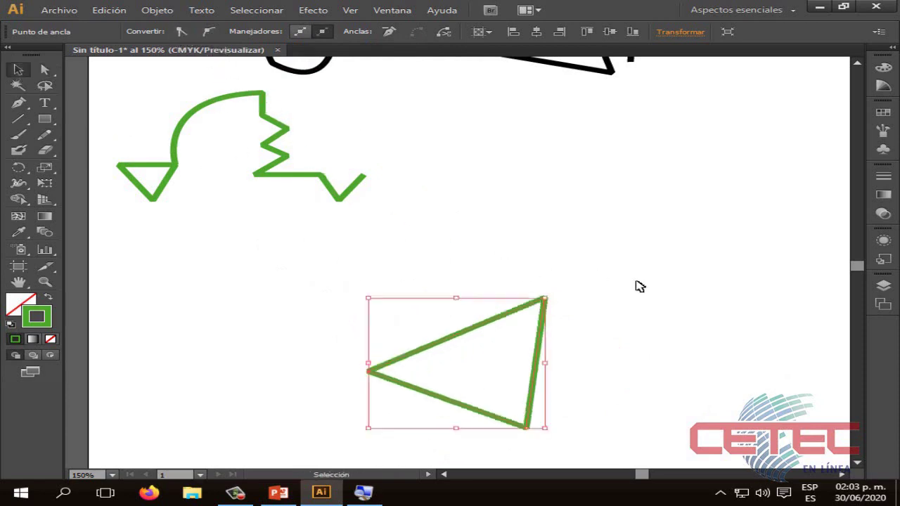
click(637, 286)
drag(534, 320, 565, 162)
click(617, 273)
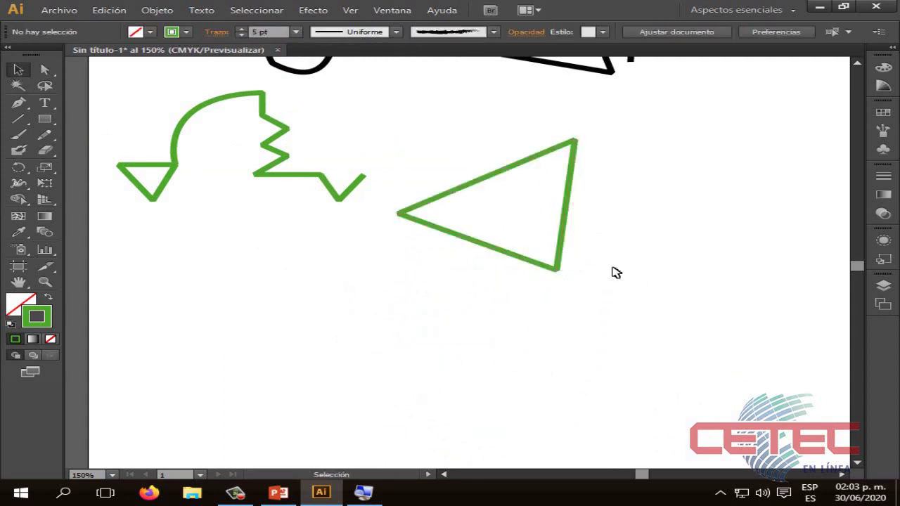
click(567, 236)
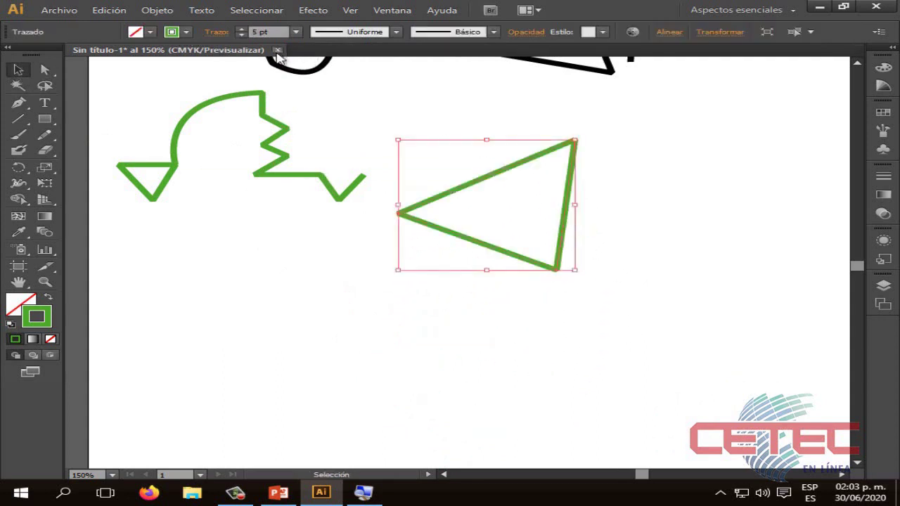
Step: Convert the triangle's top, bottom and left corners to smooth anchors
click(44, 69)
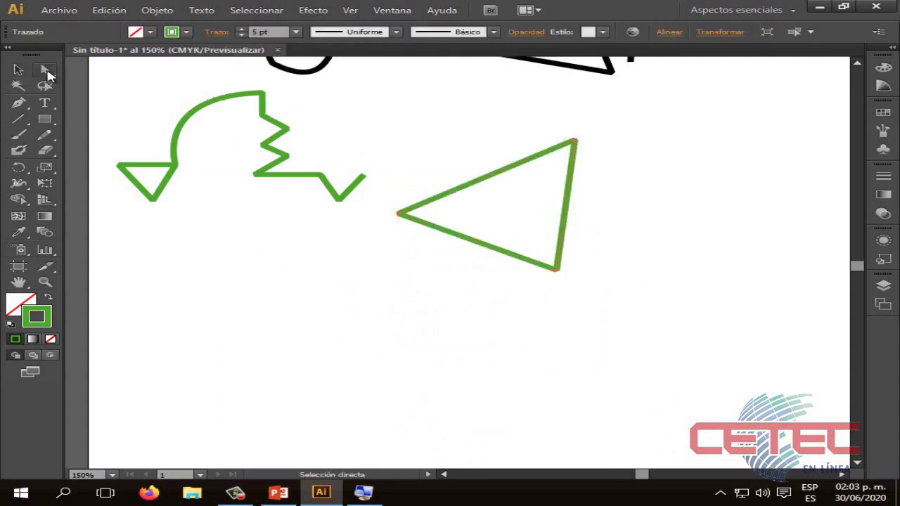
click(575, 143)
click(209, 31)
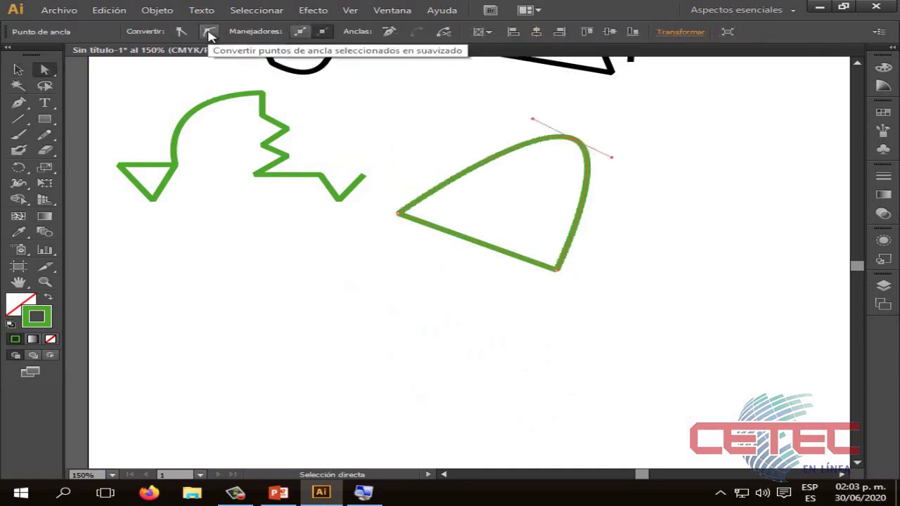
click(556, 269)
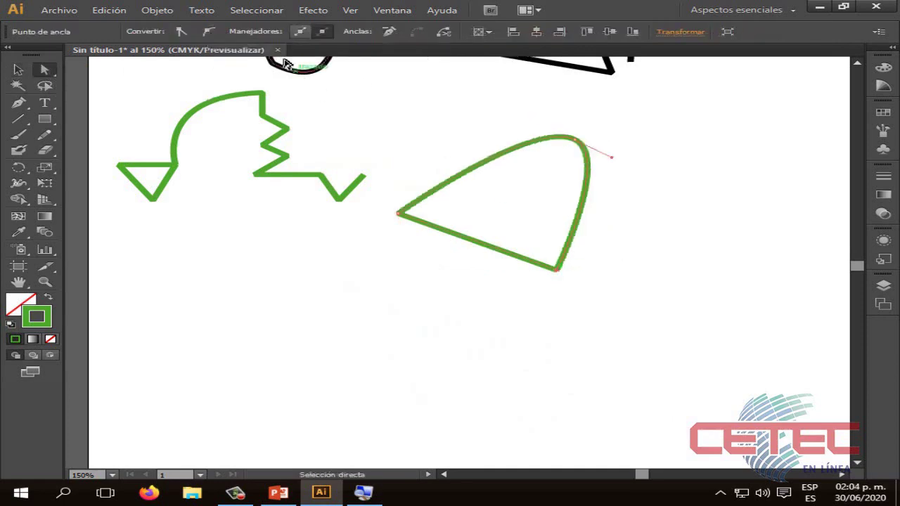
click(209, 32)
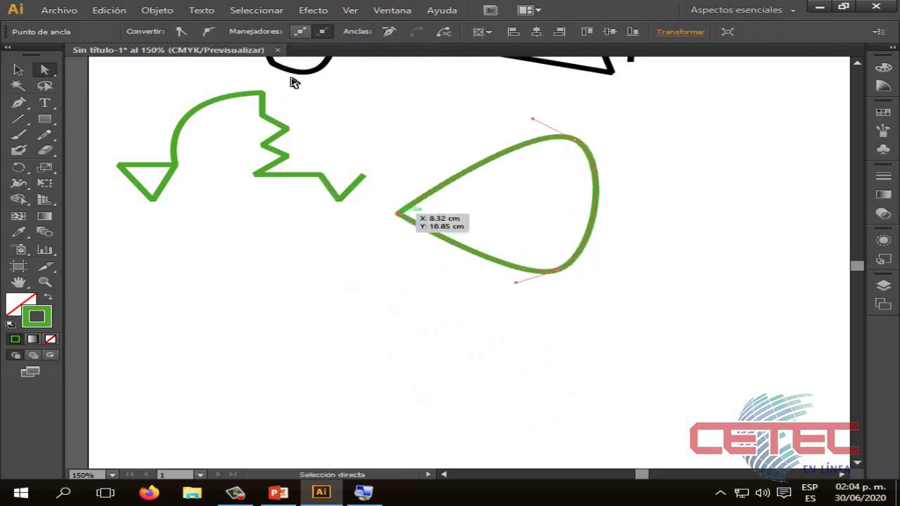
click(208, 32)
Step: Reposition the rounded shape higher, beside the zigzag
key(v)
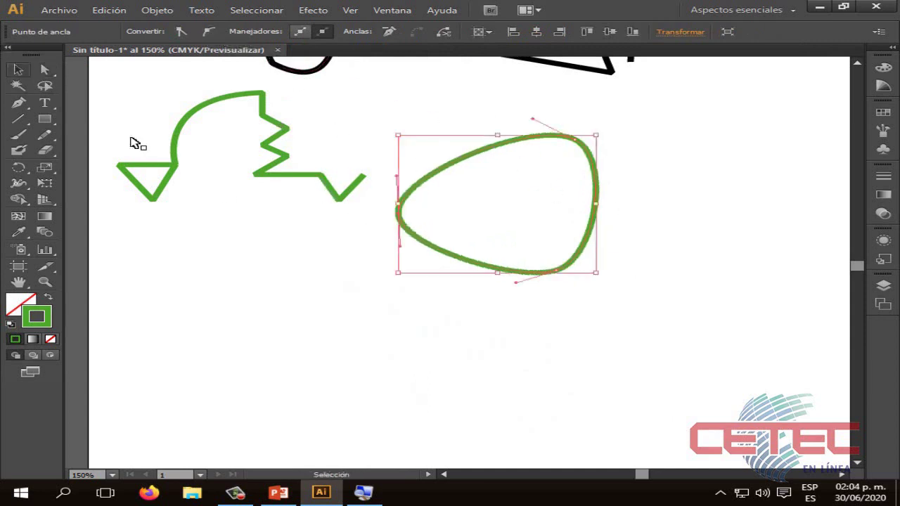
click(508, 342)
drag(622, 323, 384, 118)
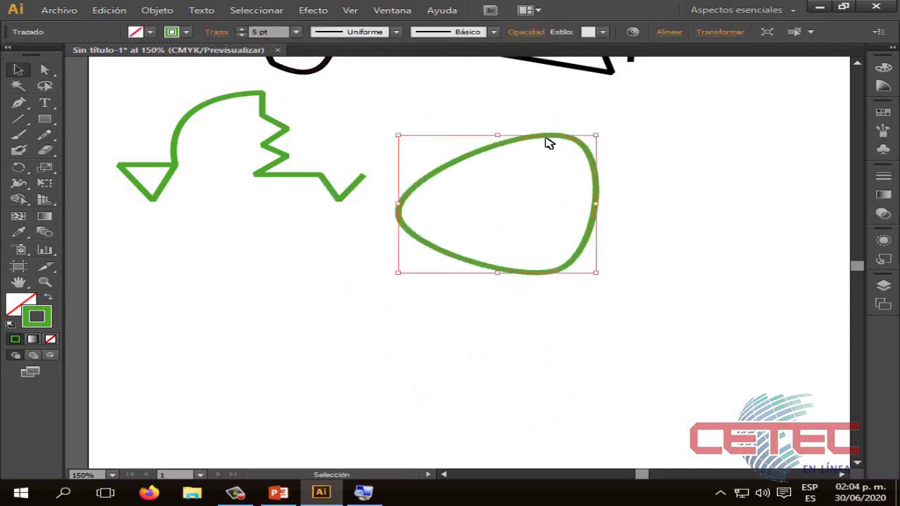
mouse_move(548, 139)
mouse_down()
mouse_move(569, 197)
mouse_move(597, 99)
mouse_up()
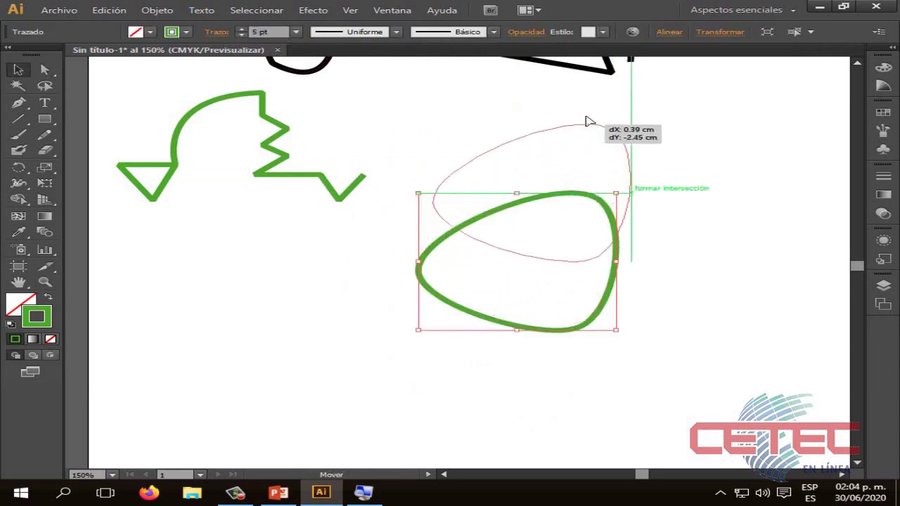
click(756, 144)
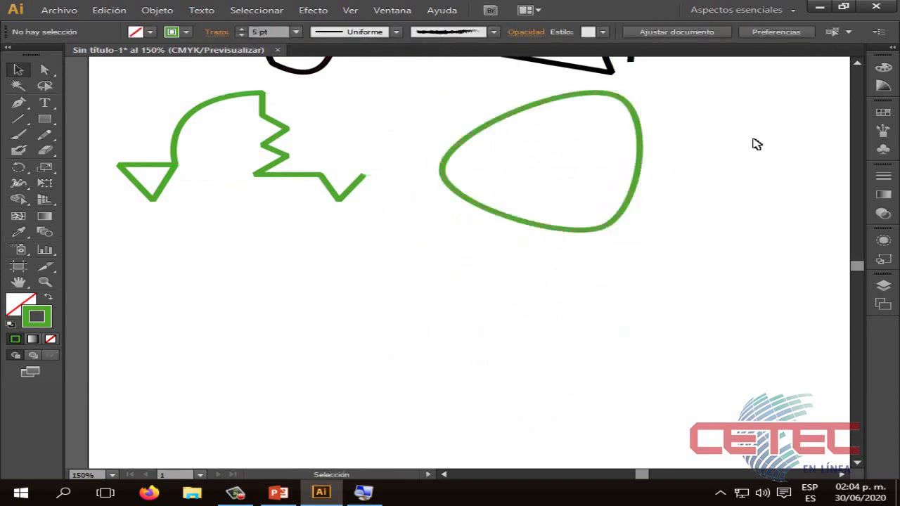
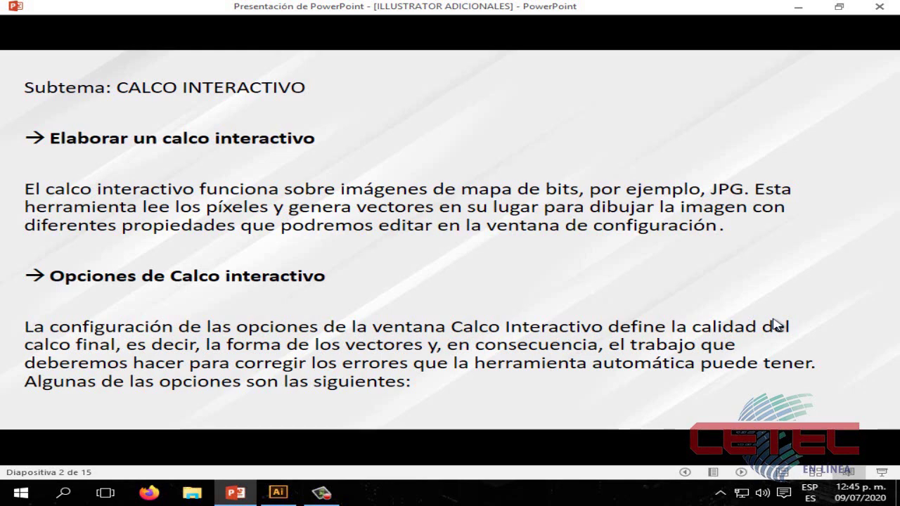
Step: Advance the PowerPoint deck to slide 3 on Ajuste preestablecido, Vista and Modo
click(776, 324)
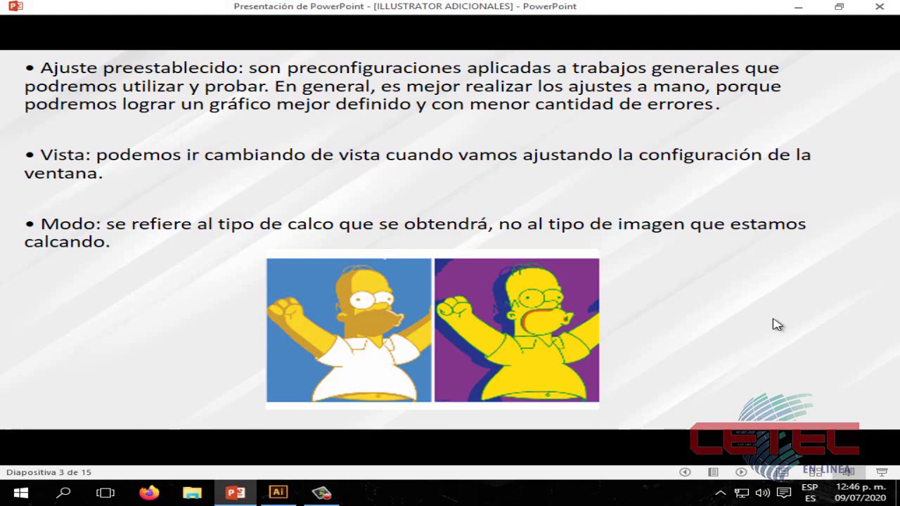
Step: In Illustrator, place IMAGEN 3.jpg from the MATERIAL > ILLUSTRATOR folder
click(279, 492)
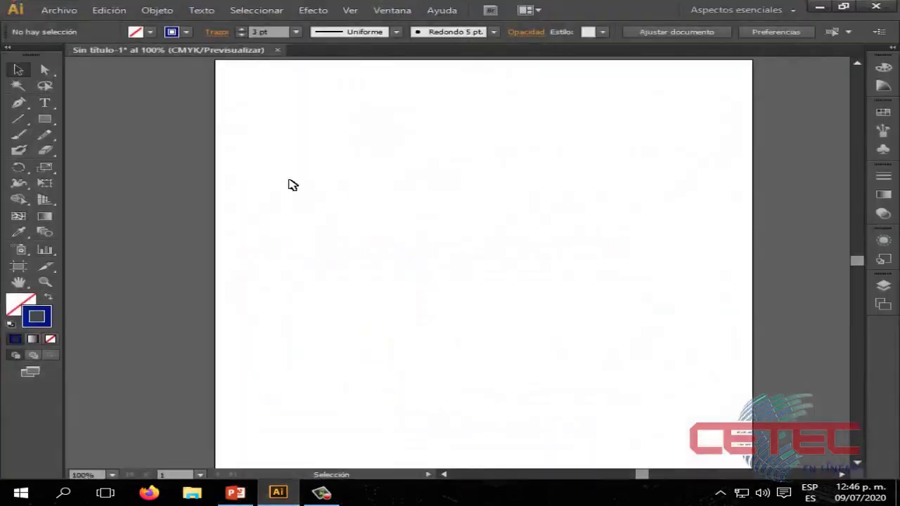
click(73, 13)
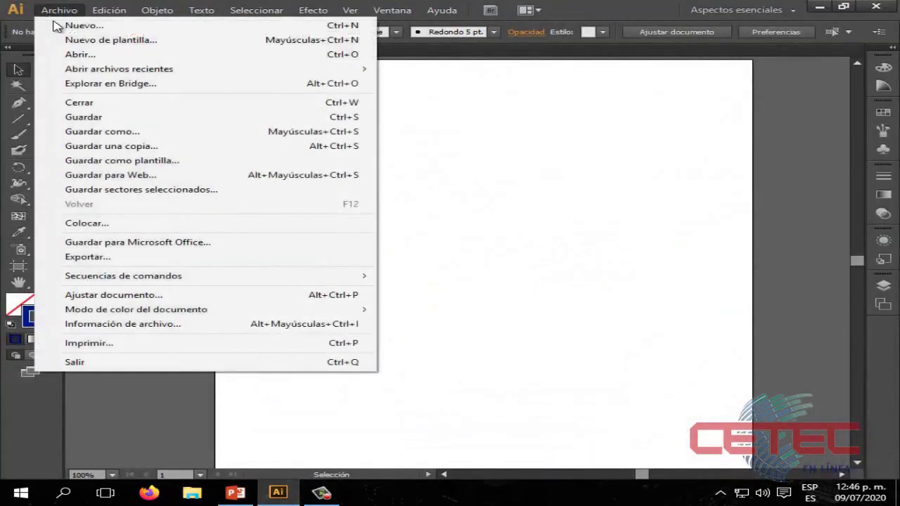
click(93, 229)
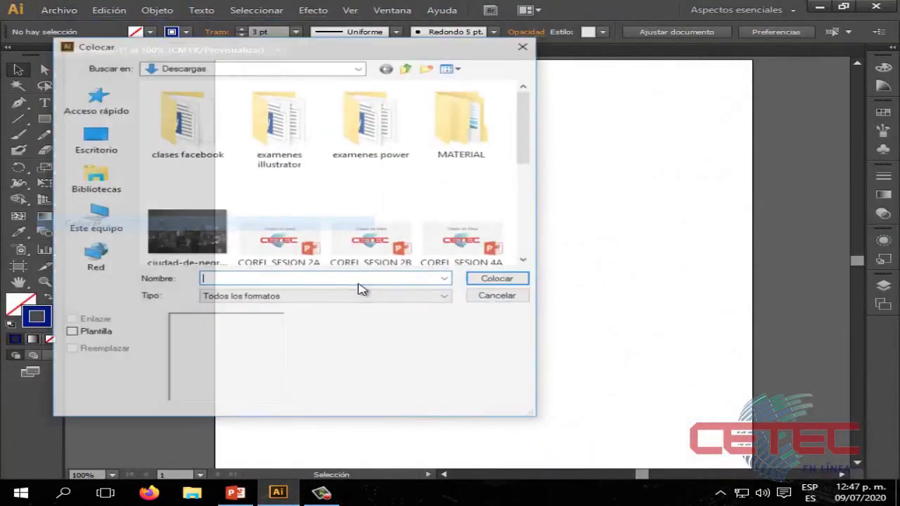
double_click(478, 134)
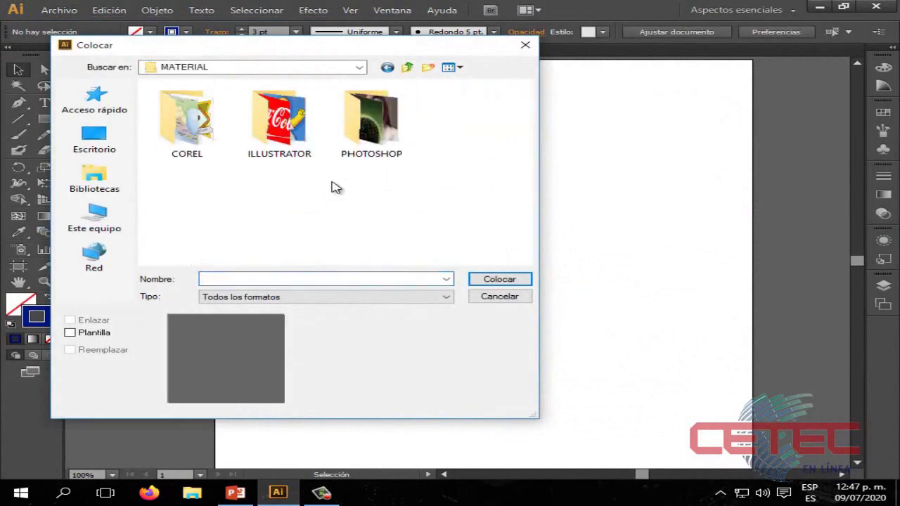
double_click(279, 123)
scroll(492, 176, down, 2)
click(288, 155)
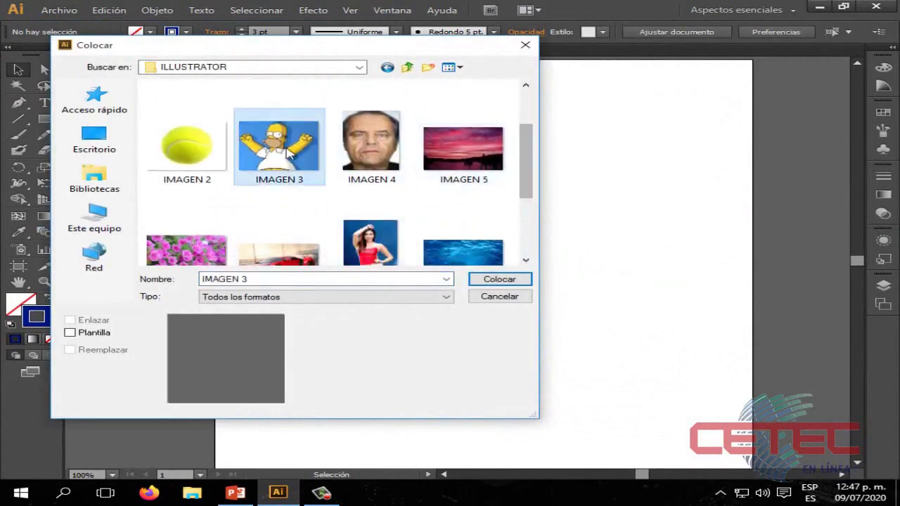
click(499, 279)
Step: Drag out the Homer image, align it to the artboard's left edge and widen it to full width
mouse_move(415, 342)
mouse_down()
mouse_move(629, 151)
mouse_move(706, 123)
mouse_move(521, 131)
mouse_up()
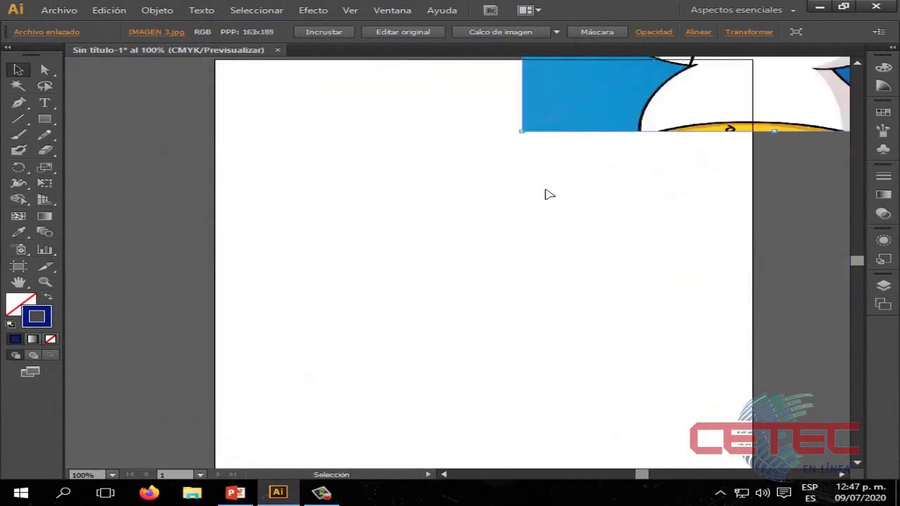
drag(535, 259, 478, 287)
drag(718, 388, 752, 401)
click(790, 363)
click(601, 264)
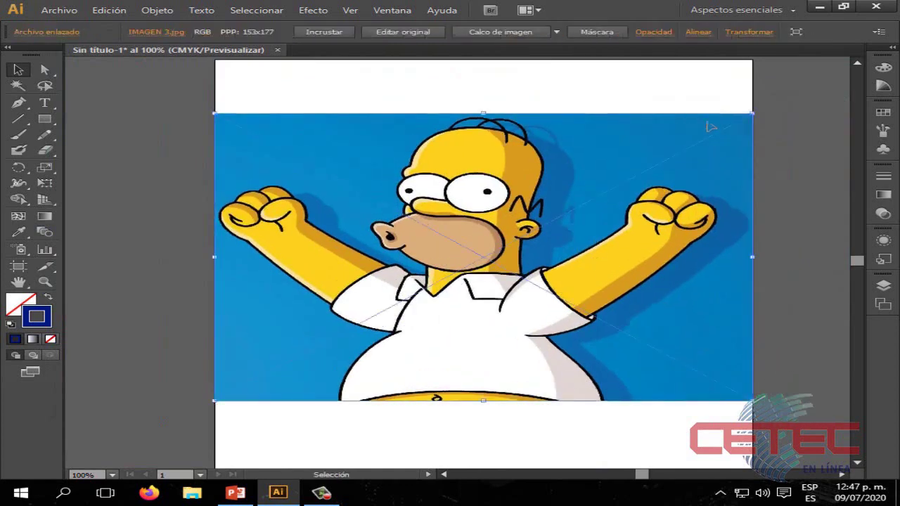
click(631, 79)
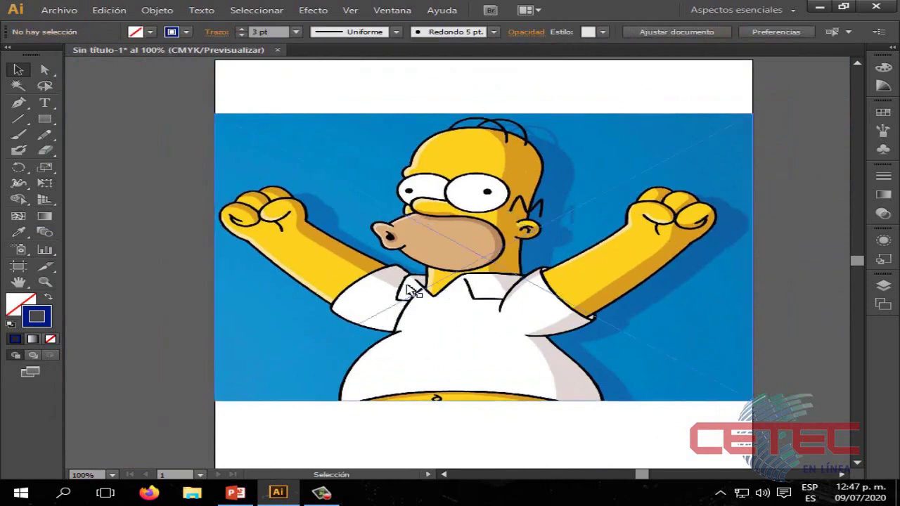
click(454, 184)
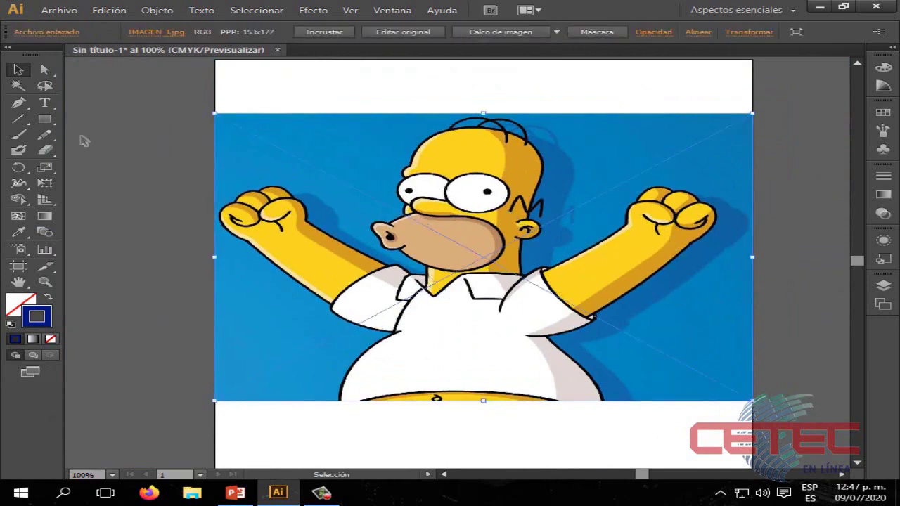
click(18, 103)
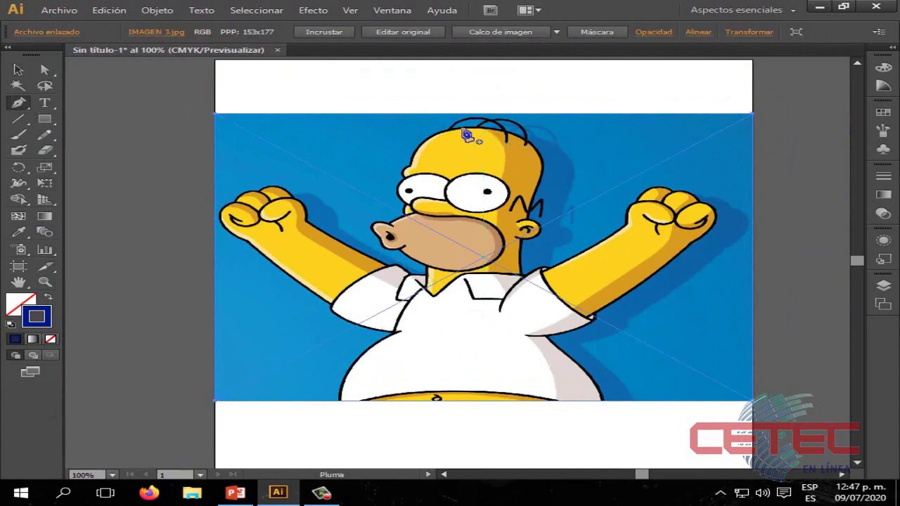
drag(436, 134, 438, 139)
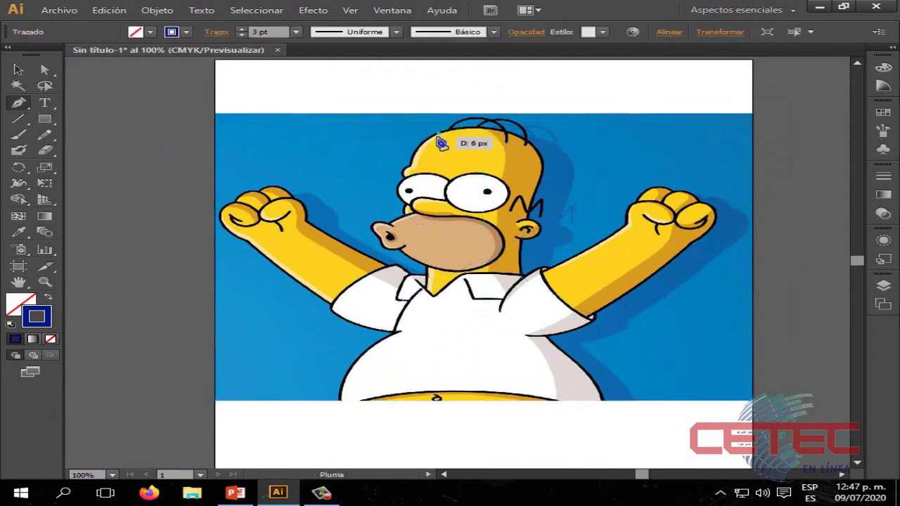
click(440, 141)
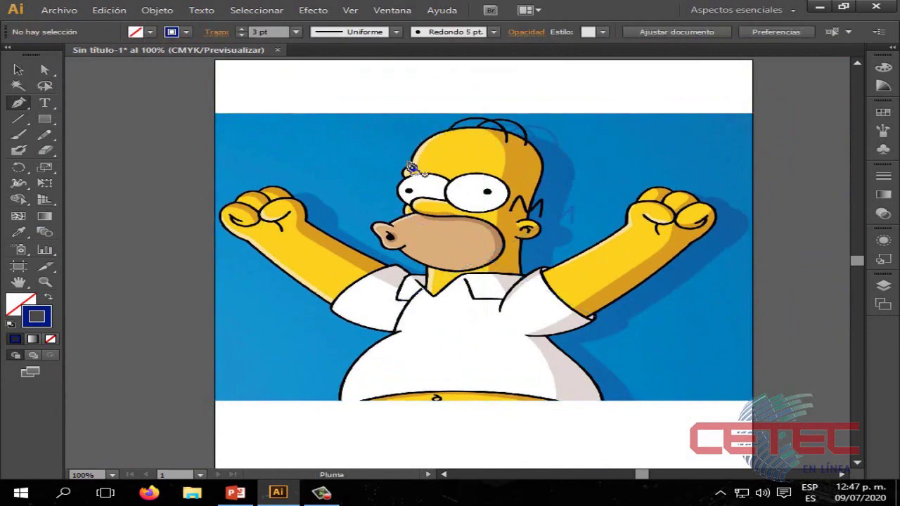
drag(412, 169, 438, 138)
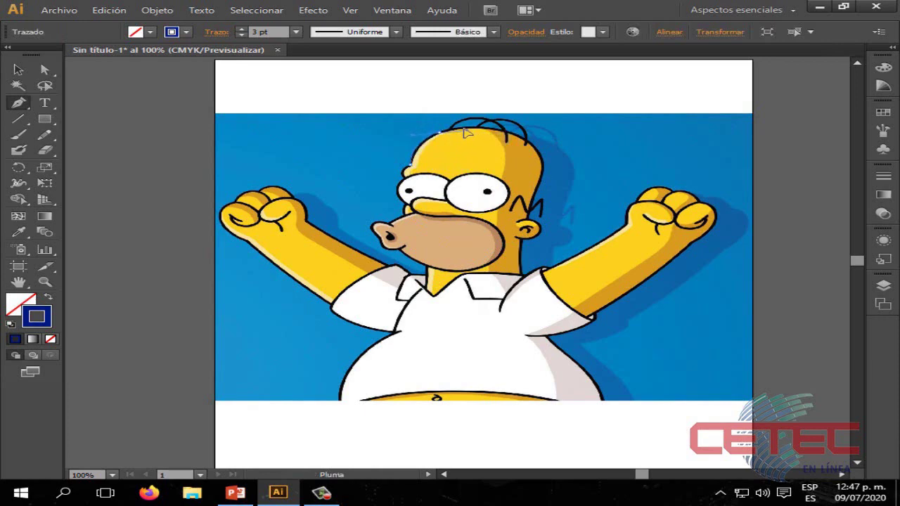
mouse_move(463, 132)
mouse_down()
mouse_move(415, 172)
mouse_move(420, 195)
mouse_move(414, 171)
mouse_up()
key(ctrl+a)
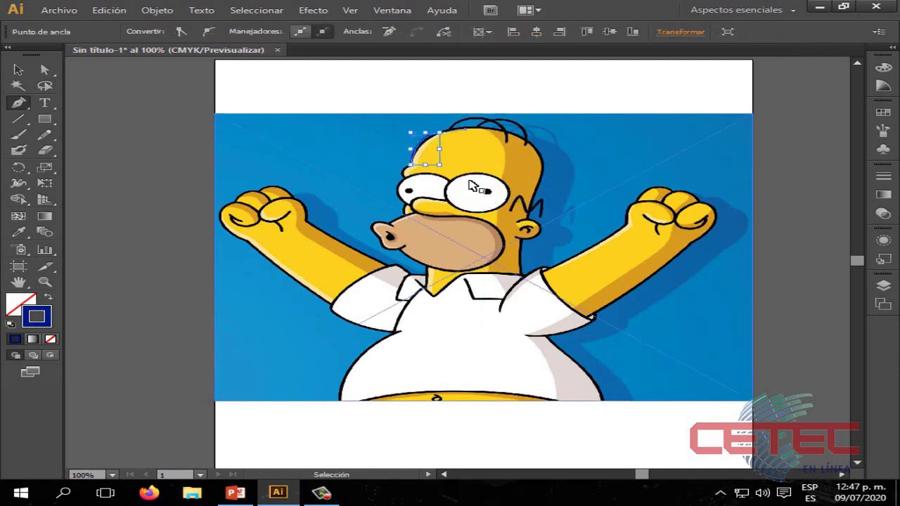
drag(452, 134, 492, 134)
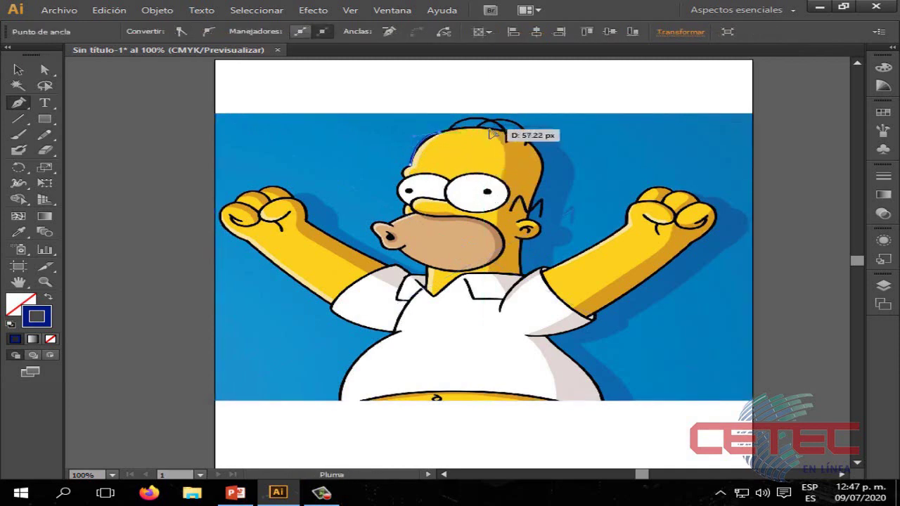
drag(492, 134, 497, 156)
key(ctrl+z)
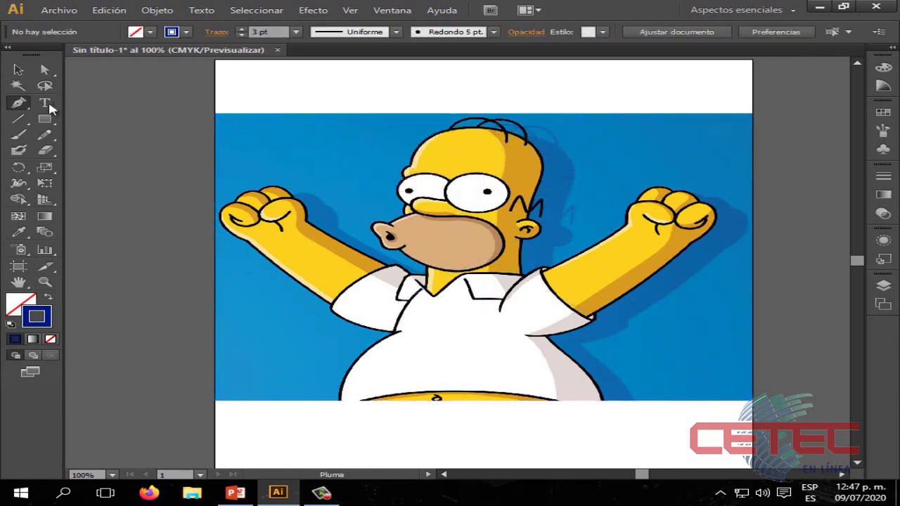
click(18, 102)
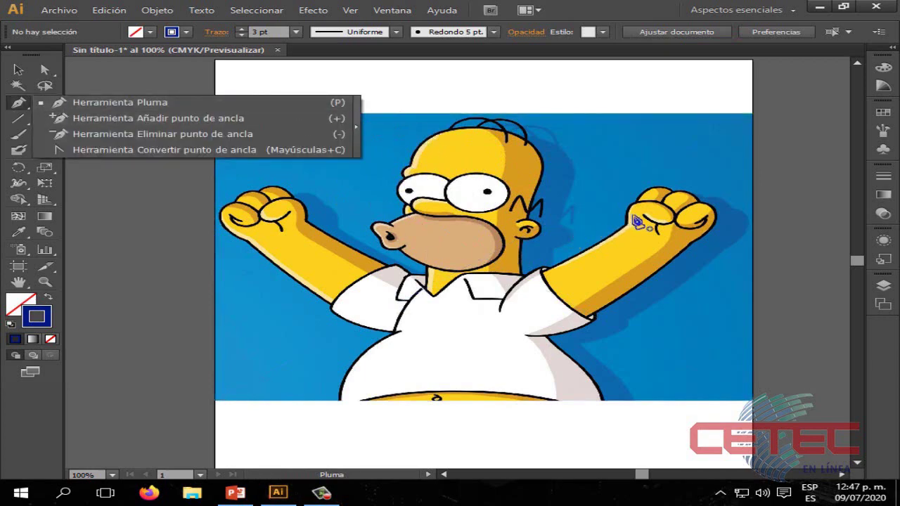
click(636, 222)
click(636, 223)
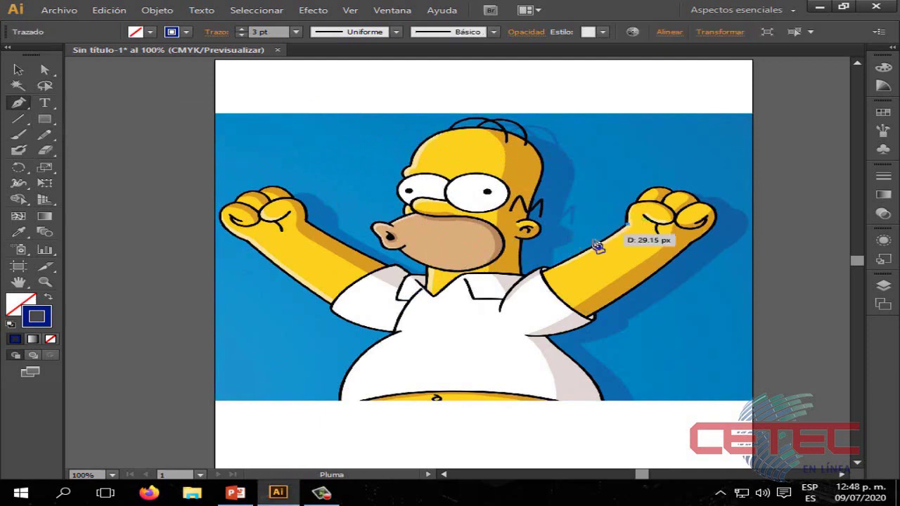
drag(597, 245, 547, 273)
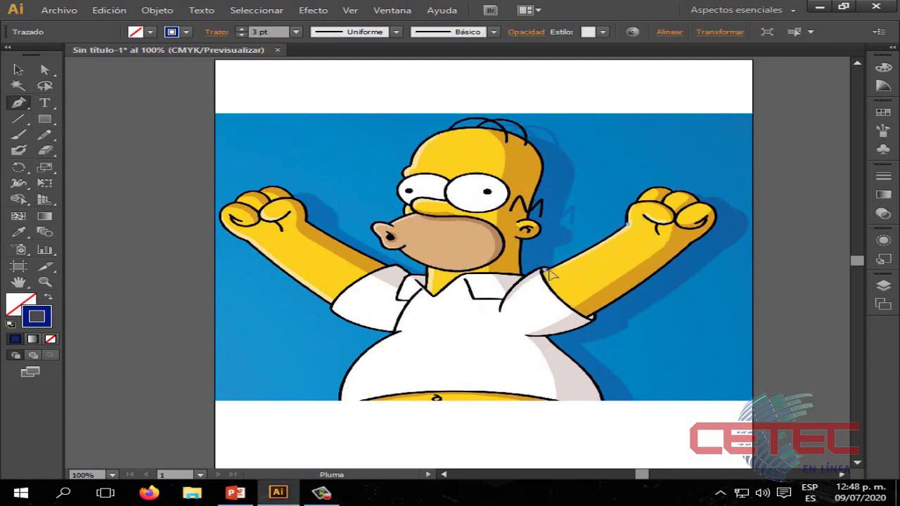
click(535, 270)
drag(542, 274, 548, 270)
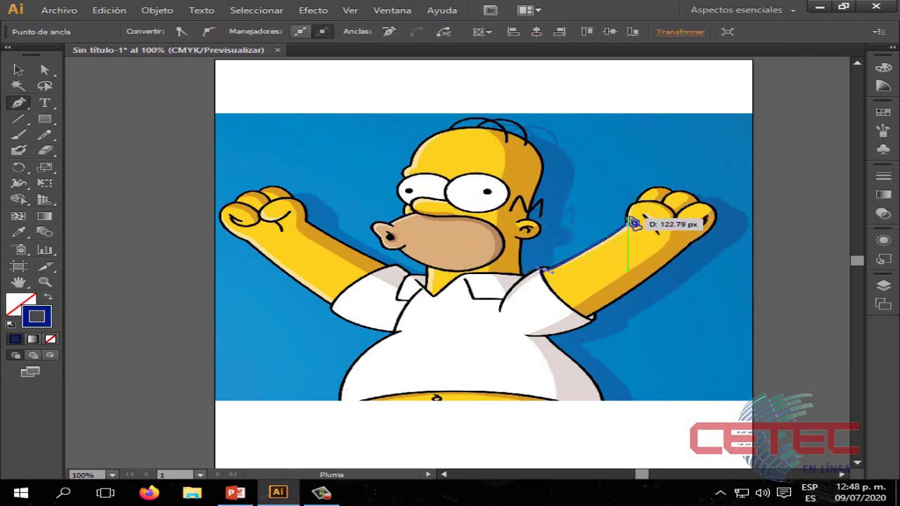
mouse_move(548, 269)
mouse_down()
mouse_move(633, 208)
mouse_move(594, 260)
mouse_up()
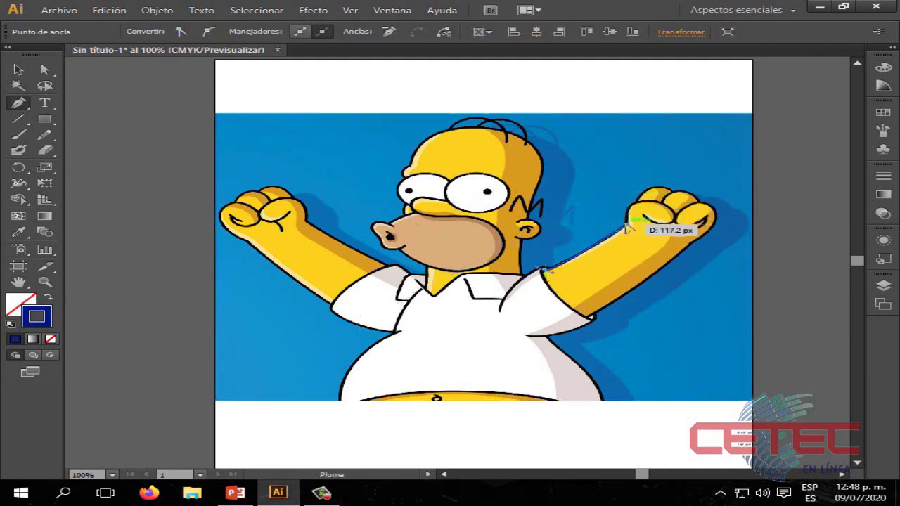
drag(593, 259, 630, 232)
ctrl+click(622, 270)
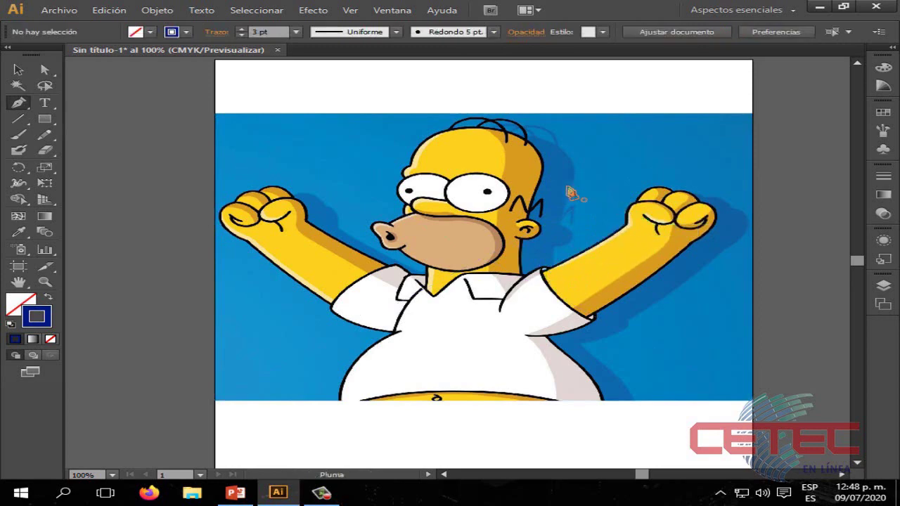
key(v)
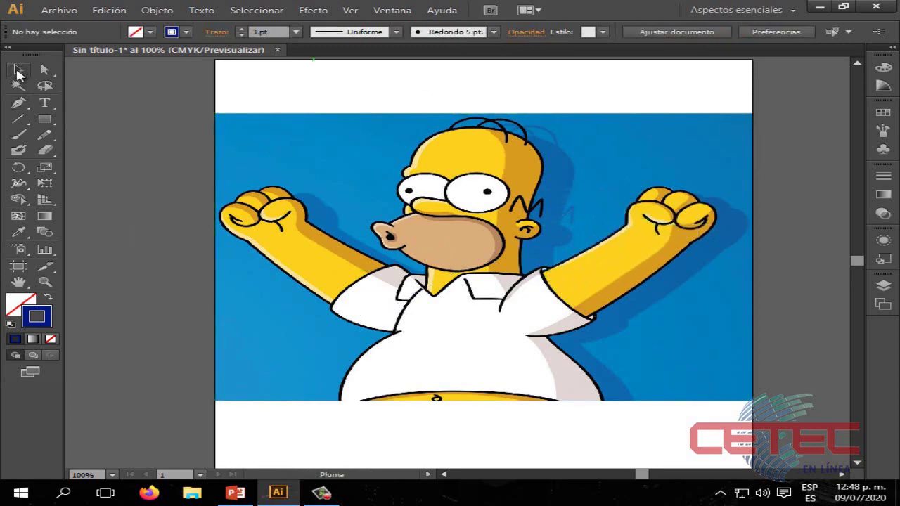
click(517, 209)
Step: Select the Homer picture and apply Object > Image Trace > Make with default settings
click(518, 101)
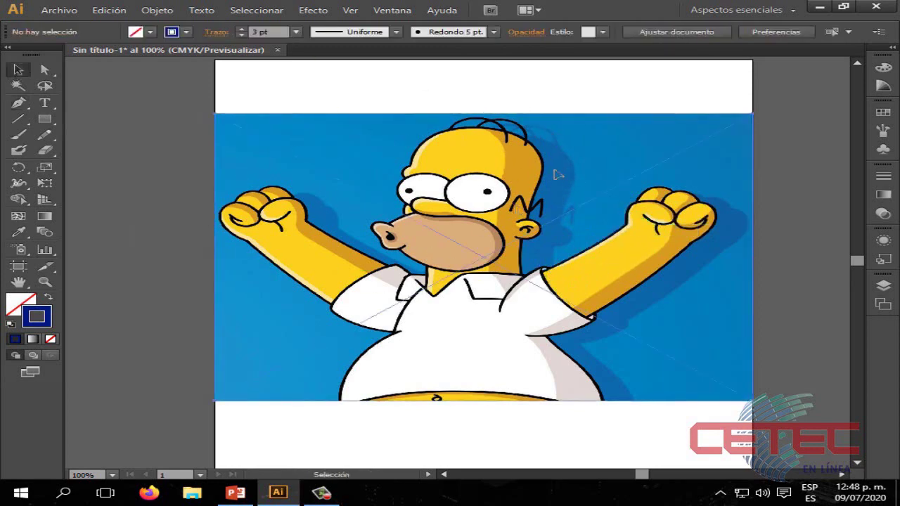
click(512, 211)
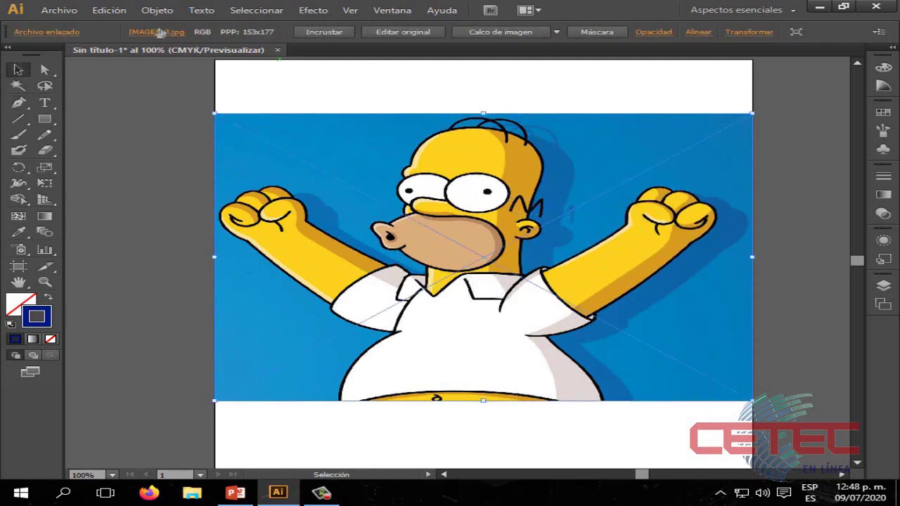
click(144, 11)
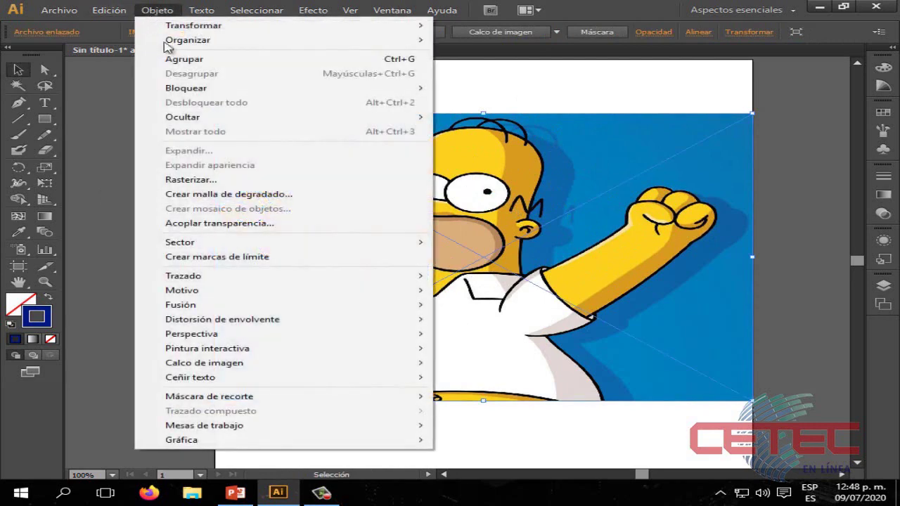
mouse_move(203, 362)
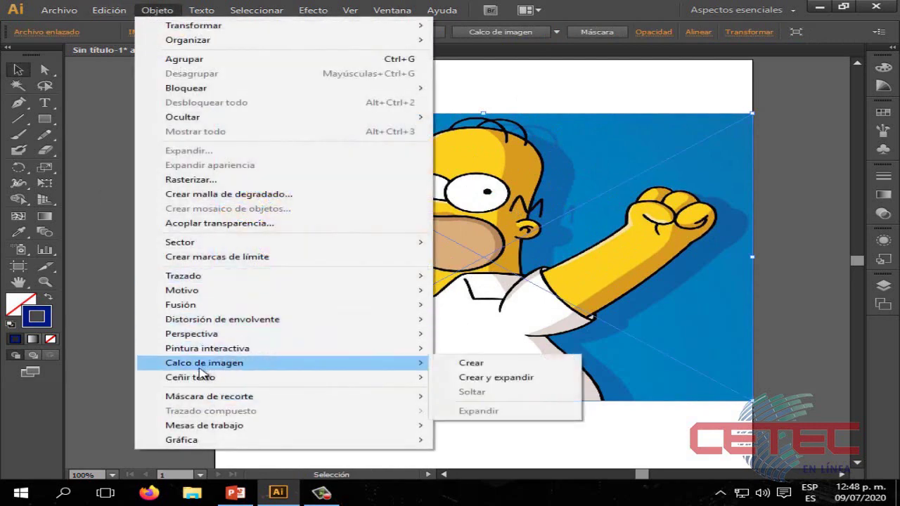
click(468, 363)
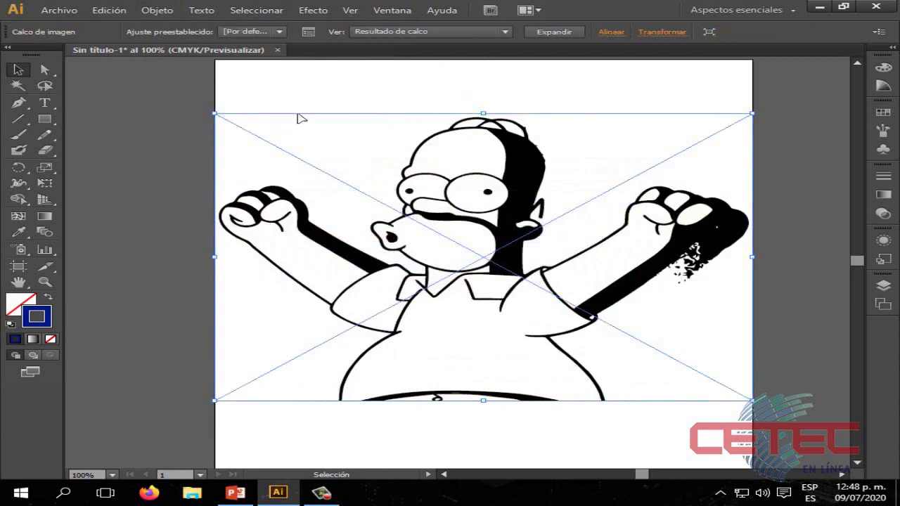
Step: Retrace the Homer image with the Foto de alta fidelidad preset
click(505, 32)
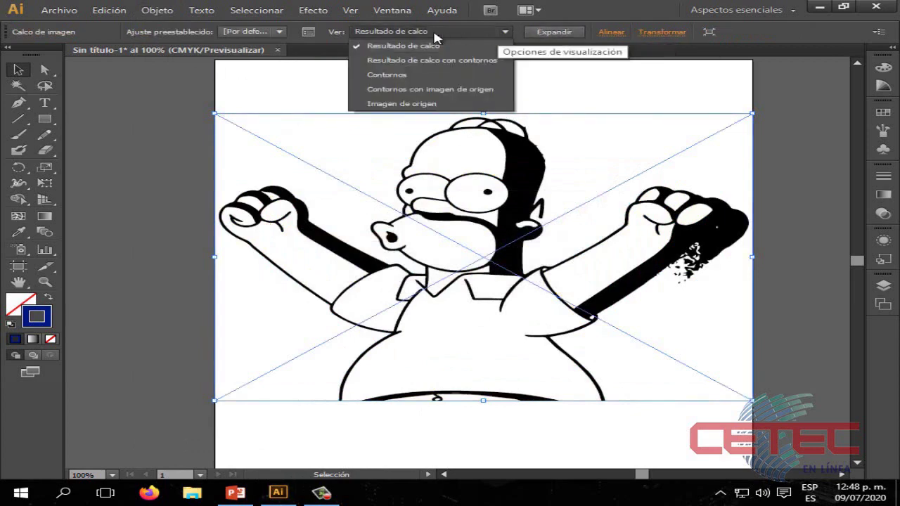
click(273, 34)
click(273, 34)
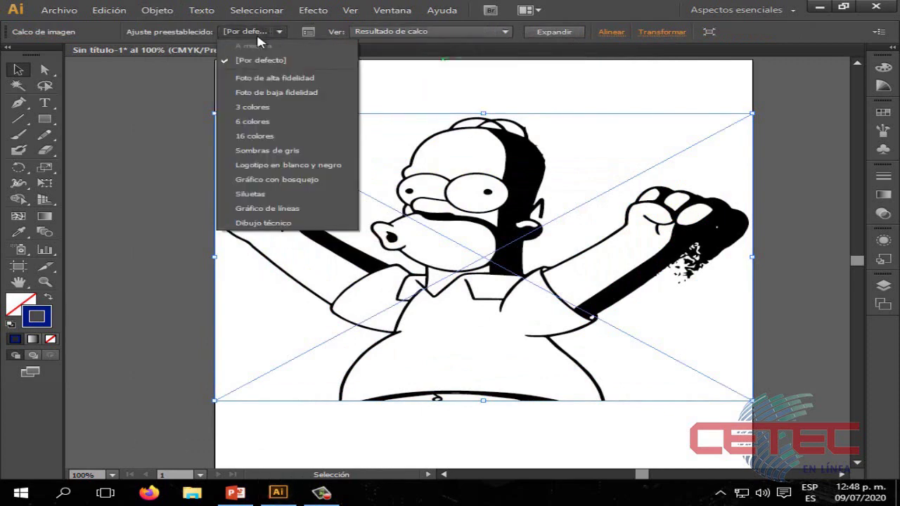
click(311, 83)
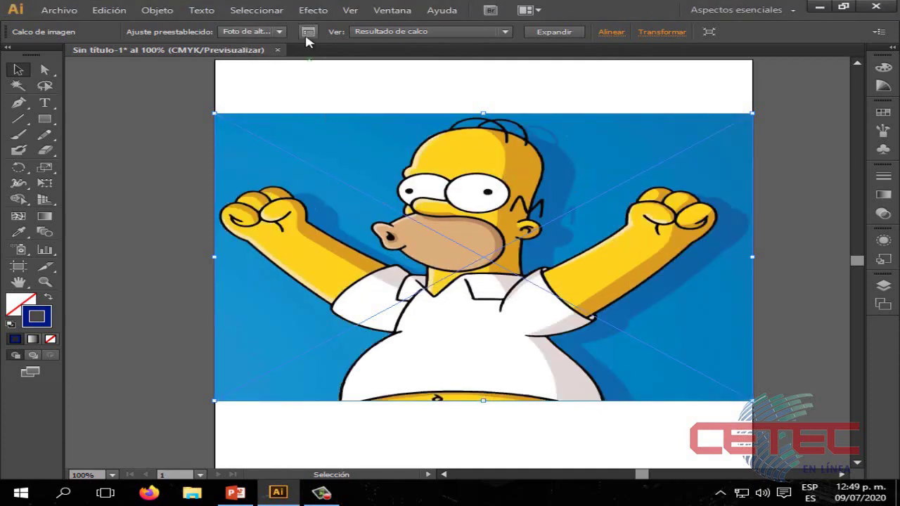
Step: Switch the trace preset to 3 colores for flat blue, yellow and white
click(422, 31)
click(422, 32)
click(269, 31)
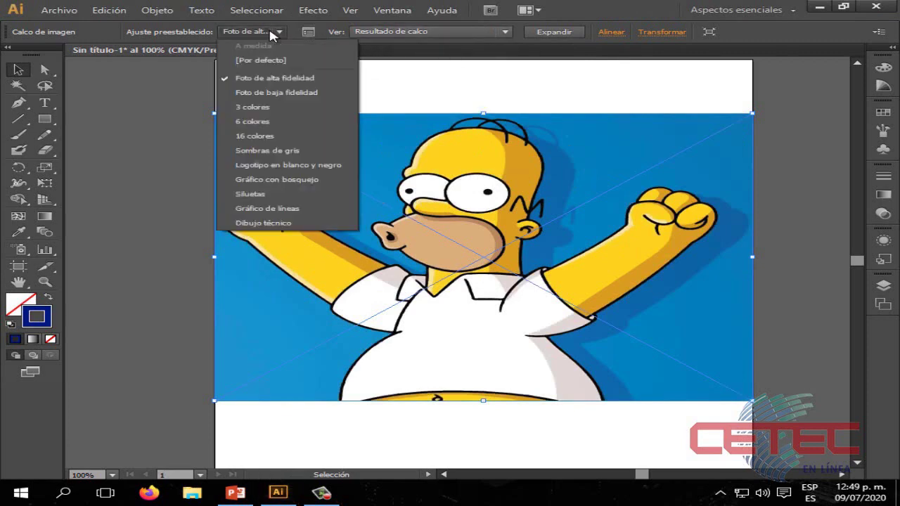
click(251, 108)
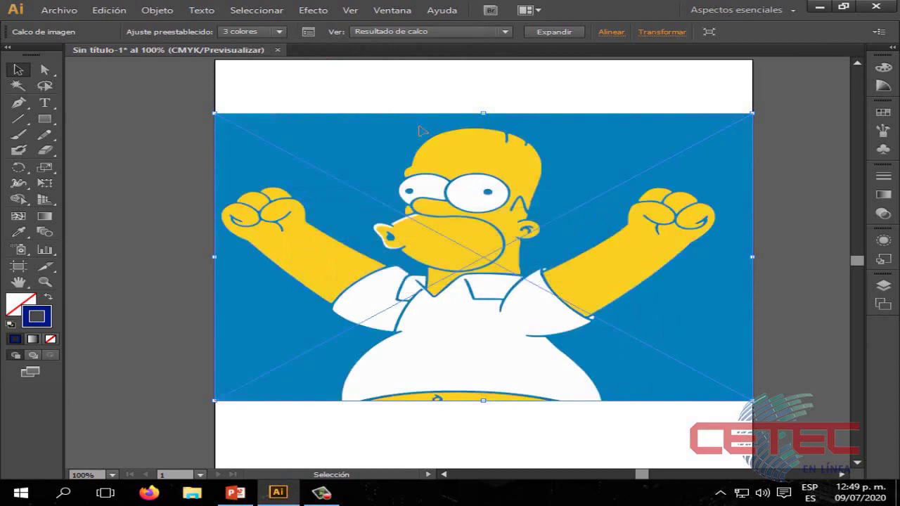
Step: Retrace Homer with the Sombras de gris preset
click(157, 10)
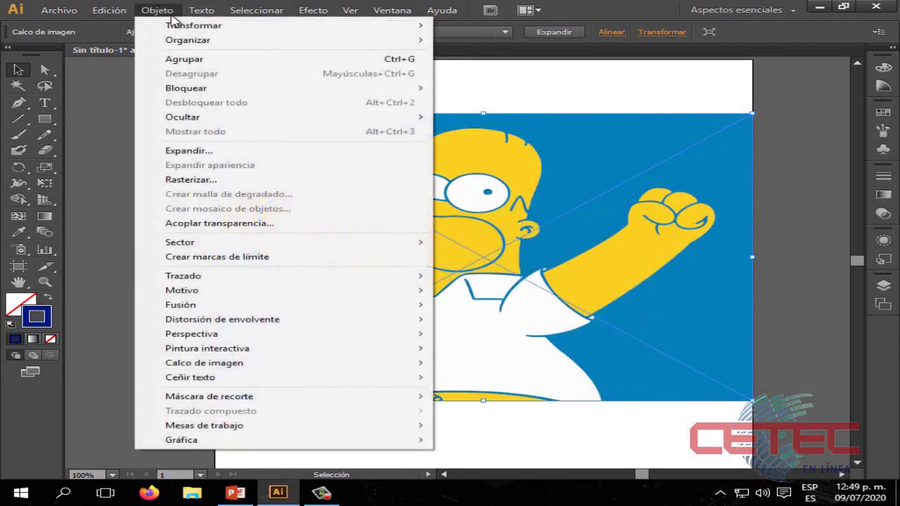
click(275, 211)
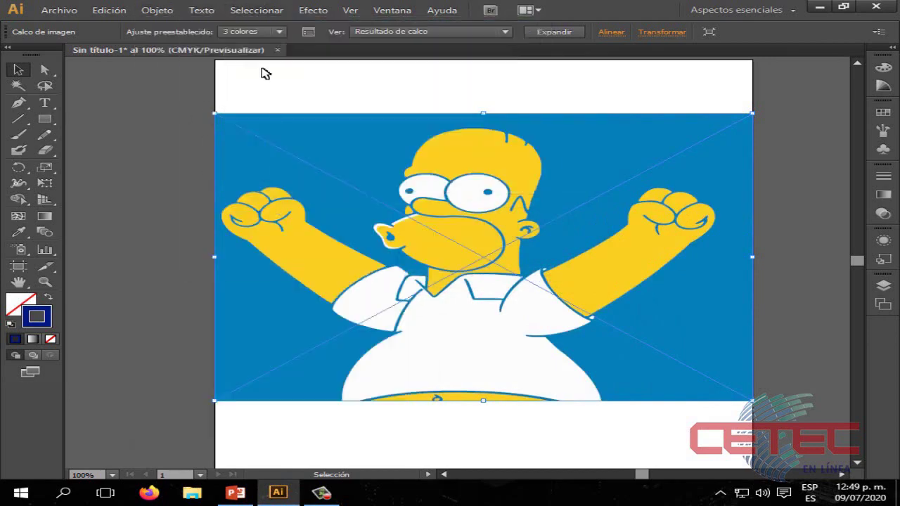
click(278, 32)
click(271, 151)
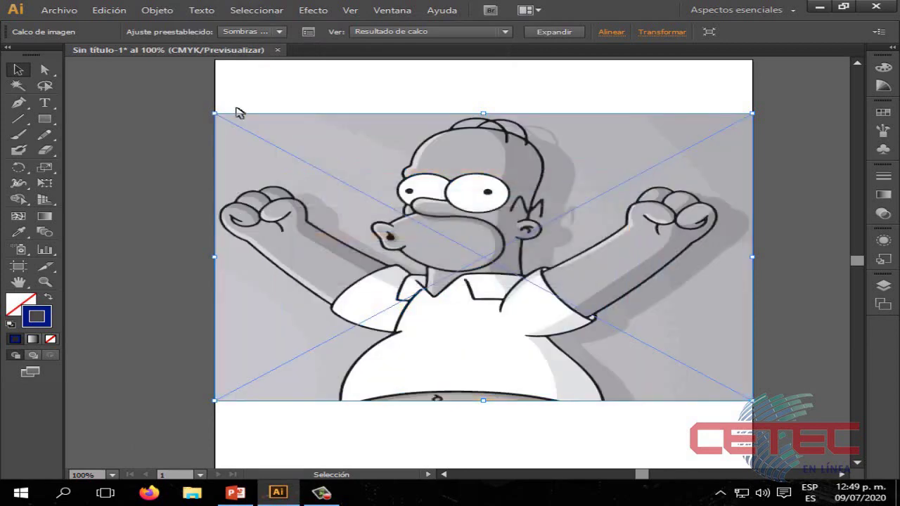
Step: Preview the trace as Contornos, then Contornos con imagen de origen, then Imagen de origen
click(468, 33)
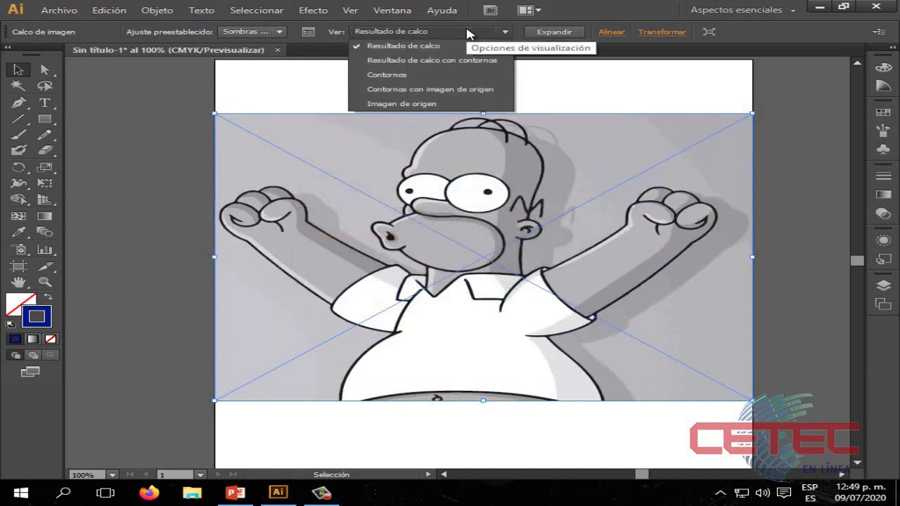
click(394, 75)
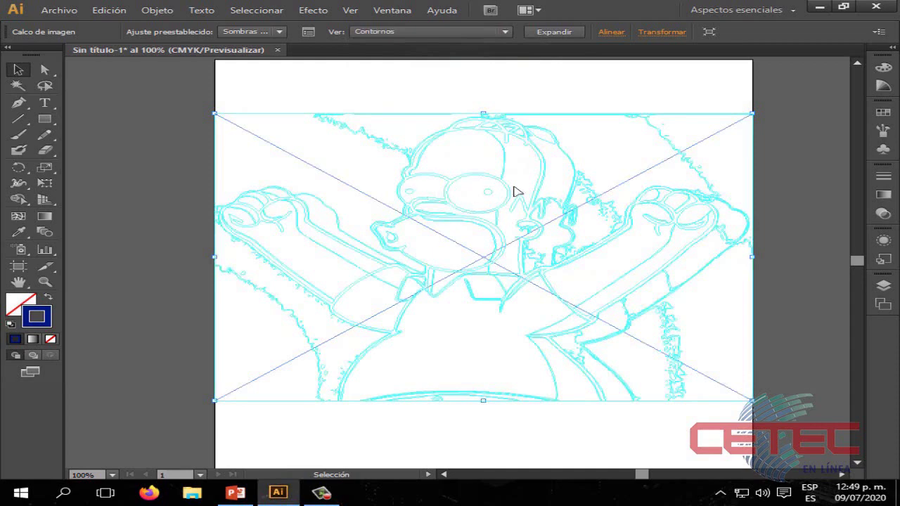
click(433, 31)
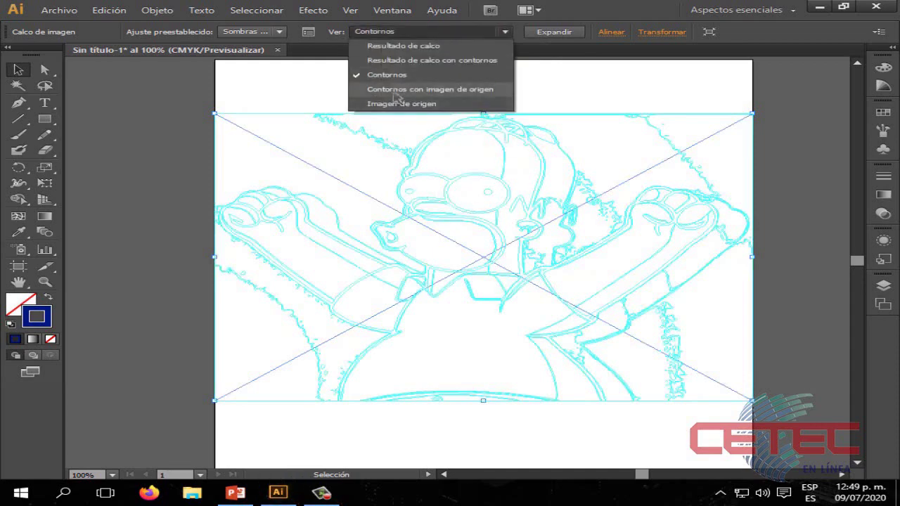
click(392, 90)
click(401, 32)
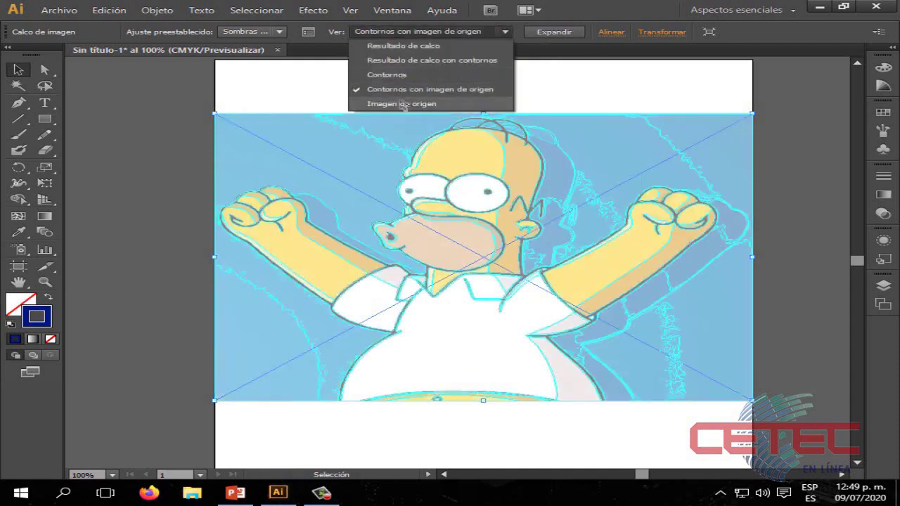
click(402, 105)
Step: Set the view back to Resultado de calco and try the Siluetas preset
click(432, 31)
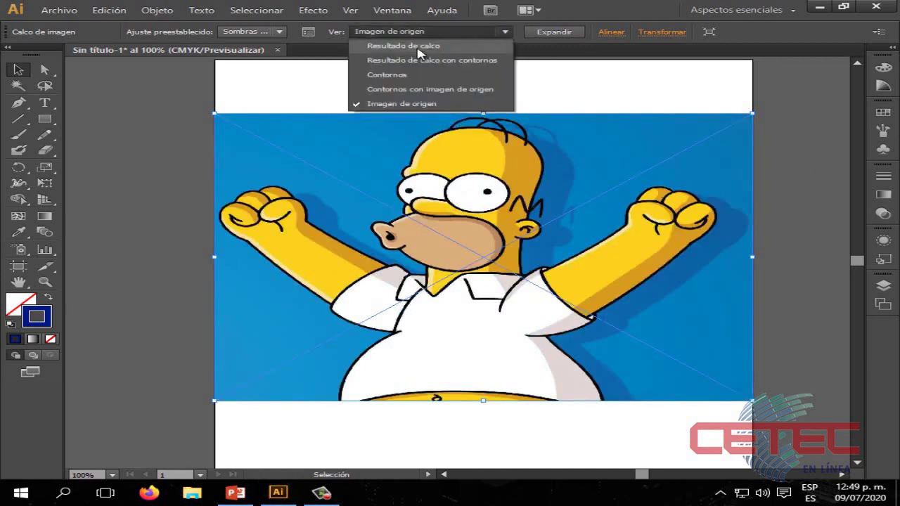
click(422, 42)
click(265, 31)
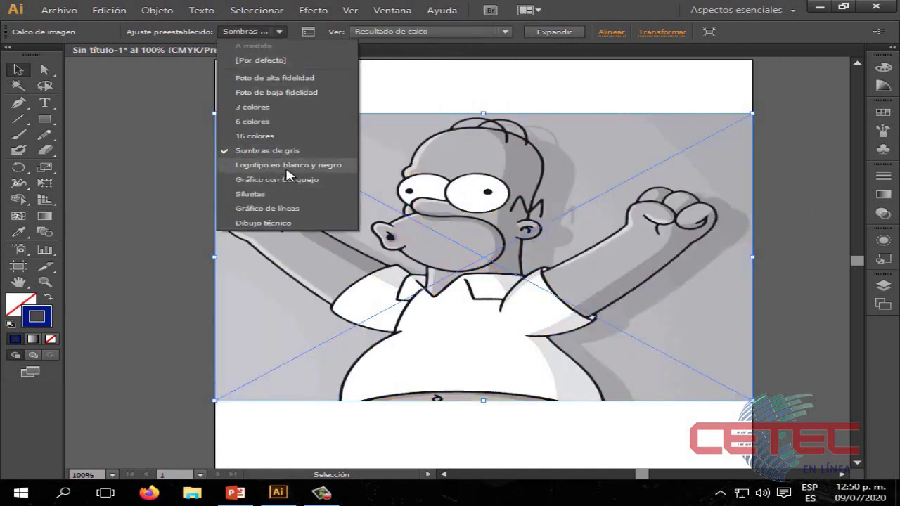
click(298, 195)
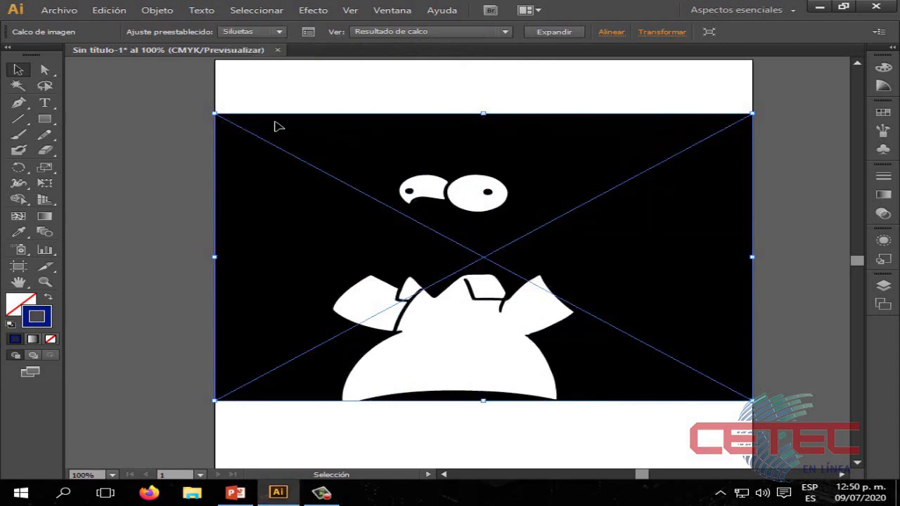
Step: Try Dibujo técnico, revert to Sombras de gris, and set the view to Imagen de origen
click(267, 32)
click(276, 220)
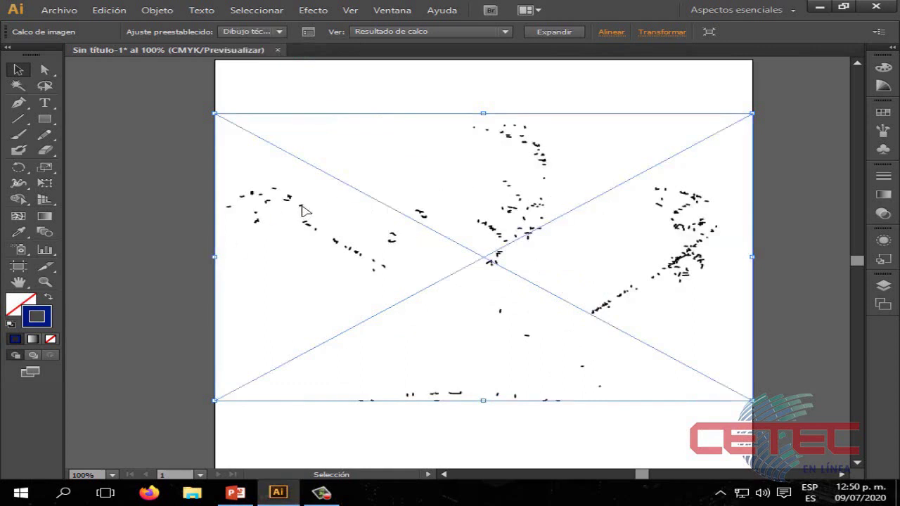
key(a)
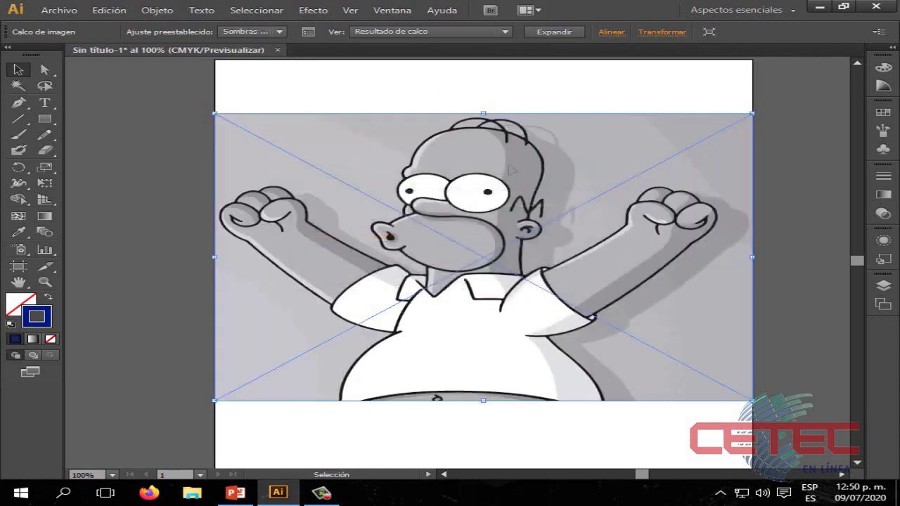
click(502, 31)
click(428, 104)
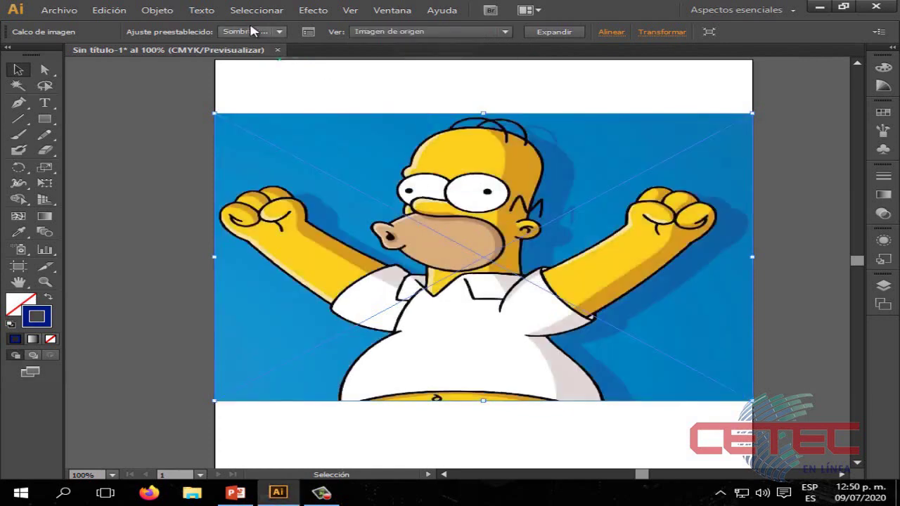
Step: Apply the Siluetas preset, then Gráfico de líneas, keeping the Imagen de origen view
click(279, 31)
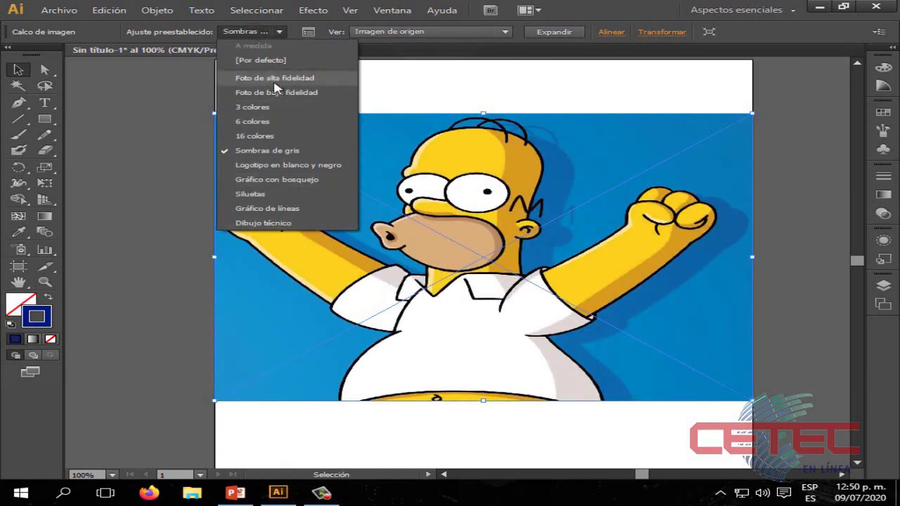
click(289, 195)
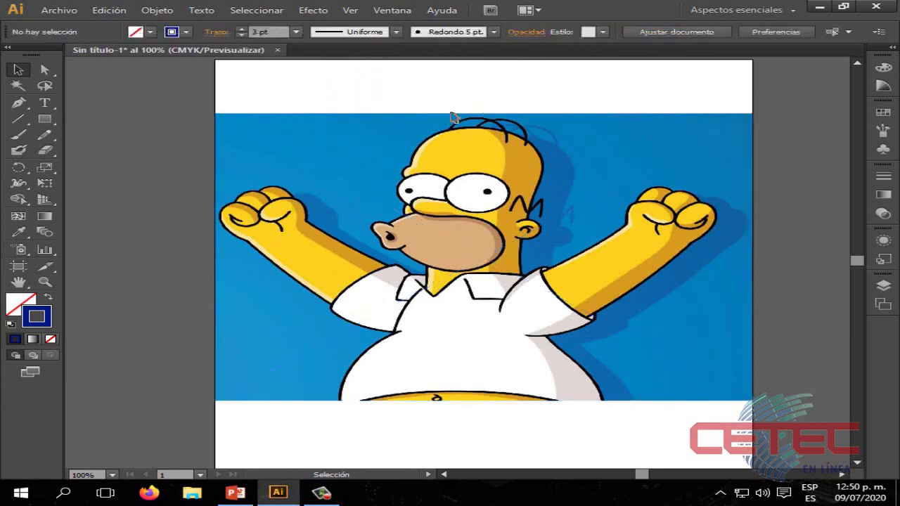
click(277, 32)
click(274, 209)
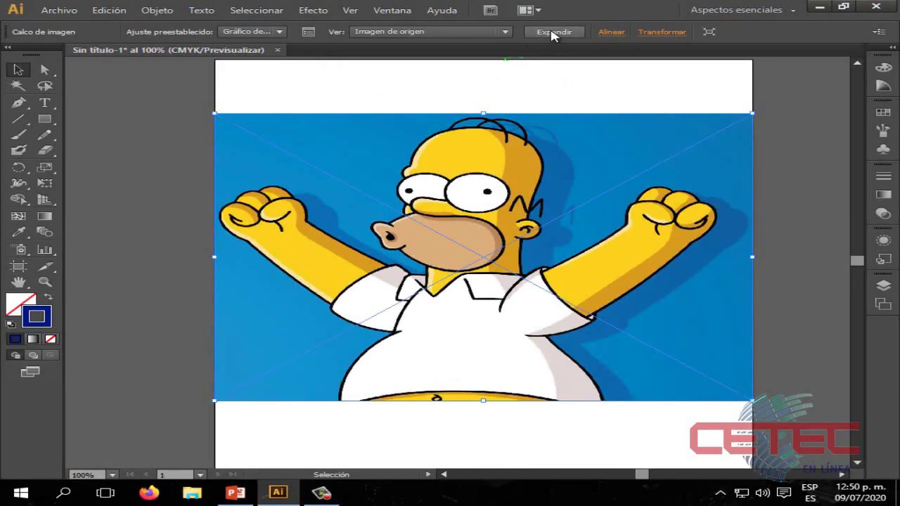
click(553, 33)
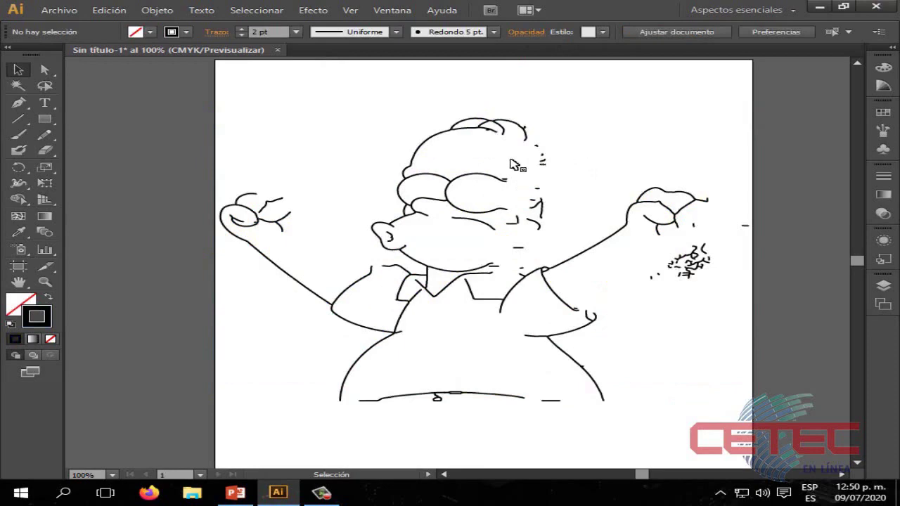
click(485, 134)
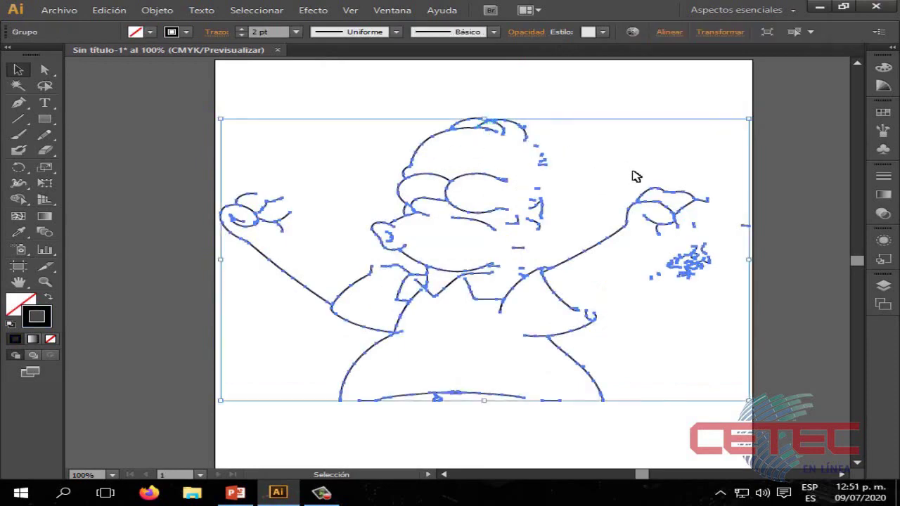
double_click(433, 140)
click(132, 122)
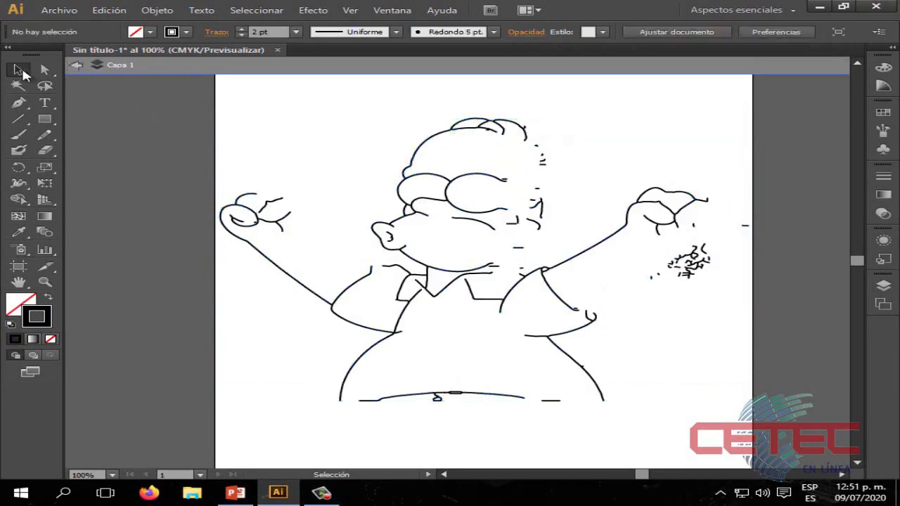
click(75, 65)
click(44, 69)
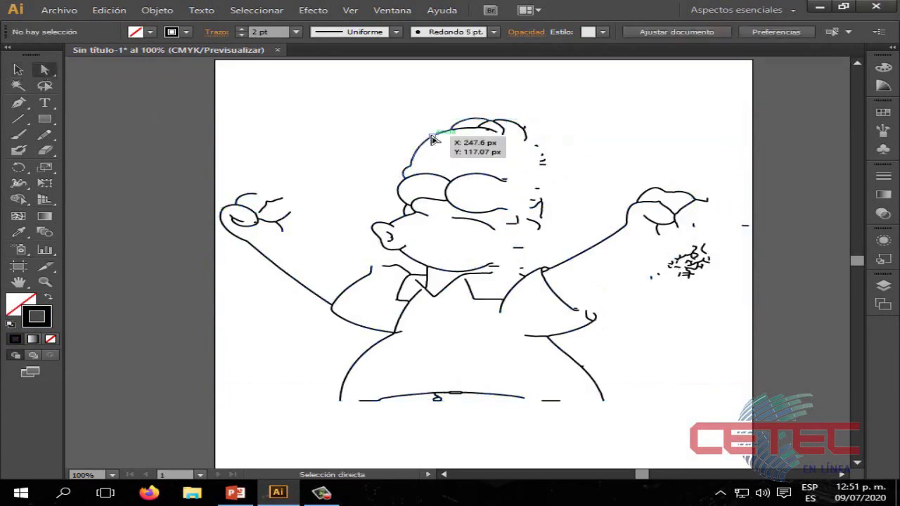
mouse_move(433, 139)
mouse_down()
mouse_move(418, 125)
mouse_move(392, 135)
mouse_up()
key(ctrl+z)
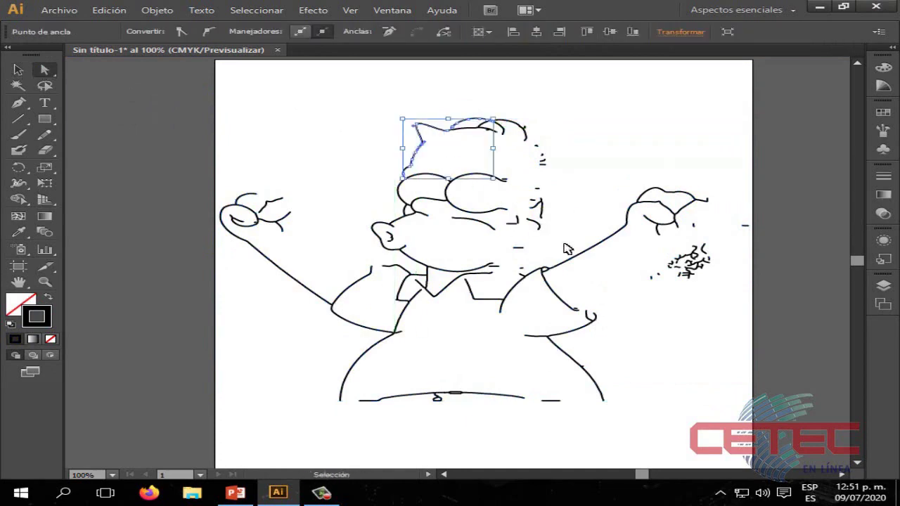
key(ctrl+z)
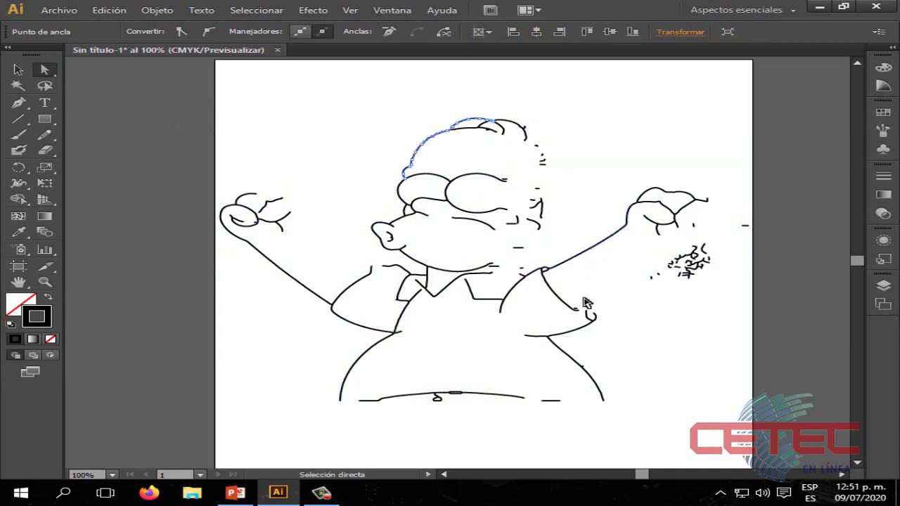
key(v)
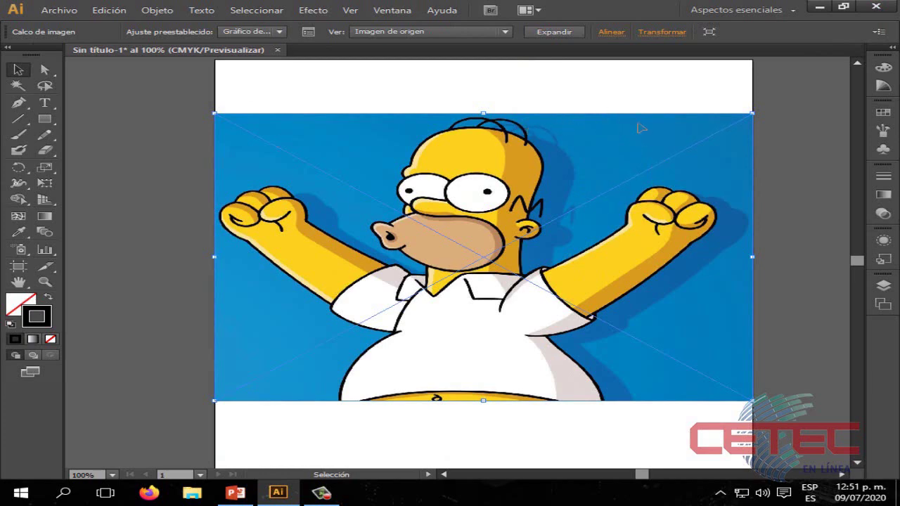
Step: Reselect the Homer image, open the Image Trace panel, move it aside and browse presets
click(616, 97)
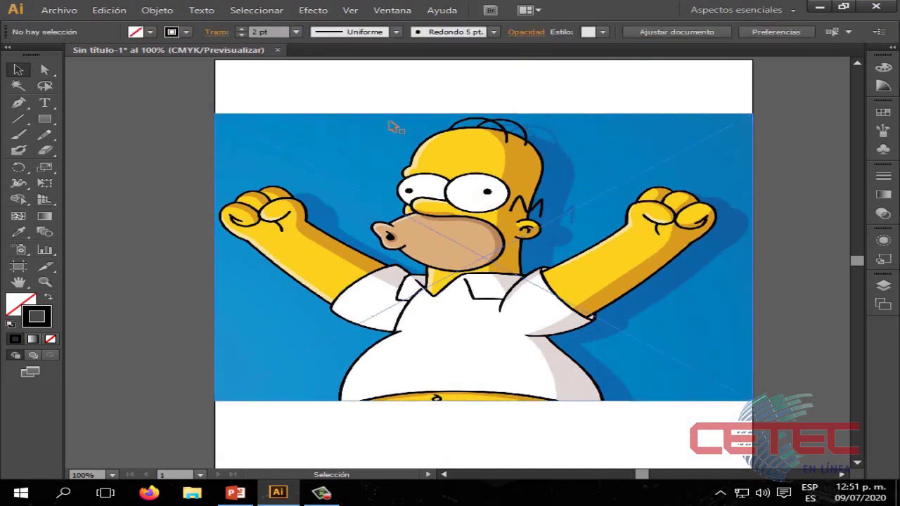
click(467, 136)
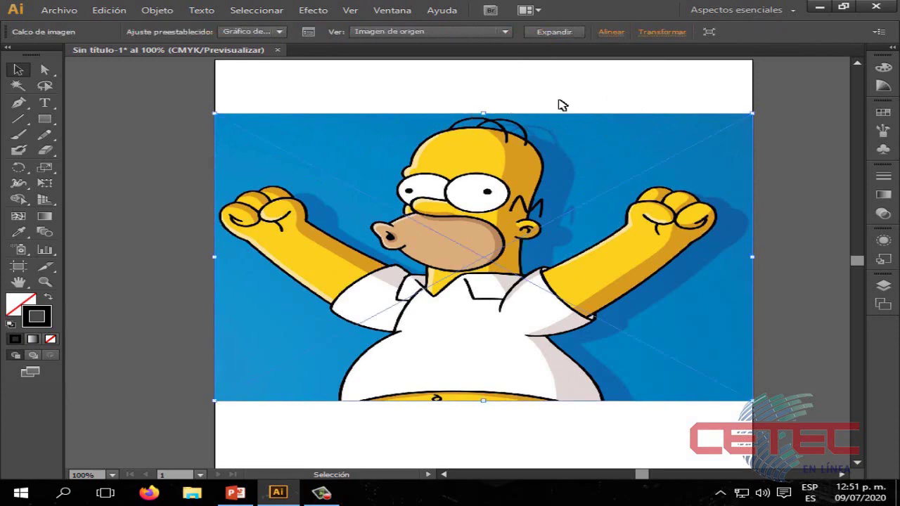
click(309, 32)
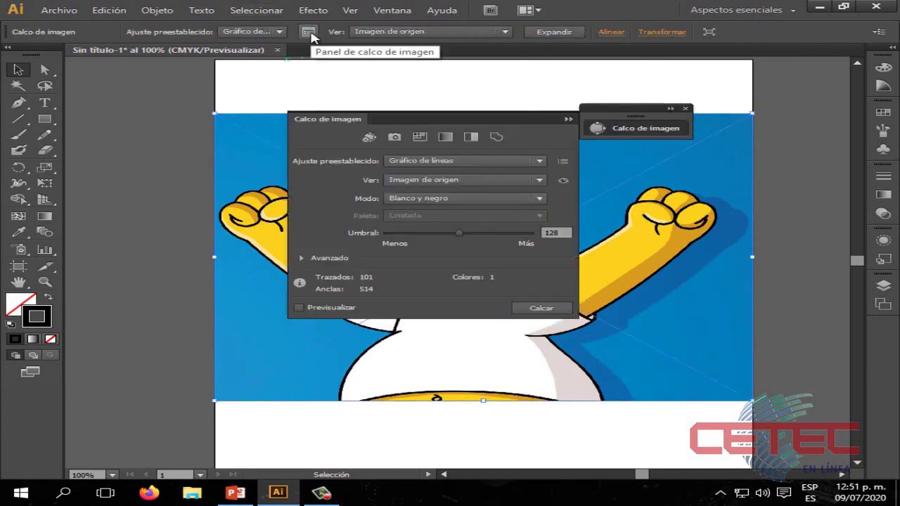
drag(460, 119, 726, 143)
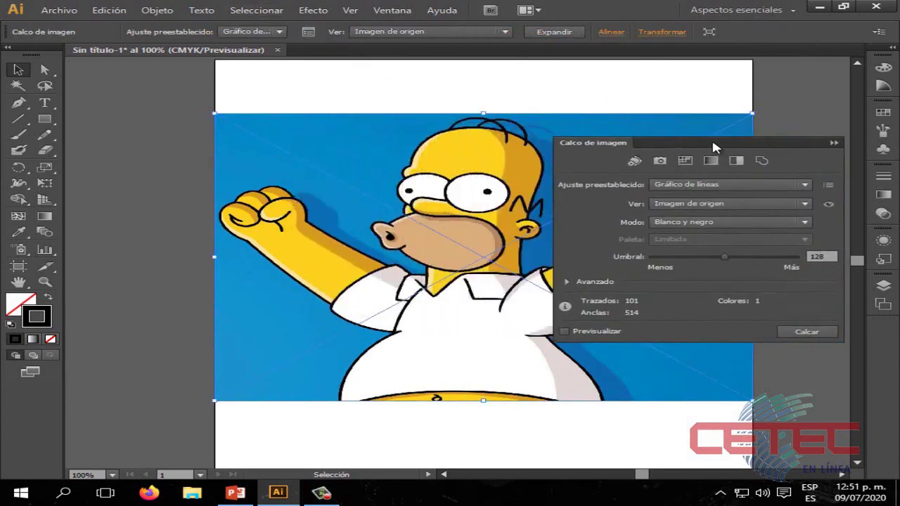
click(802, 185)
click(796, 187)
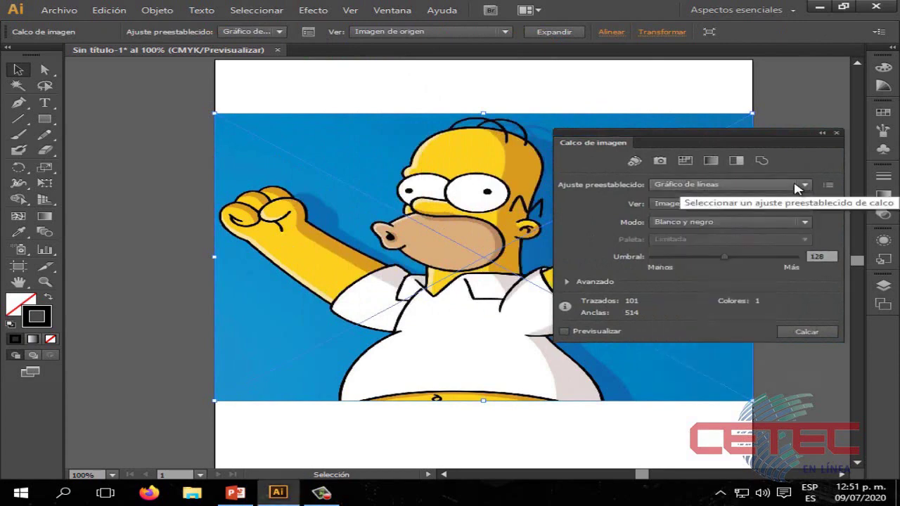
click(729, 185)
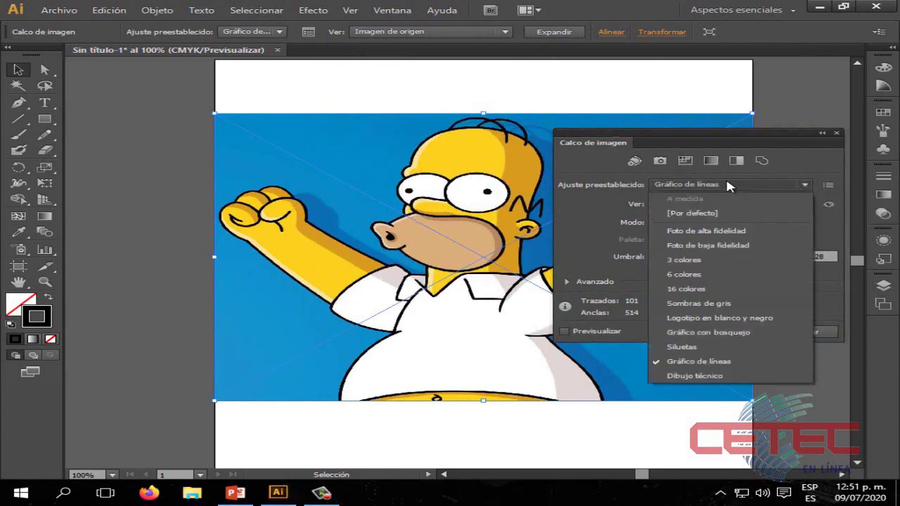
click(827, 139)
click(835, 133)
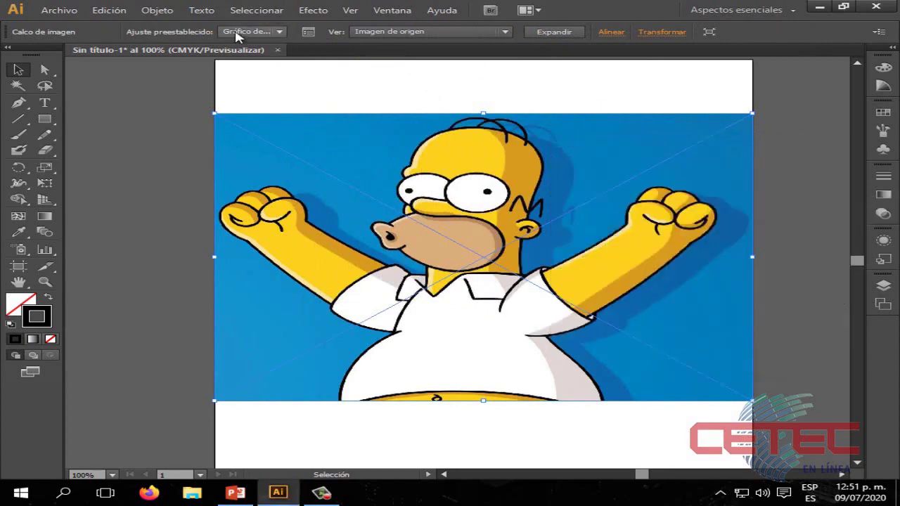
Step: Apply the Foto de baja fidelidad preset, producing 129 paths and 60 colours
click(309, 32)
drag(773, 134, 794, 134)
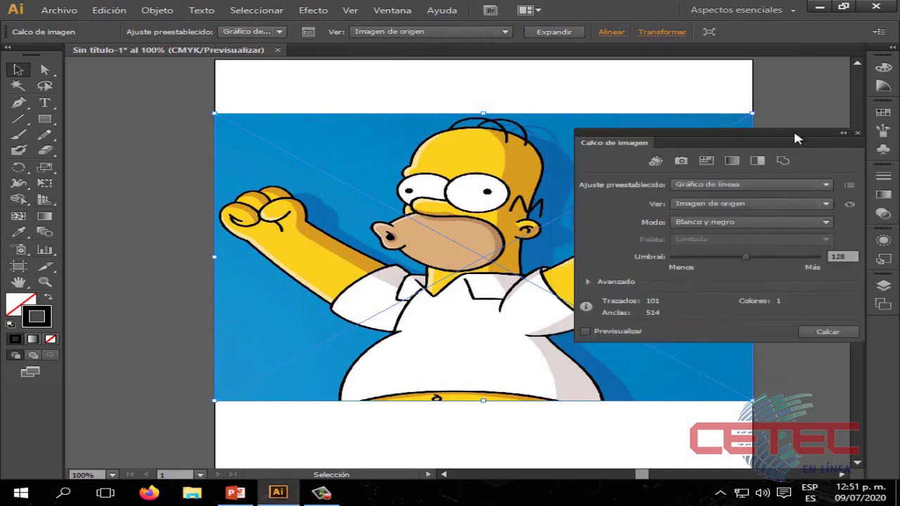
click(749, 184)
click(741, 243)
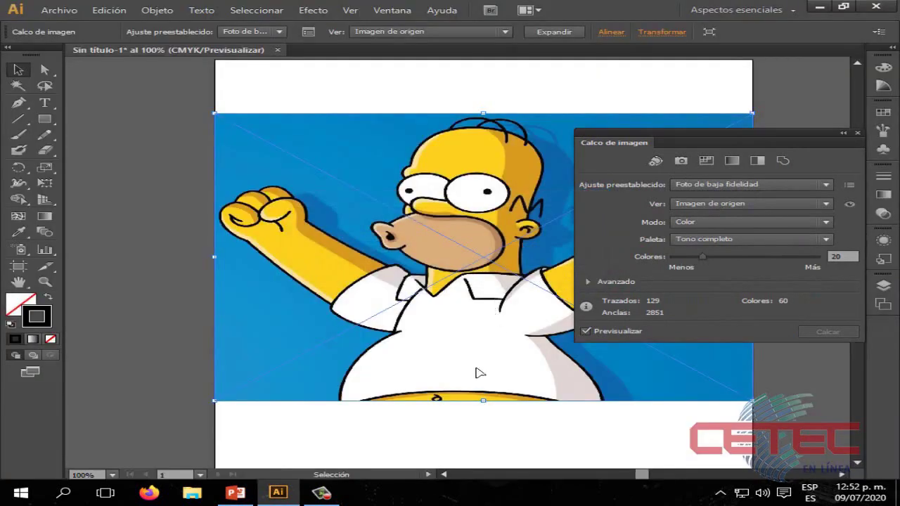
Step: Set the trace mode to Escala de grises and the view to Resultado de calco
click(744, 220)
click(713, 248)
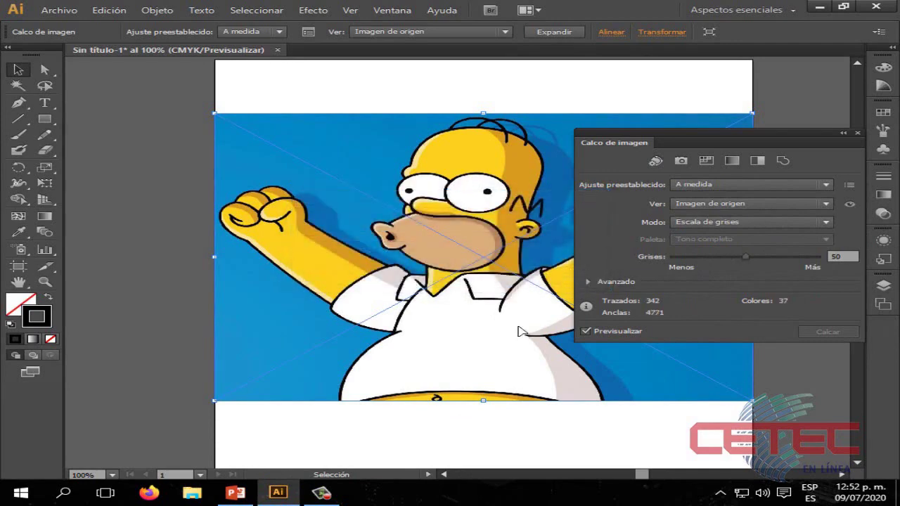
click(738, 204)
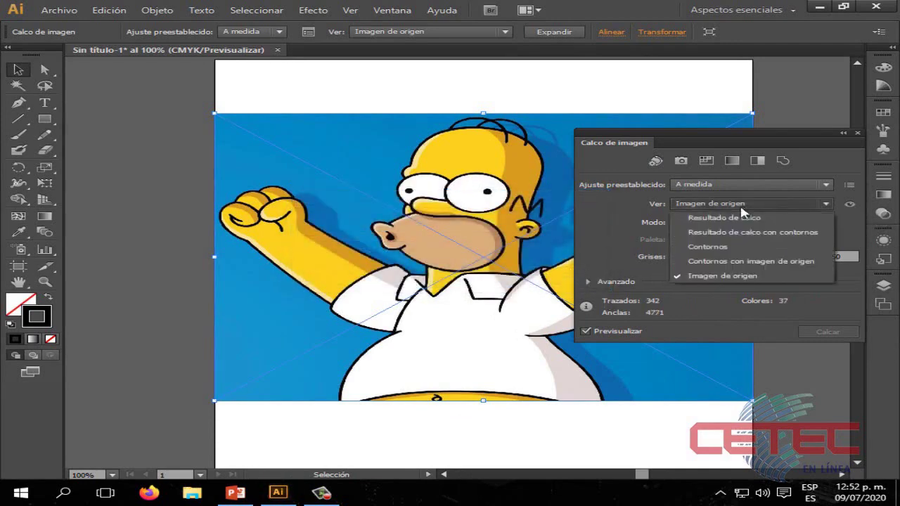
click(745, 218)
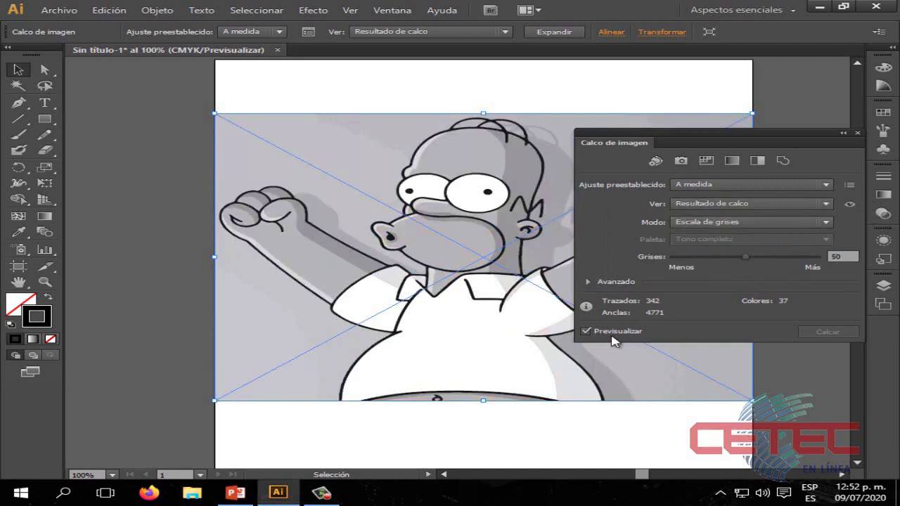
Step: Apply the [Por defecto] preset for black-and-white line art with 86 paths and 2 colours
click(709, 183)
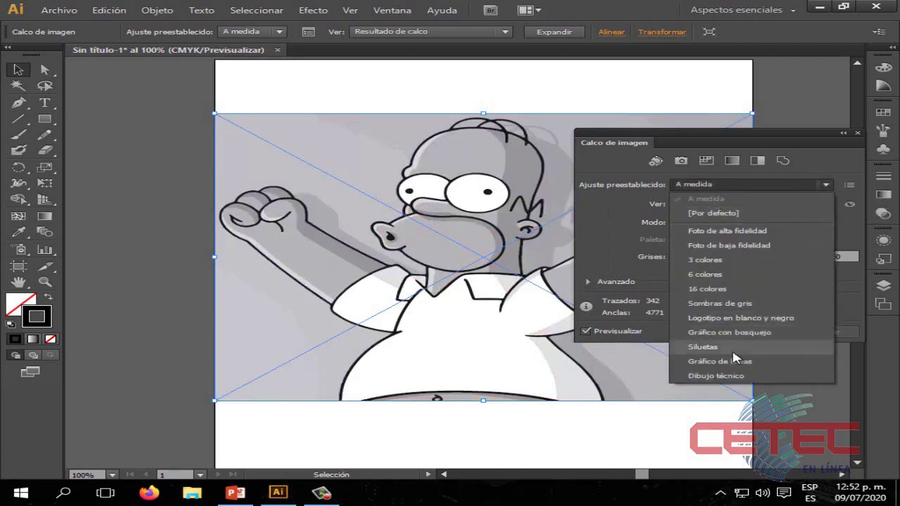
click(713, 213)
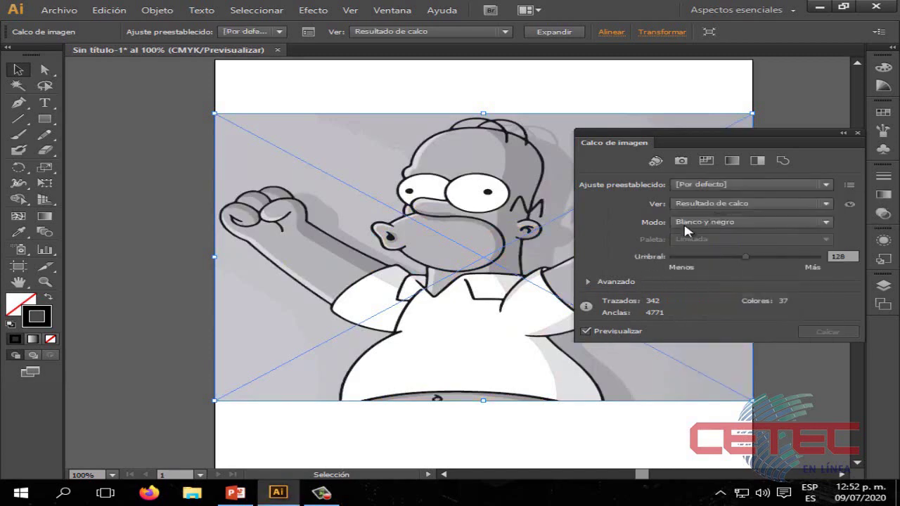
click(709, 222)
click(651, 227)
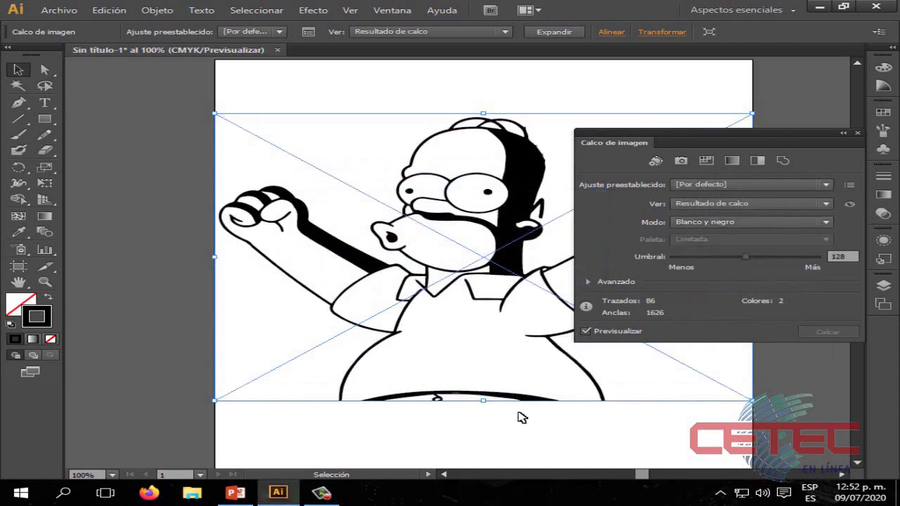
Step: Expand the trace into editable vector paths and reselect the traced drawing
click(538, 33)
click(843, 132)
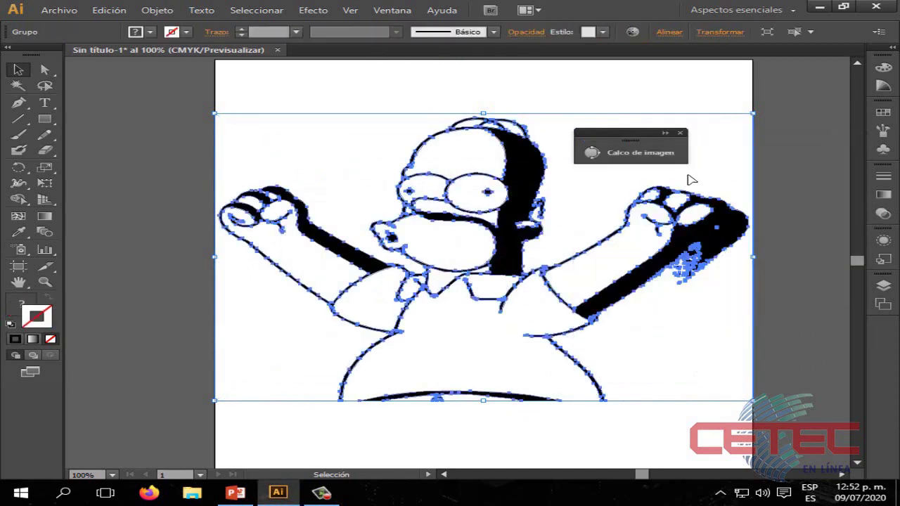
click(665, 133)
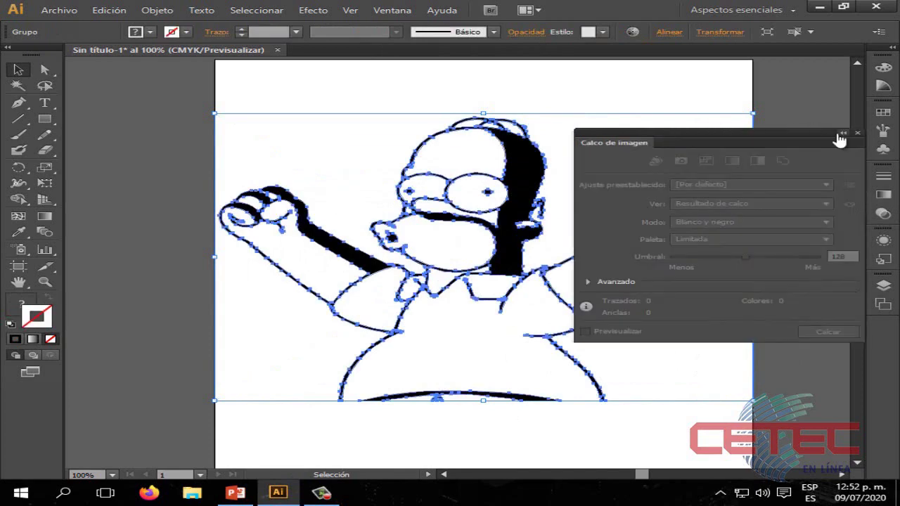
click(705, 95)
click(510, 204)
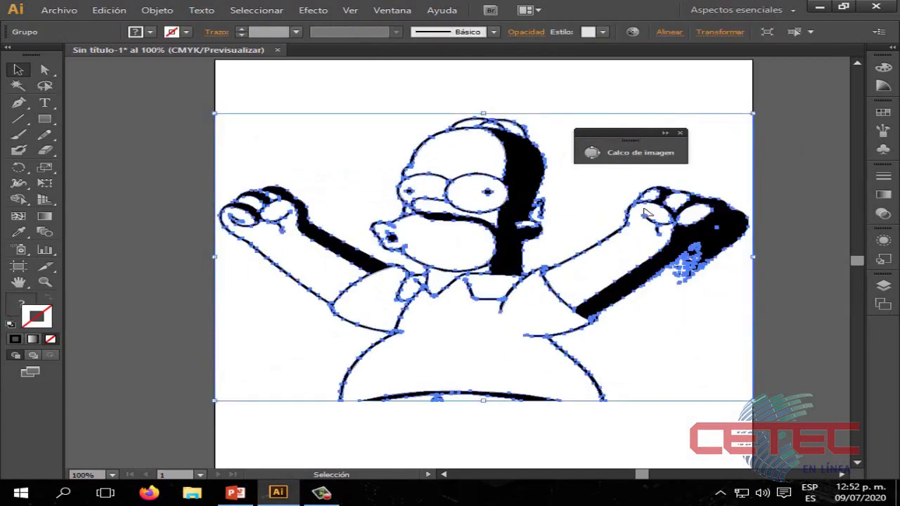
click(662, 154)
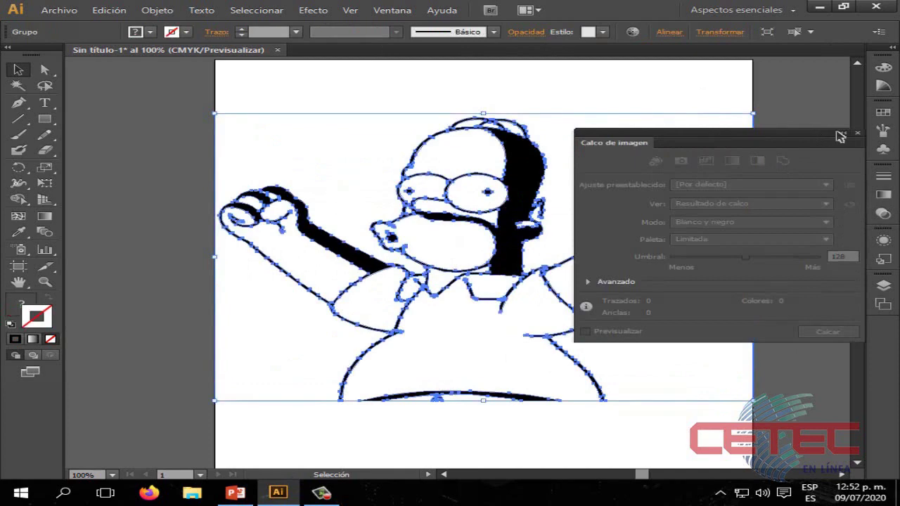
click(844, 133)
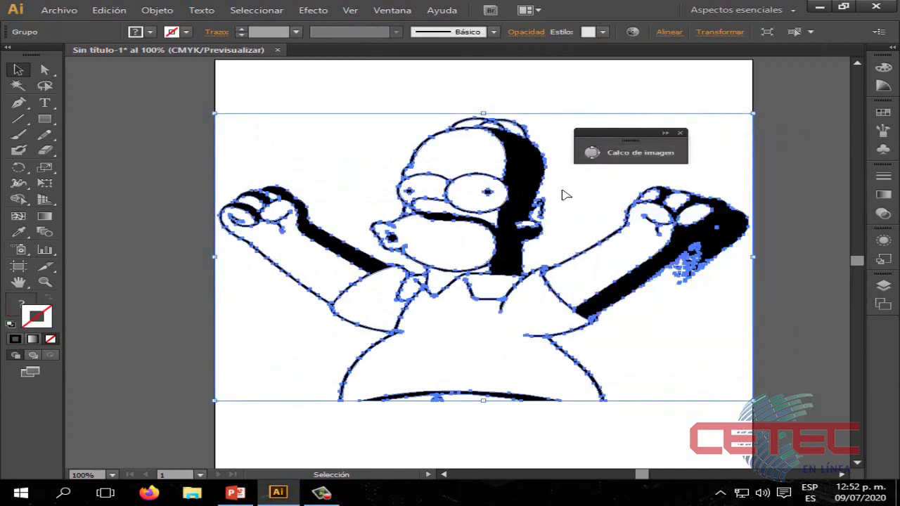
click(680, 132)
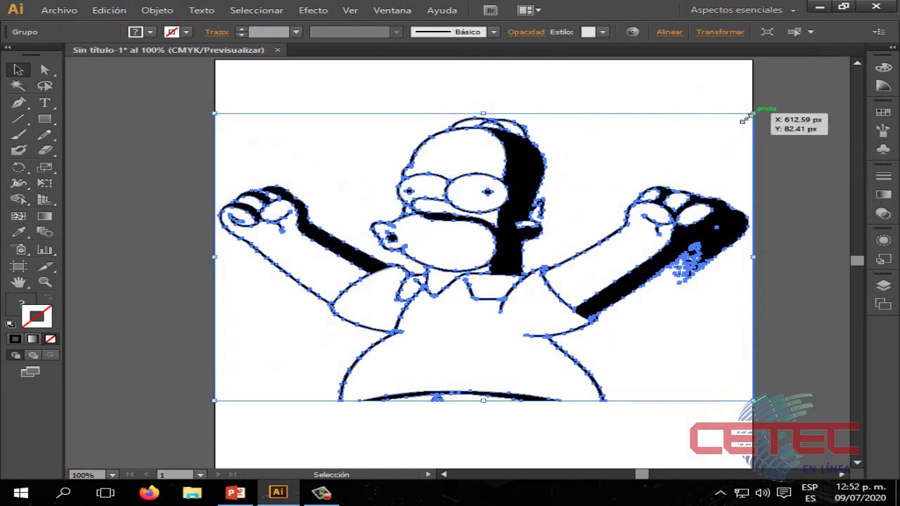
Step: Shrink the traced Homer to under half the artboard width and move it near the top-left
drag(752, 112, 460, 259)
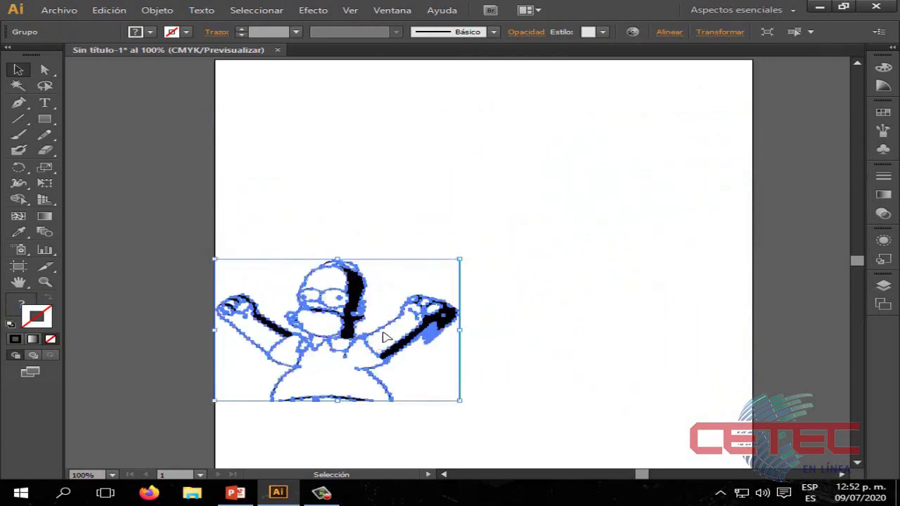
mouse_move(389, 352)
mouse_down()
mouse_move(432, 150)
mouse_move(422, 157)
mouse_up()
click(590, 196)
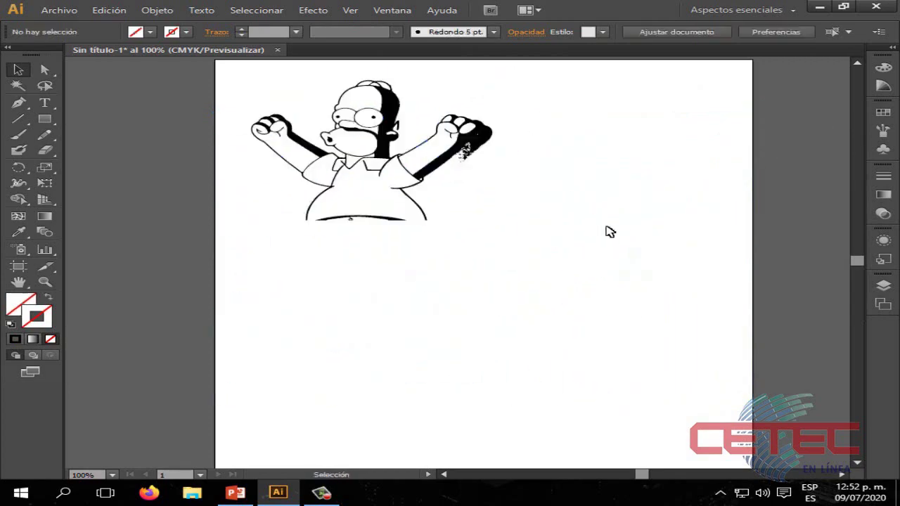
Step: Return to the ILLUSTRATOR ADICIONALES slideshow and advance to slide 5 on logo tracing
click(235, 492)
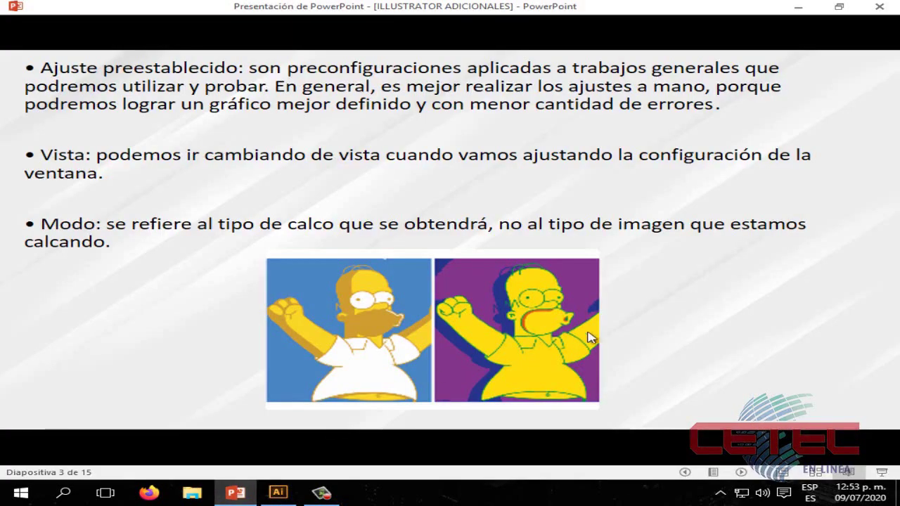
scroll(677, 320, down, 2)
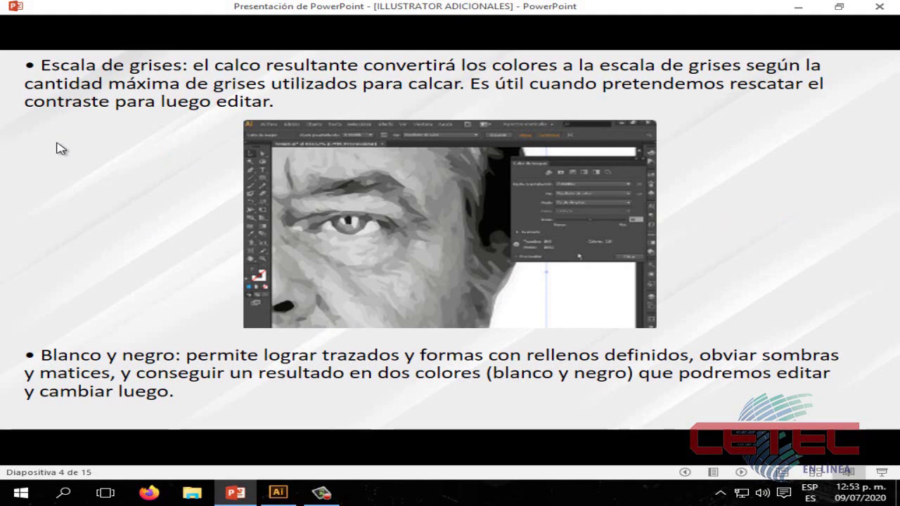
key(Right)
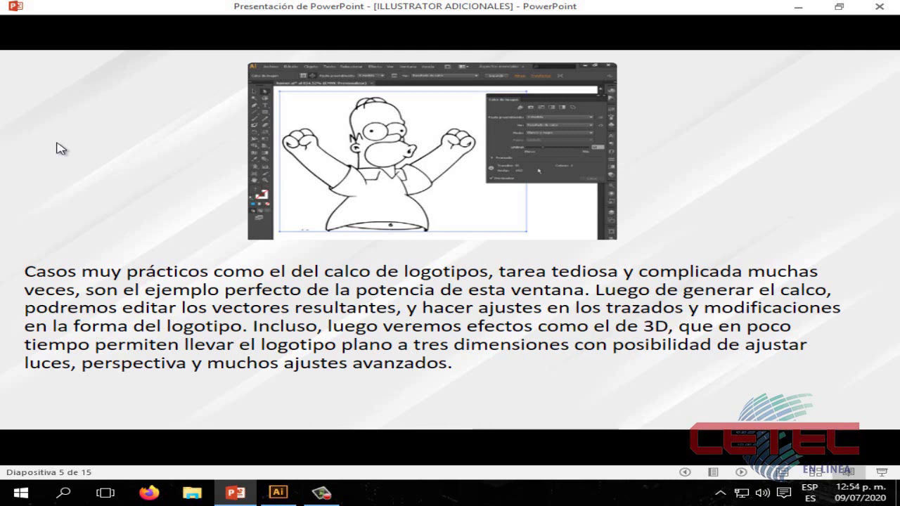
Step: Move on to slide 6, covering Trazados and Vértices settings with the Nike SB example
click(59, 148)
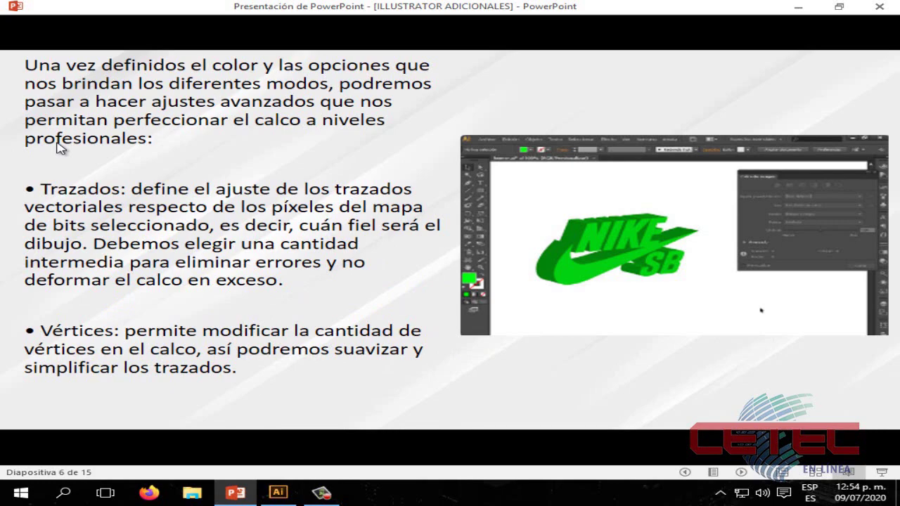
Step: Move on to slide 7 covering the Ruido, Método and Crear options
click(60, 146)
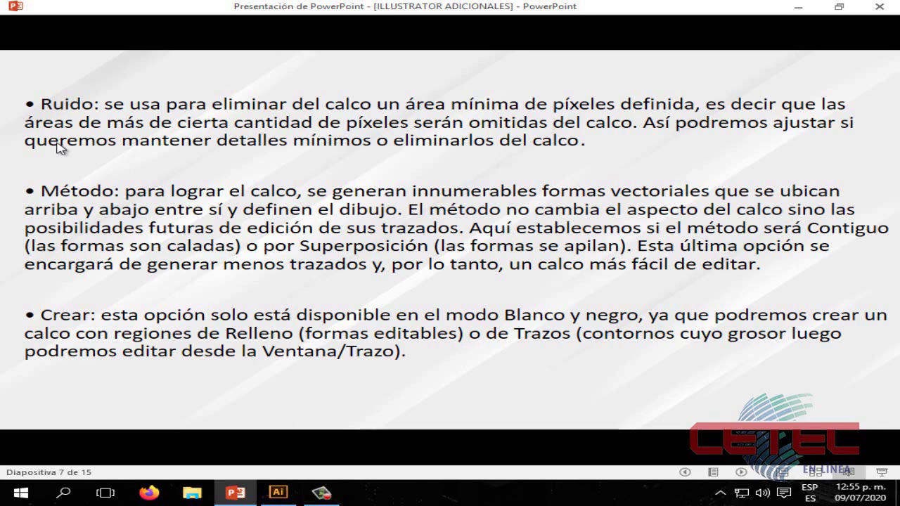
Step: Show slide 8 on Trazo and Opciones, then return to the Illustrator Homer document
click(60, 148)
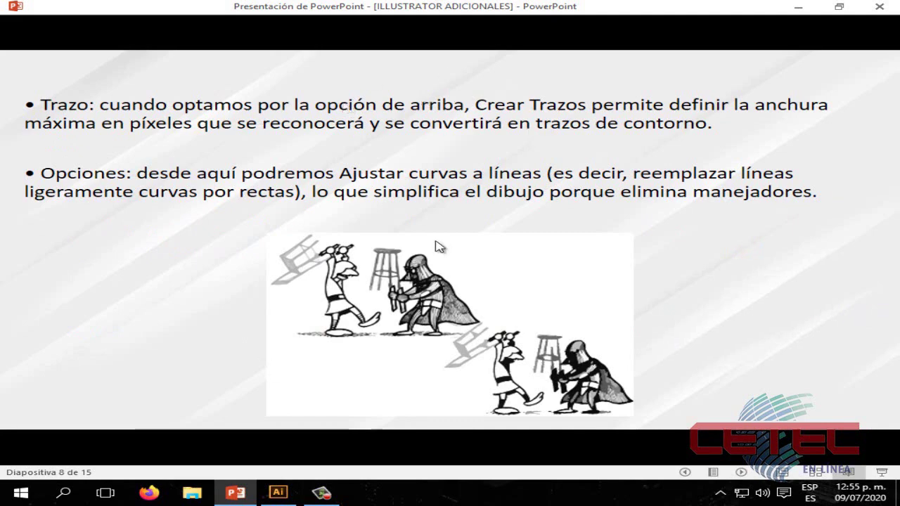
click(278, 492)
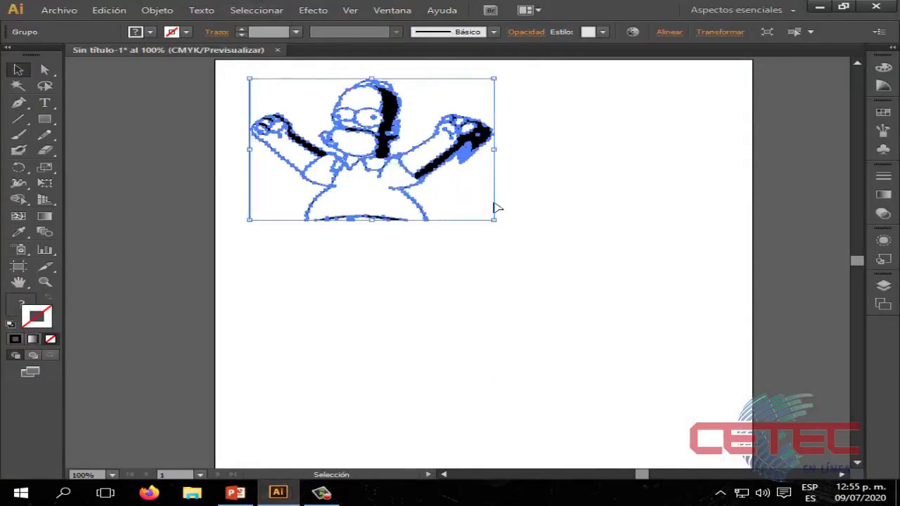
Step: Place the photo IMAGEN 4 into the document and delete the Homer drawing
click(495, 208)
drag(390, 181, 378, 167)
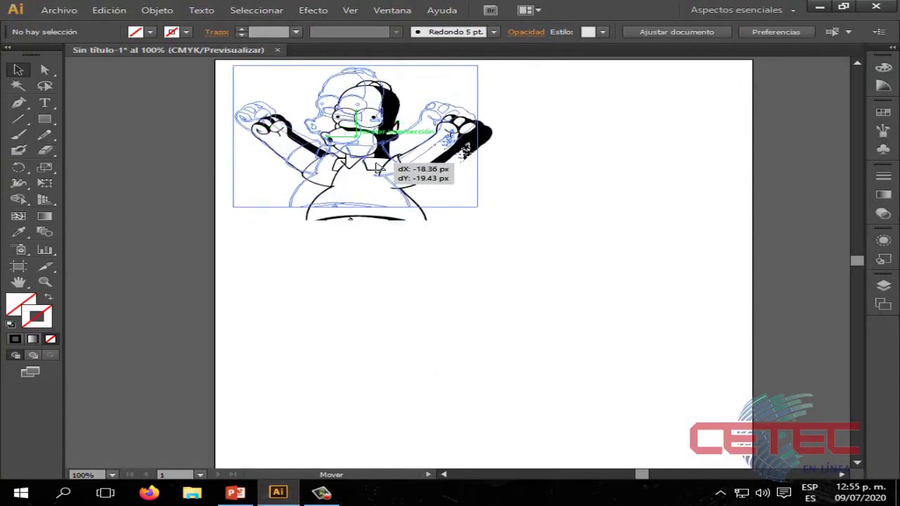
click(59, 10)
click(121, 223)
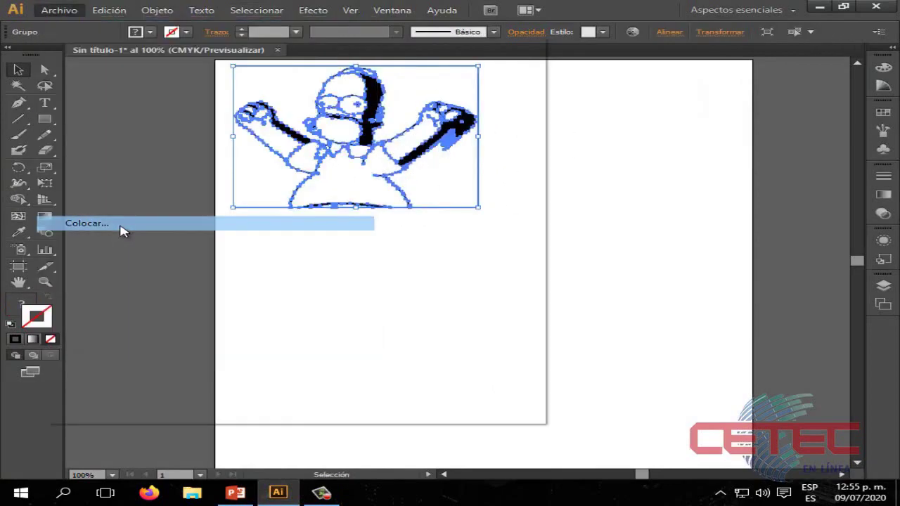
scroll(338, 211, down, 1)
click(366, 197)
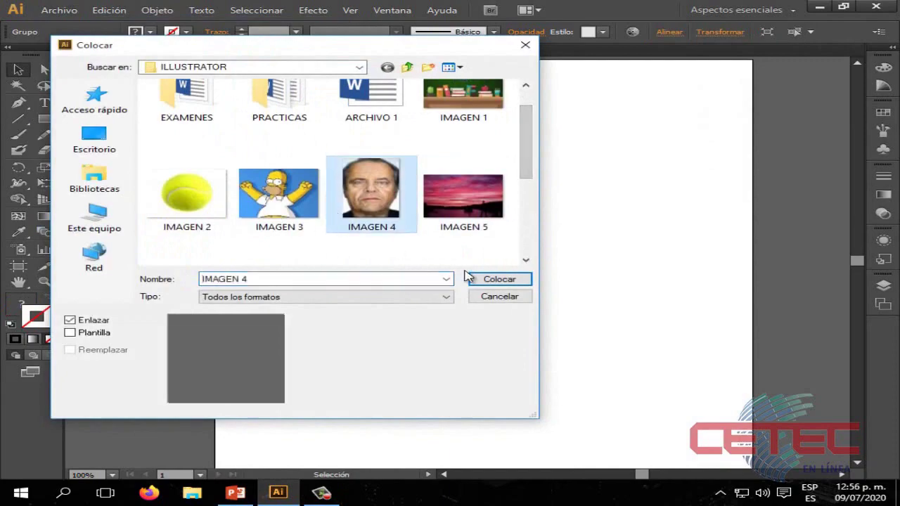
click(472, 279)
drag(540, 301, 626, 214)
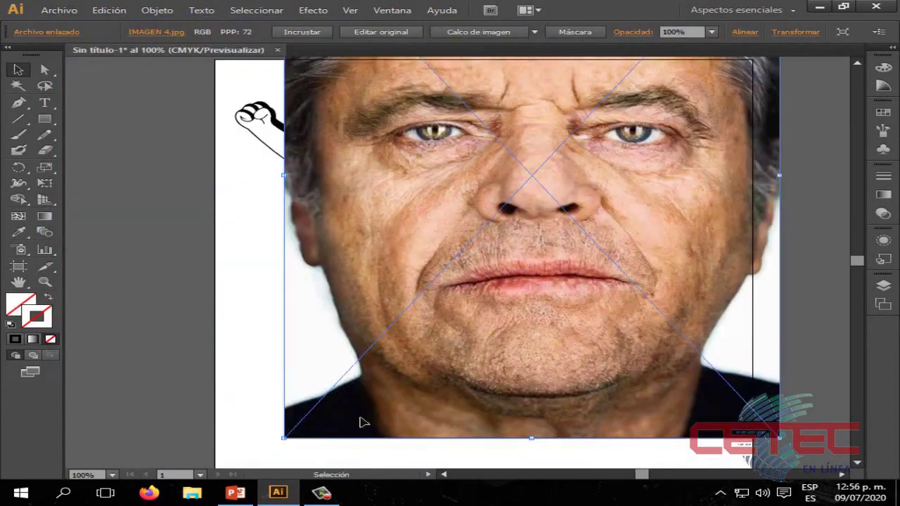
drag(283, 437, 509, 173)
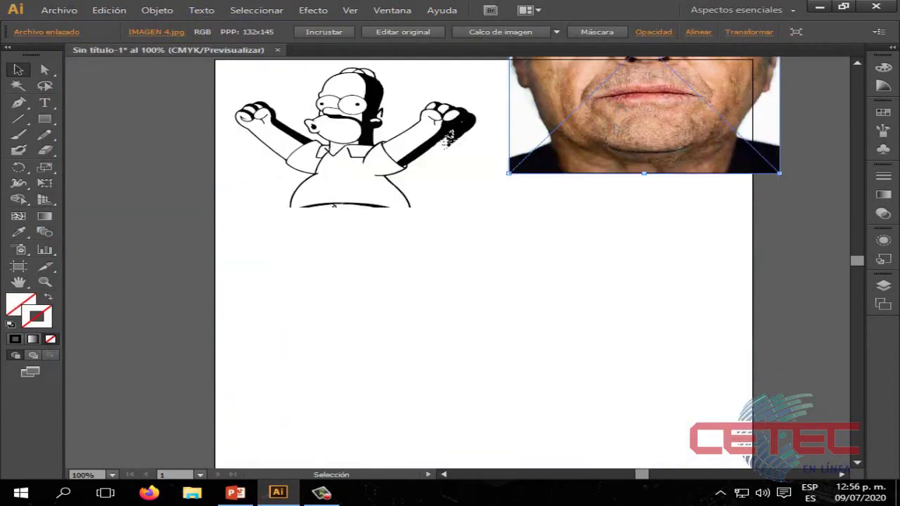
key(ctrl+z)
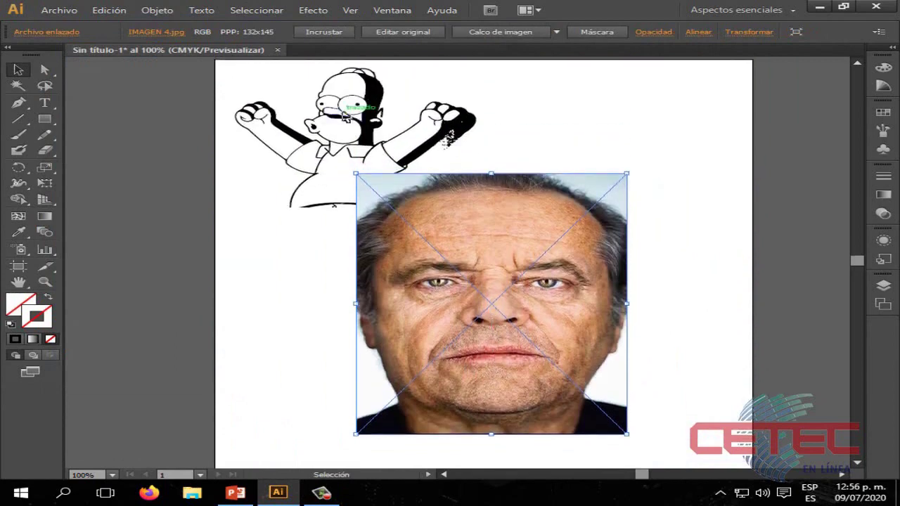
click(346, 118)
key(Delete)
Step: Scale and centre the IMAGEN 4 photo to fill the artboard with even margins
drag(436, 281, 315, 164)
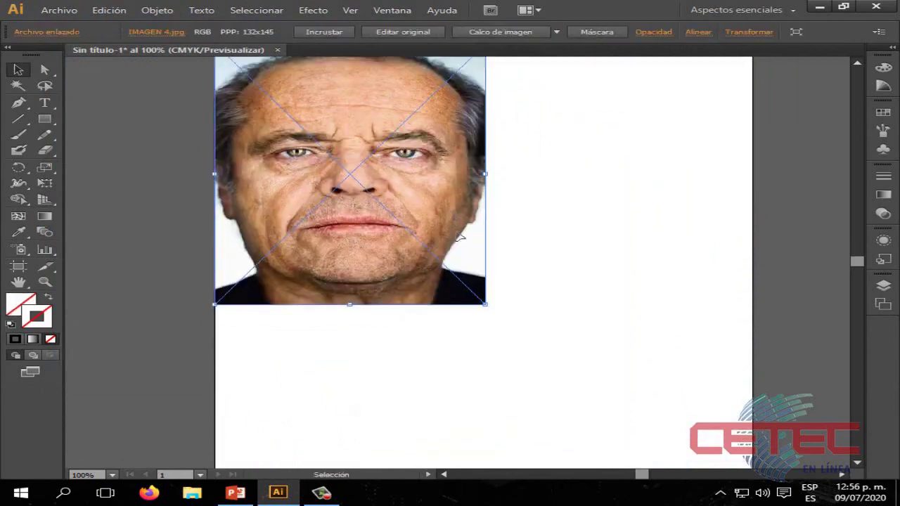
scroll(464, 232, down, 3)
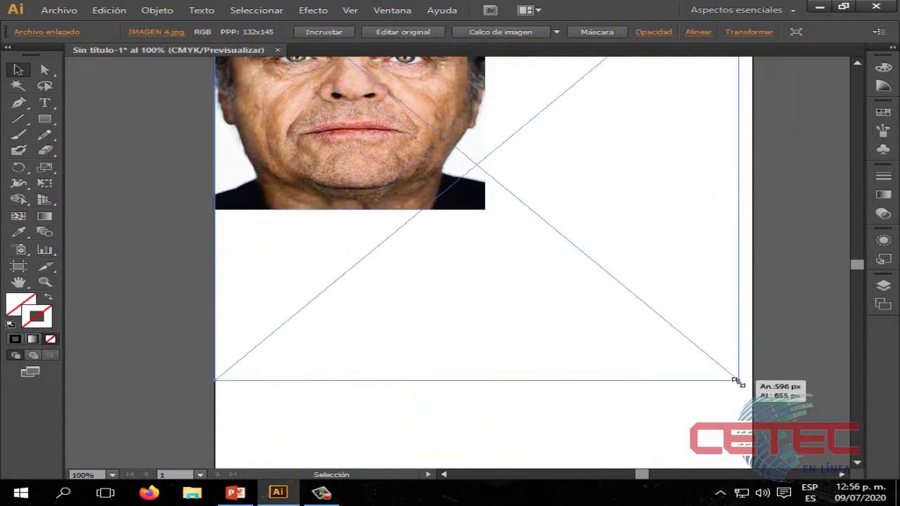
drag(485, 210, 752, 388)
drag(597, 251, 598, 350)
scroll(786, 243, up, 1)
scroll(786, 244, up, 1)
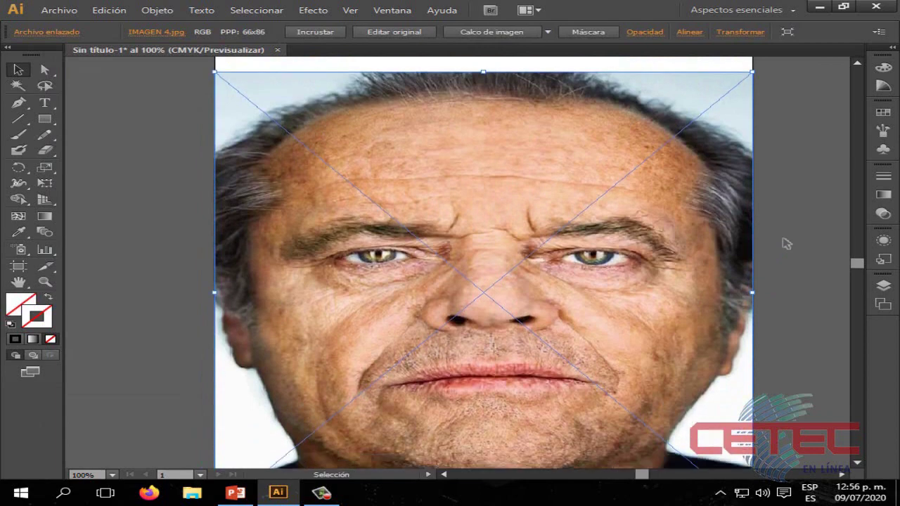
alt+scroll(785, 244, down, 1)
drag(692, 244, 686, 210)
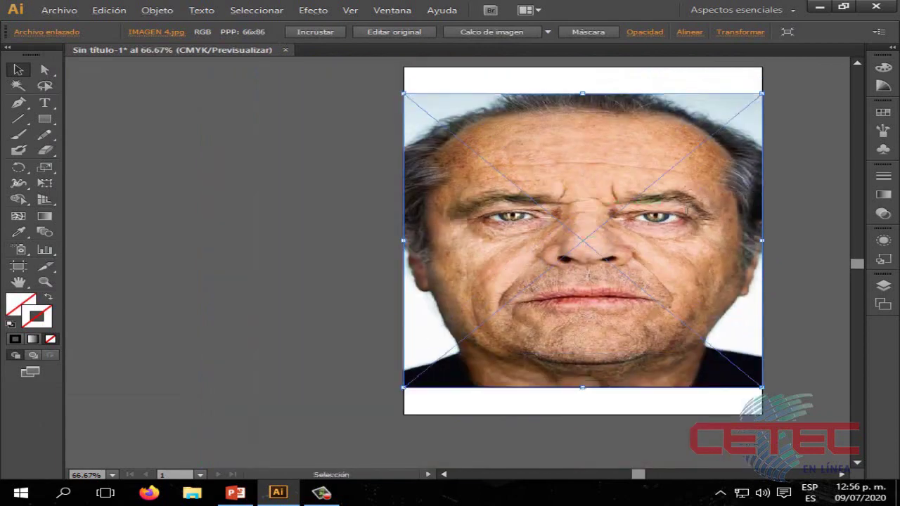
drag(761, 93, 712, 102)
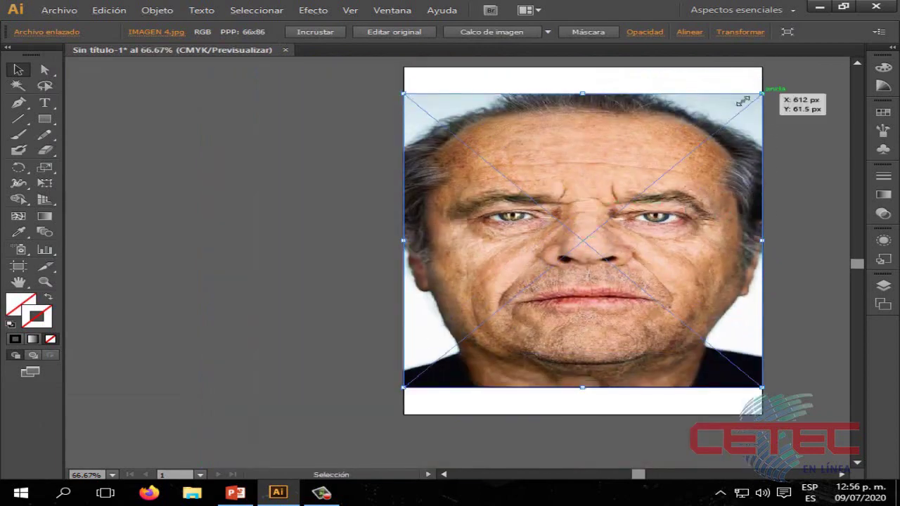
drag(611, 229, 637, 210)
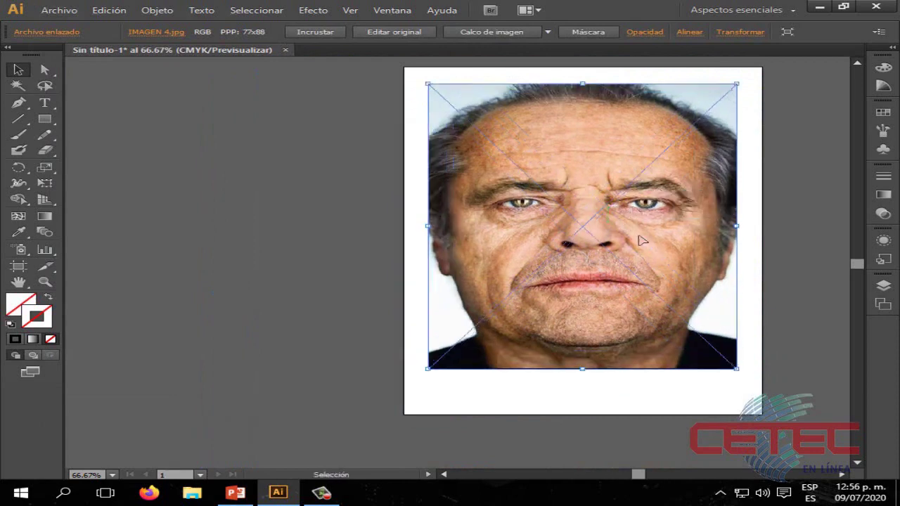
click(613, 376)
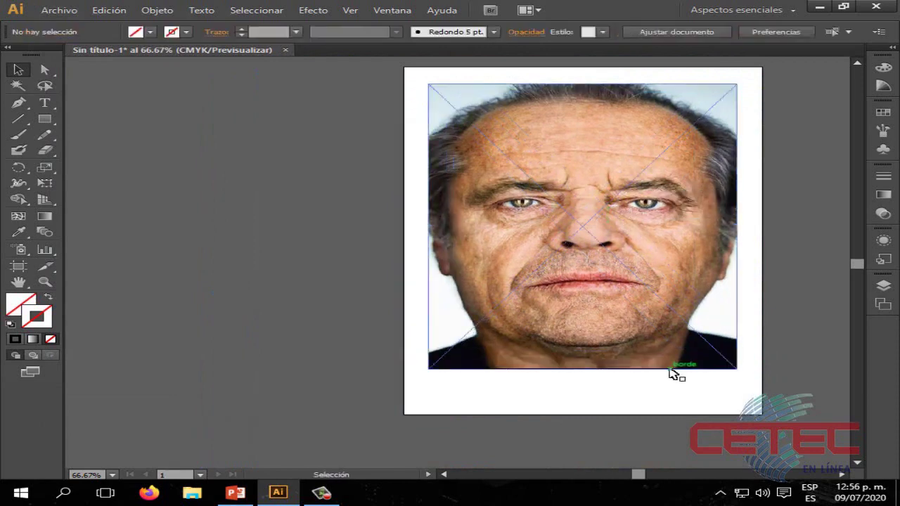
scroll(671, 374, up, 1)
scroll(859, 267, up, 1)
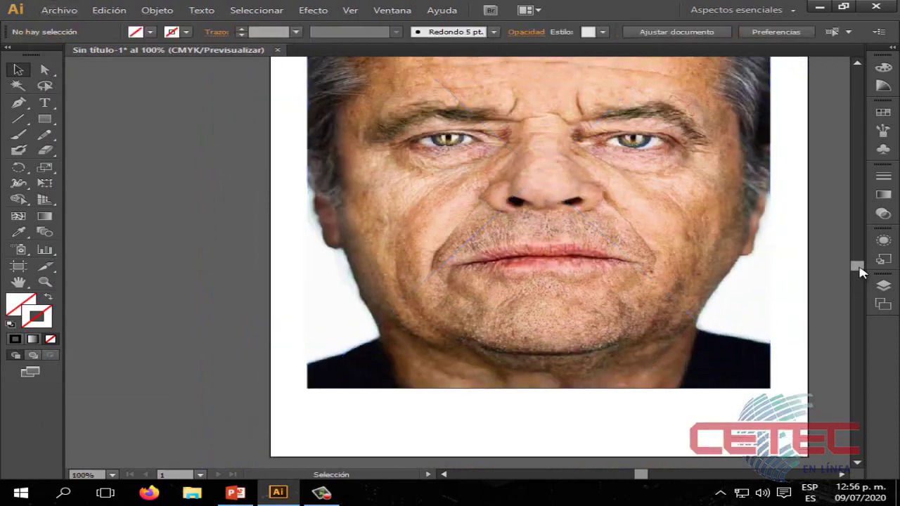
scroll(861, 270, up, 1)
scroll(859, 267, up, 2)
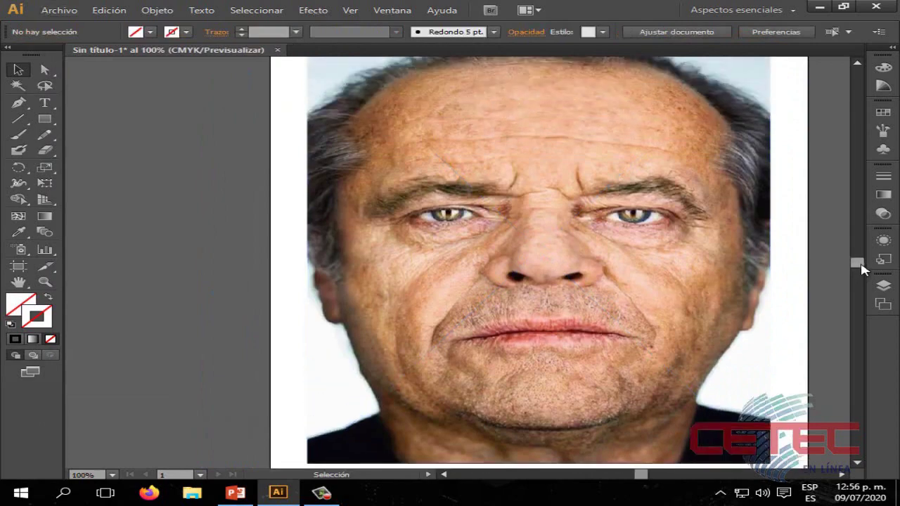
click(610, 253)
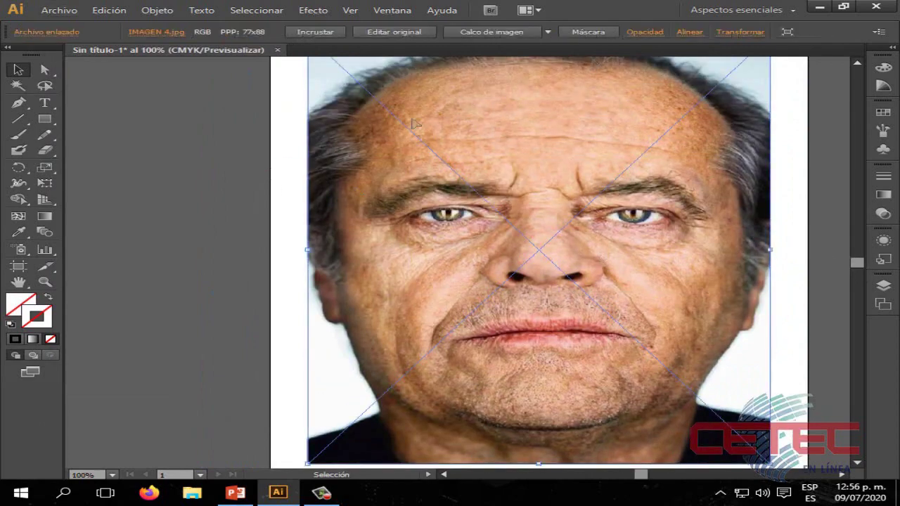
Step: Image-trace the portrait photo and apply the Sombras de grises preset
click(157, 10)
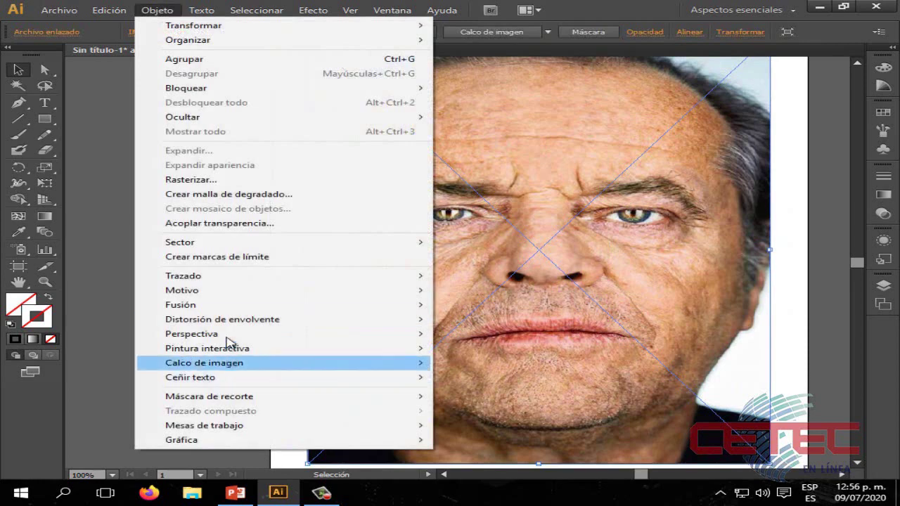
mouse_move(204, 362)
click(471, 362)
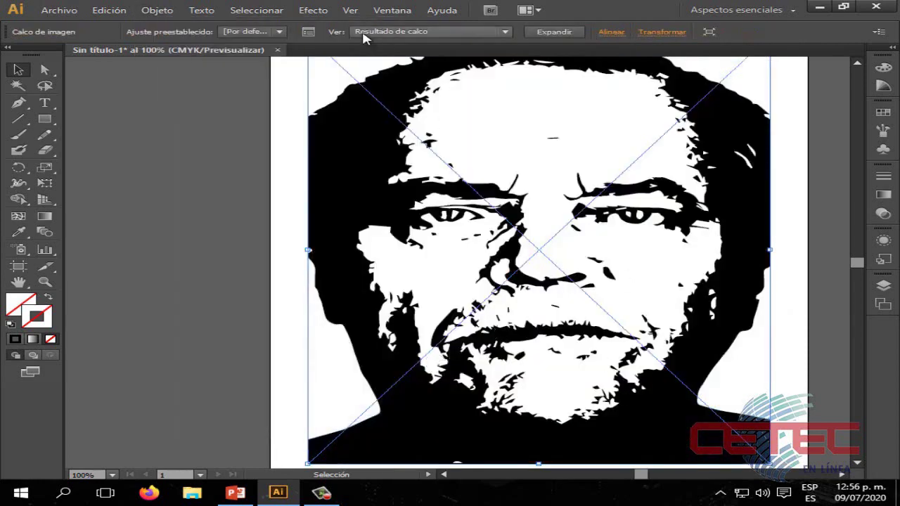
click(279, 31)
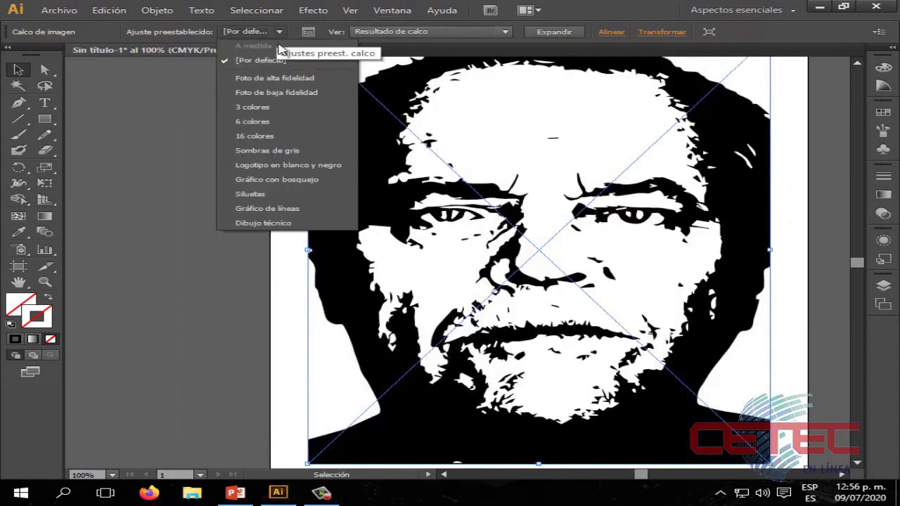
click(286, 150)
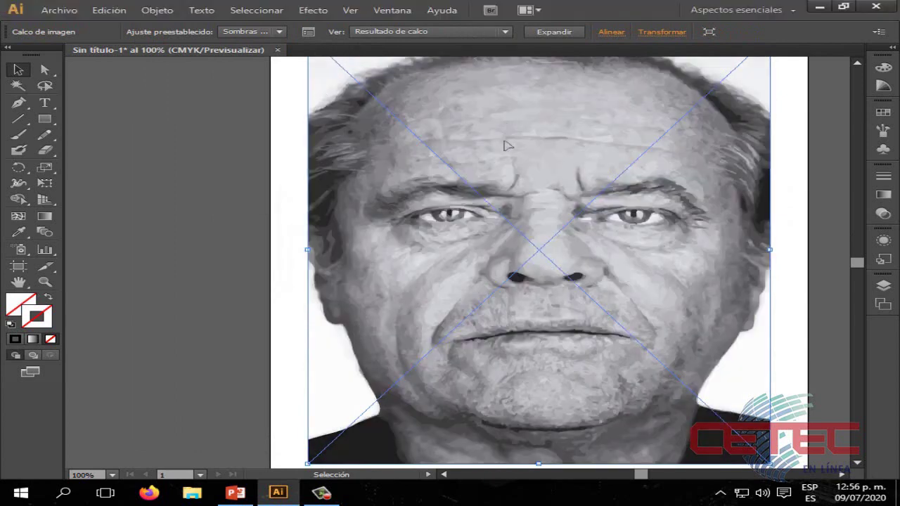
Step: Cycle through the trace view modes, end on Tracing Result, and open the Image Trace panel
click(503, 33)
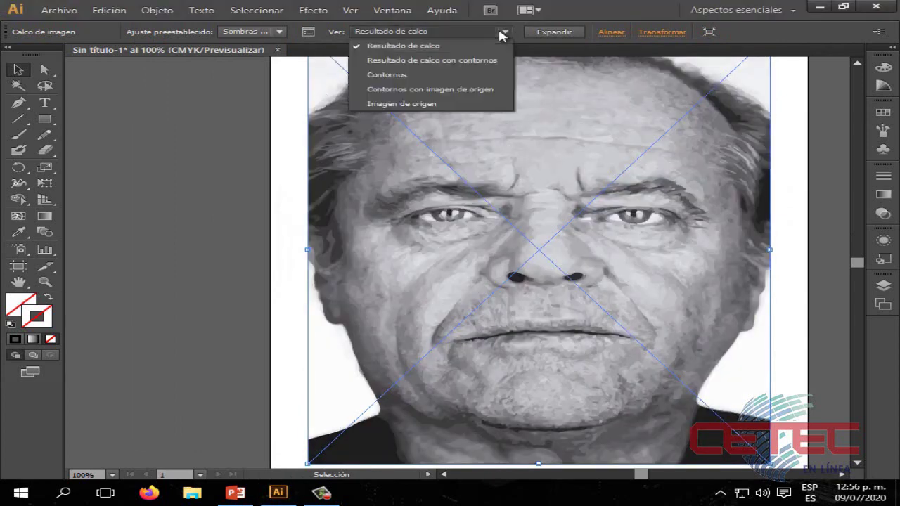
click(469, 61)
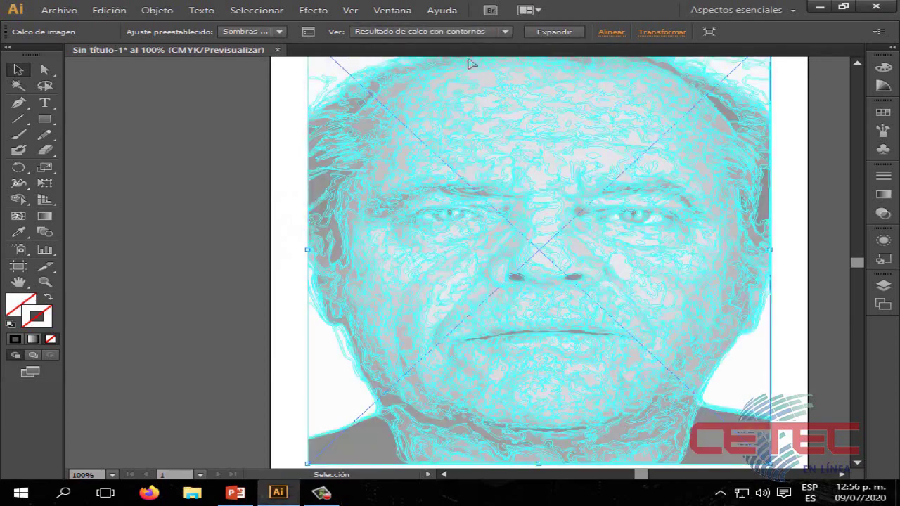
click(481, 33)
click(453, 75)
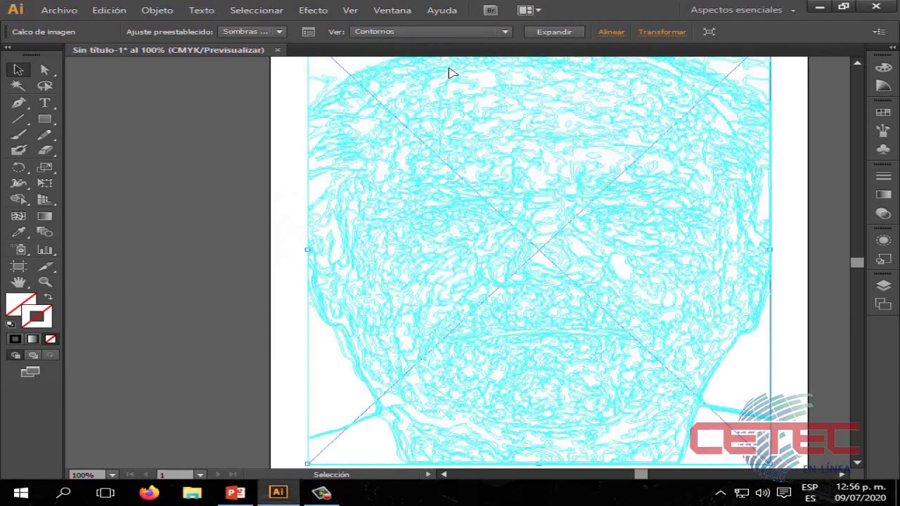
click(471, 35)
click(428, 88)
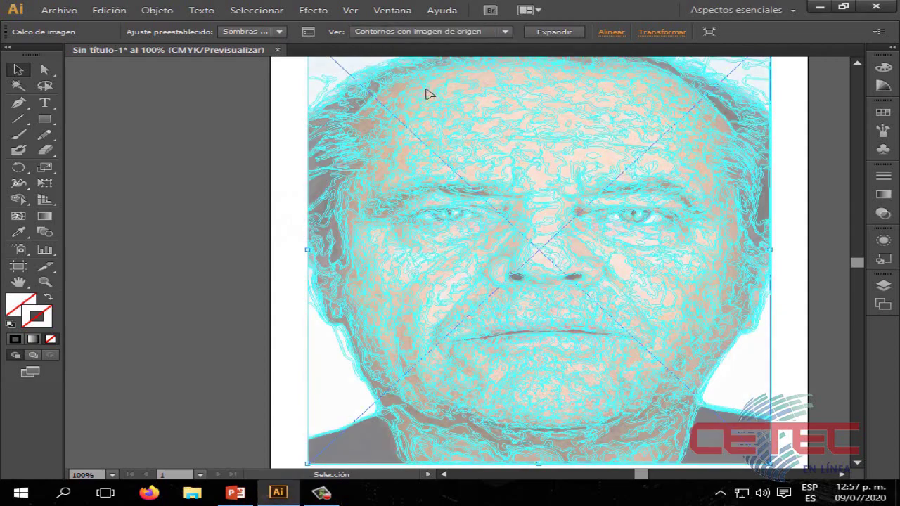
click(473, 35)
click(422, 104)
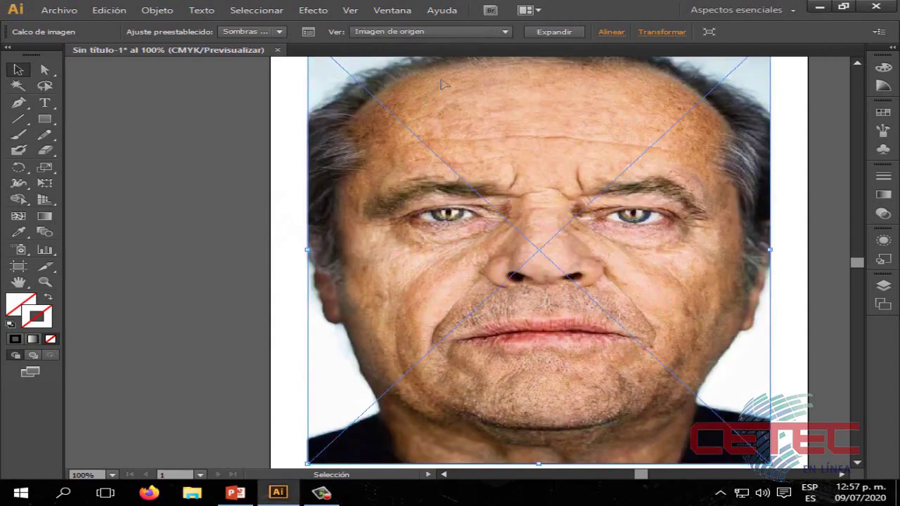
click(463, 34)
click(403, 45)
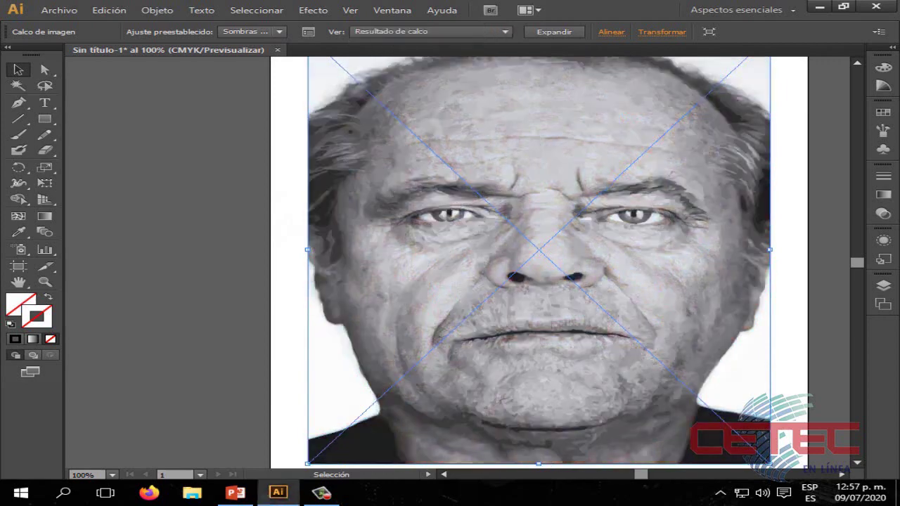
click(308, 32)
Step: Move the Image Trace panel off the face and reveal its Advanced settings
drag(410, 146, 163, 122)
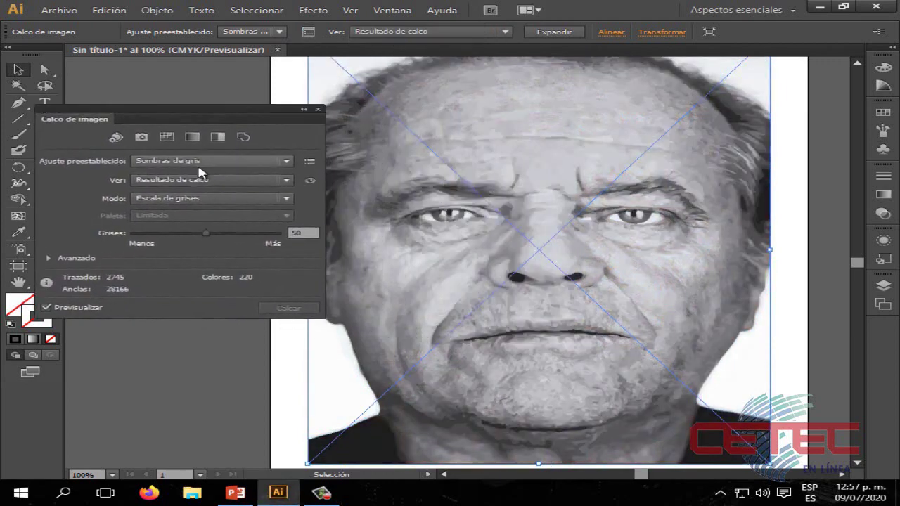
click(231, 178)
click(230, 179)
click(227, 198)
click(227, 198)
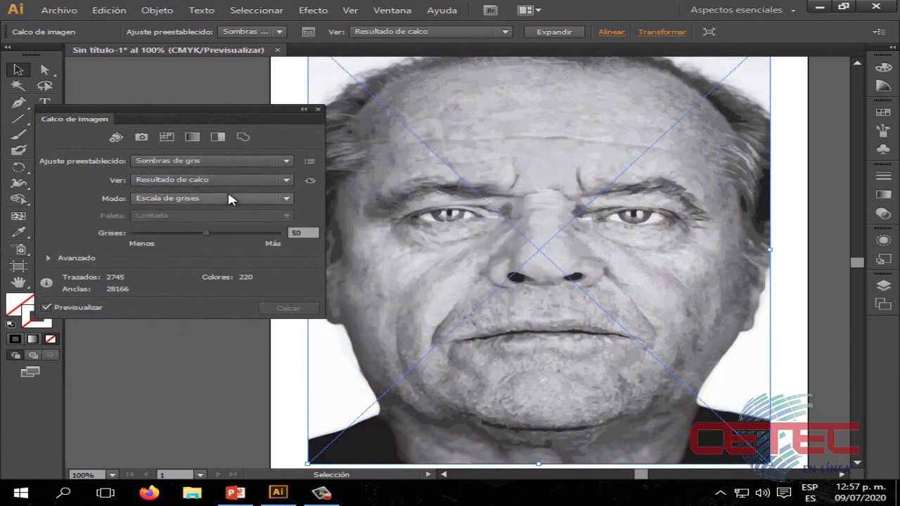
click(49, 259)
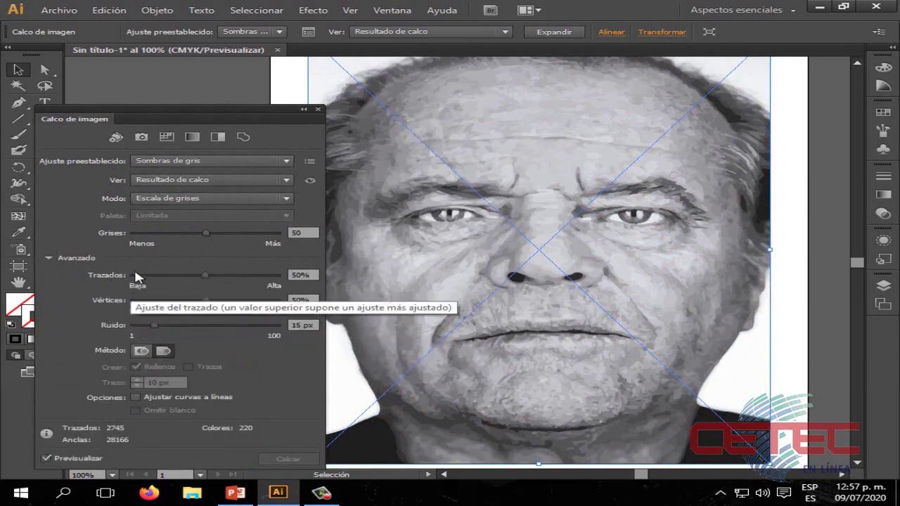
Step: Try tracing in Black and White and Color modes, then with the 3 colores preset
click(286, 199)
click(237, 232)
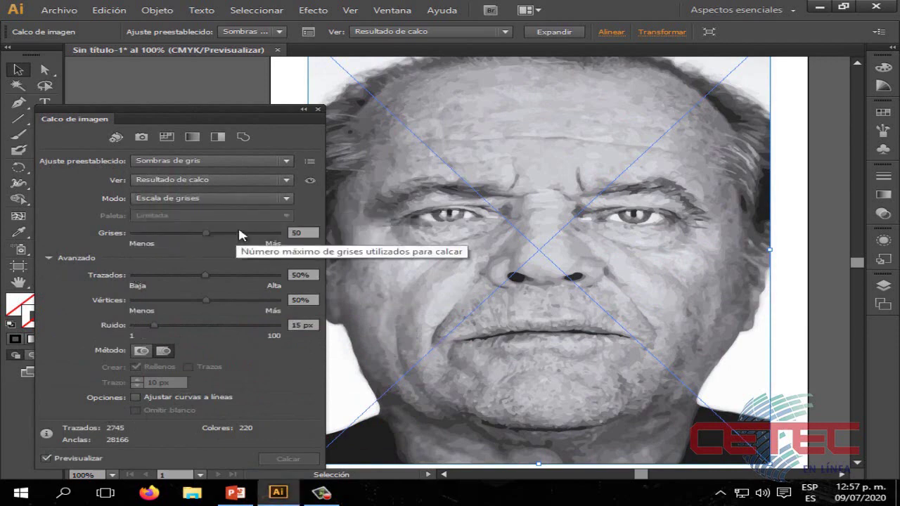
click(211, 198)
click(211, 241)
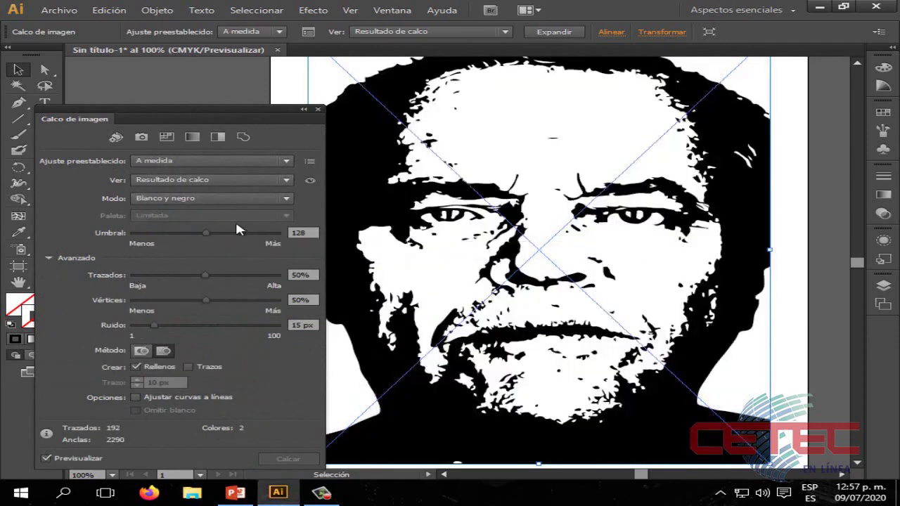
click(227, 199)
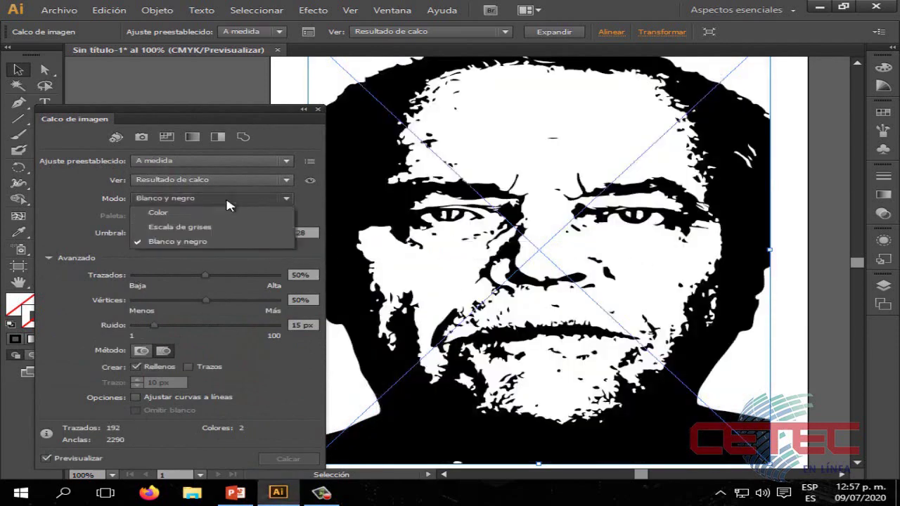
click(229, 210)
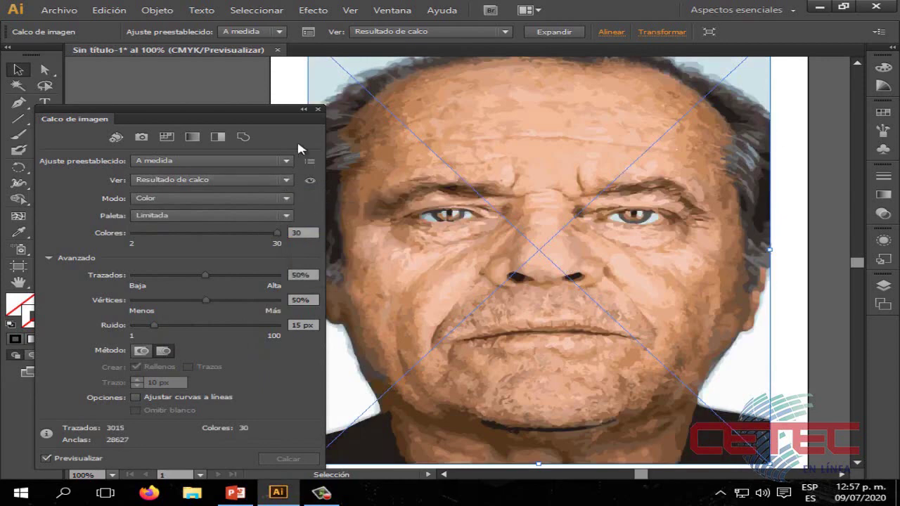
click(265, 161)
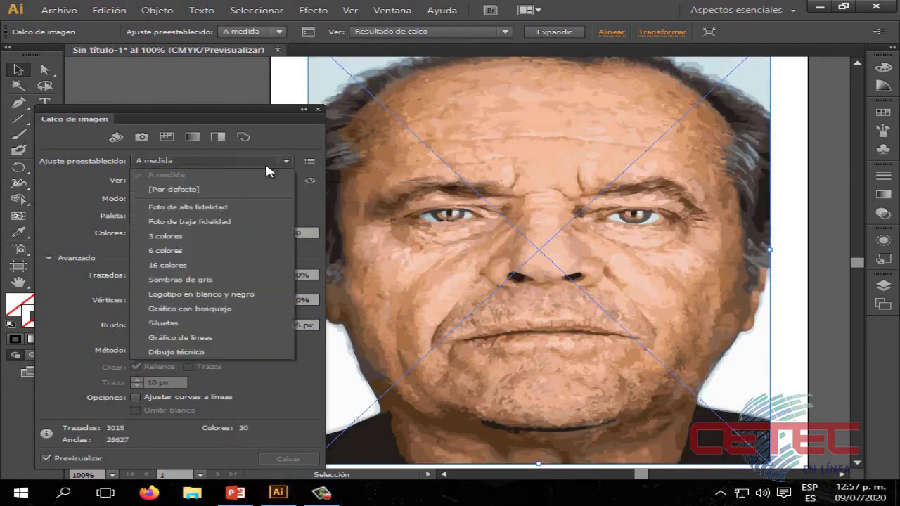
click(194, 239)
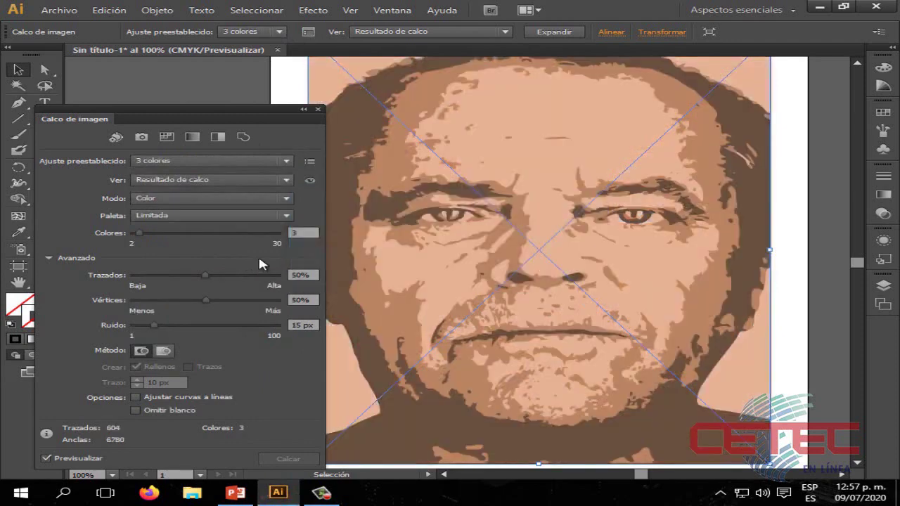
Step: Retrace with the Foto de alta fidelidad preset and expand it into vector paths
click(247, 161)
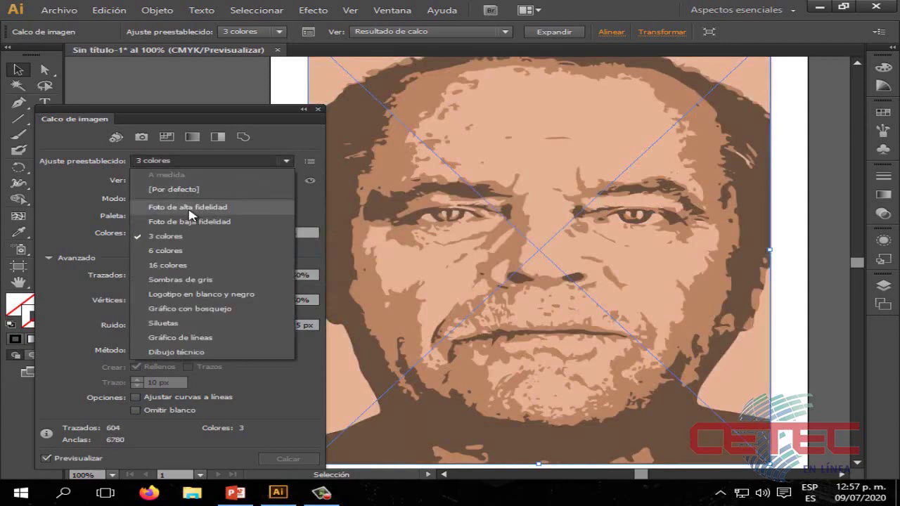
click(190, 208)
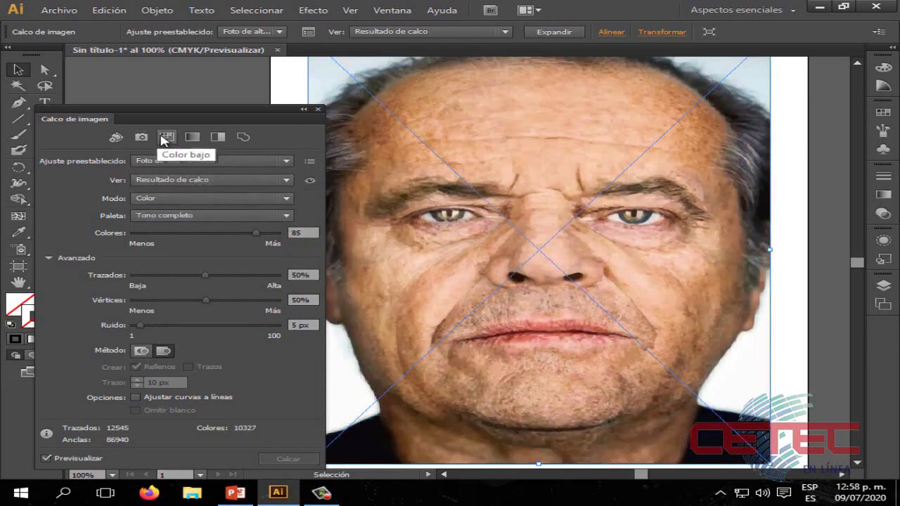
click(563, 33)
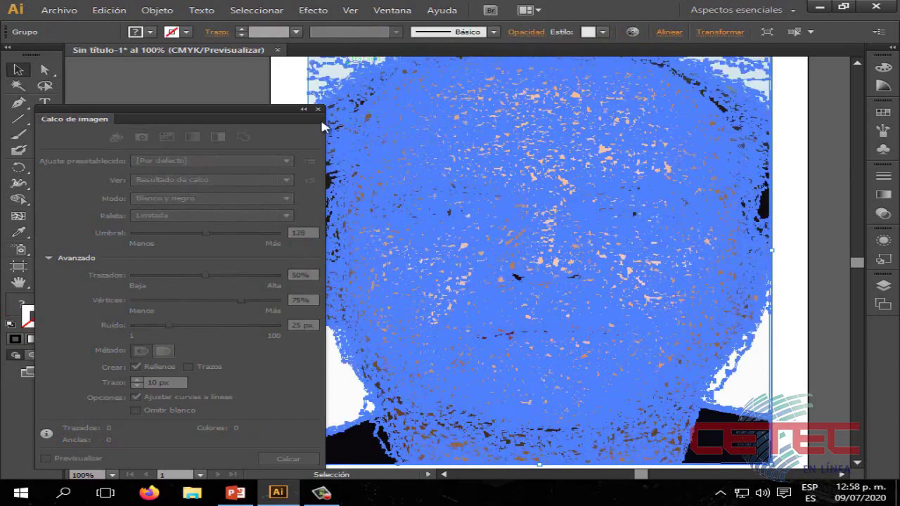
Step: Collapse the Image Trace panel, reselect the expanded artwork and zoom in on the eye
click(303, 109)
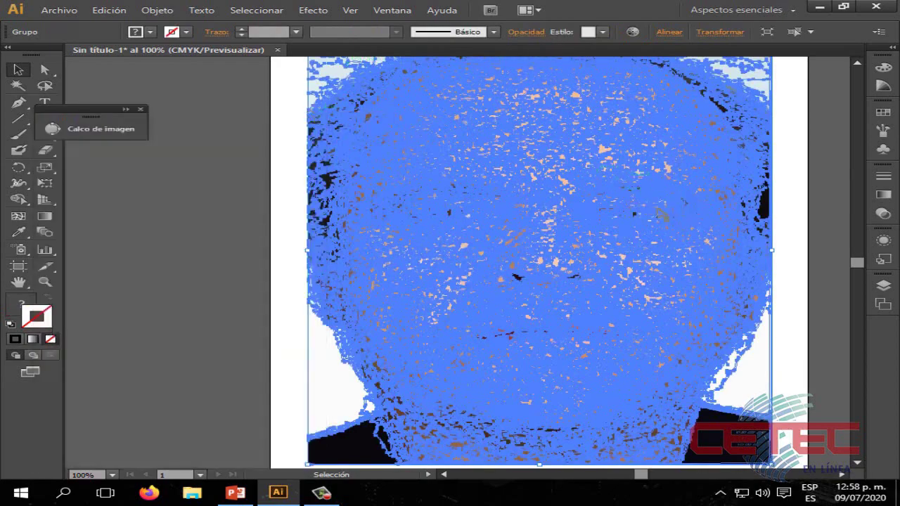
click(783, 246)
click(727, 232)
scroll(635, 232, up, 1)
scroll(635, 232, up, 3)
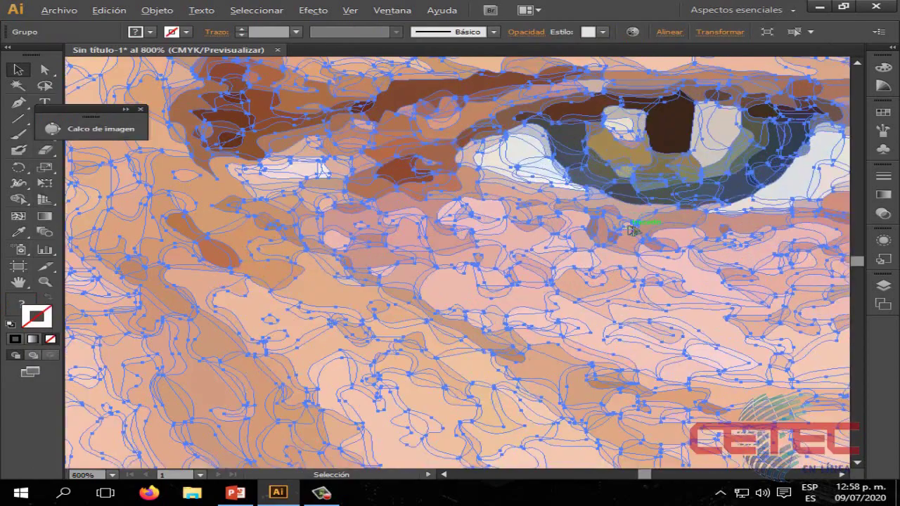
scroll(860, 266, up, 5)
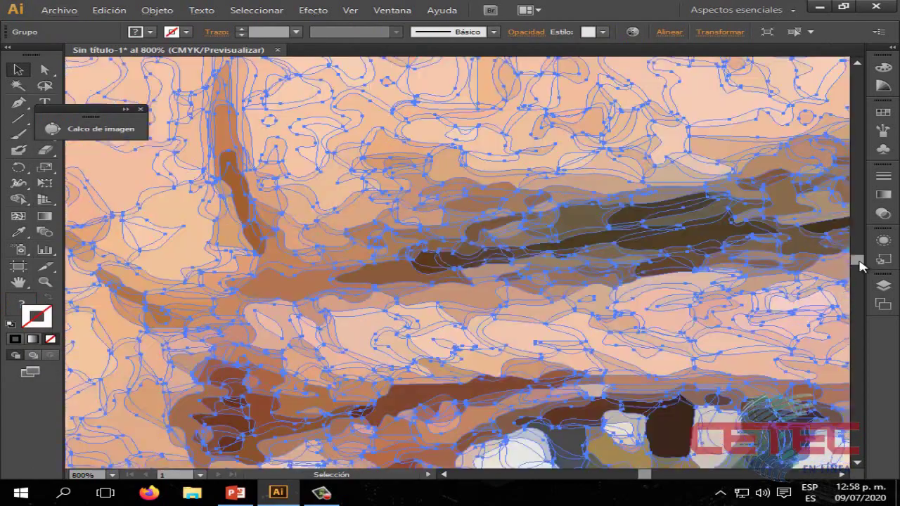
scroll(736, 309, down, 2)
scroll(735, 312, down, 2)
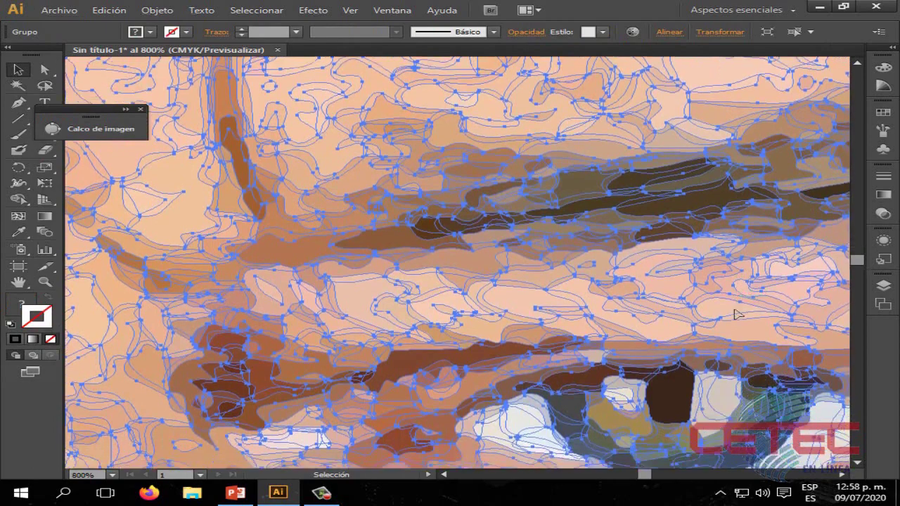
scroll(861, 264, down, 5)
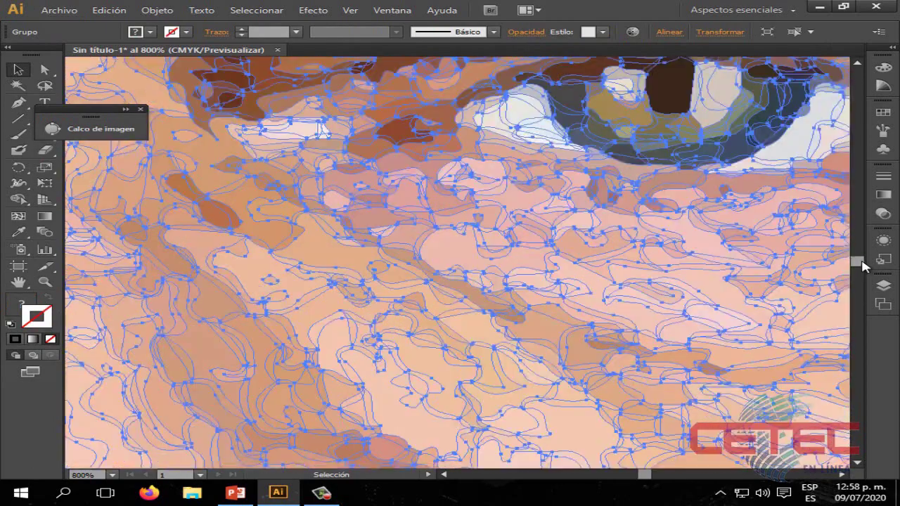
scroll(860, 265, up, 3)
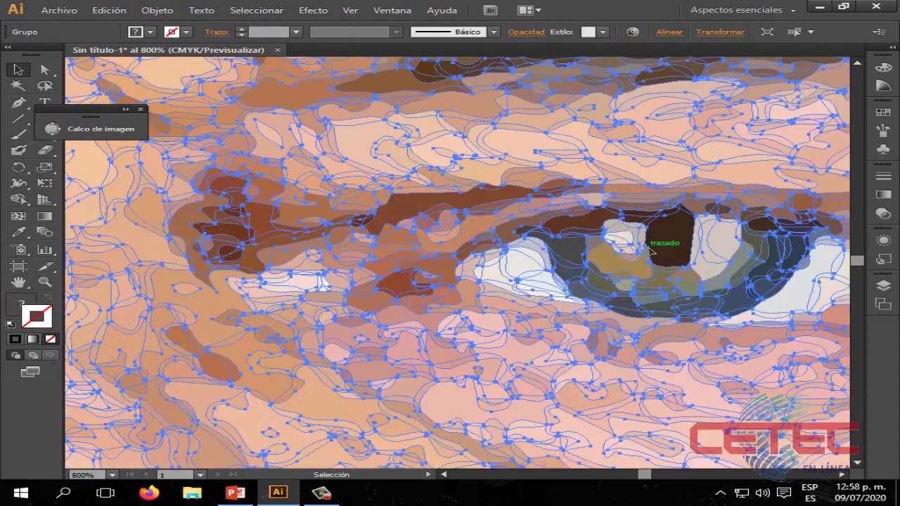
Step: With Direct Selection (A), select the single dark pupil path, then zoom back out
key(a)
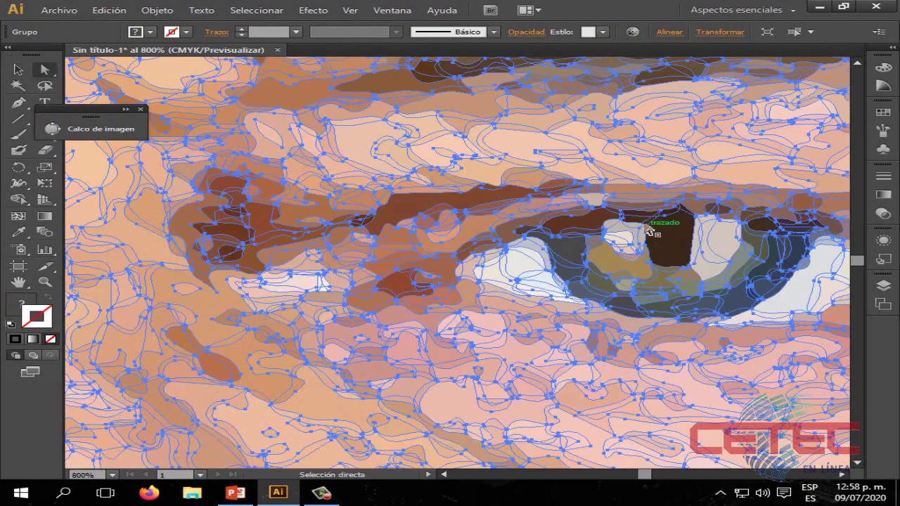
drag(598, 225, 590, 217)
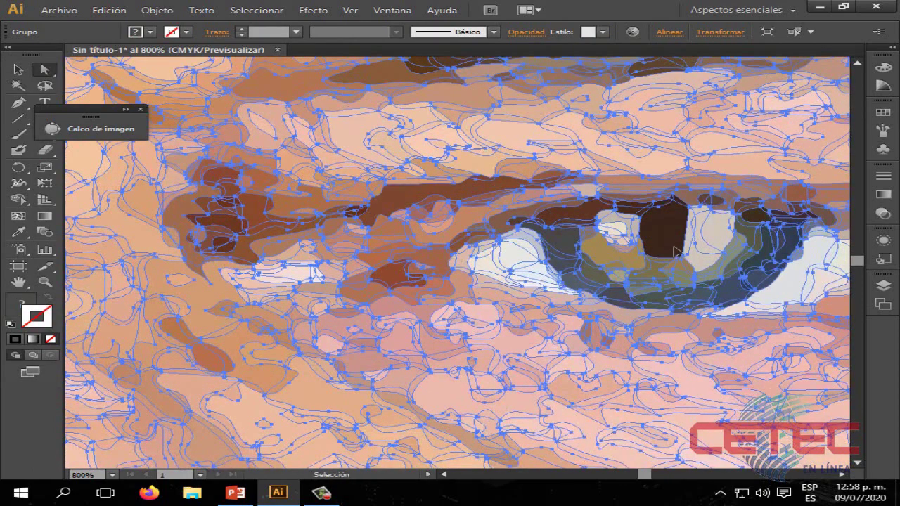
key(ctrl+z)
click(651, 232)
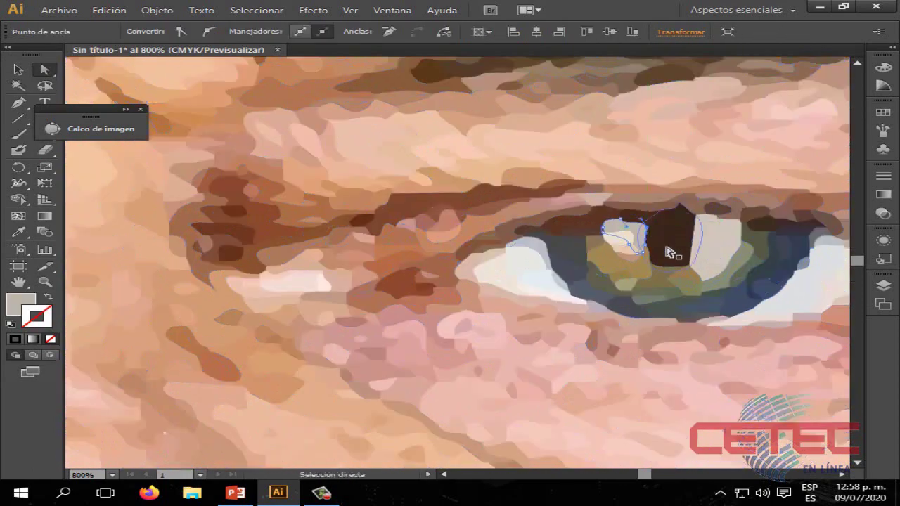
click(680, 242)
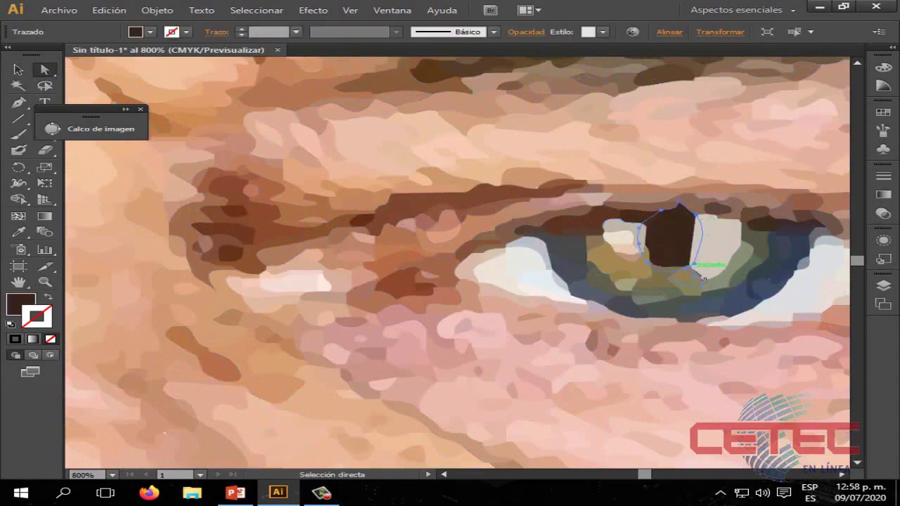
scroll(731, 285, down, 2)
scroll(735, 289, down, 2)
scroll(731, 289, down, 2)
Step: Drag the pupil shape's anchor points and move the shape toward the upper left
scroll(731, 288, down, 1)
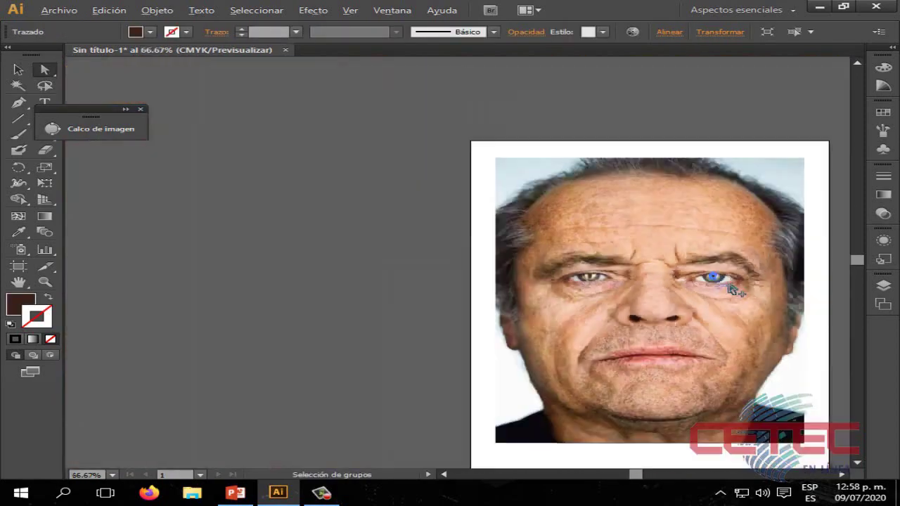
scroll(754, 306, up, 2)
scroll(754, 306, up, 1)
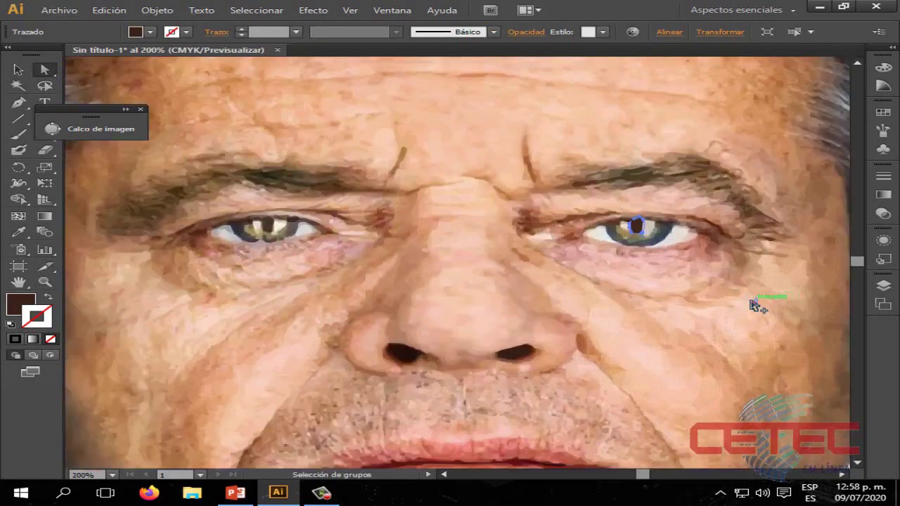
drag(643, 231, 666, 243)
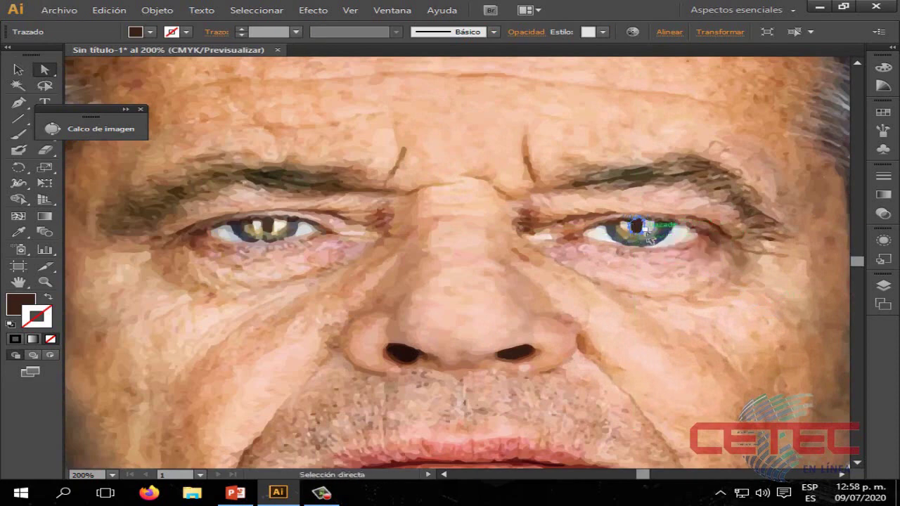
click(645, 237)
drag(646, 237, 648, 235)
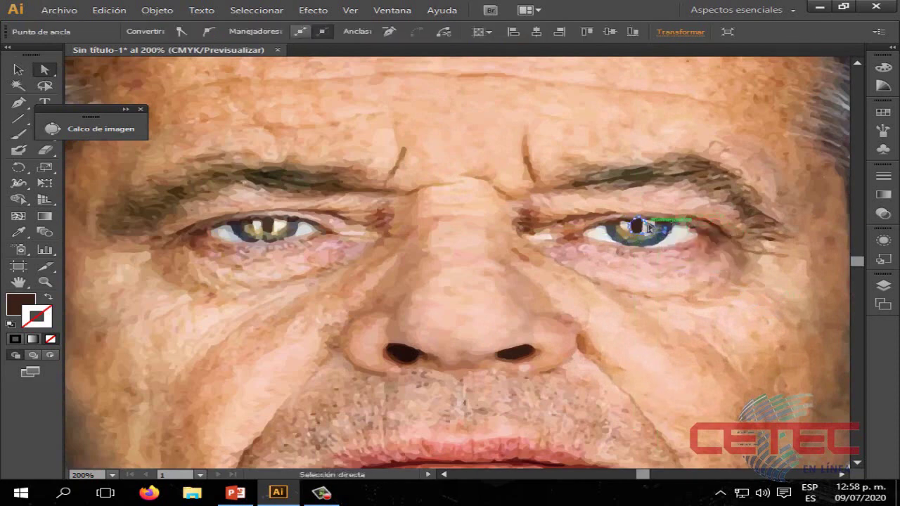
click(648, 227)
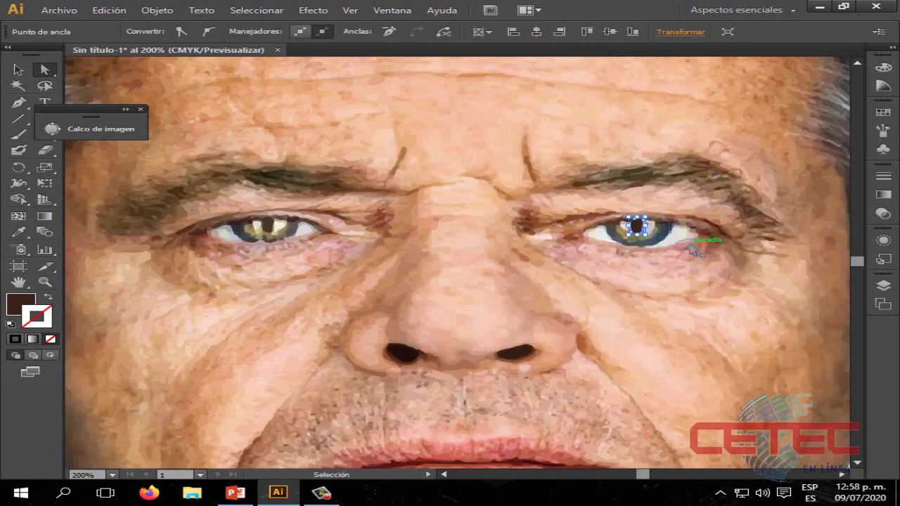
drag(602, 229, 552, 211)
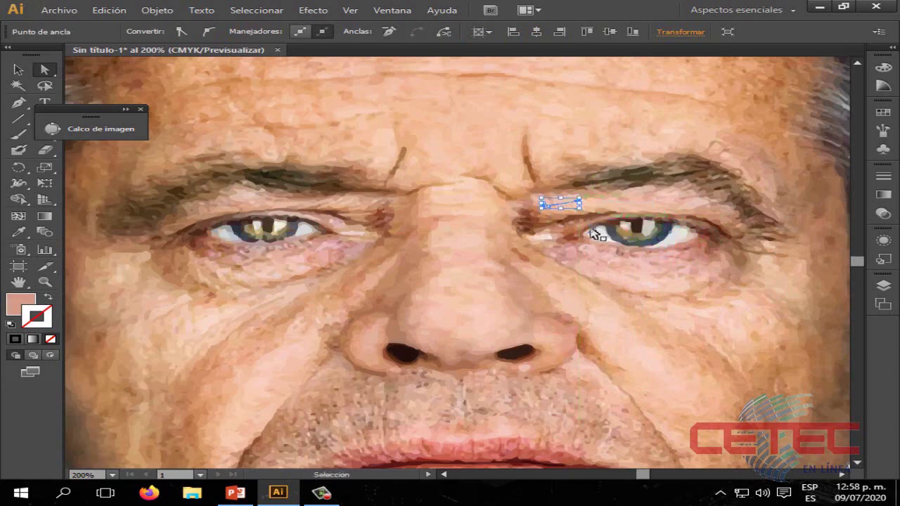
Step: Collapse the small stray path above the eyebrow and select the whole traced portrait
drag(552, 211, 587, 226)
drag(320, 232, 382, 273)
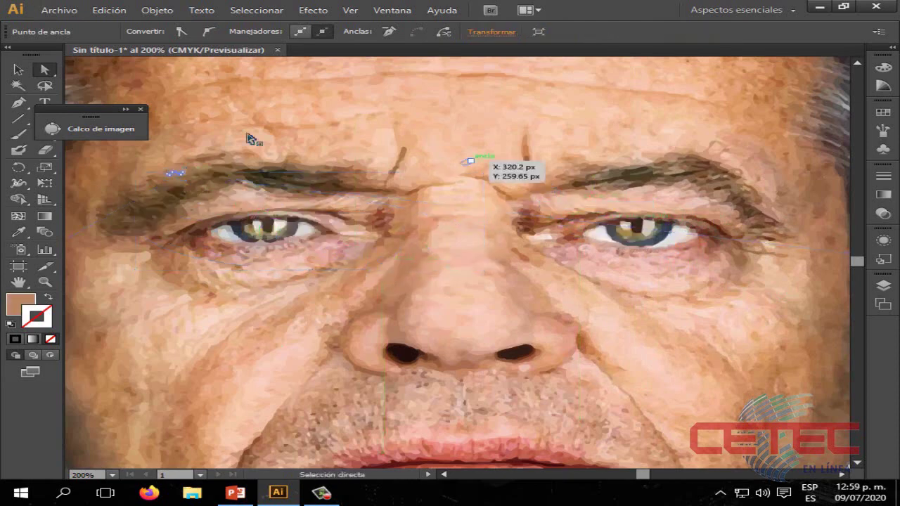
drag(382, 273, 114, 85)
click(18, 69)
click(418, 205)
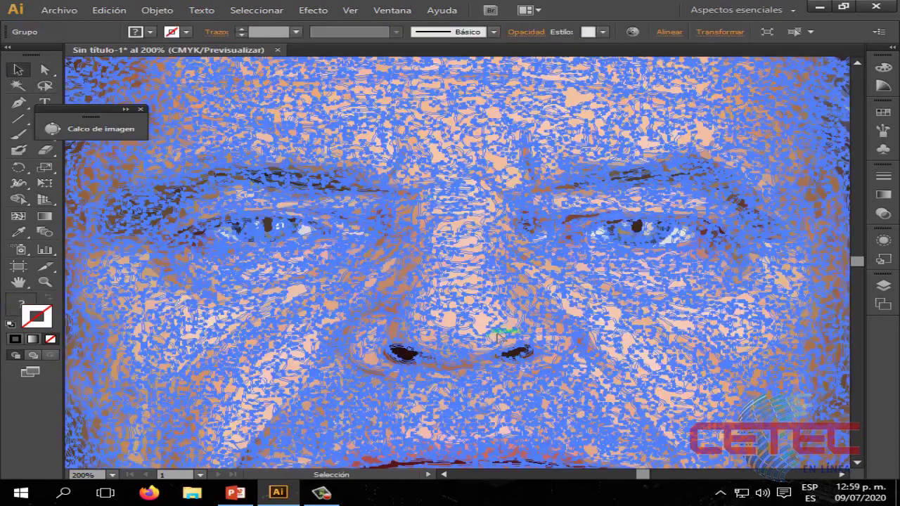
Step: Zoom to fit the artboard, then delete the traced portrait and undo the deletion
key(ctrl+minus)
key(ctrl+0)
key(ctrl+1)
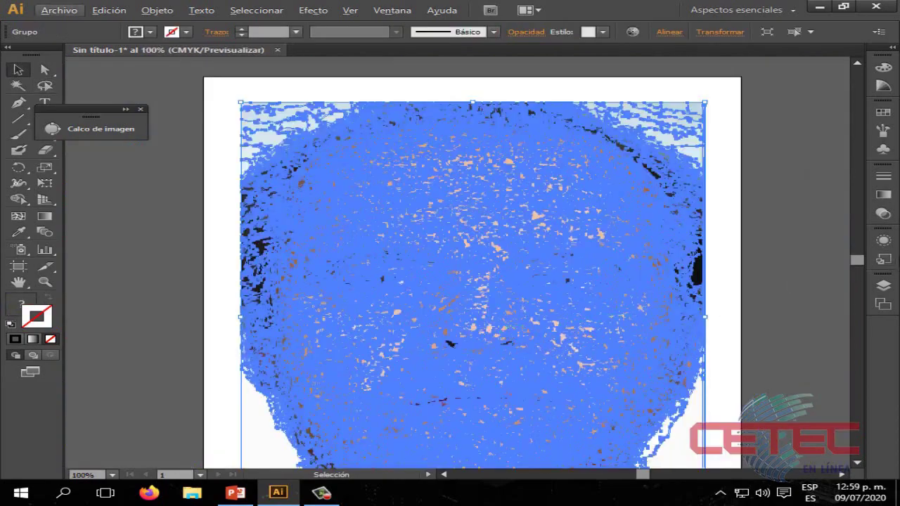
scroll(859, 263, down, 1)
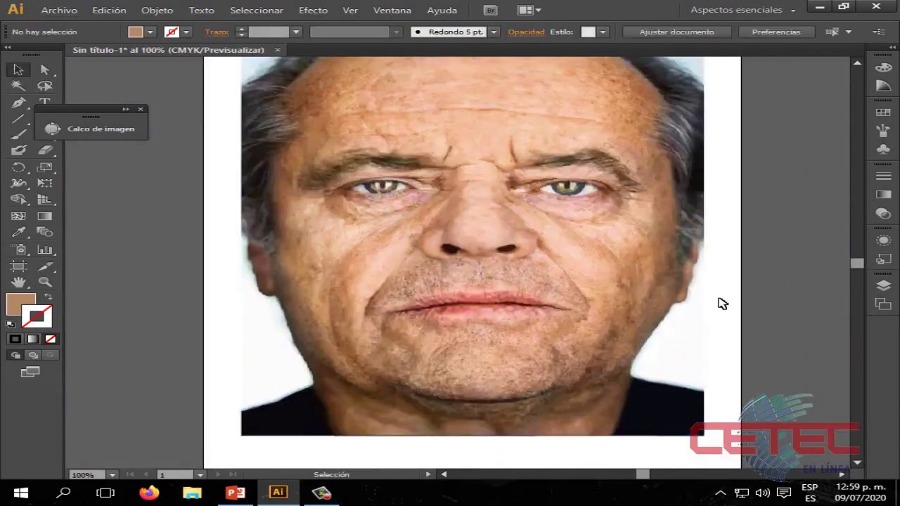
key(Delete)
key(ctrl+0)
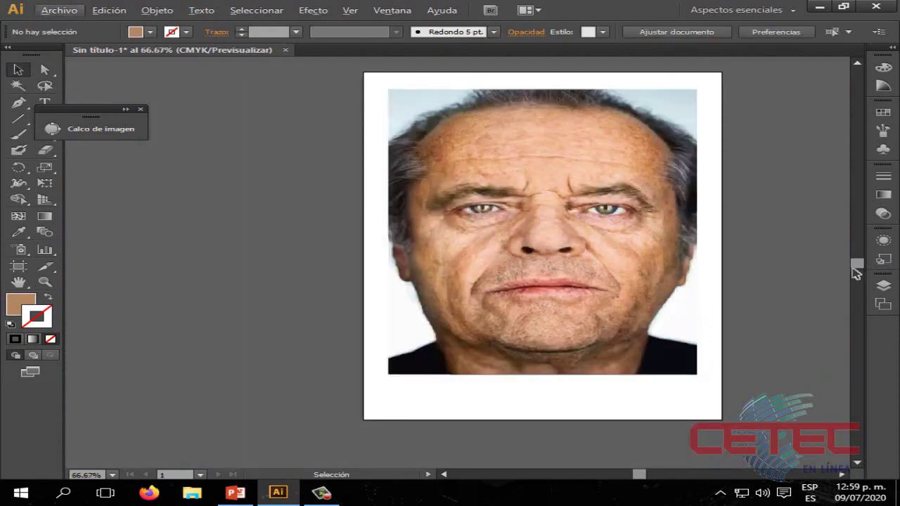
key(ctrl+z)
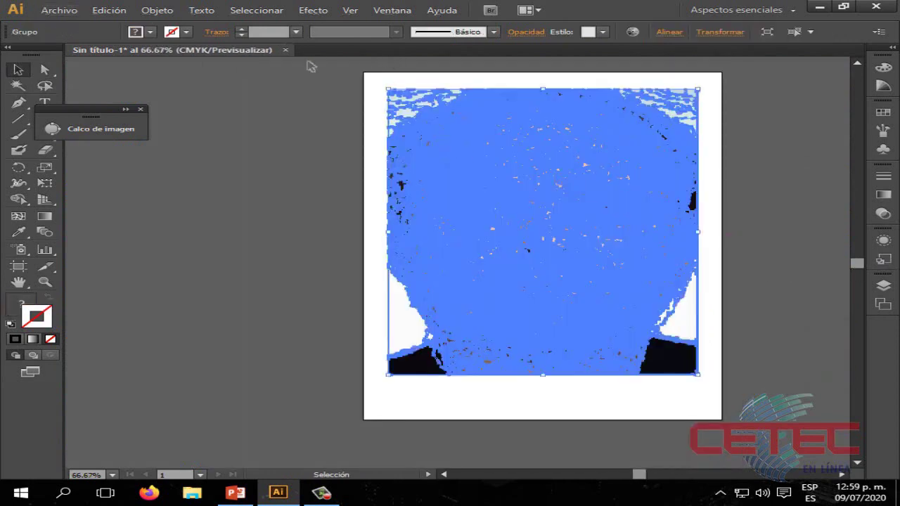
Step: Open the Image Trace options, marquee-select the traced paths and cancel the running trace
click(173, 13)
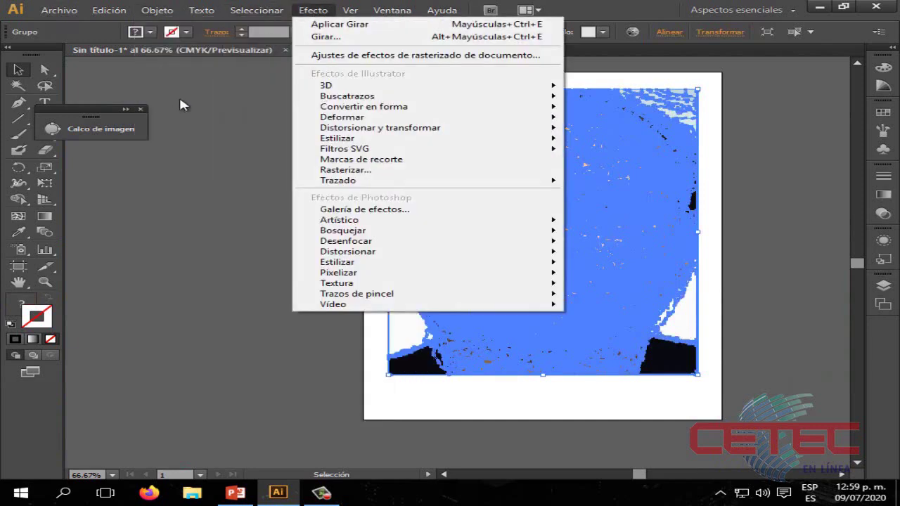
click(125, 111)
click(125, 111)
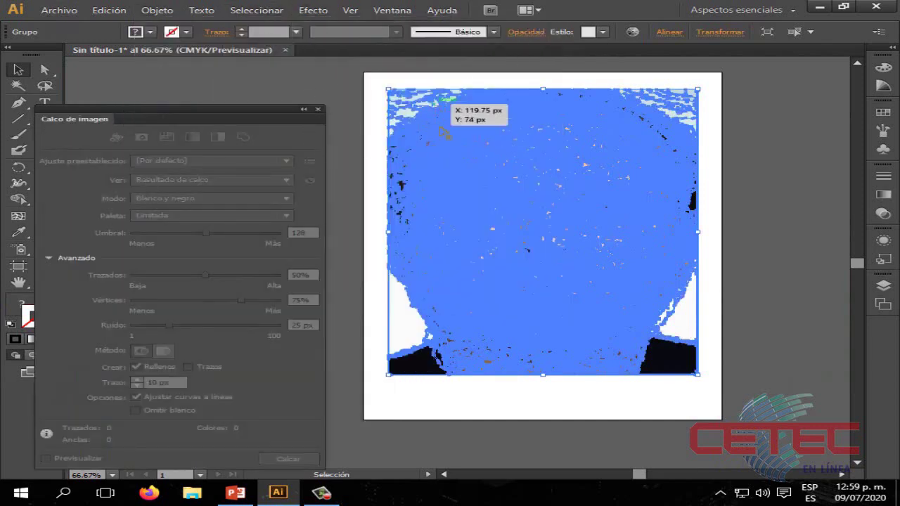
key(a)
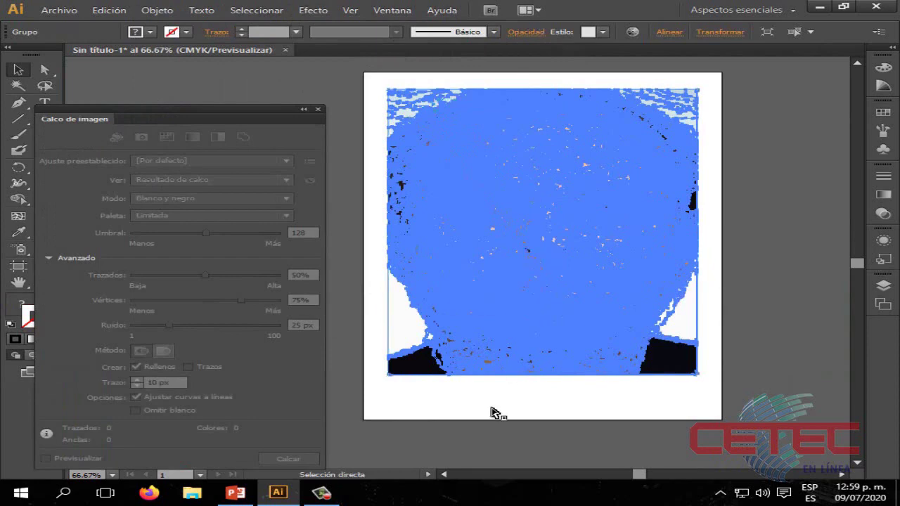
drag(613, 194, 292, 290)
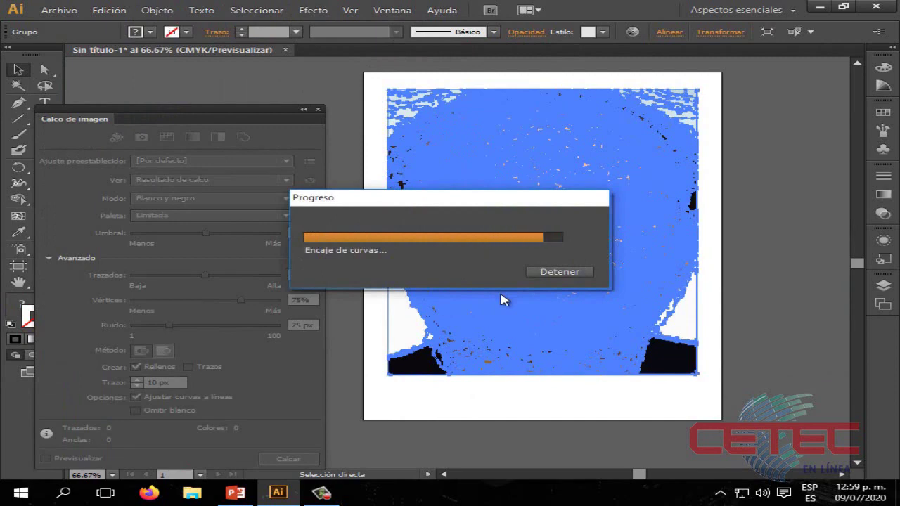
key(Escape)
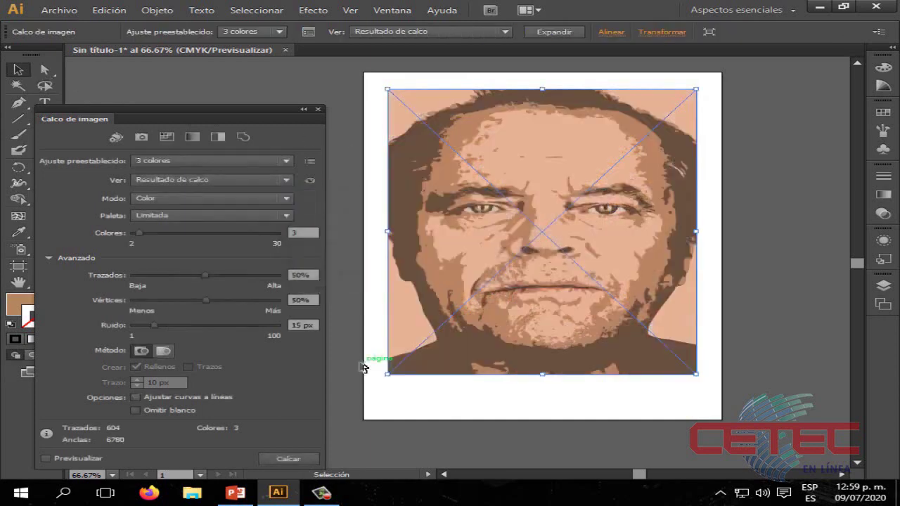
Step: Preview the portrait trace with the Logotipo en blanco y negro and Gráfico con bosquejo presets
click(260, 161)
key(Escape)
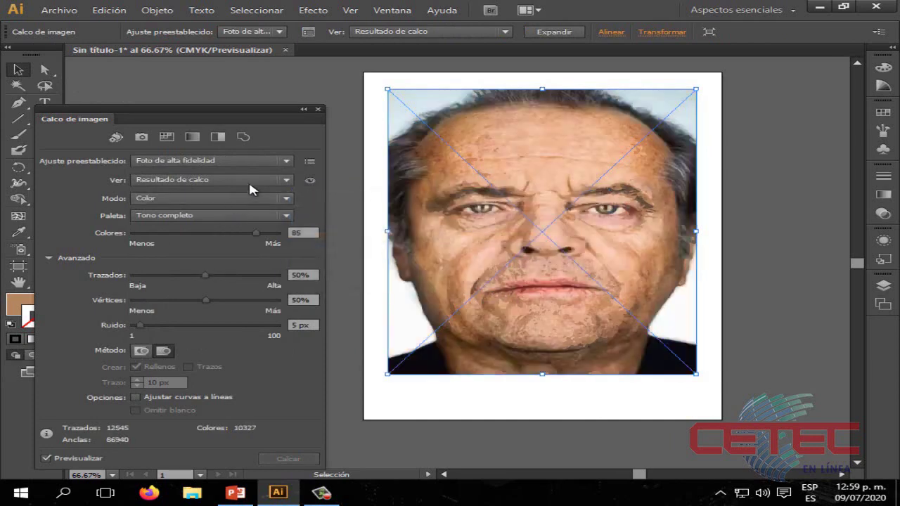
click(274, 166)
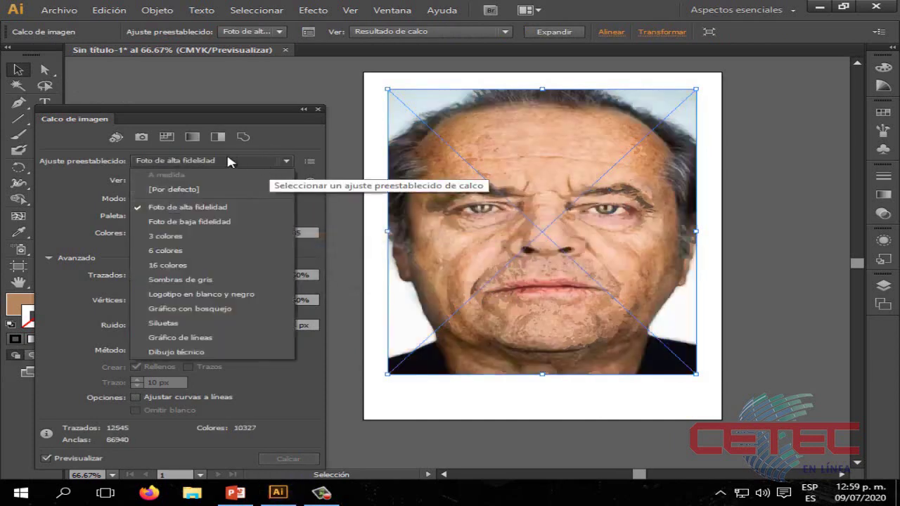
click(214, 296)
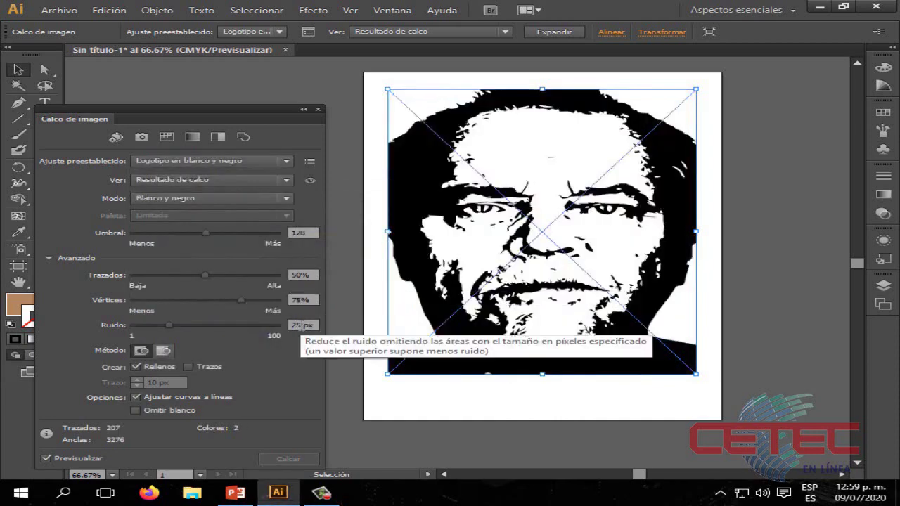
click(267, 161)
click(218, 249)
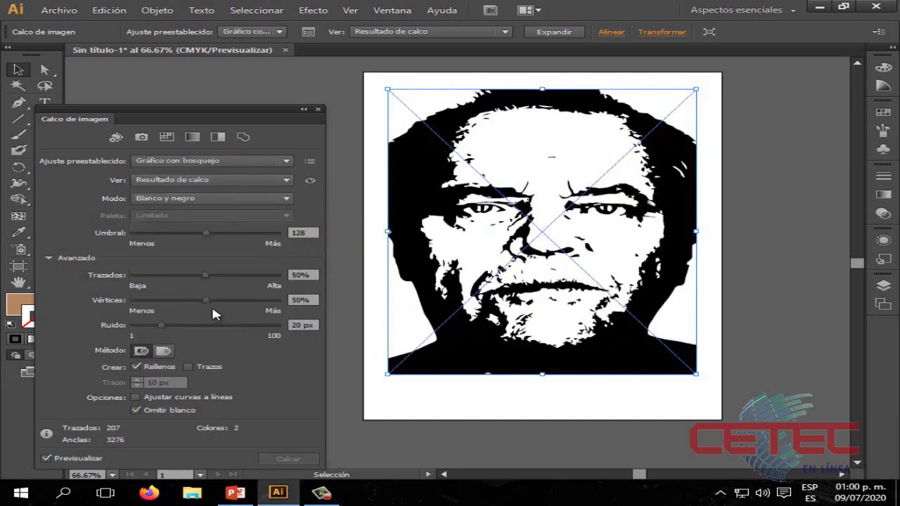
Step: Switch the trace preset to Siluetas, then to Gráfico de líneas
click(285, 161)
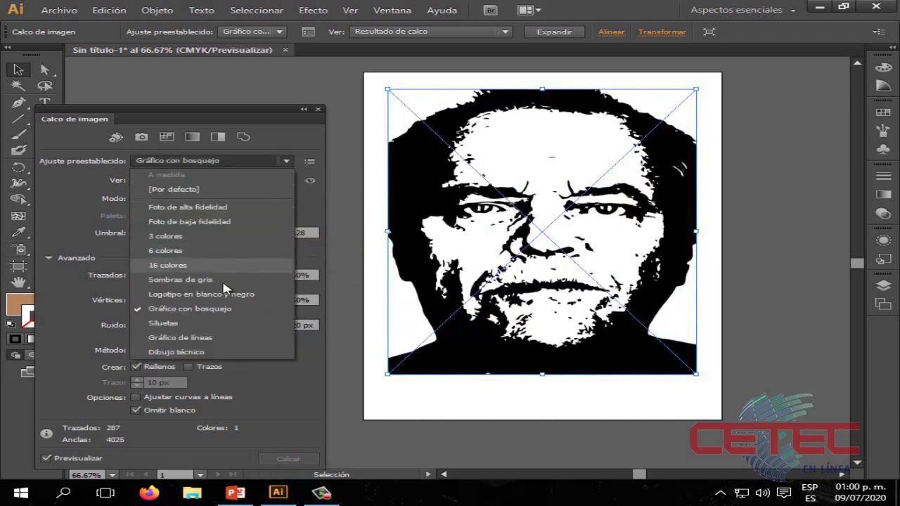
click(204, 329)
key(Down)
click(275, 162)
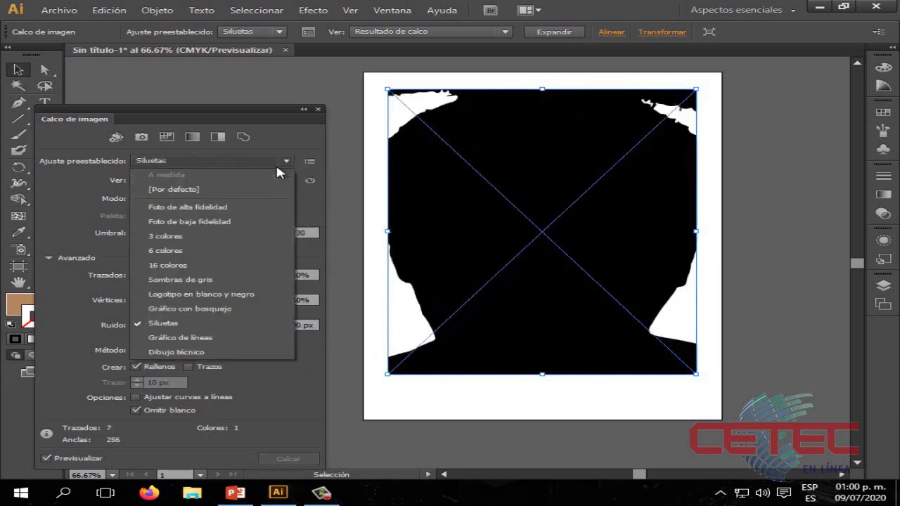
click(217, 340)
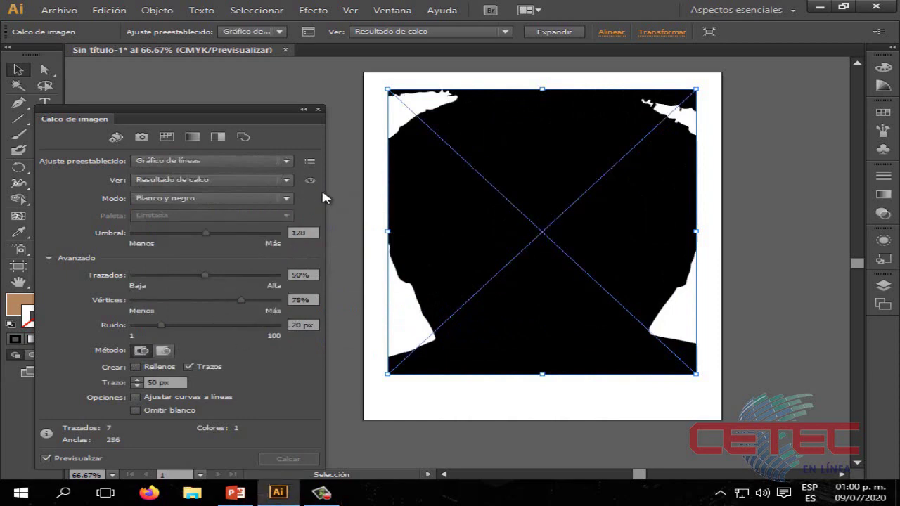
Step: Trace with the Dibujo técnico preset, then choose Foto de alta fidelidad
click(283, 161)
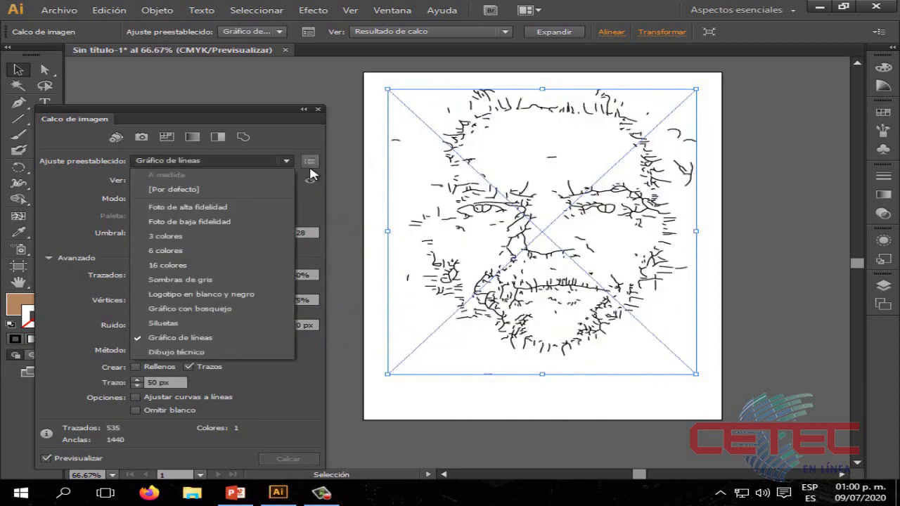
click(280, 352)
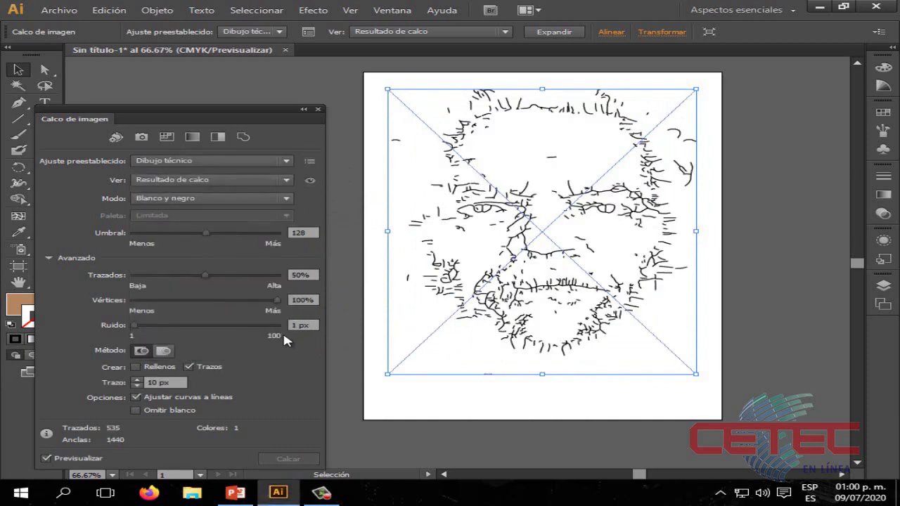
click(284, 160)
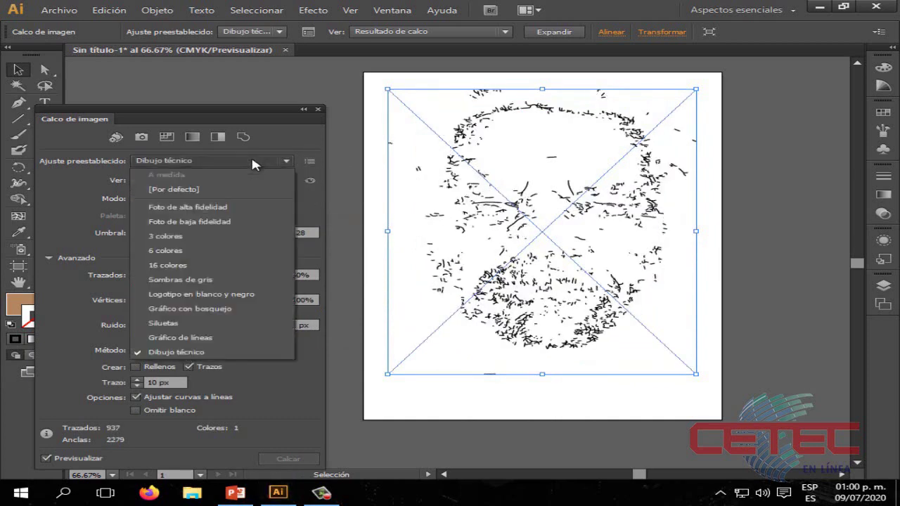
click(204, 211)
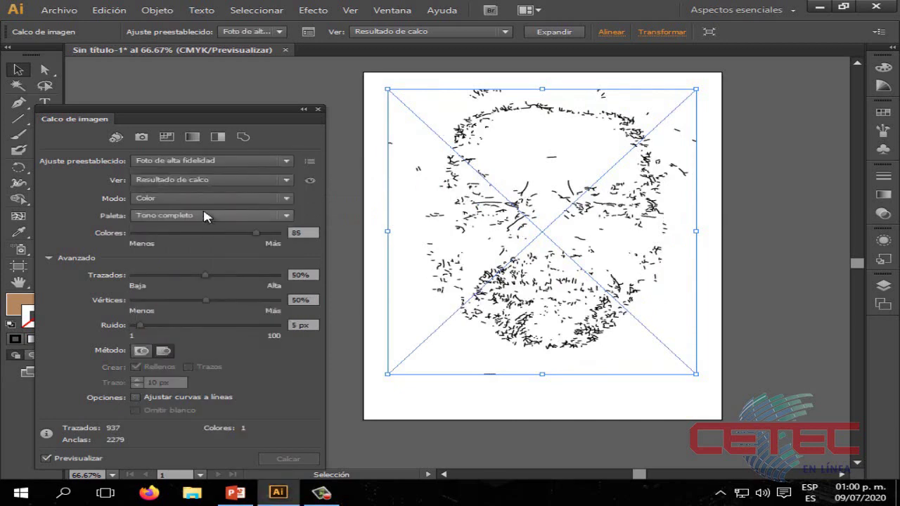